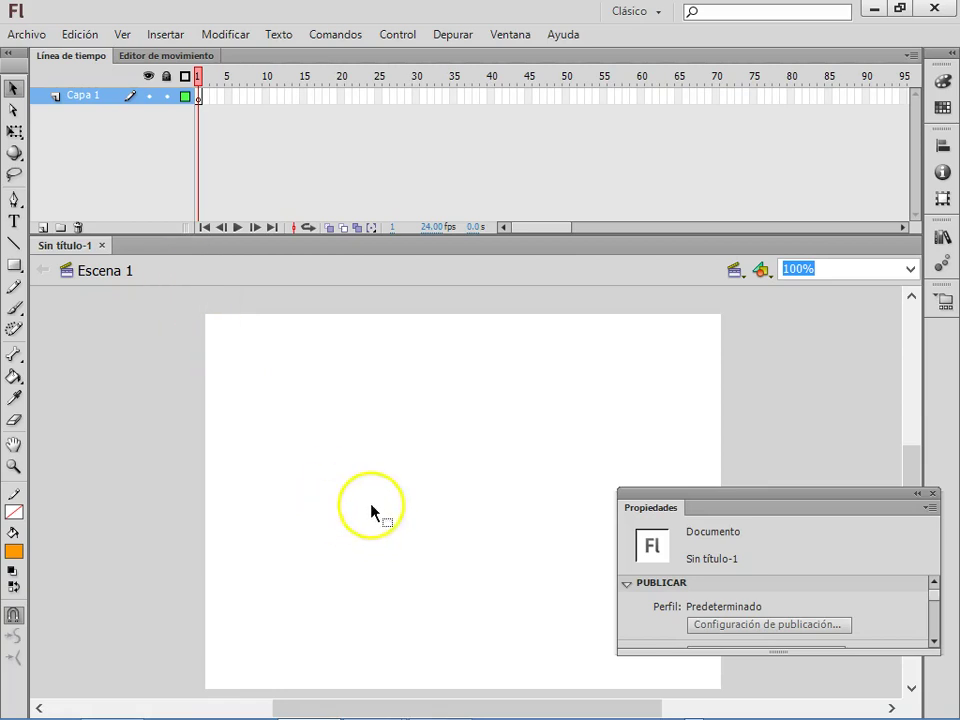
Configure the document with a 800 × 600 px stage and a medium blue background colour.
left_click_drag(790, 490, 787, 414)
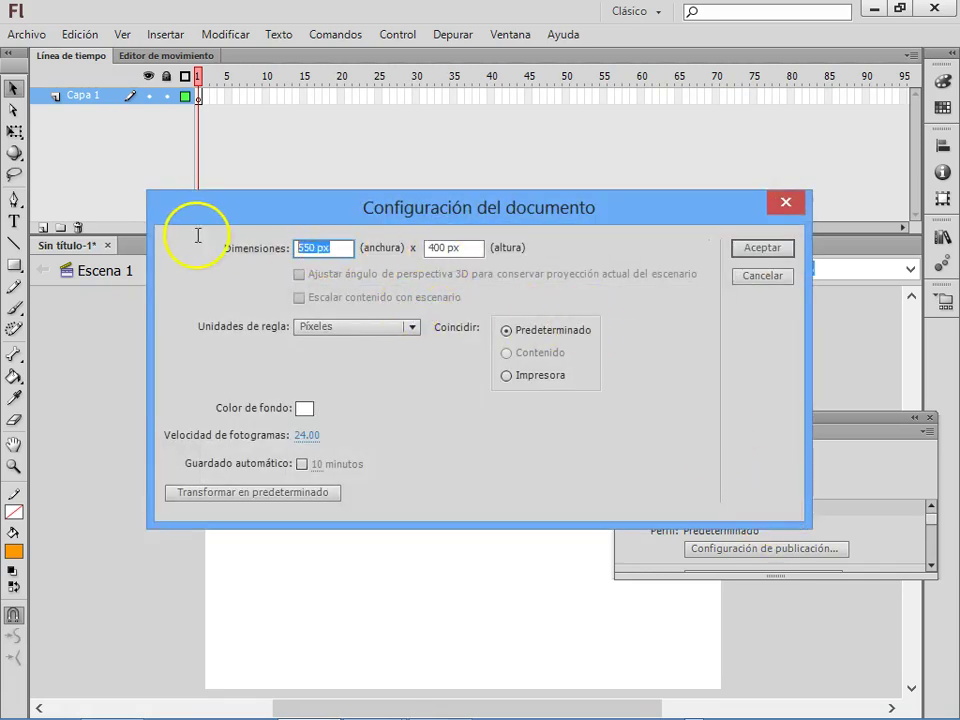
type("8")
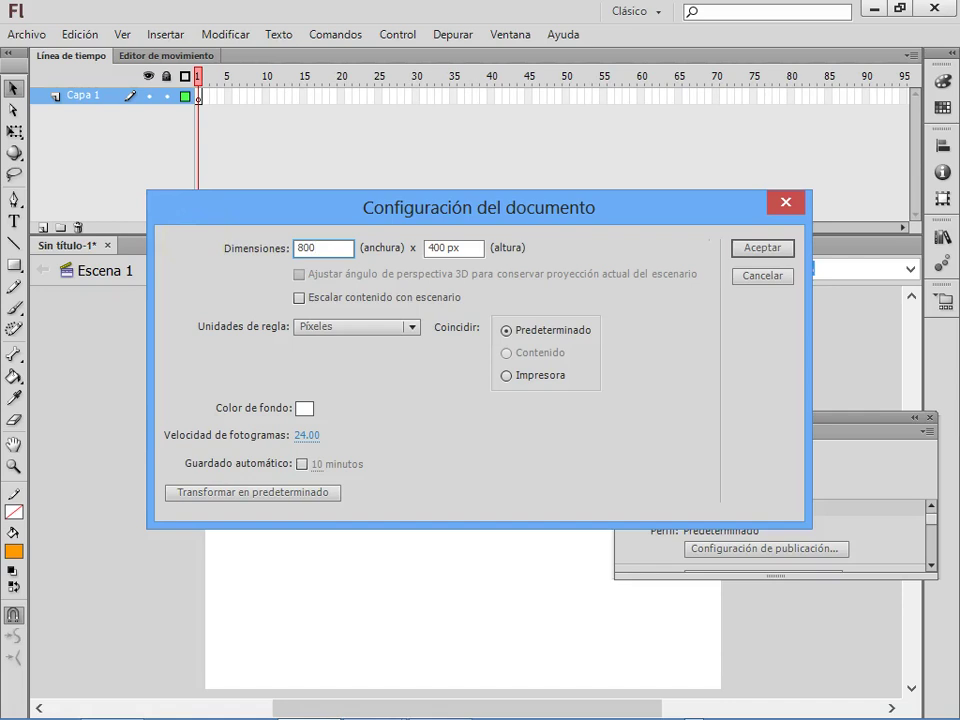
type("00")
key("Tab")
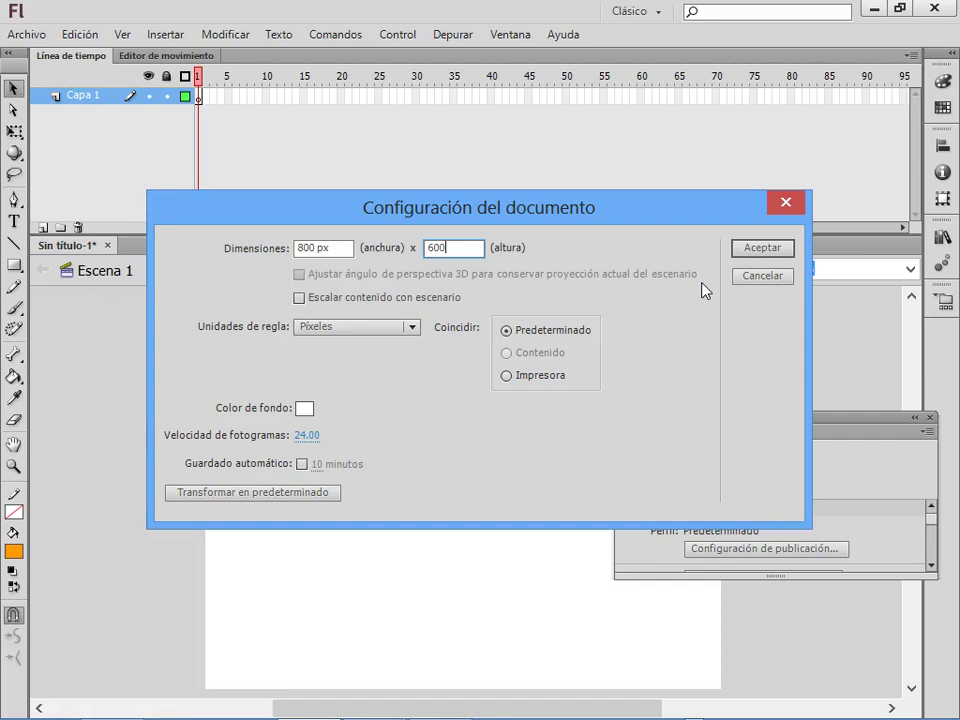
left_click(303, 409)
left_click(398, 502)
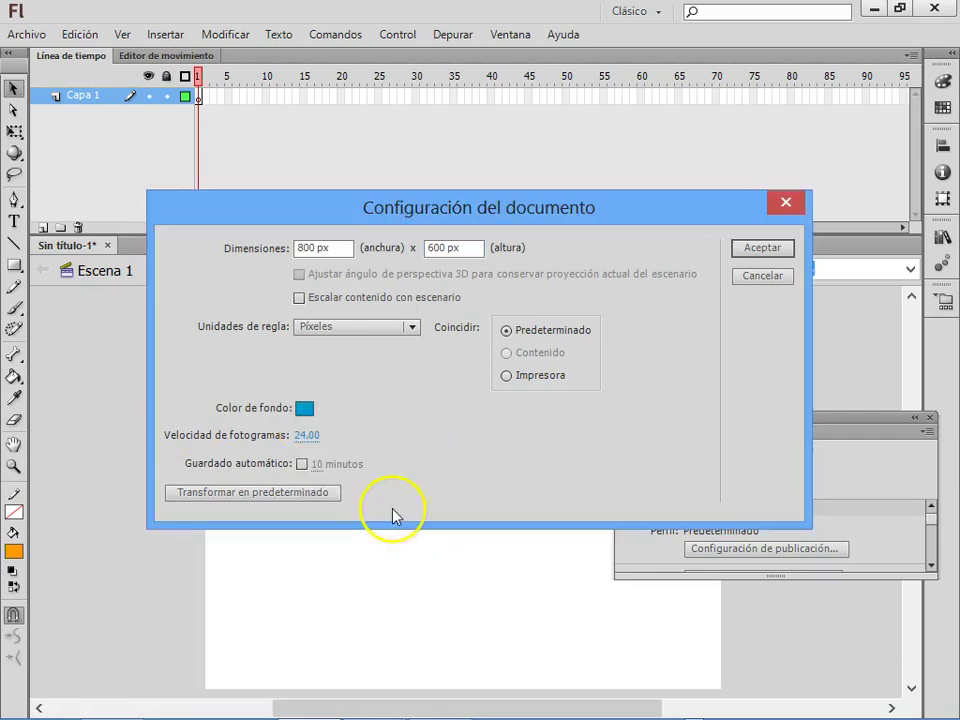
left_click(750, 258)
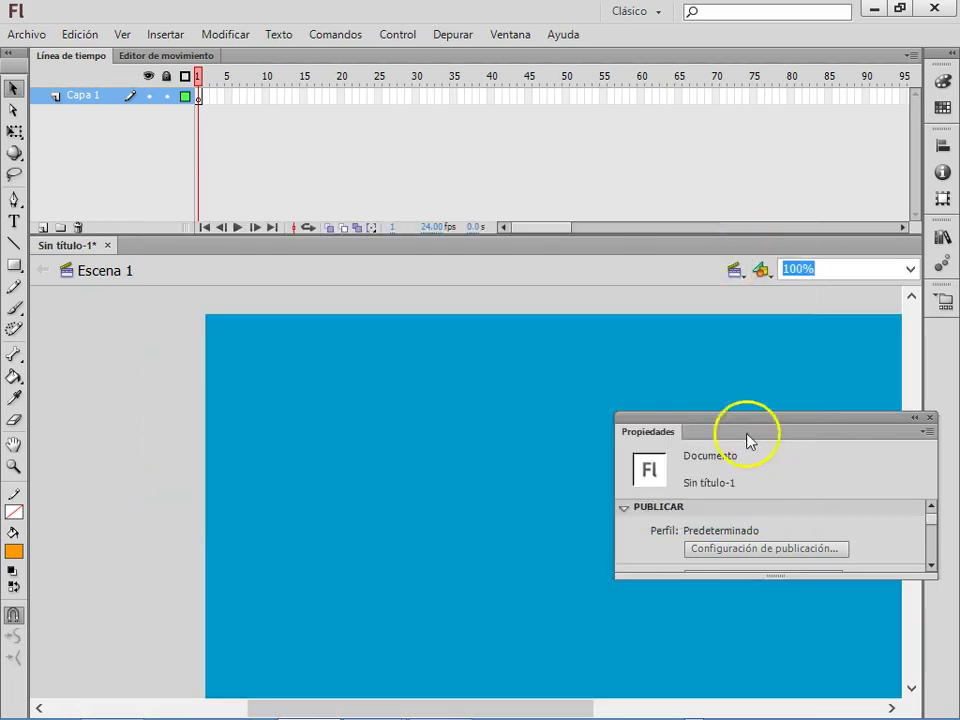
Show the rulers and place a guide about 25 px inside each of the four stage edges.
left_click(594, 405)
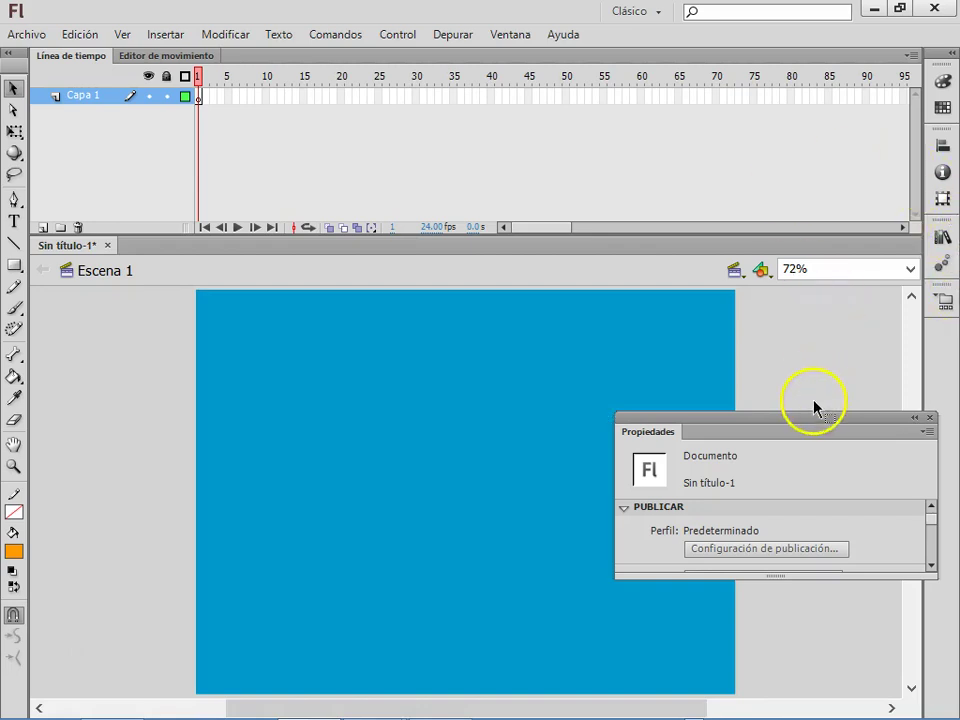
left_click_drag(812, 420, 877, 476)
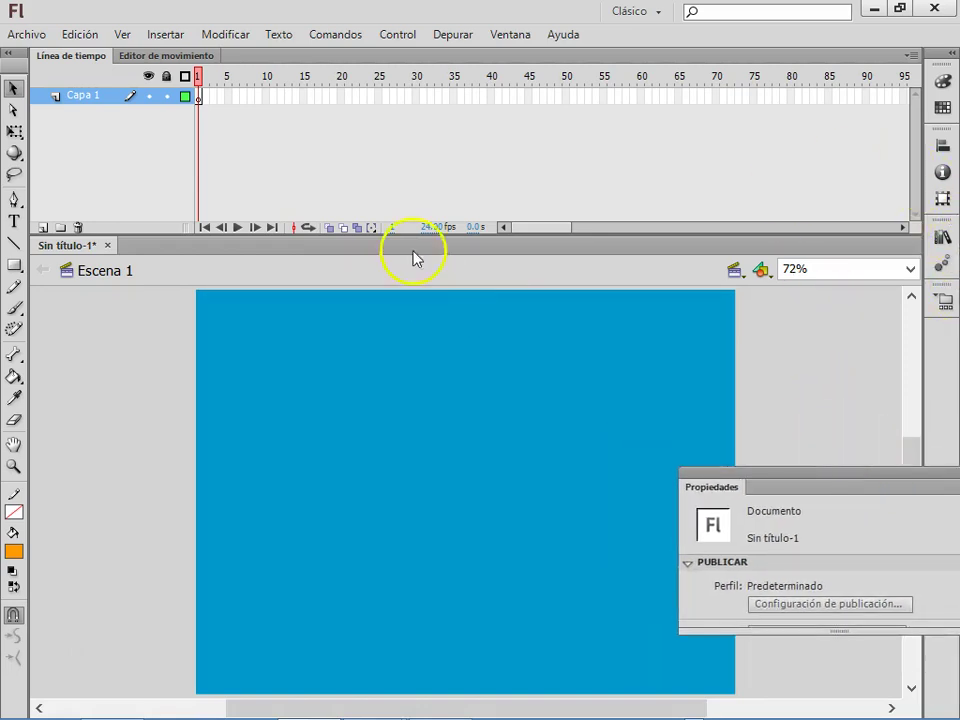
left_click(122, 34)
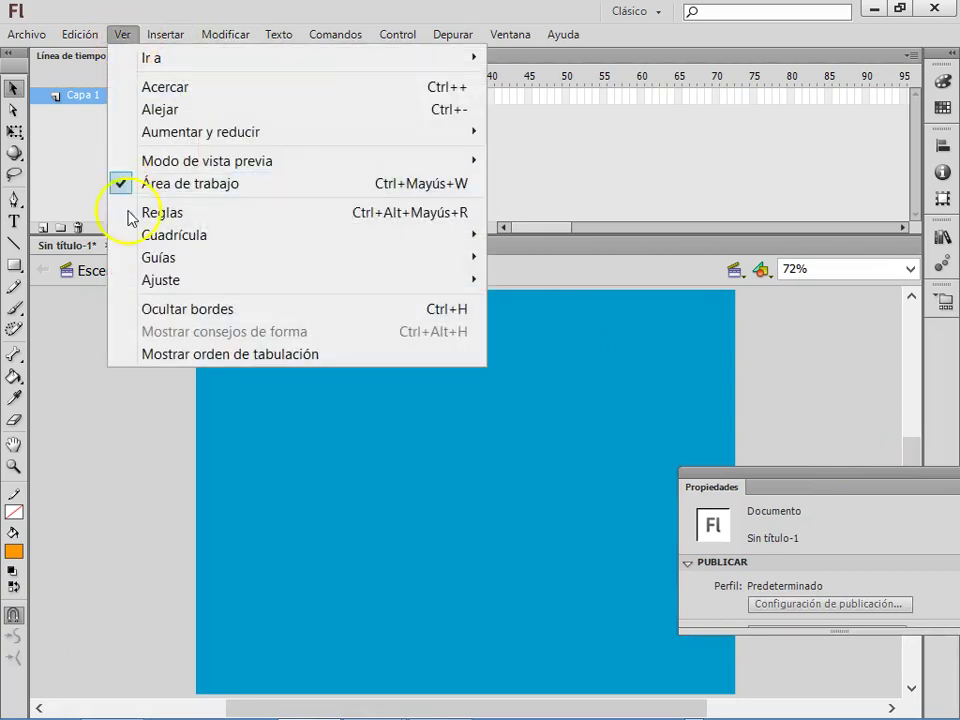
left_click(160, 212)
left_click_drag(42, 385, 229, 382)
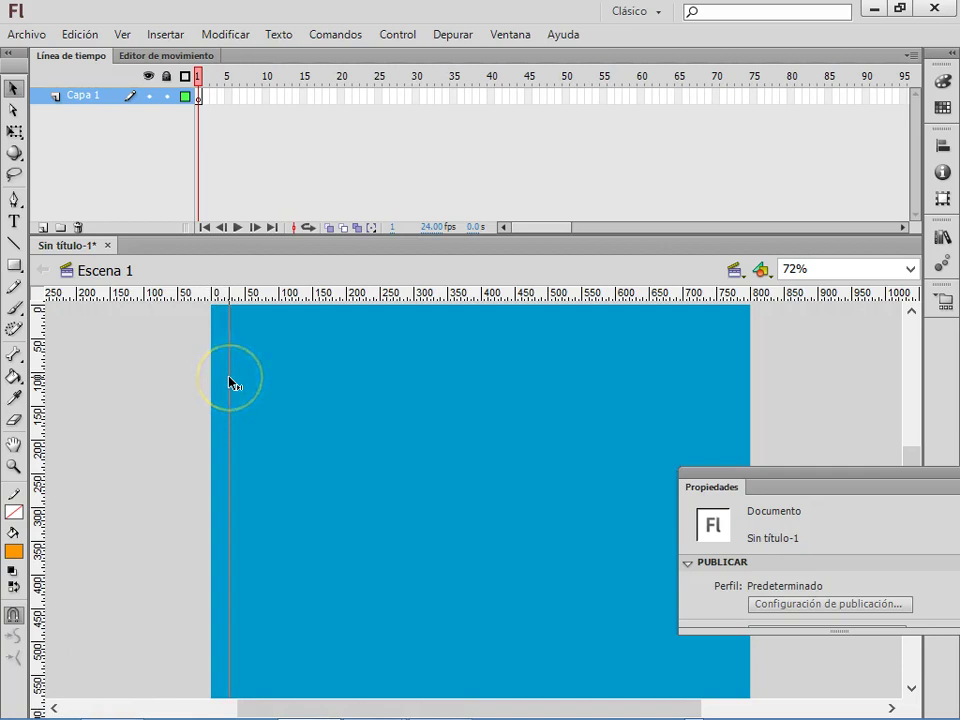
left_click_drag(40, 416, 732, 468)
left_click_drag(621, 298, 598, 686)
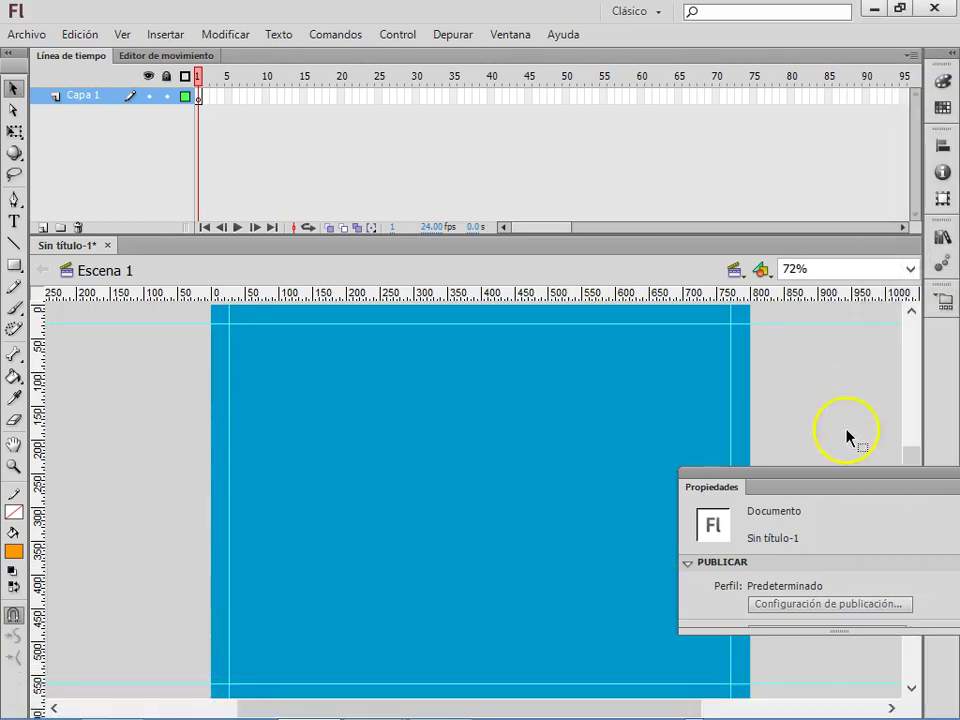
left_click_drag(909, 456, 911, 459)
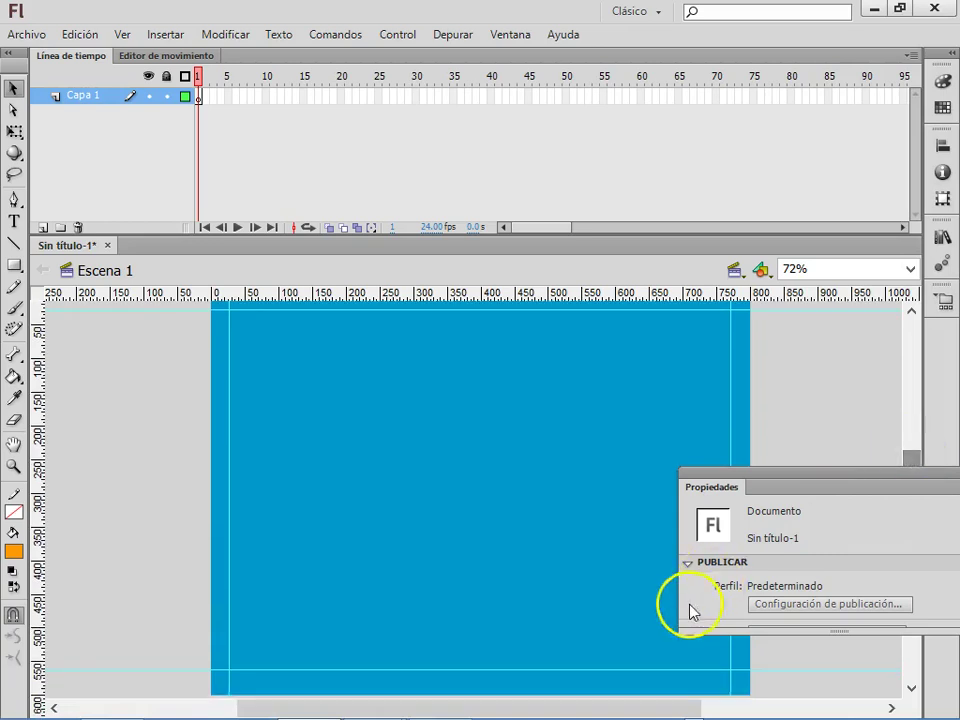
left_click_drag(638, 669, 644, 677)
Add two vertical and two horizontal guides, each pair about 13 px apart, around the centre of the stage.
left_click_drag(37, 439, 478, 510)
left_click_drag(538, 295, 528, 496)
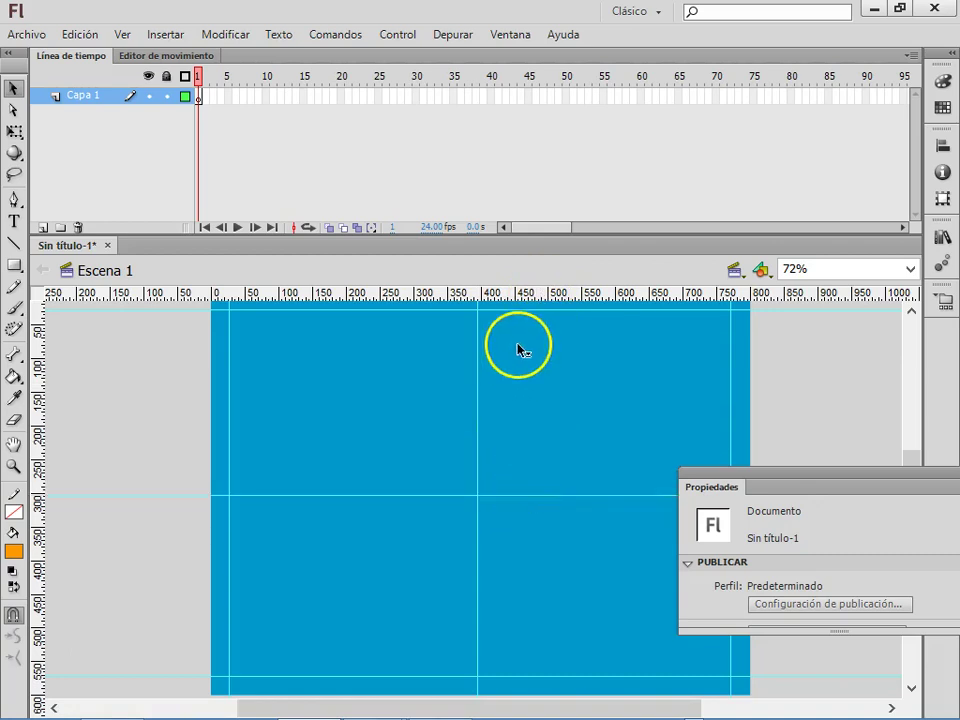
left_click_drag(521, 294, 502, 490)
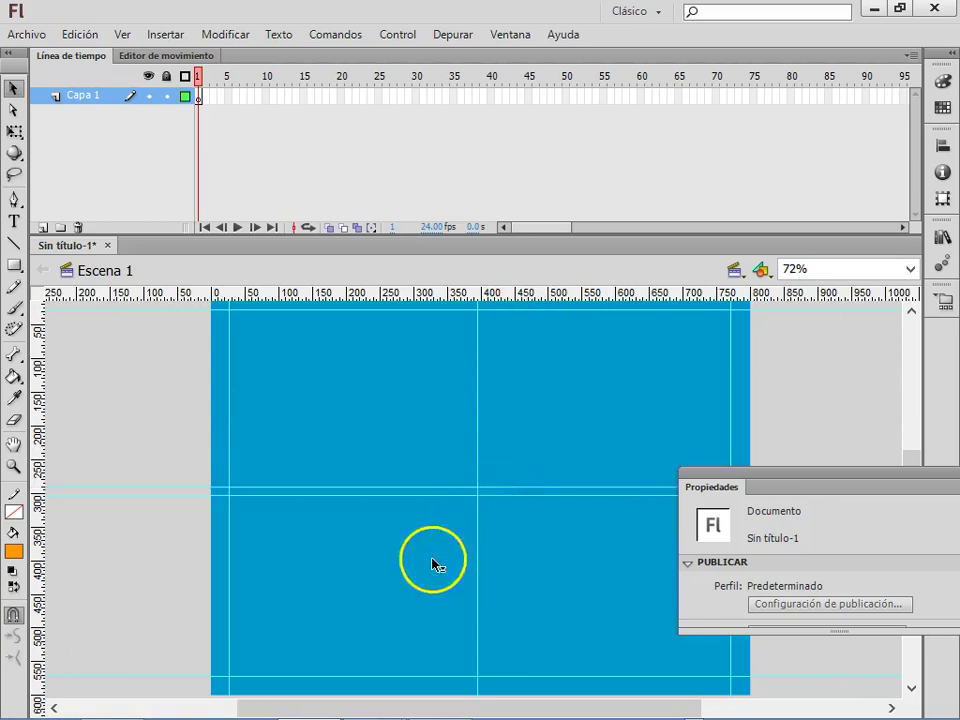
left_click_drag(39, 572, 481, 575)
left_click(358, 403)
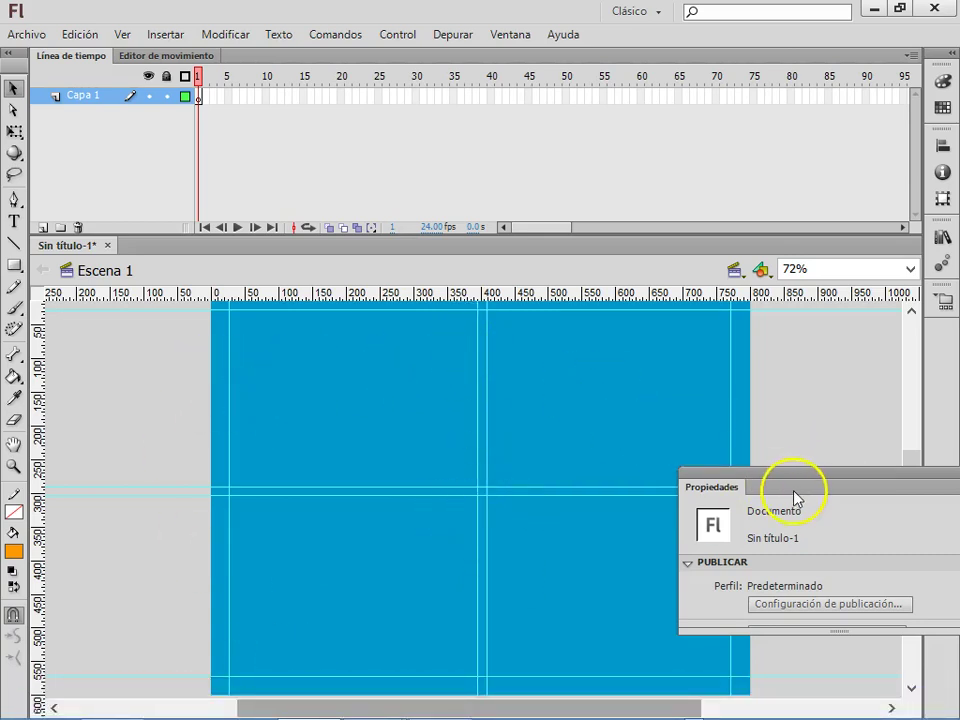
left_click_drag(800, 478, 809, 533)
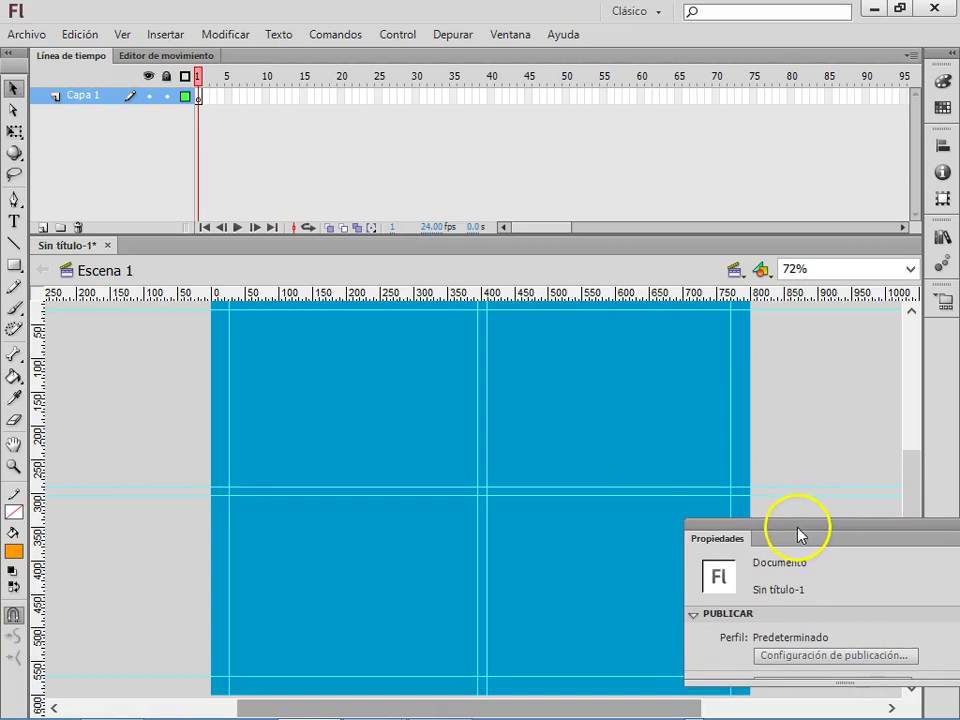
Rename the existing layer as fondo and add a layer above it named peces.
double_click(86, 96)
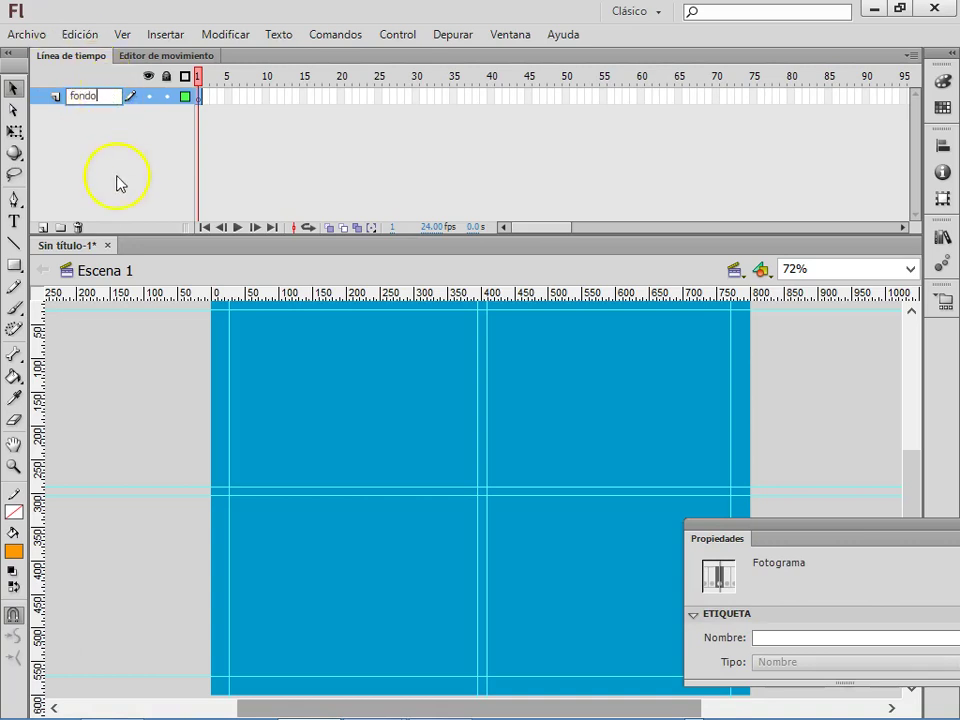
type("fondo")
left_click(62, 220)
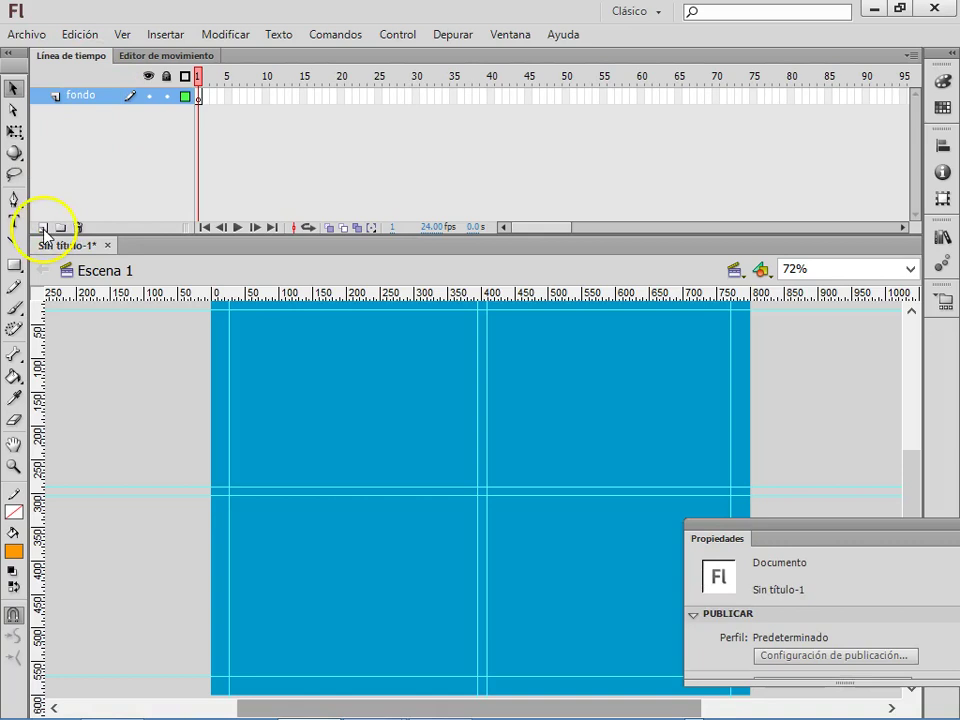
left_click(42, 228)
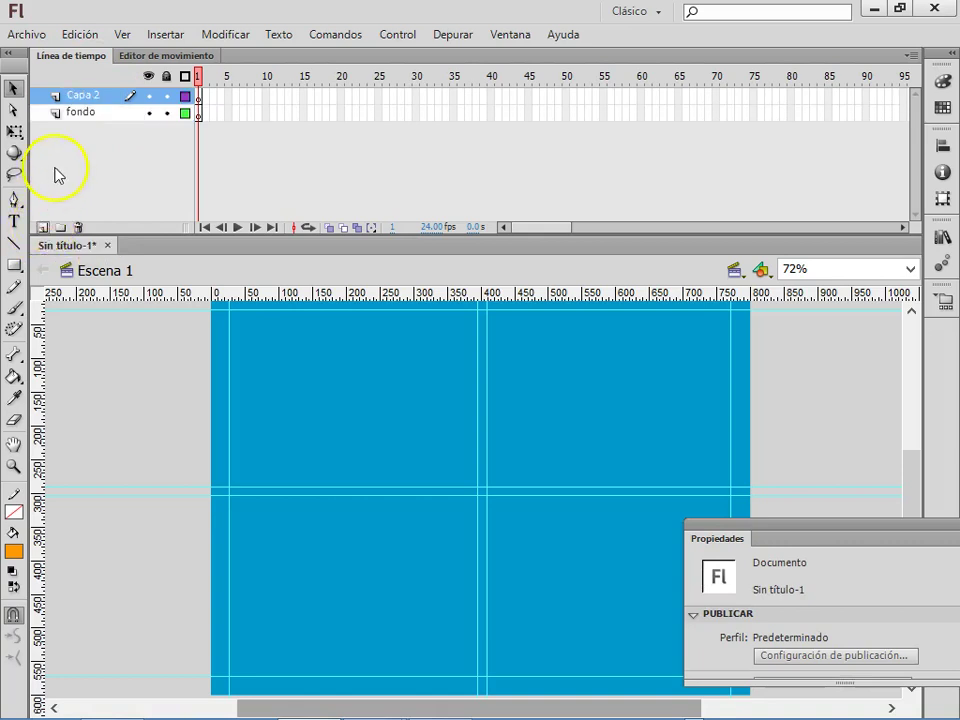
double_click(84, 97)
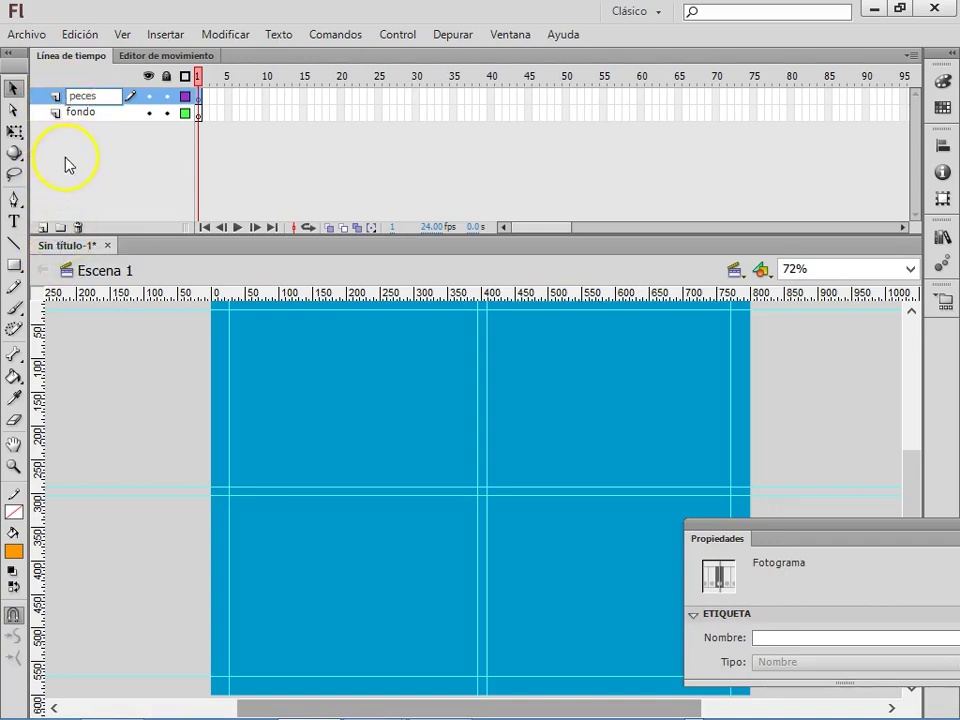
key("Return")
Draw a fish outline with eyes, open mouth and tail on the peces layer using a black Brush, in the upper middle of the stage.
left_click(101, 97)
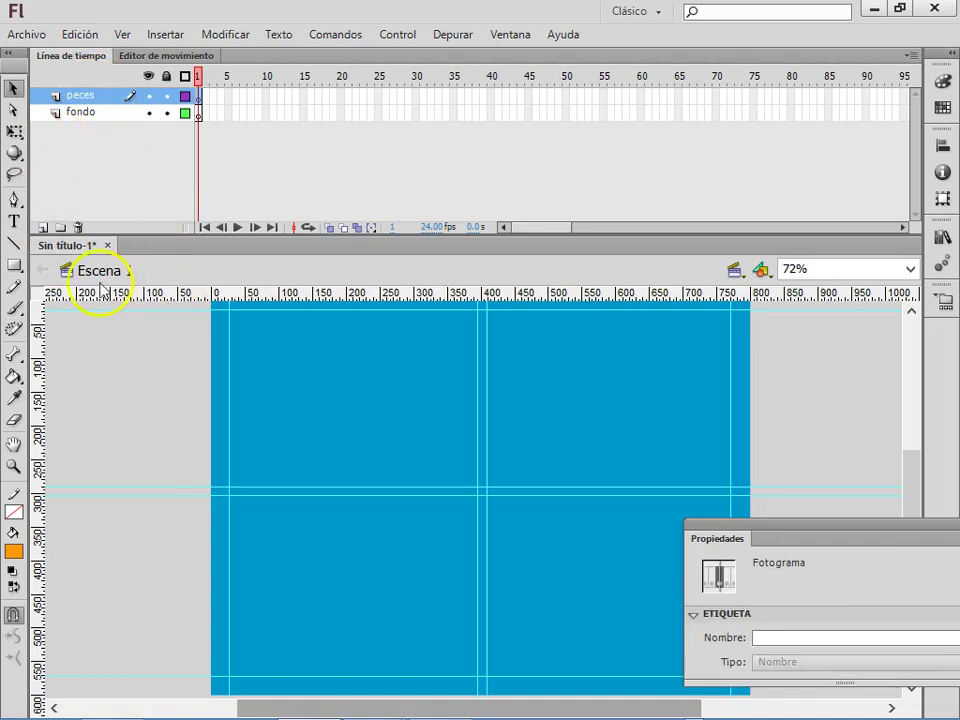
left_click(19, 308)
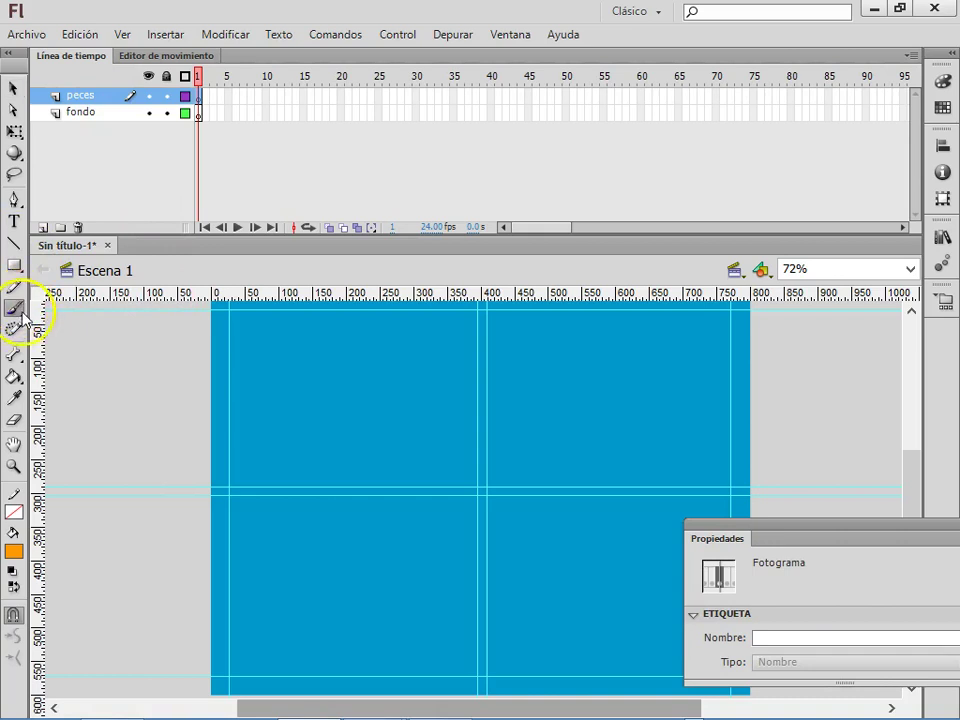
left_click(14, 550)
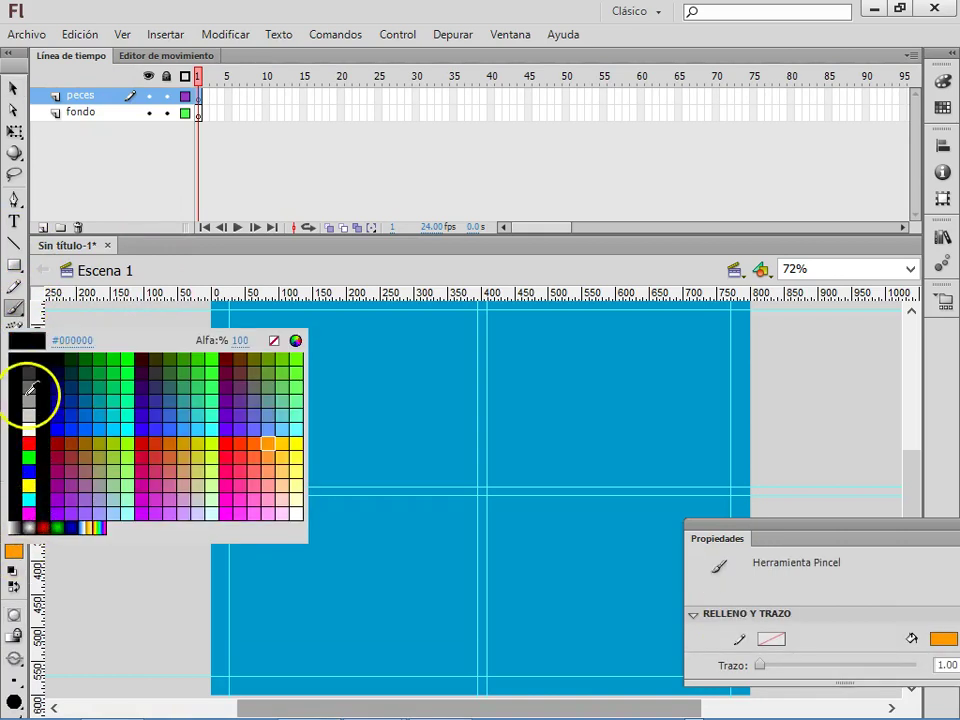
left_click(29, 360)
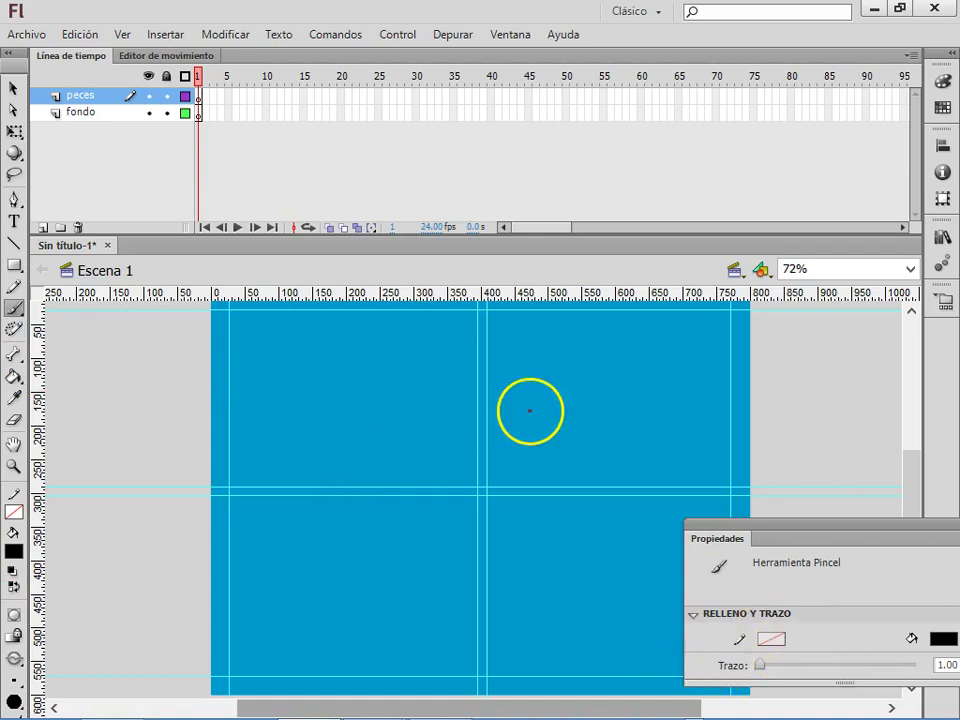
mouse_move(433, 340)
left_mouse_down()
mouse_move(444, 366)
mouse_move(453, 352)
left_mouse_up()
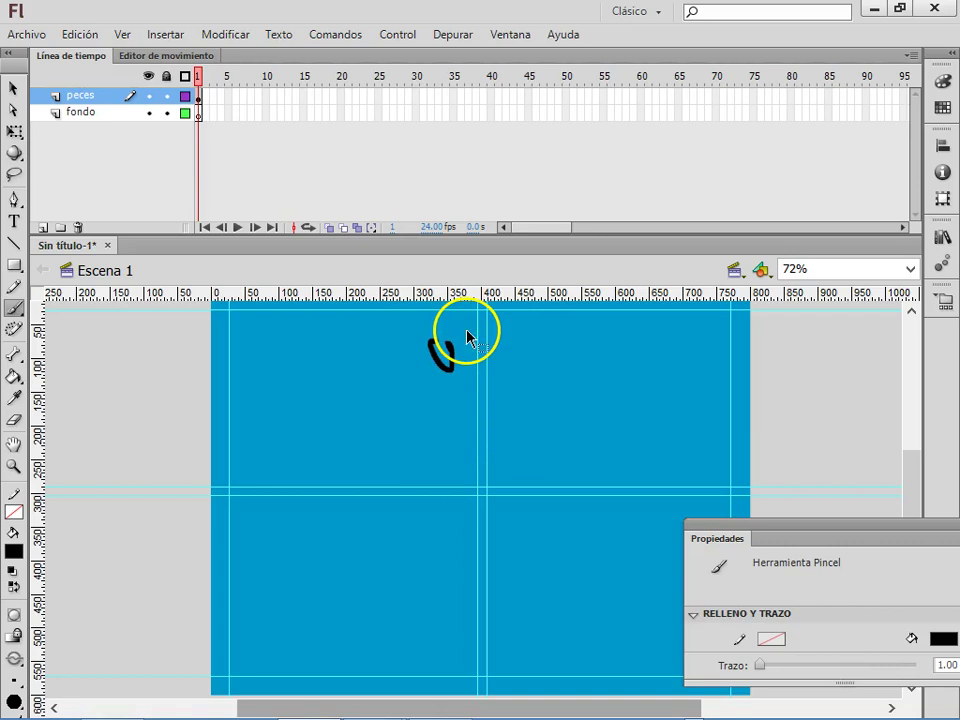
key("ctrl+z")
mouse_move(427, 345)
left_mouse_down()
mouse_move(409, 370)
mouse_move(421, 374)
mouse_move(427, 348)
mouse_move(436, 351)
mouse_move(434, 375)
mouse_move(446, 377)
mouse_move(448, 350)
mouse_move(435, 350)
mouse_move(435, 367)
mouse_move(424, 371)
mouse_move(419, 363)
mouse_move(445, 364)
mouse_move(417, 375)
mouse_move(417, 390)
mouse_move(450, 391)
mouse_move(470, 379)
mouse_move(432, 408)
mouse_move(459, 429)
mouse_move(489, 405)
mouse_move(493, 377)
mouse_move(470, 343)
mouse_move(481, 354)
mouse_move(515, 335)
mouse_move(504, 357)
mouse_move(534, 368)
mouse_move(497, 369)
left_mouse_up()
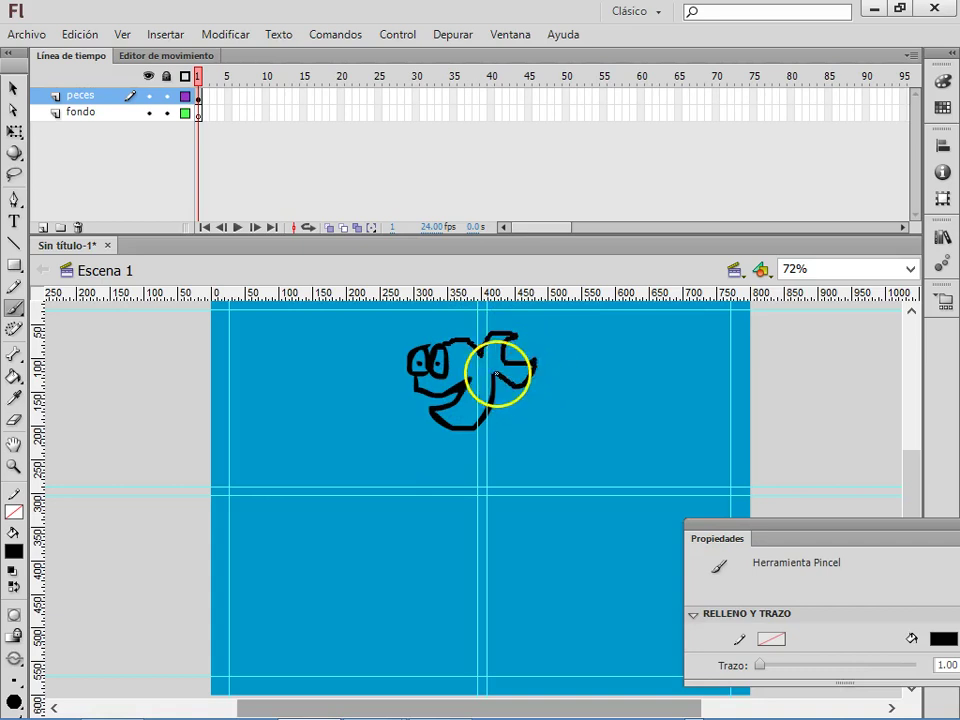
Fill the fish's body and tail with red using the Paint Bucket, and set the fill colour to white.
left_click(17, 555)
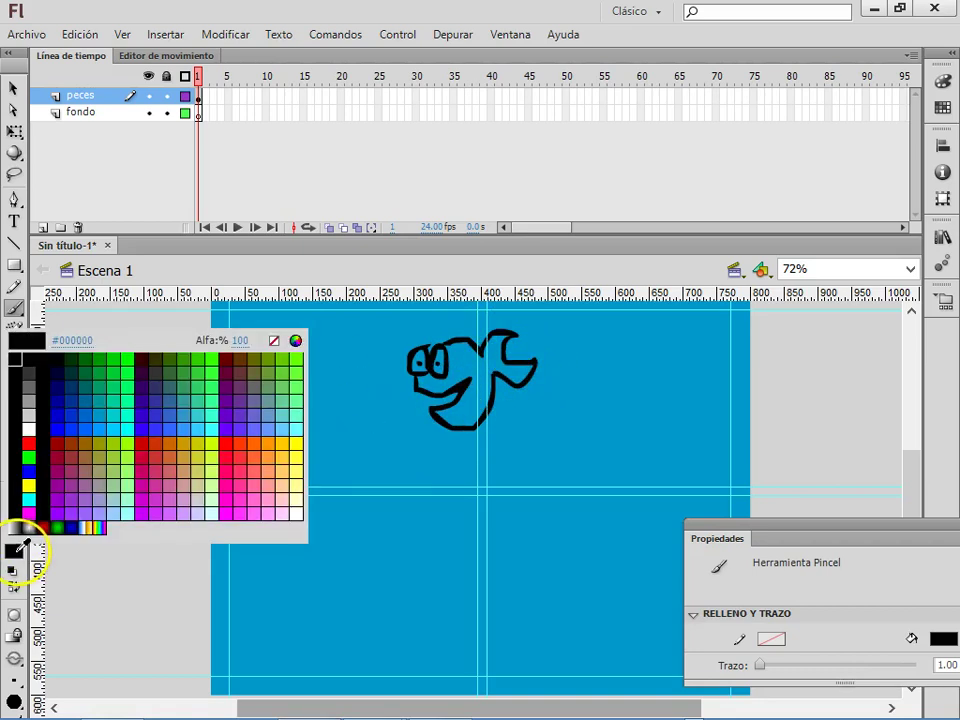
left_click(36, 437)
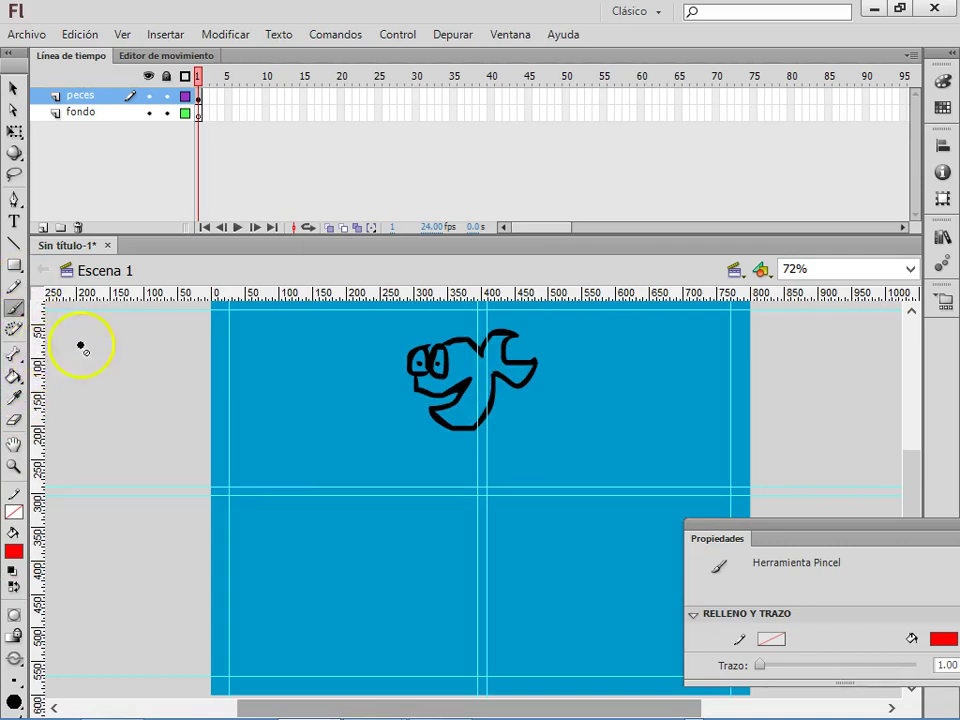
left_click(14, 376)
left_click(458, 357)
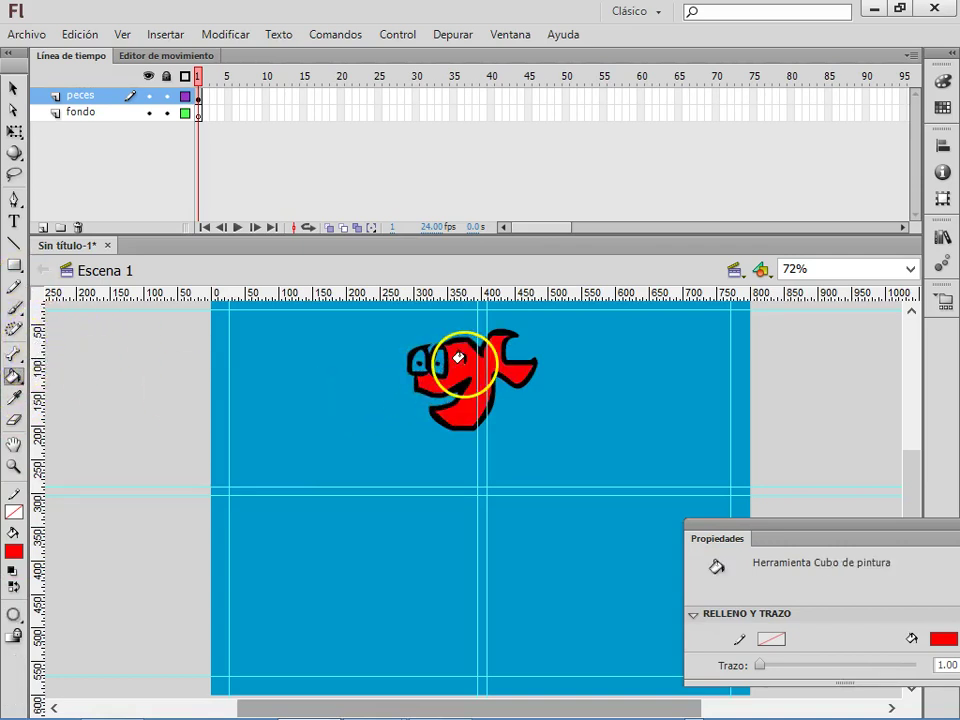
left_click(13, 553)
left_click(28, 428)
left_click(417, 360)
left_click(414, 361)
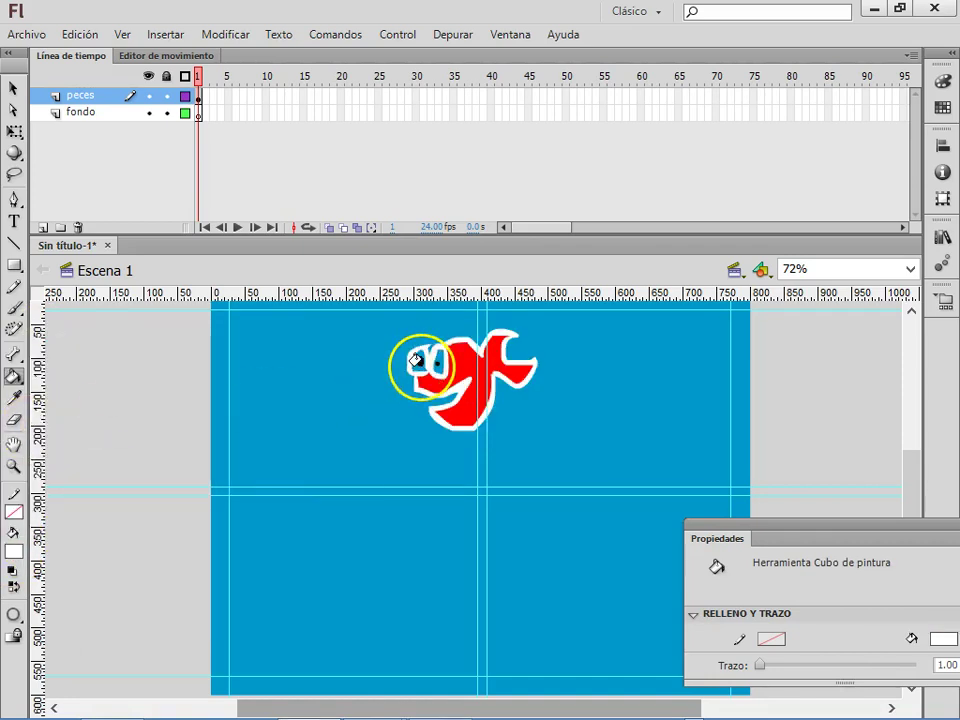
key("ctrl+z")
key("ctrl+z")
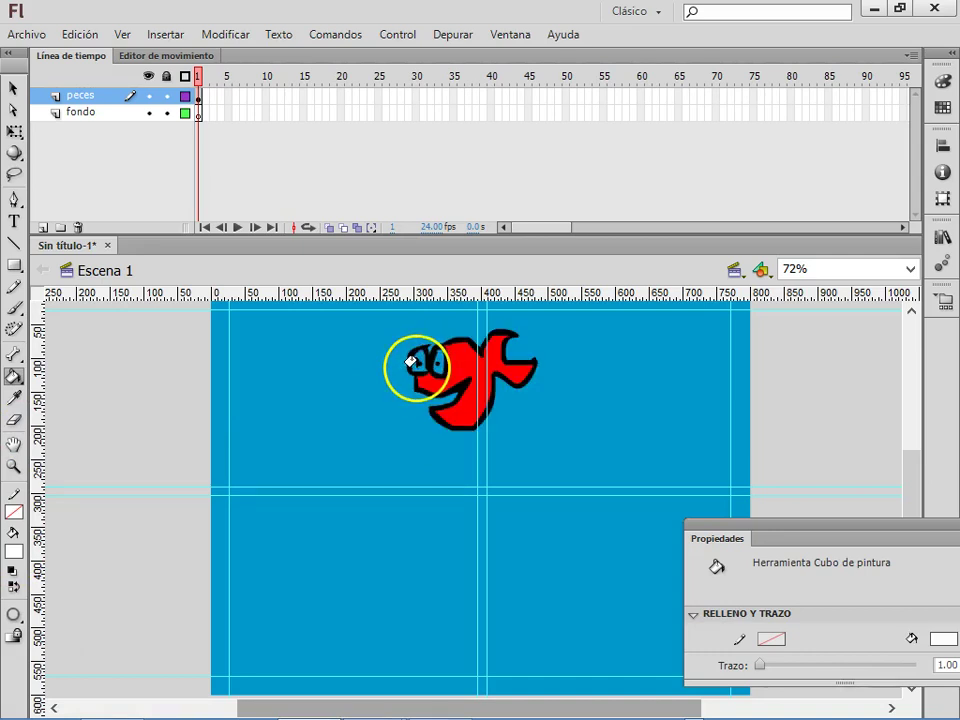
Fill the inside of the fish's eyes with white.
left_click(432, 362)
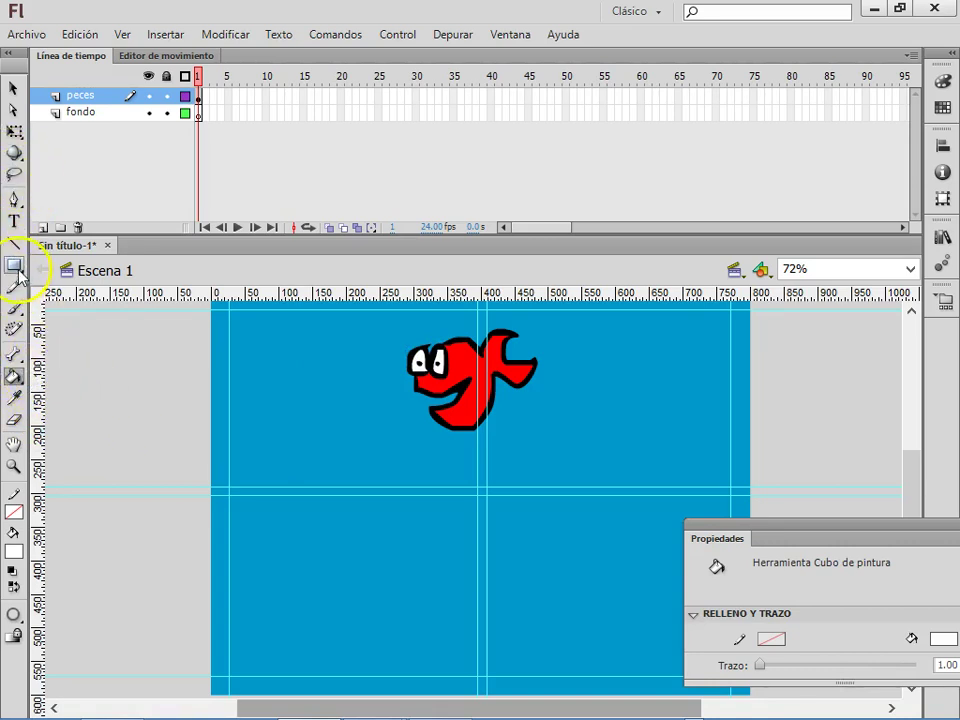
On the fondo layer, set the stroke colour to golden yellow and paint a white wavy Brush line about 811 px wide across the lower stage.
left_click(14, 307)
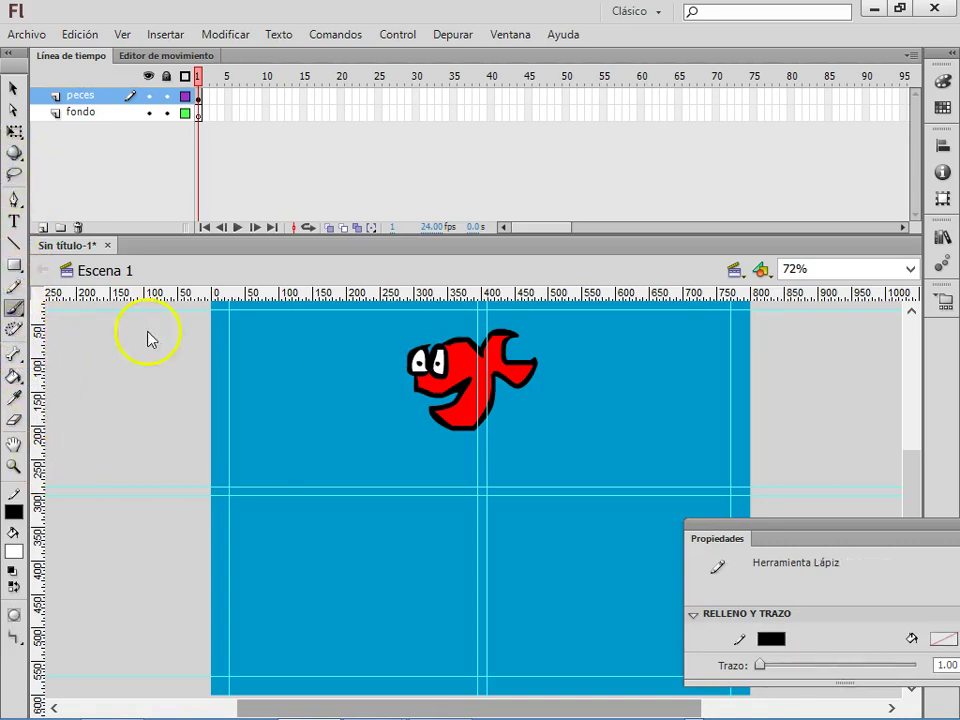
left_click(102, 115)
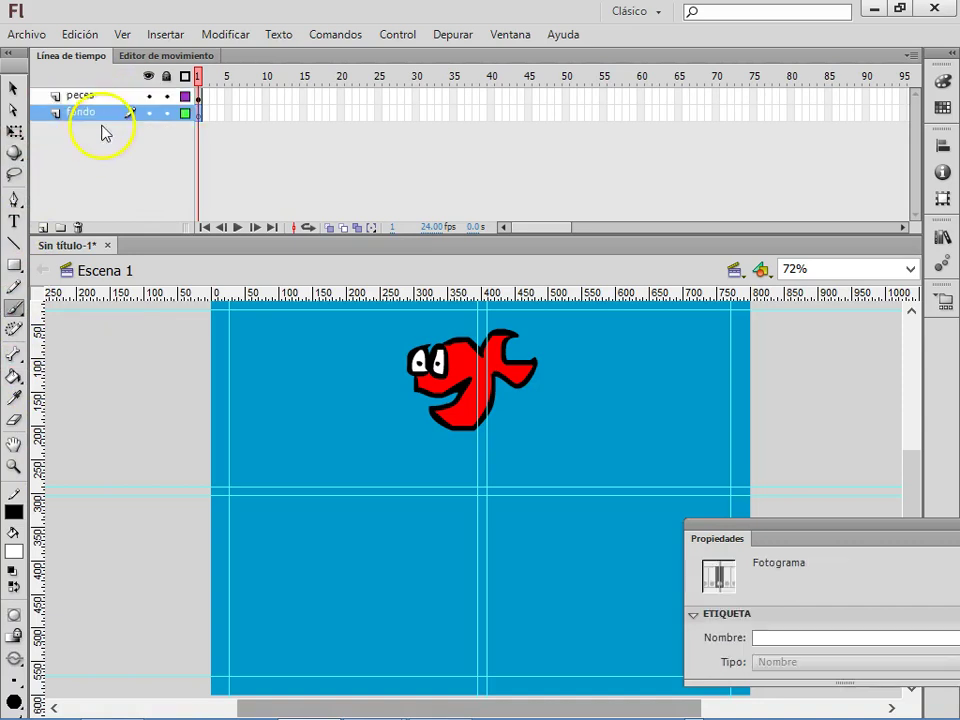
key("space")
left_click_drag(223, 441, 158, 327)
left_click(22, 508)
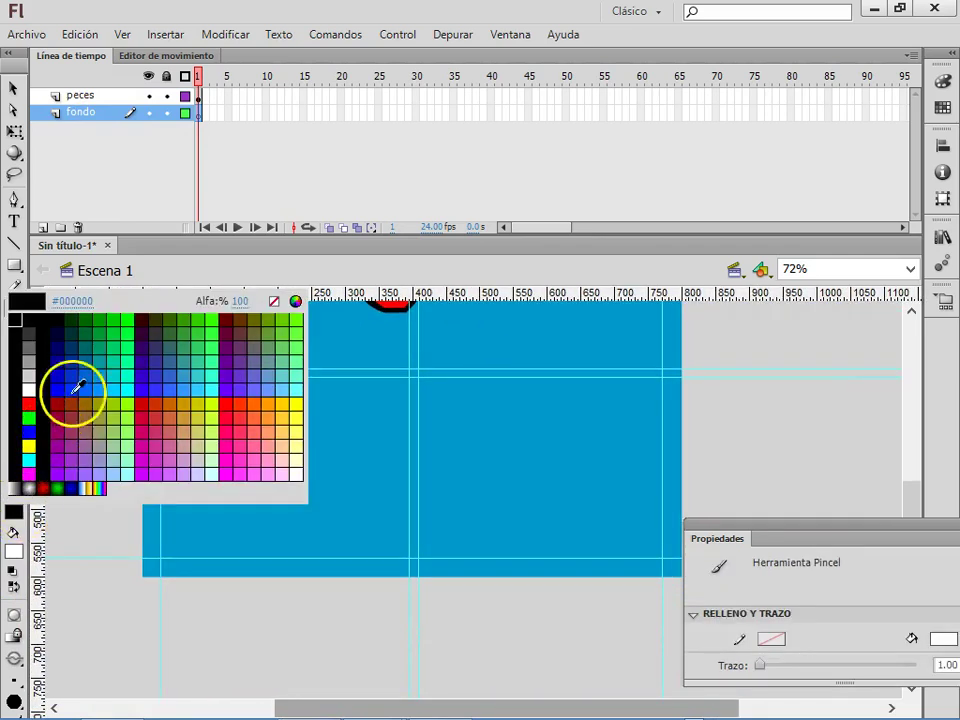
left_click(281, 400)
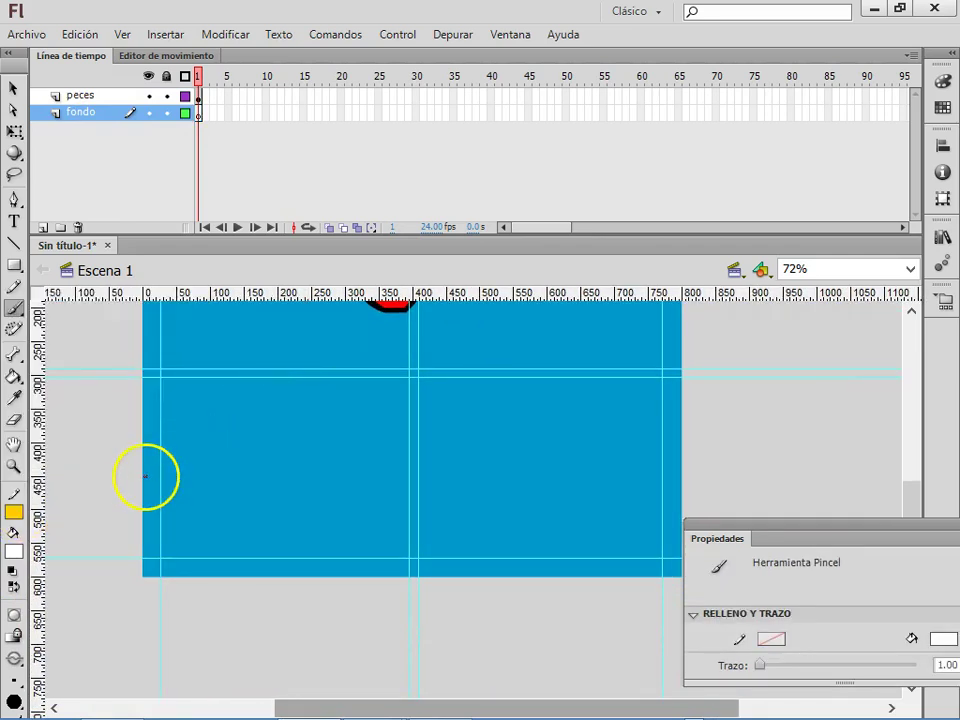
mouse_move(142, 477)
left_mouse_down()
mouse_move(228, 459)
mouse_move(397, 482)
mouse_move(564, 449)
mouse_move(683, 462)
left_mouse_up()
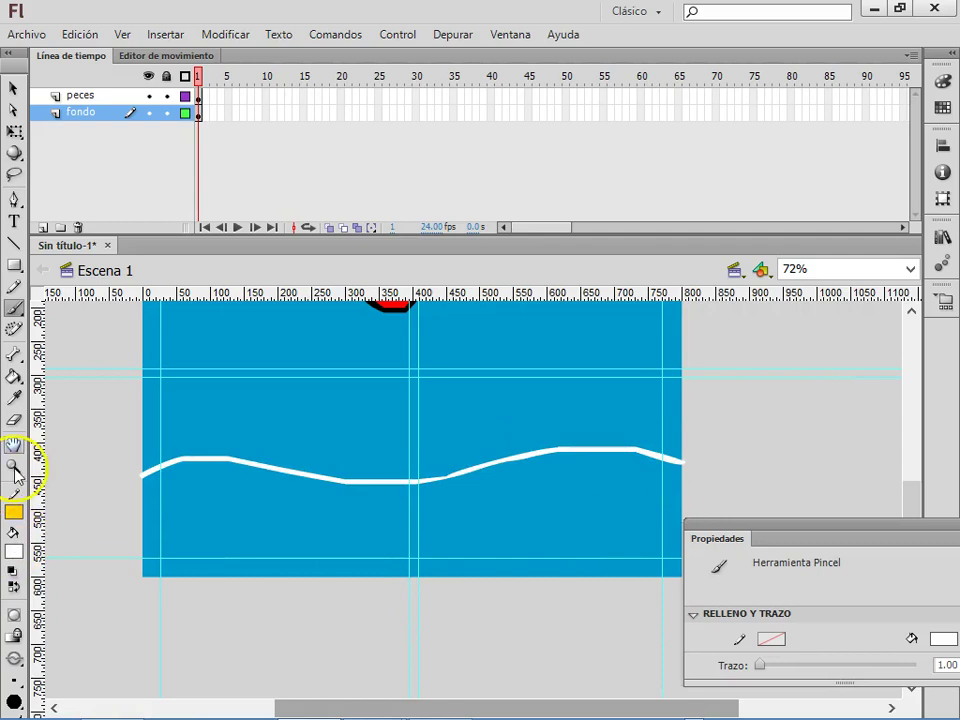
Recolour the wavy line on the fondo layer by changing its fill from white to golden yellow.
left_click(13, 88)
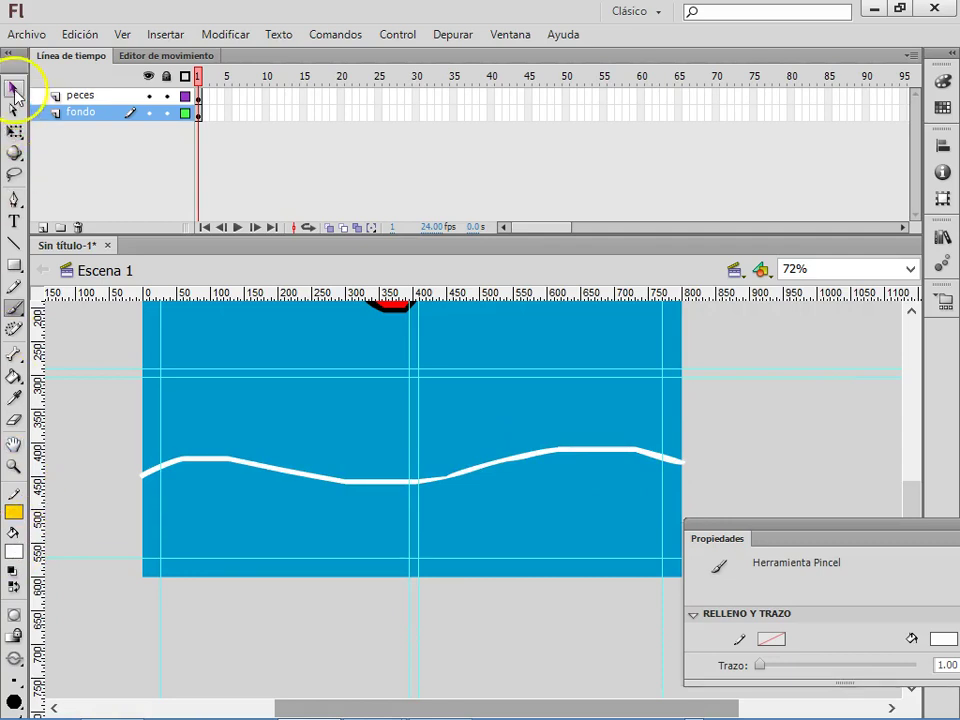
left_click(191, 462)
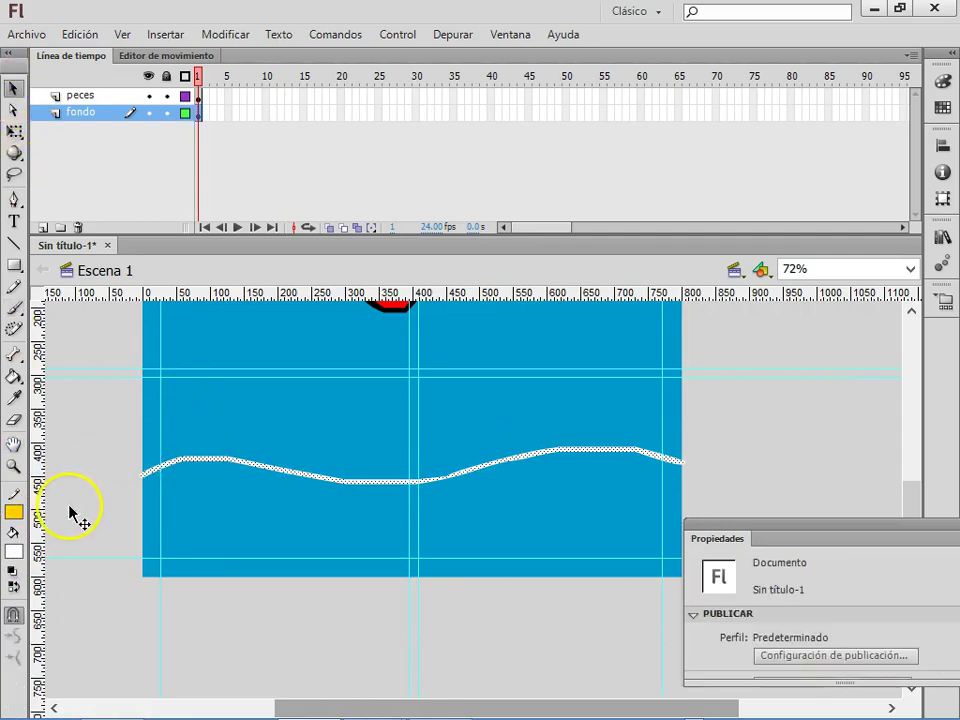
key("i")
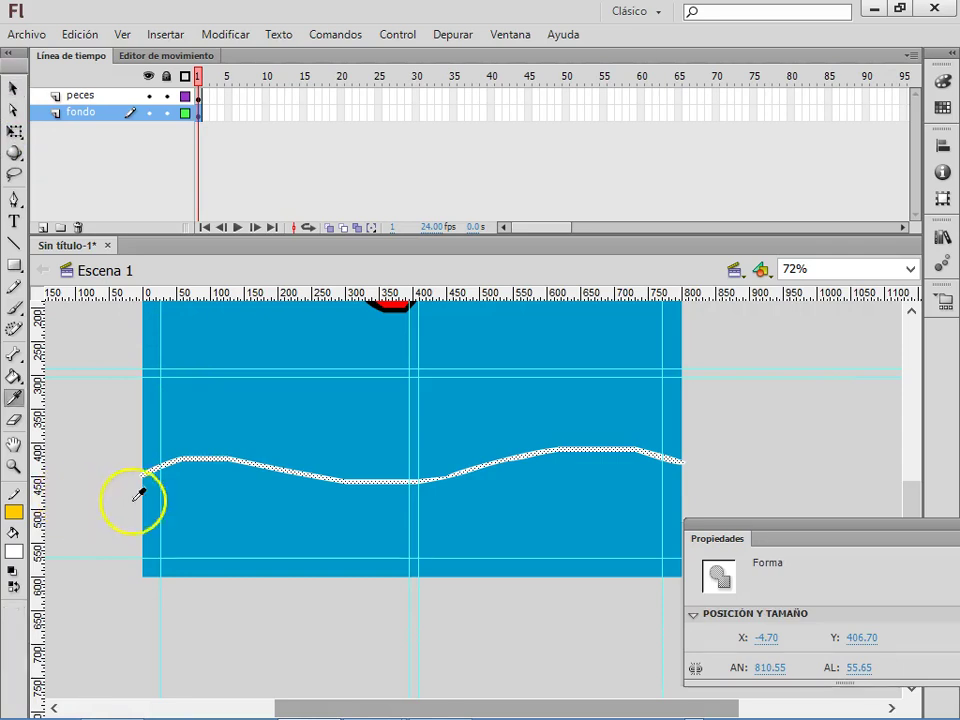
left_click(19, 550)
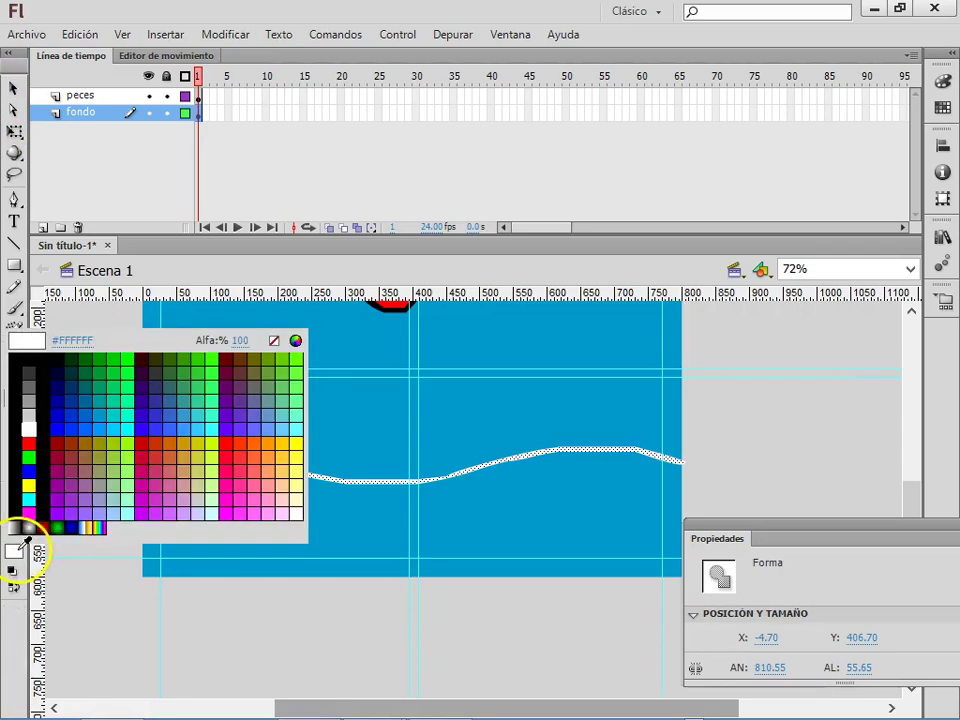
left_click(285, 436)
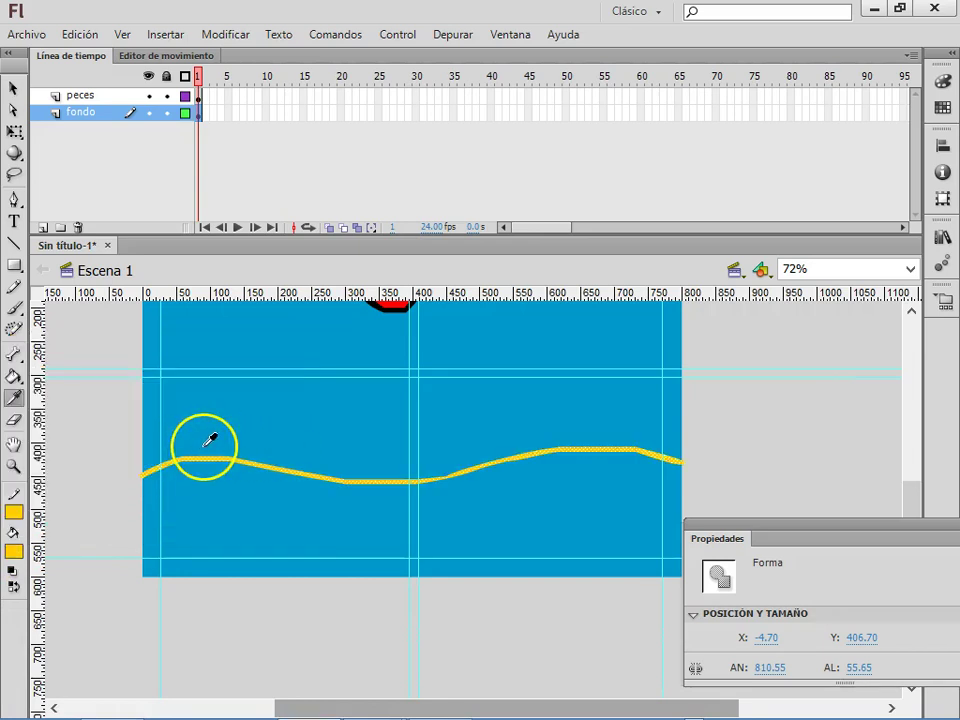
Paint golden yellow Brush lines along the stage's left, bottom and right edges to close the sand outline below the wavy line.
key("b")
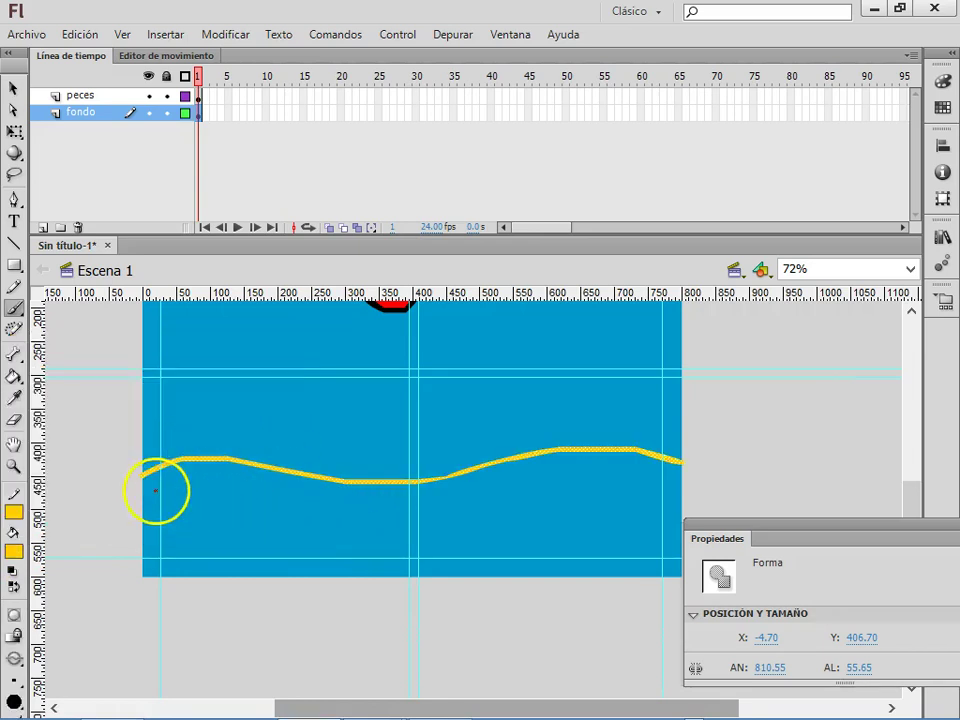
mouse_move(141, 477)
left_mouse_down()
mouse_move(160, 573)
mouse_move(483, 587)
mouse_move(643, 577)
left_mouse_up()
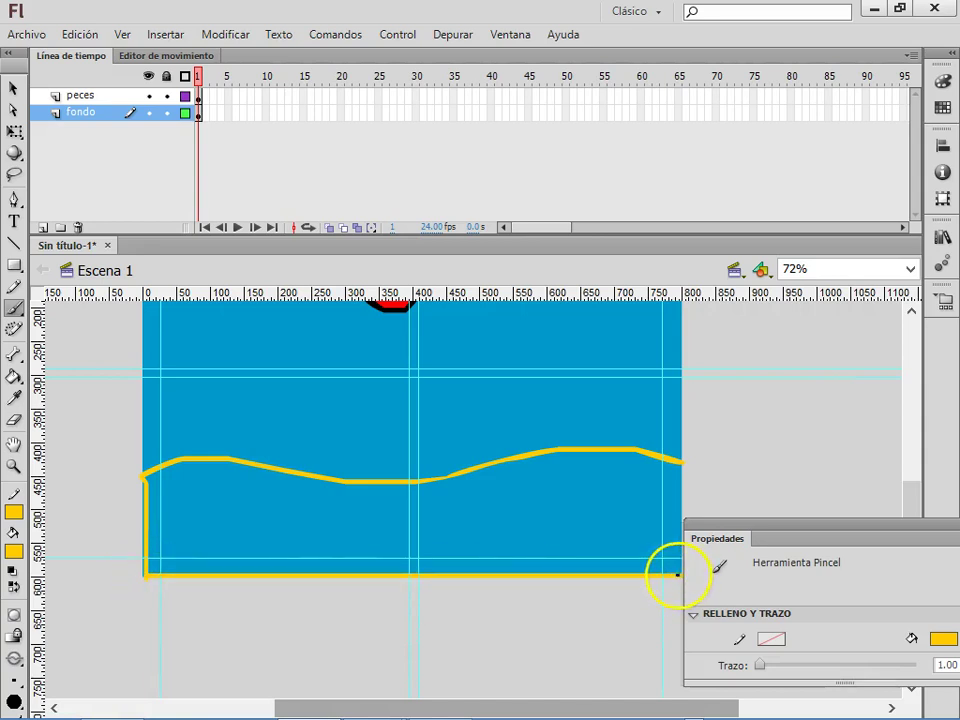
left_click_drag(679, 465, 681, 571)
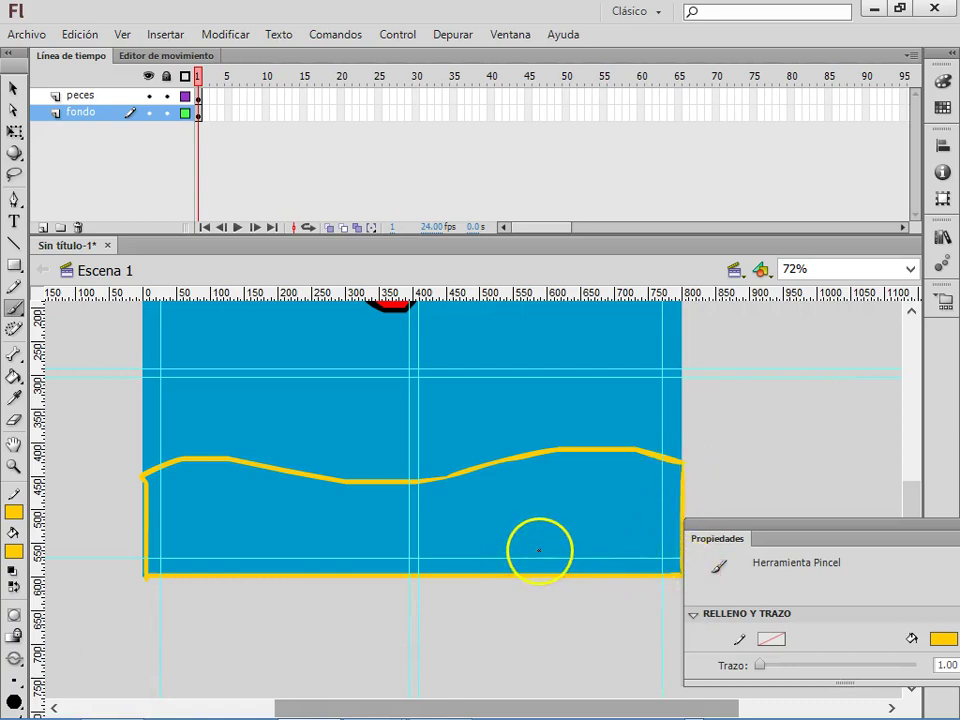
Erase the left end of the wavy line, leaving a gap in the sand outline near the stage's left edge.
left_click_drag(164, 488, 137, 467)
key("e")
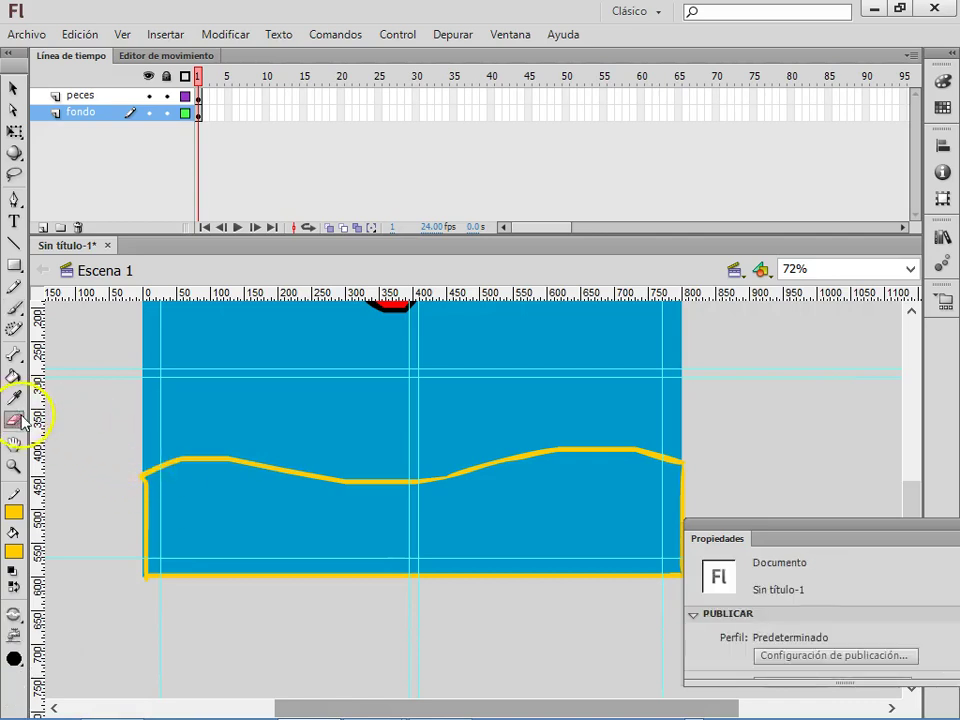
mouse_move(171, 471)
left_mouse_down()
mouse_move(150, 460)
mouse_move(161, 463)
left_mouse_up()
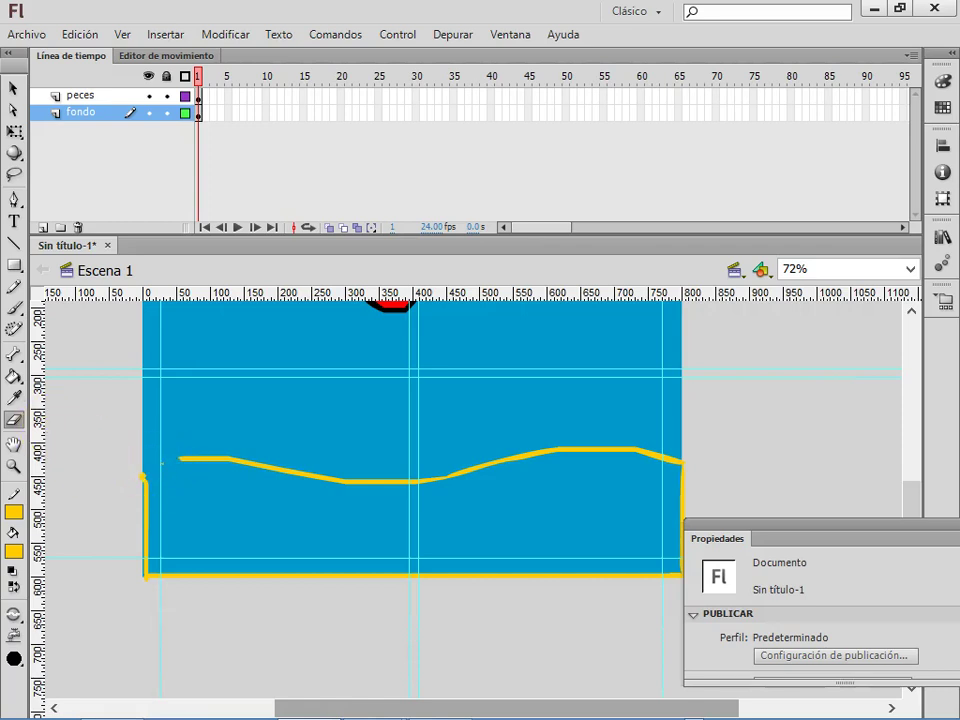
Set the Paint Bucket to close gaps and fill the sand area with golden yellow at 25% zoom.
left_click(14, 377)
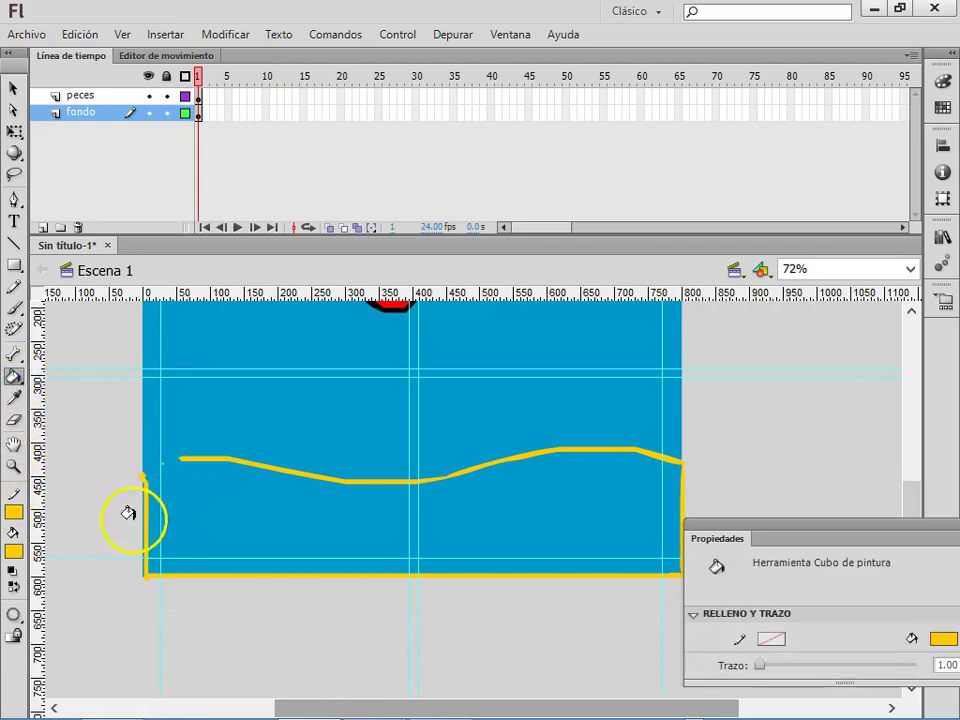
left_click(15, 618)
left_click(68, 677)
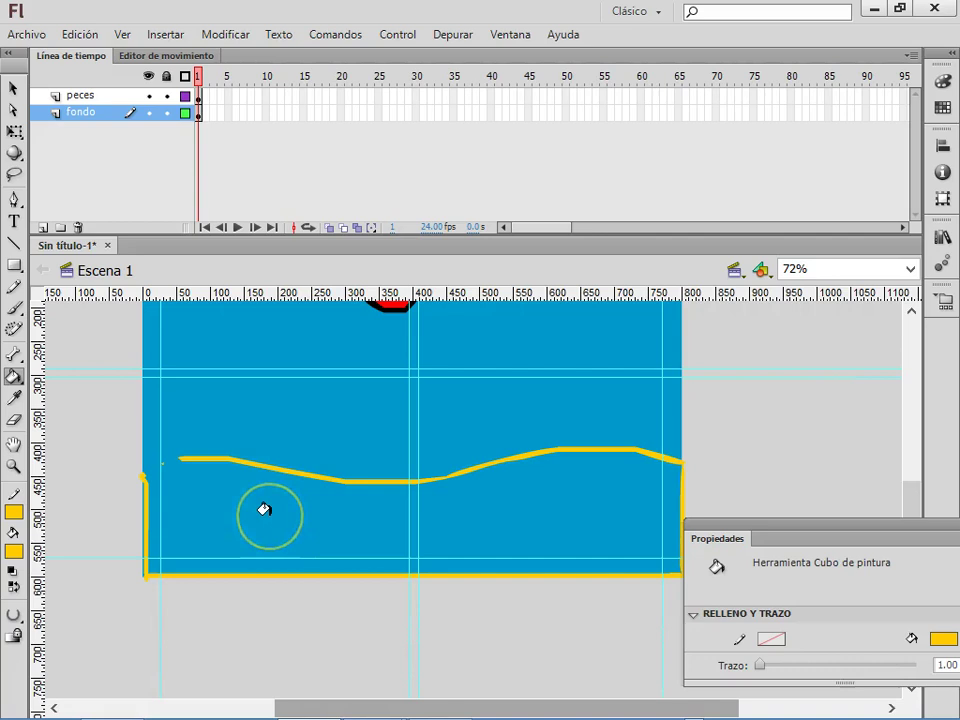
left_click(911, 268)
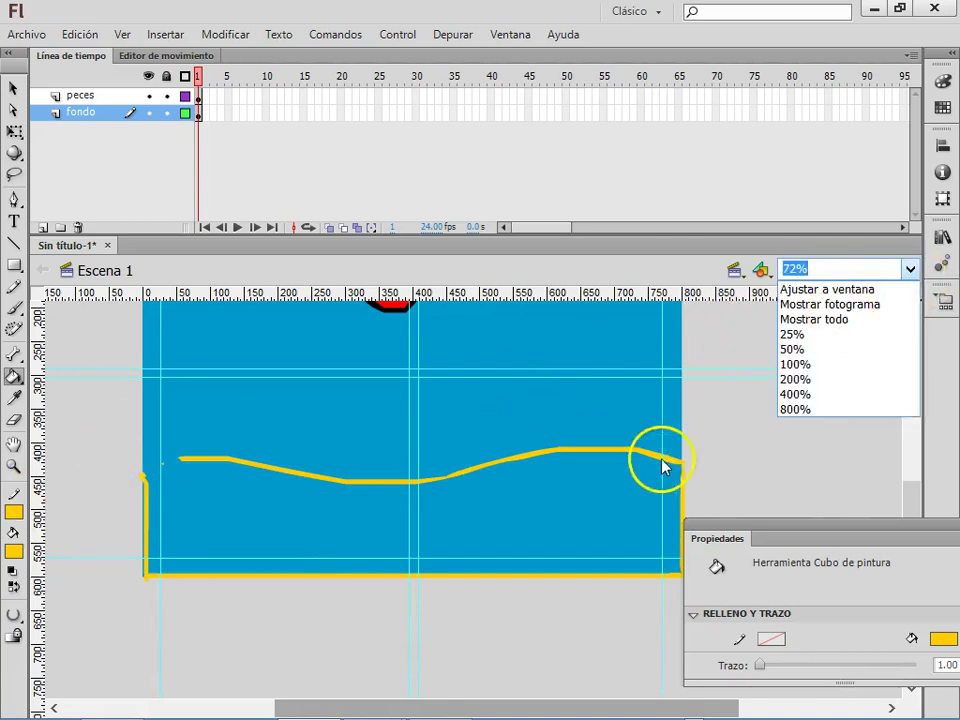
left_click(790, 334)
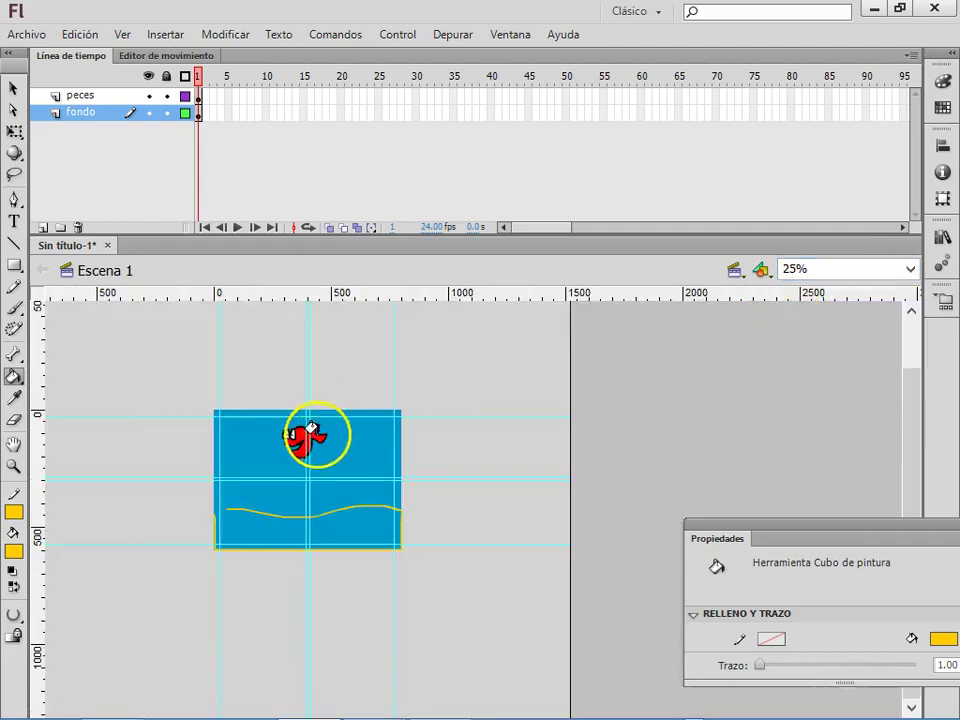
left_click(241, 527)
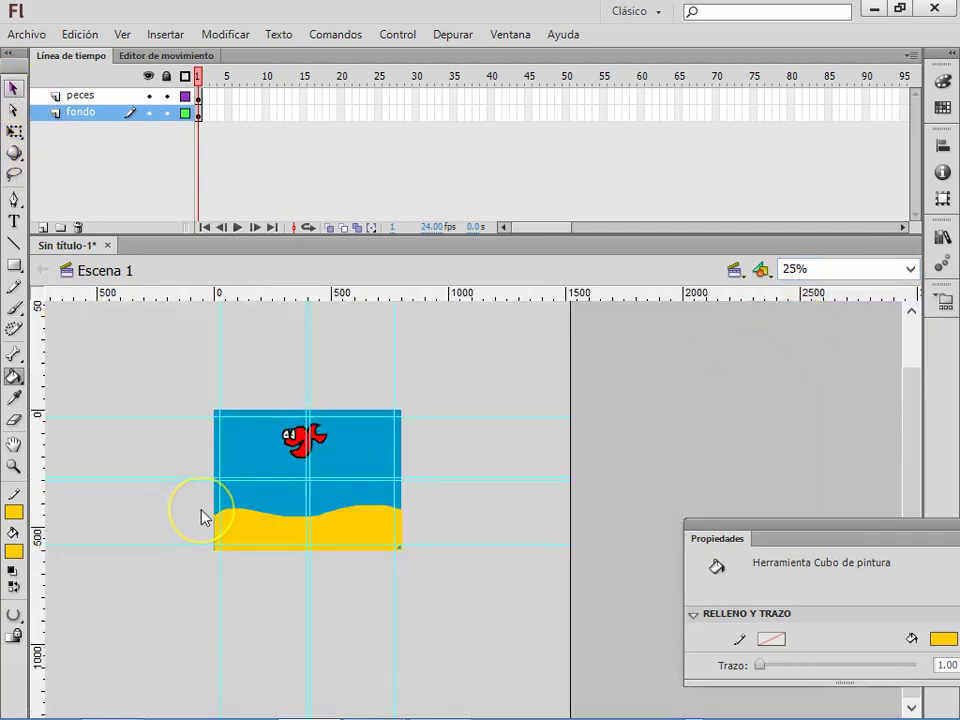
Erase the stray yellow bump on the sand's upper edge beside the stage's left border.
key("v")
key("ctrl+1")
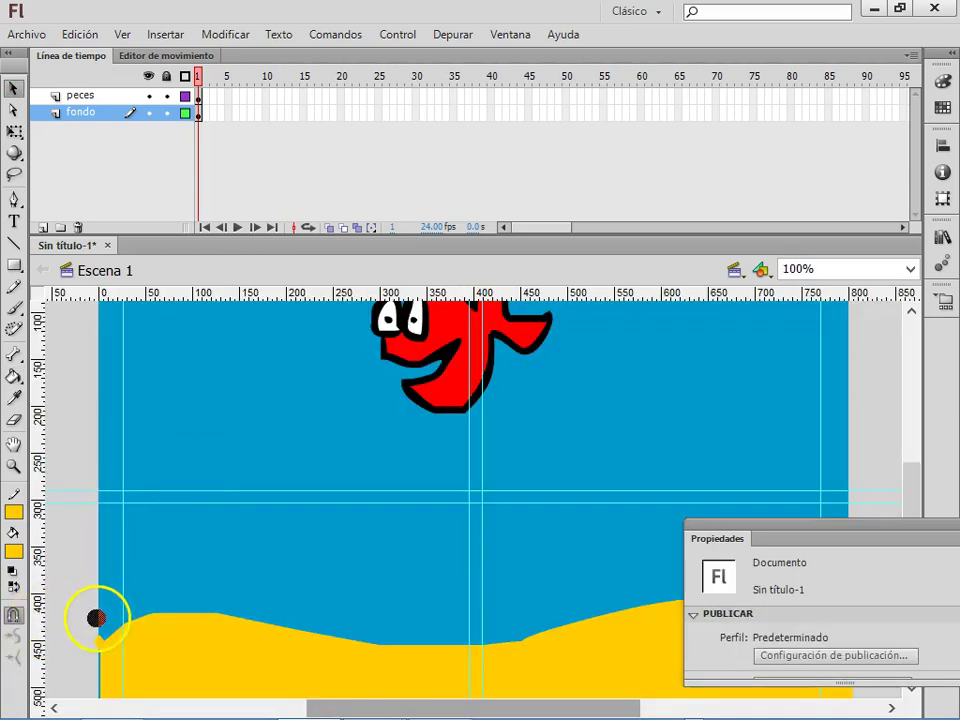
key("e")
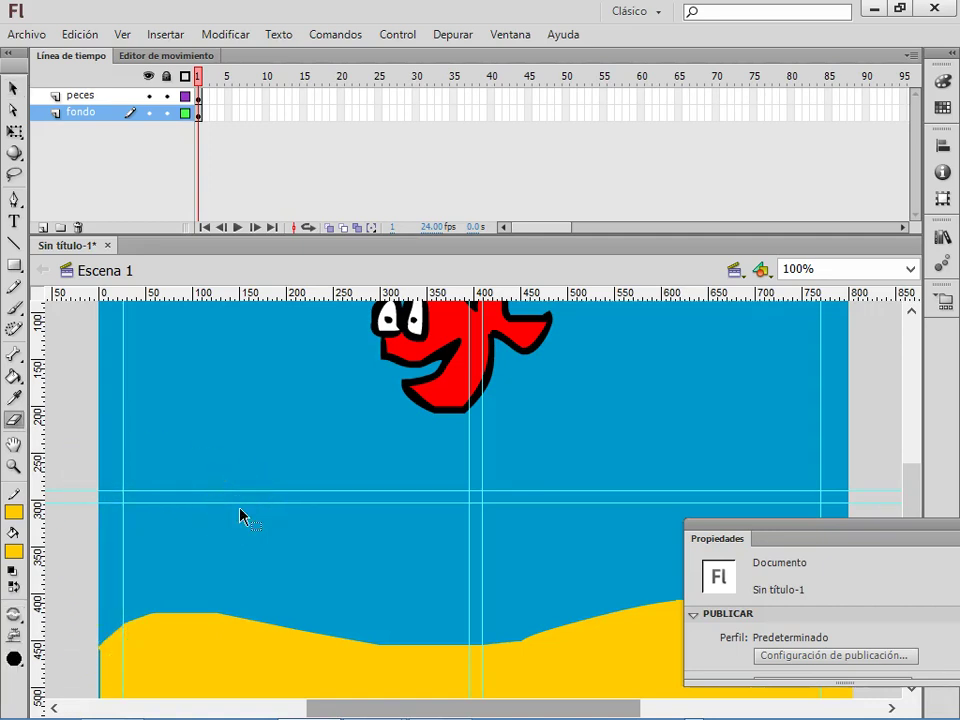
key("ctrl+2")
mouse_move(317, 506)
left_mouse_down()
mouse_move(302, 422)
mouse_move(259, 388)
left_mouse_up()
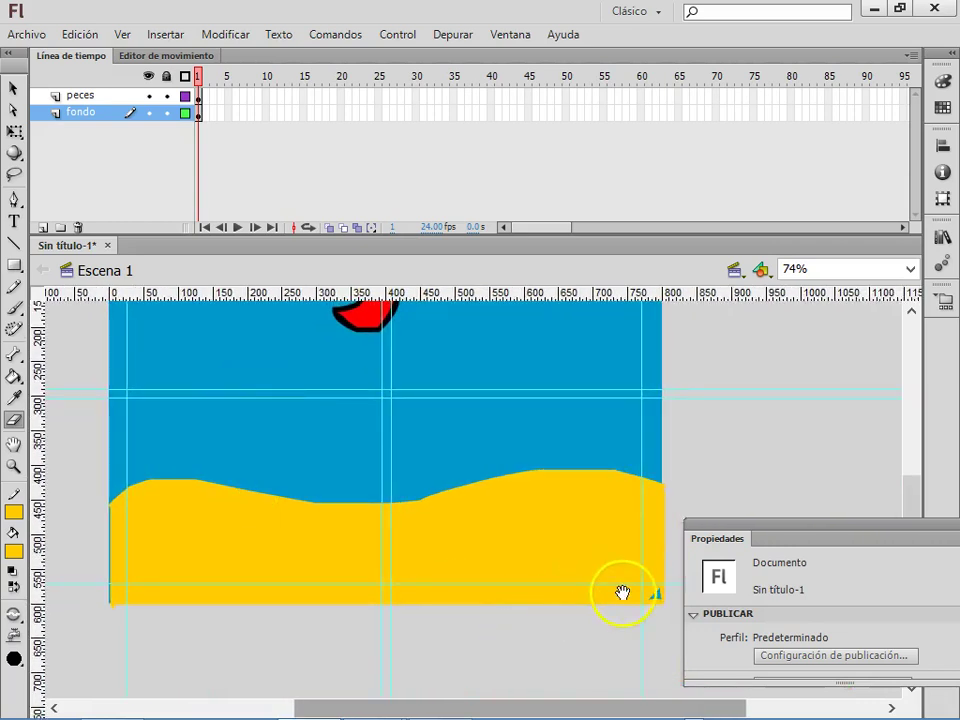
Erase a spot in the sand's lower right corner and fill that hole and the blue gap beside it with golden yellow.
left_click_drag(655, 591, 633, 594)
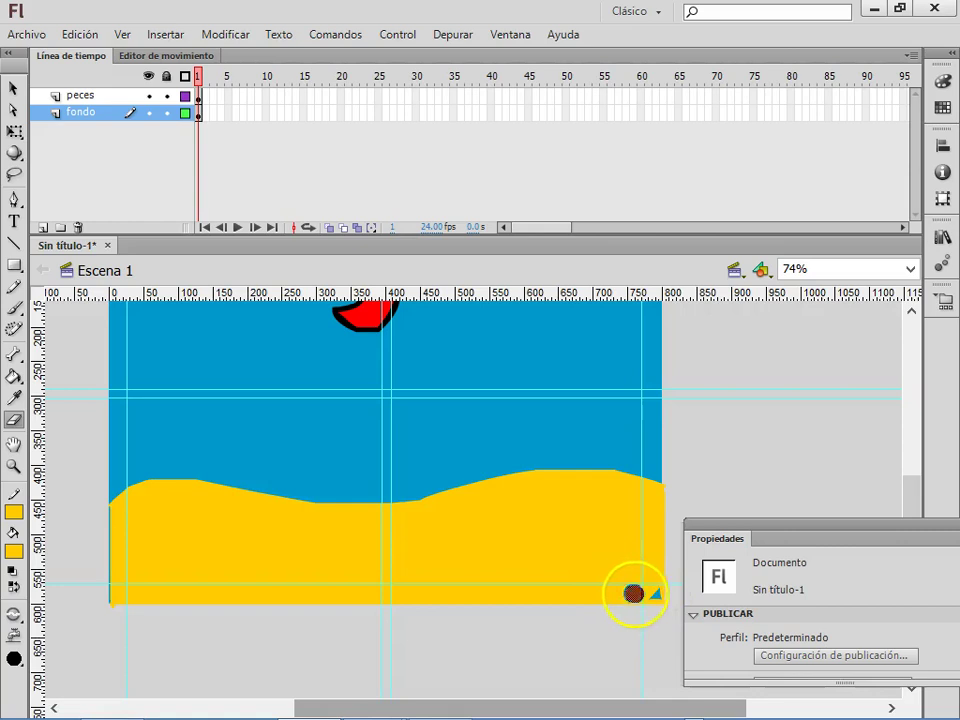
key("b")
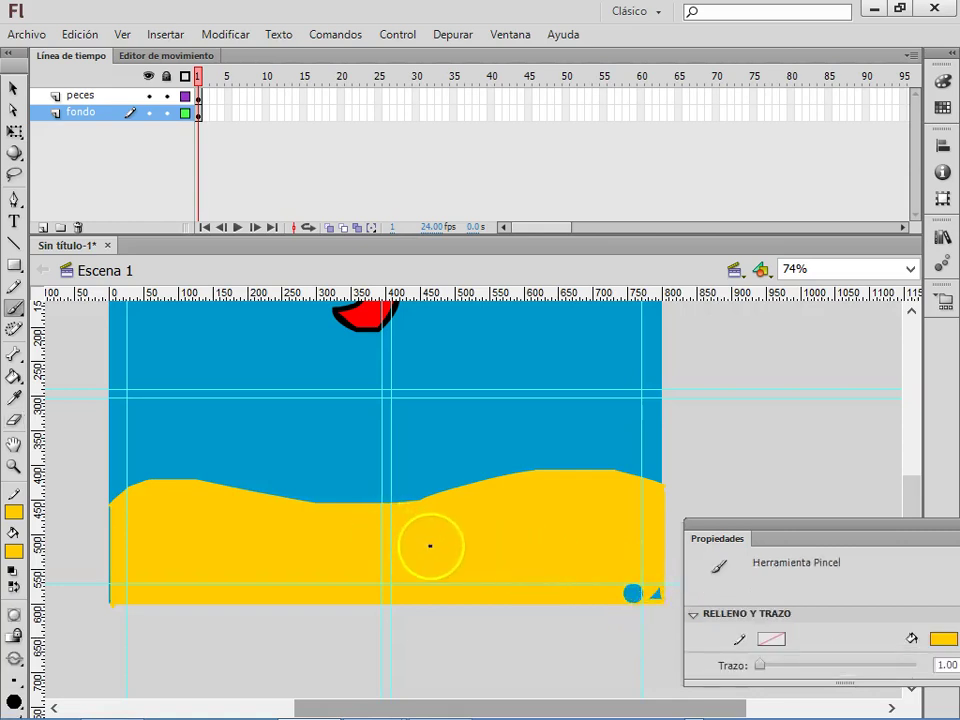
left_click(522, 580, "ctrl")
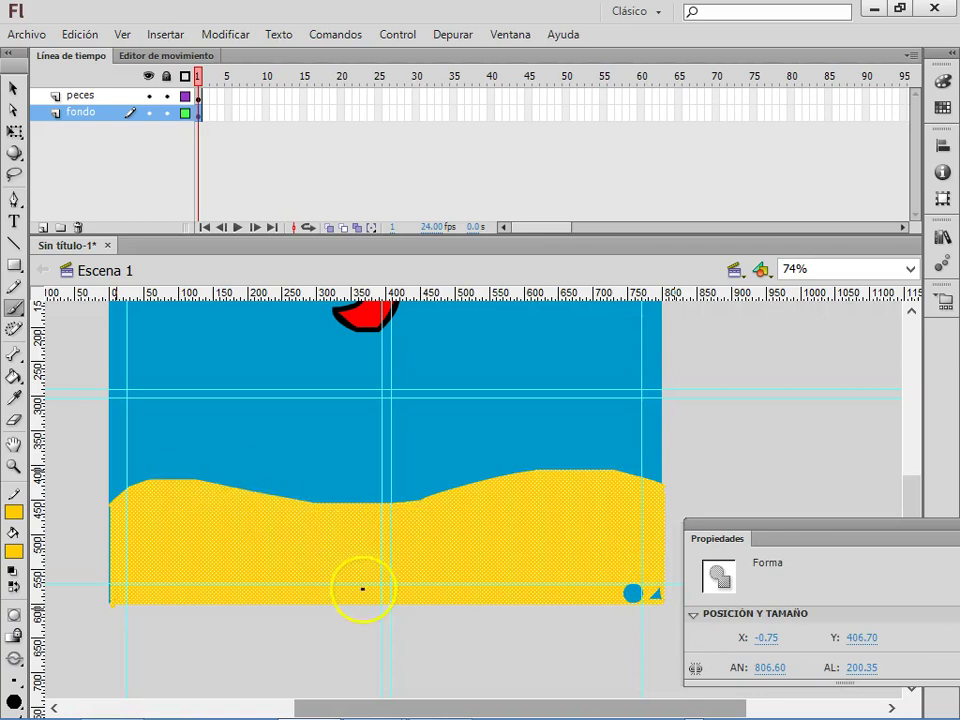
key("k")
left_click(630, 593)
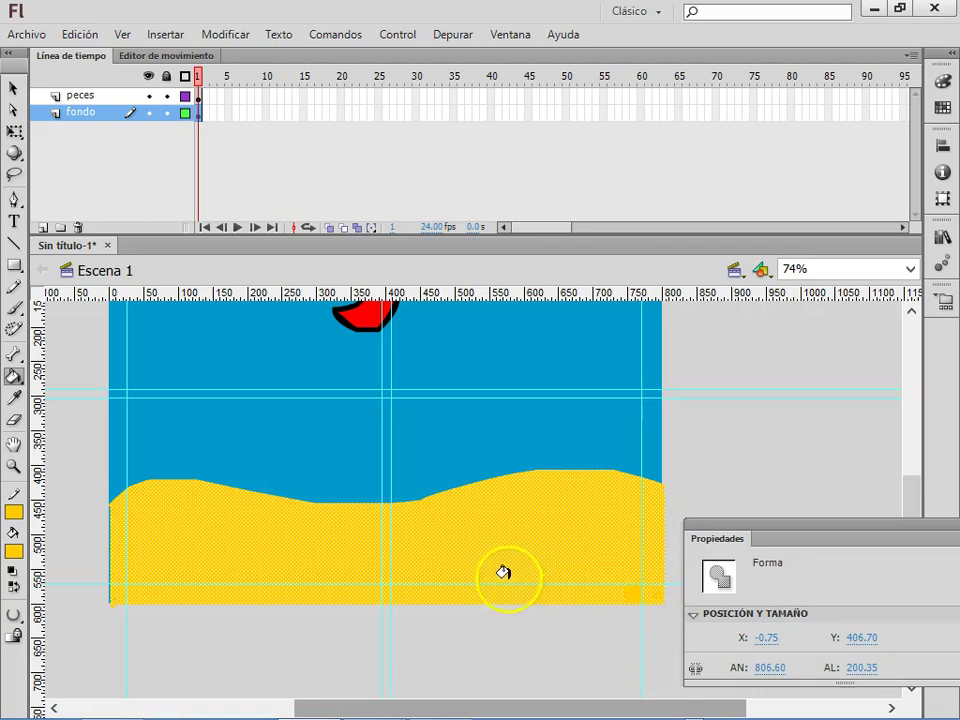
Shift the sand shape slightly left so it covers the stage's left edge, and lock the fondo layer.
key("v")
left_click_drag(505, 554, 502, 550)
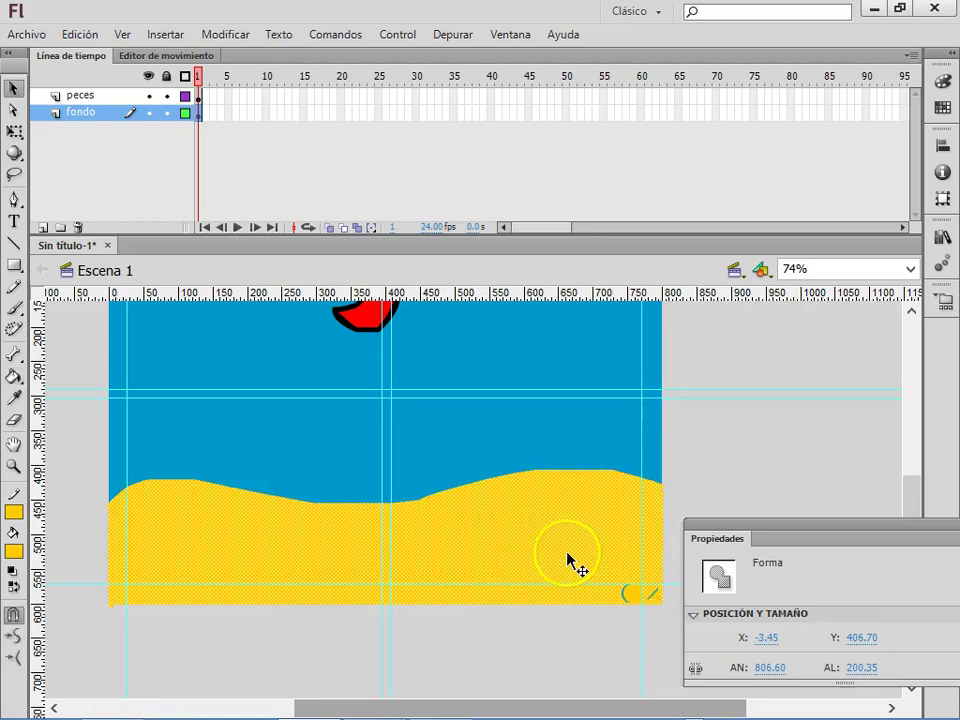
key("ctrl+z")
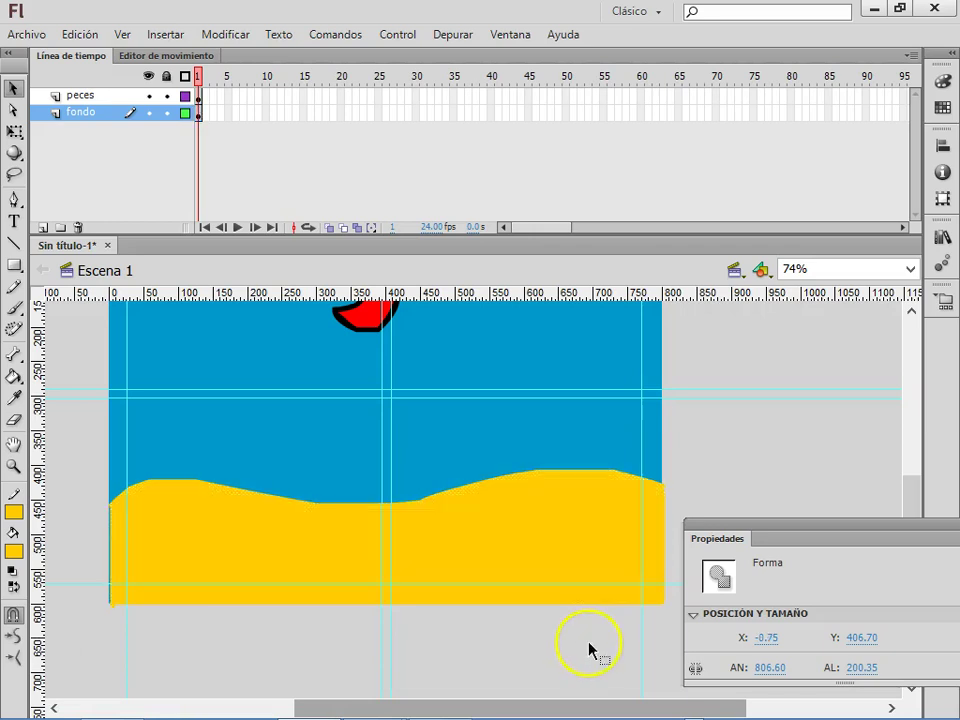
left_click(549, 541)
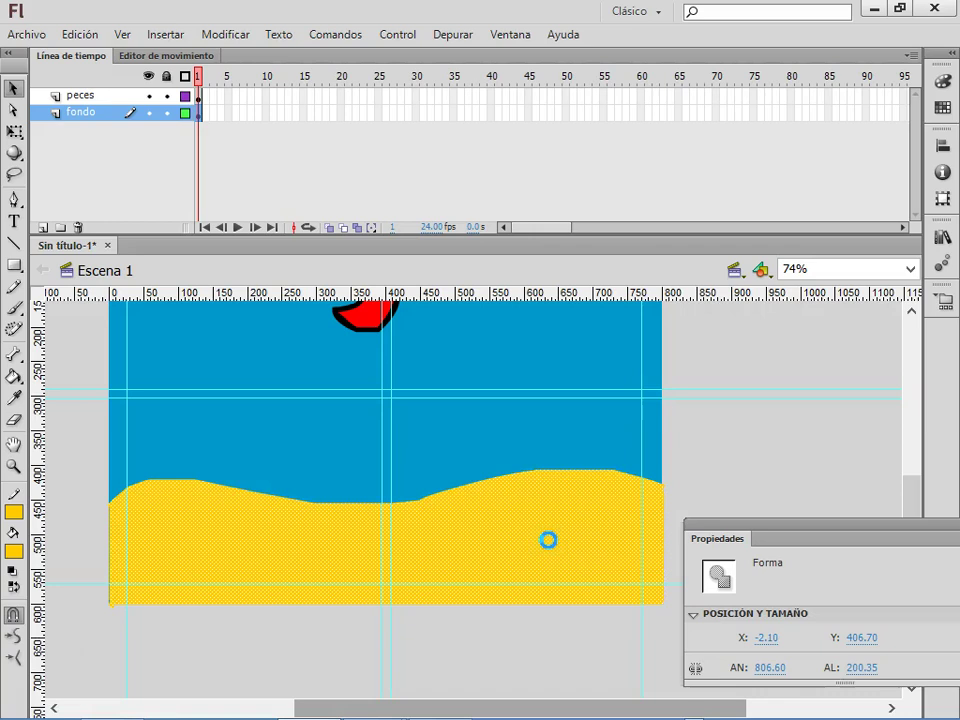
left_click_drag(551, 553, 576, 583)
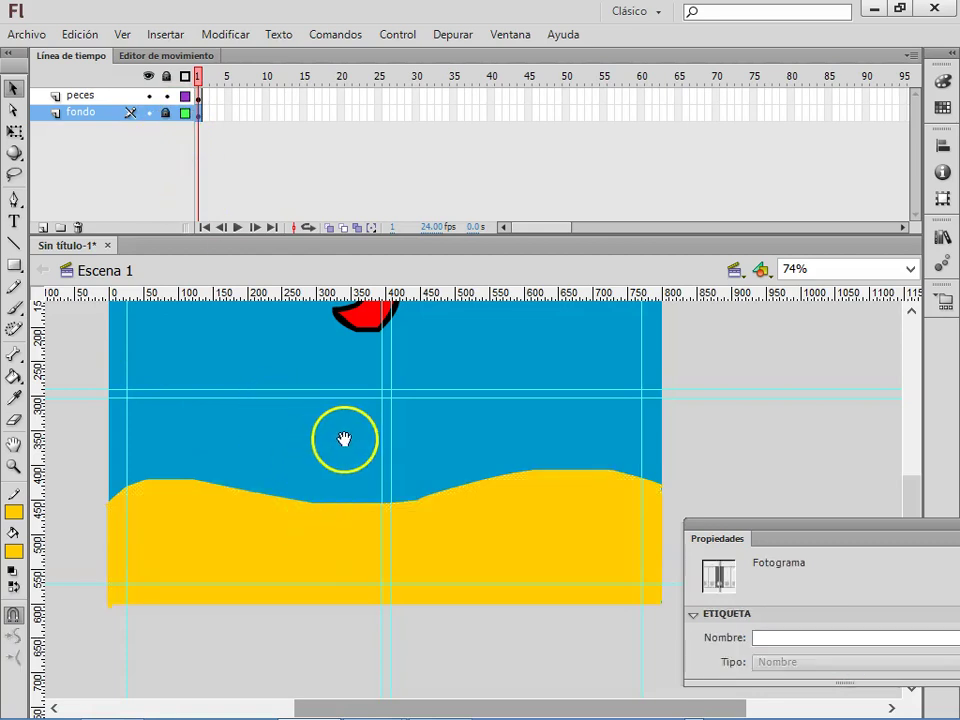
Convert the whole fish drawing on the peces layer into a symbol of type Botón.
left_click(321, 417)
left_click_drag(293, 369, 297, 464)
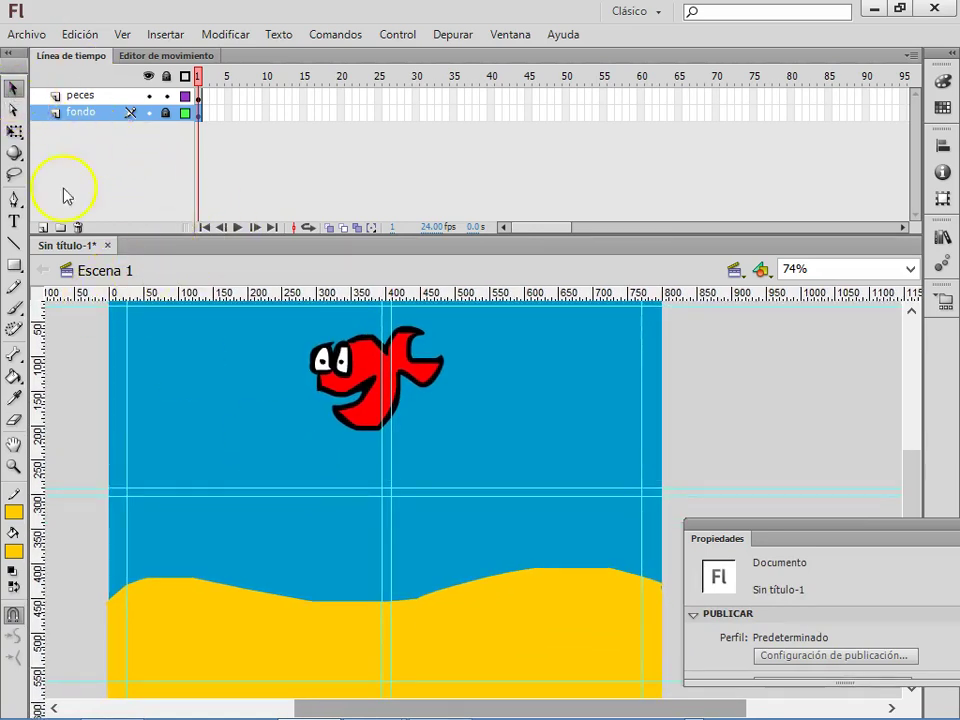
left_click_drag(291, 316, 484, 458)
right_click(362, 378)
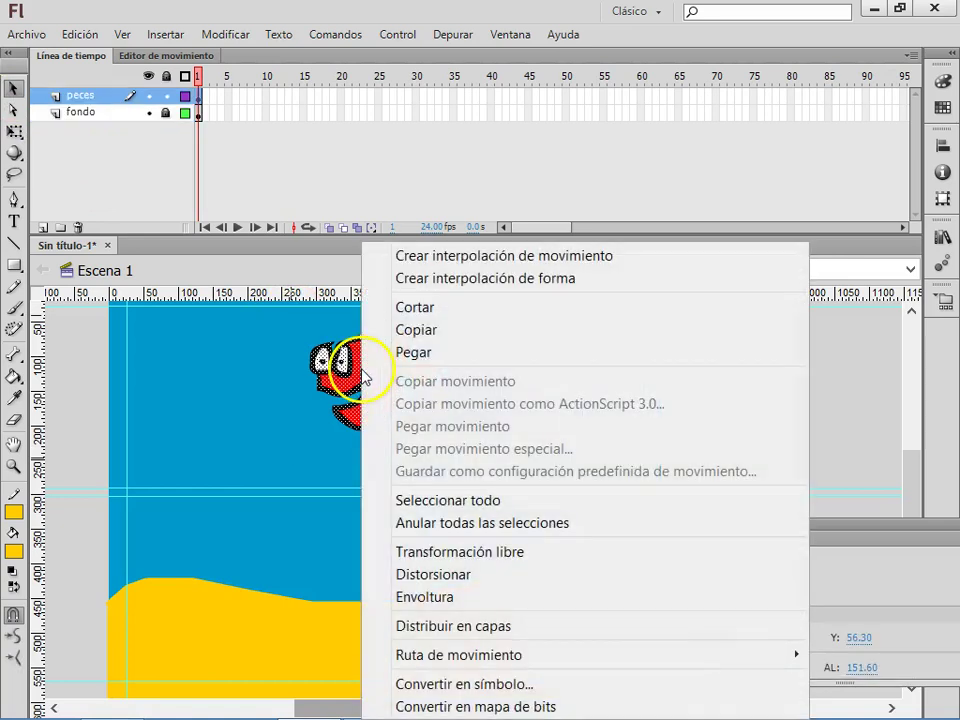
left_click(461, 687)
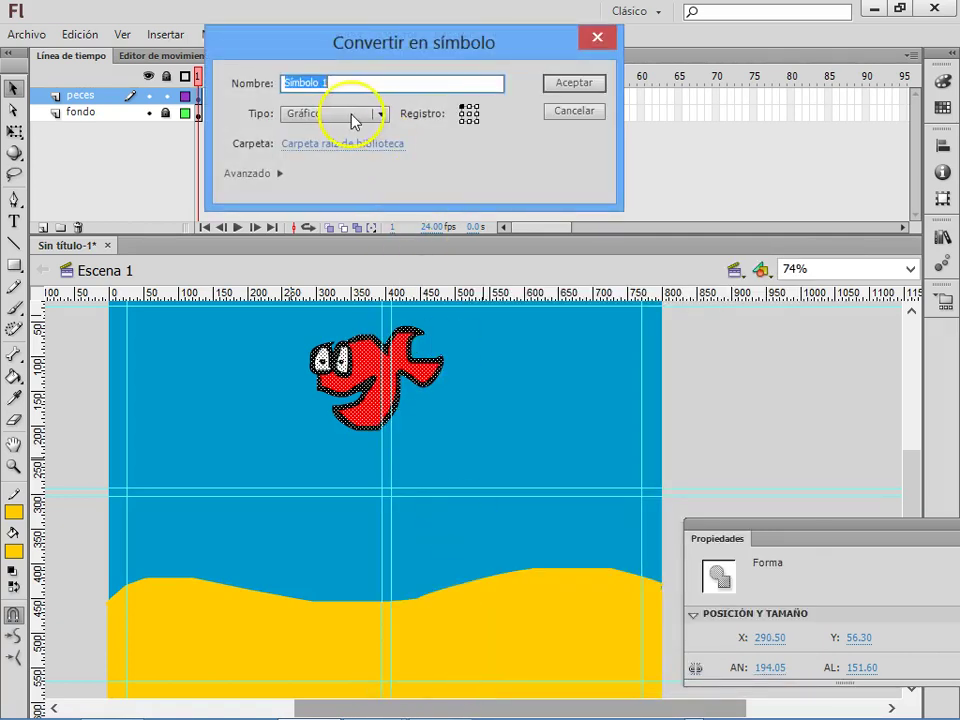
left_click(352, 120)
left_click(326, 154)
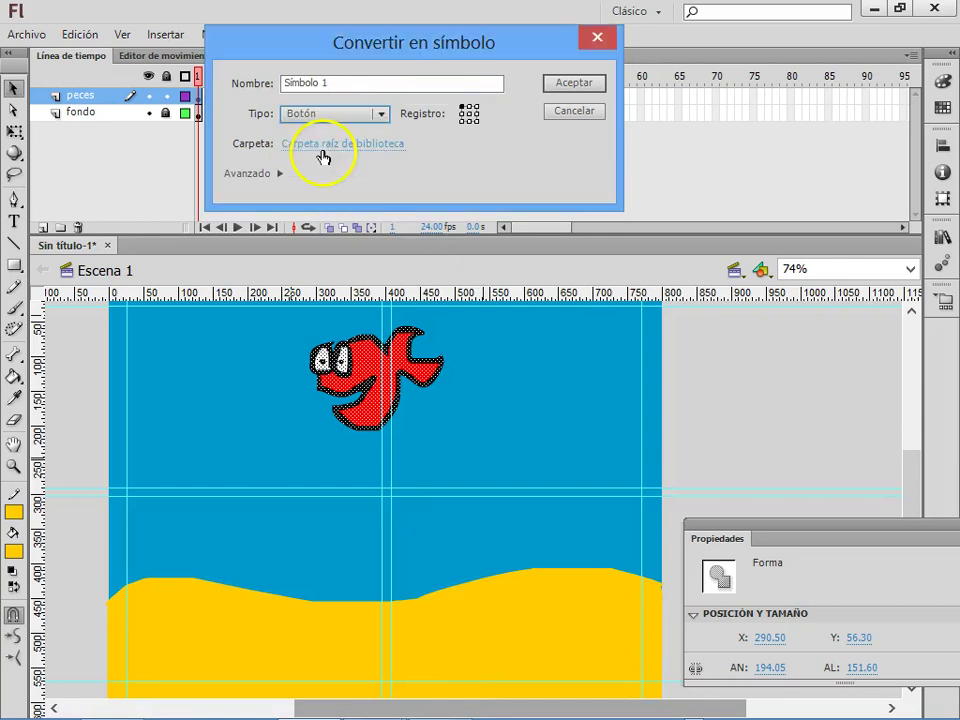
left_click(576, 84)
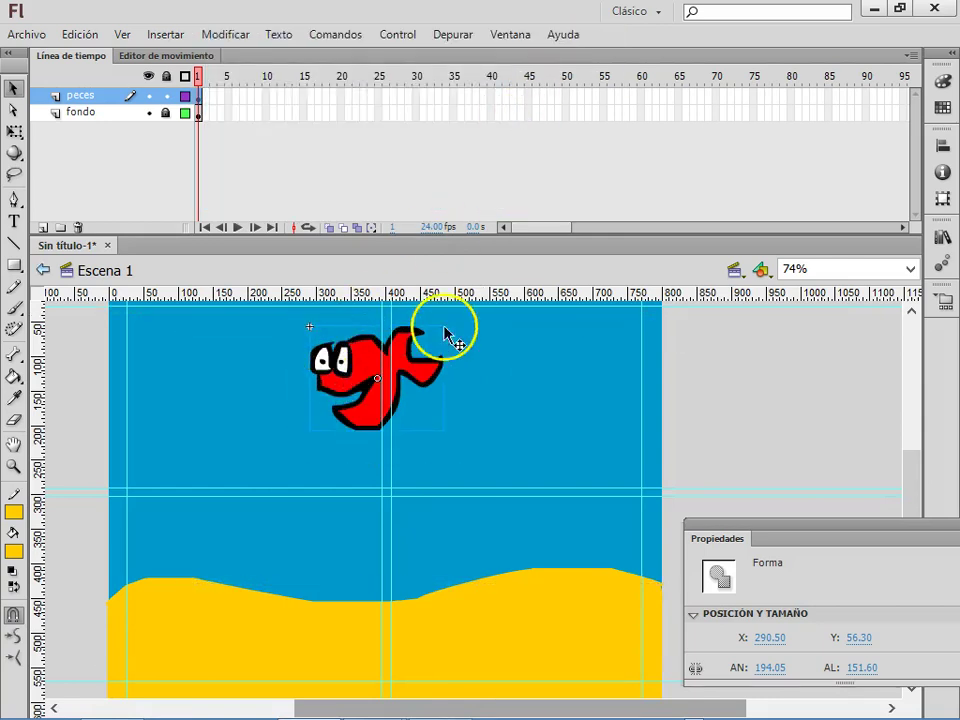
Open the fish button symbol for editing and insert a keyframe in its Sobre state.
double_click(365, 368)
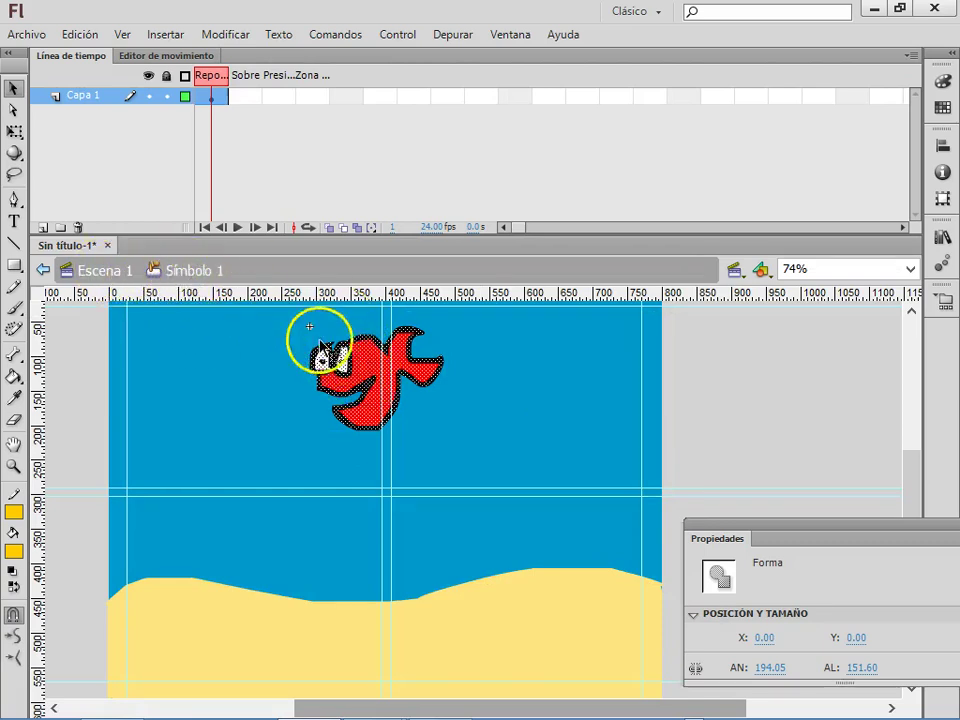
left_click(228, 95)
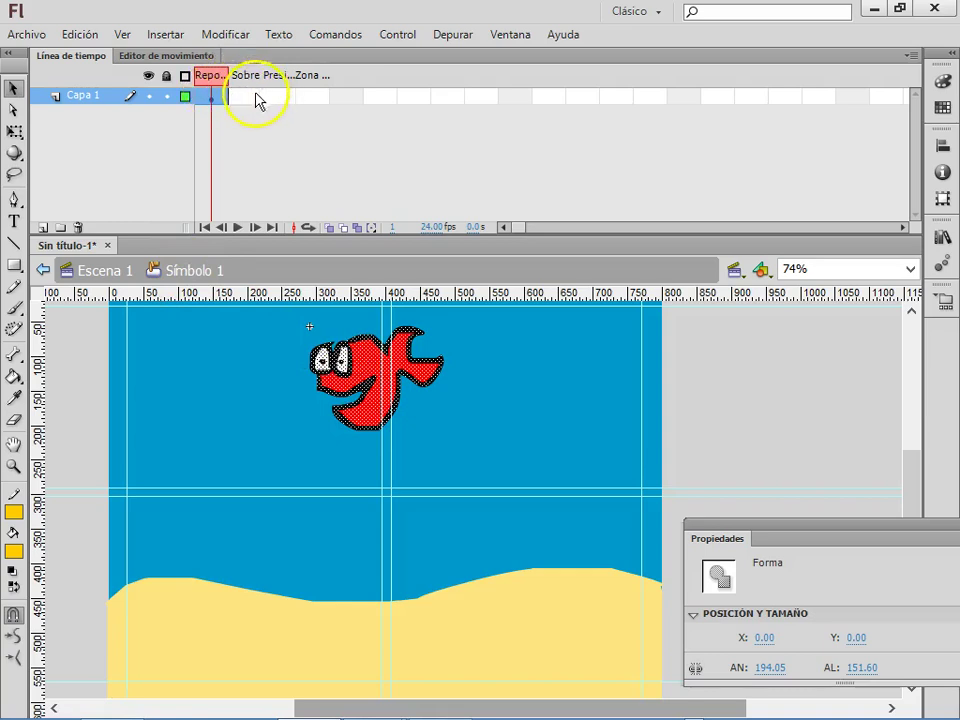
left_click(249, 100)
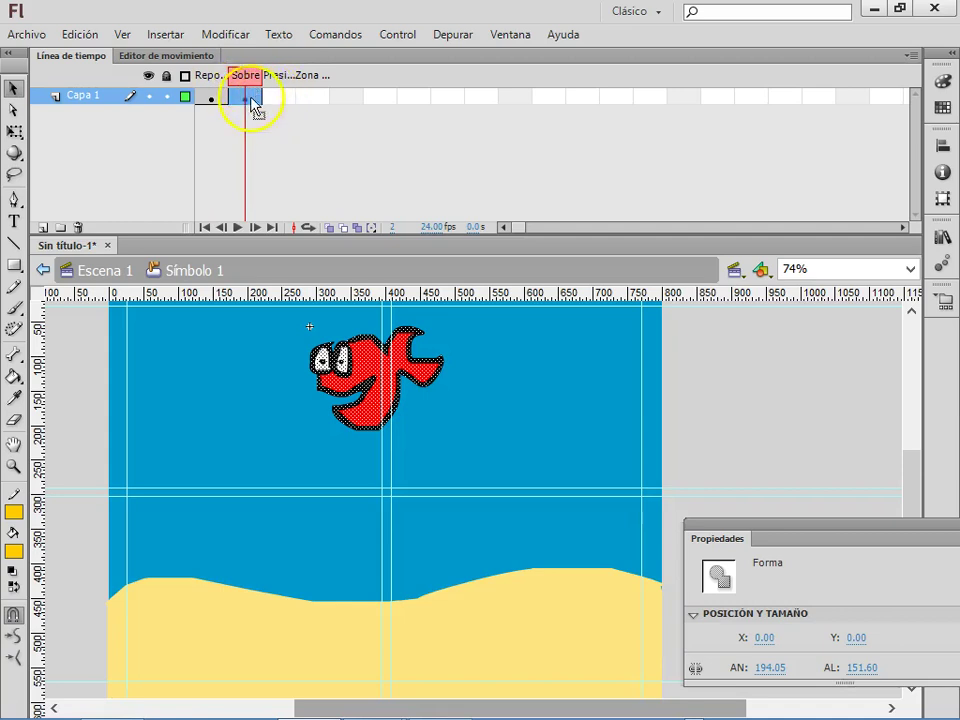
key("F6")
Convert the fish in the button's Reposo state into a Clip de película symbol named "pez flotando".
left_click(210, 92)
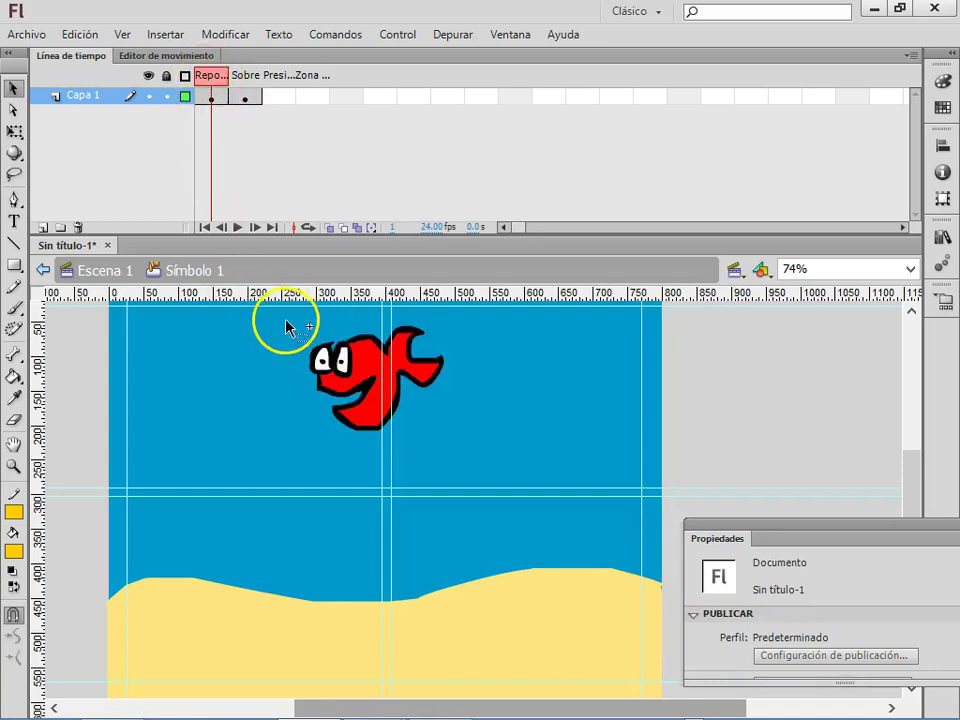
left_click(211, 96)
left_click(212, 97)
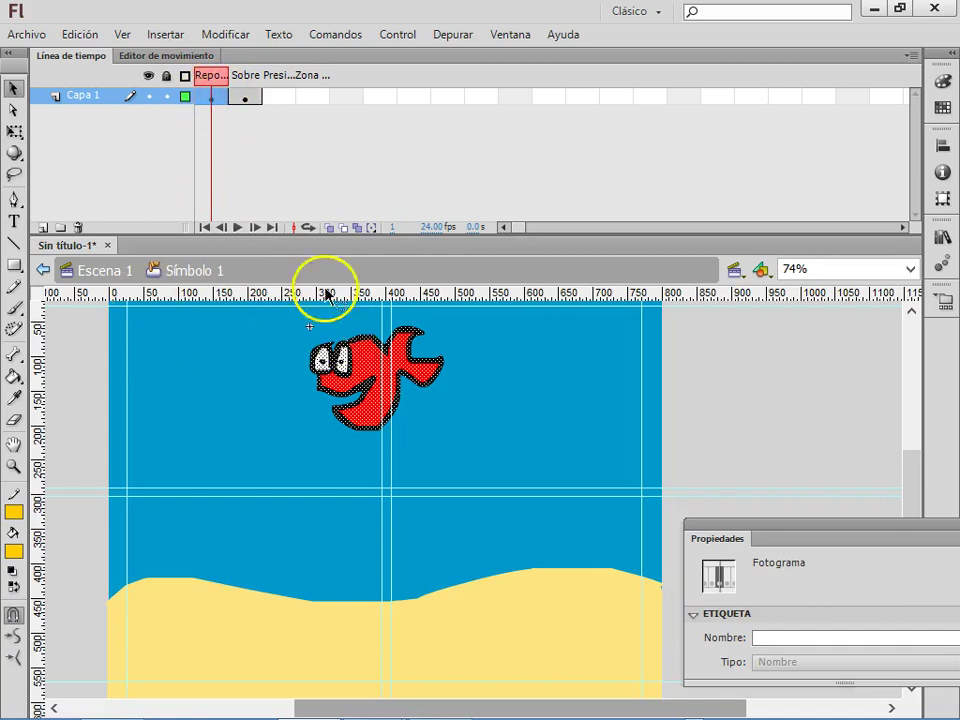
right_click(370, 378)
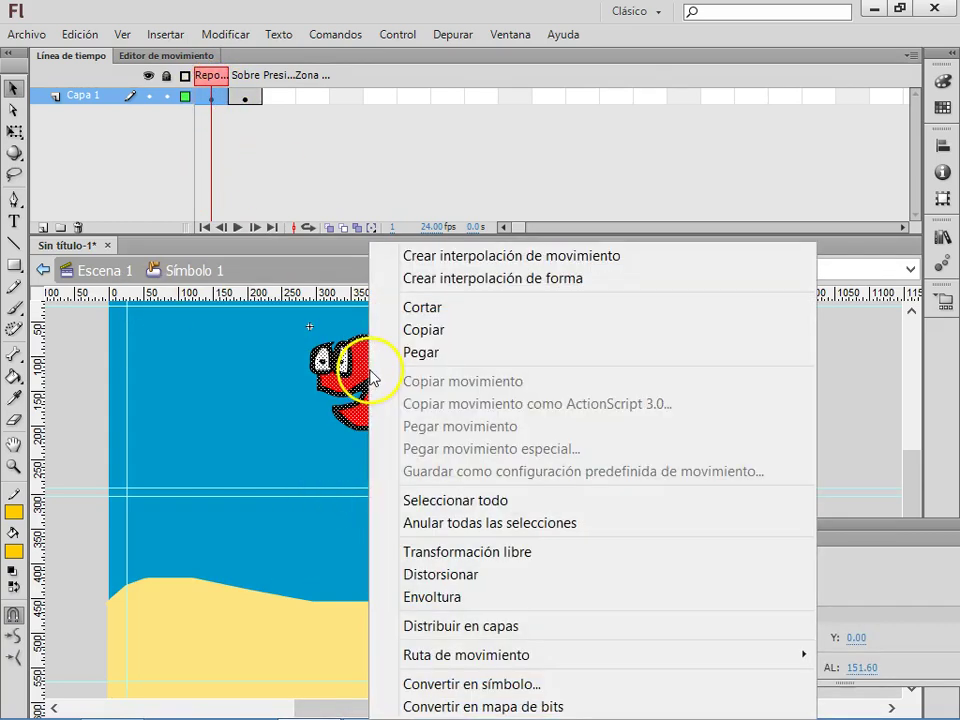
left_click(476, 687)
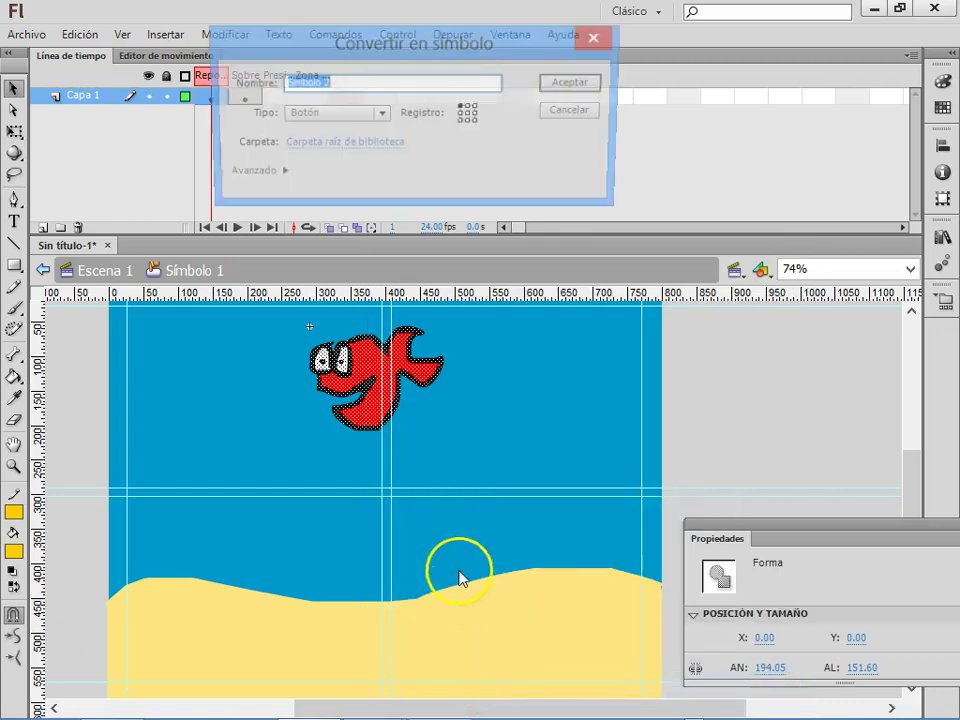
left_click(334, 116)
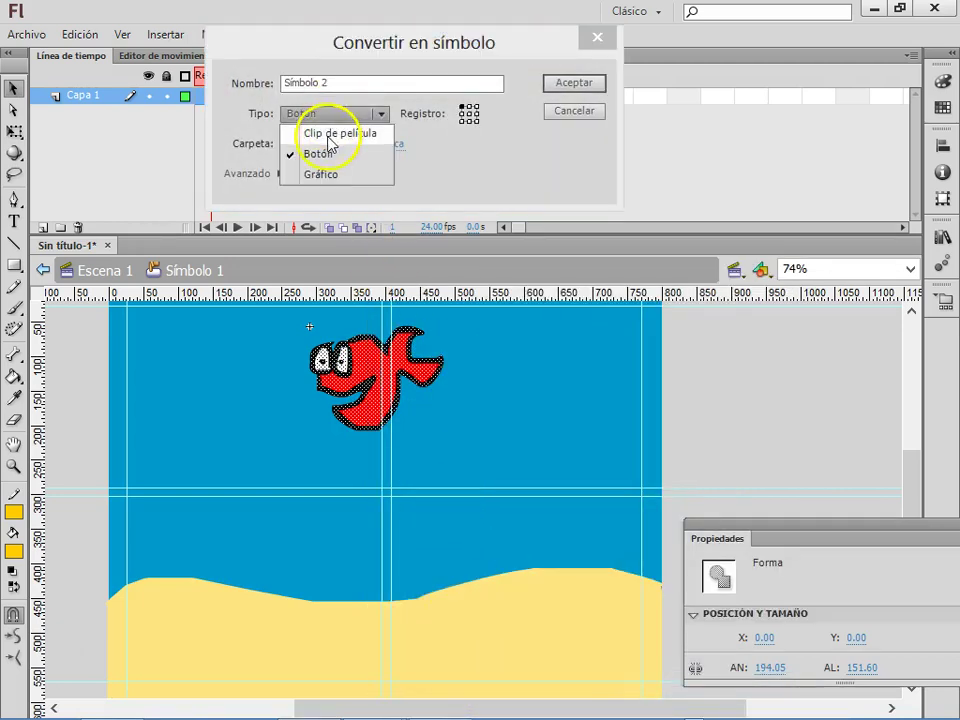
left_click(330, 131)
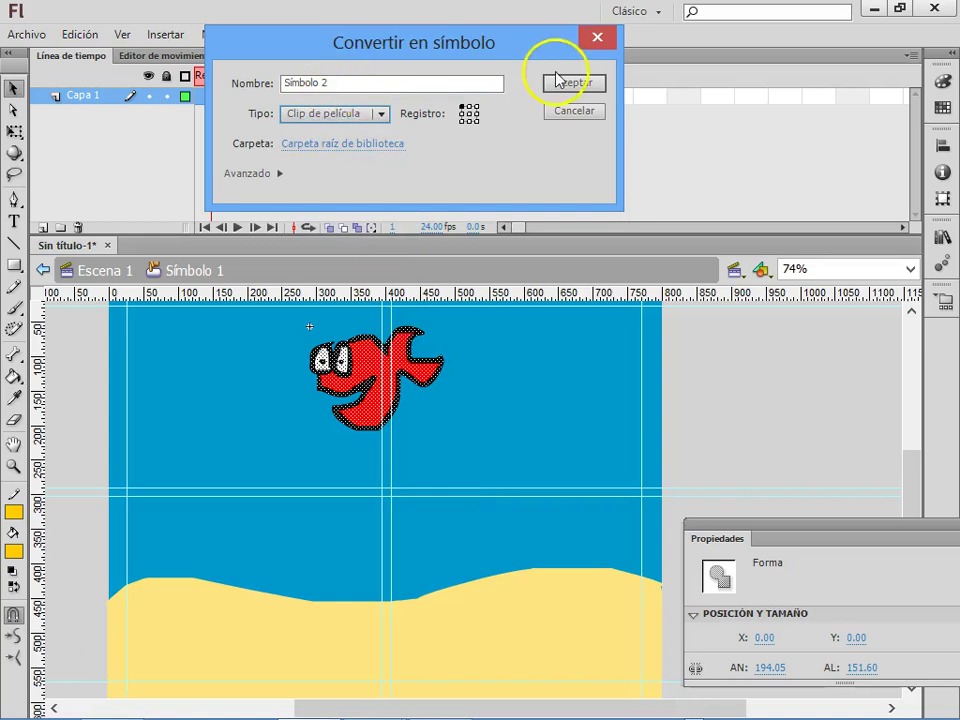
left_click_drag(343, 79, 190, 85)
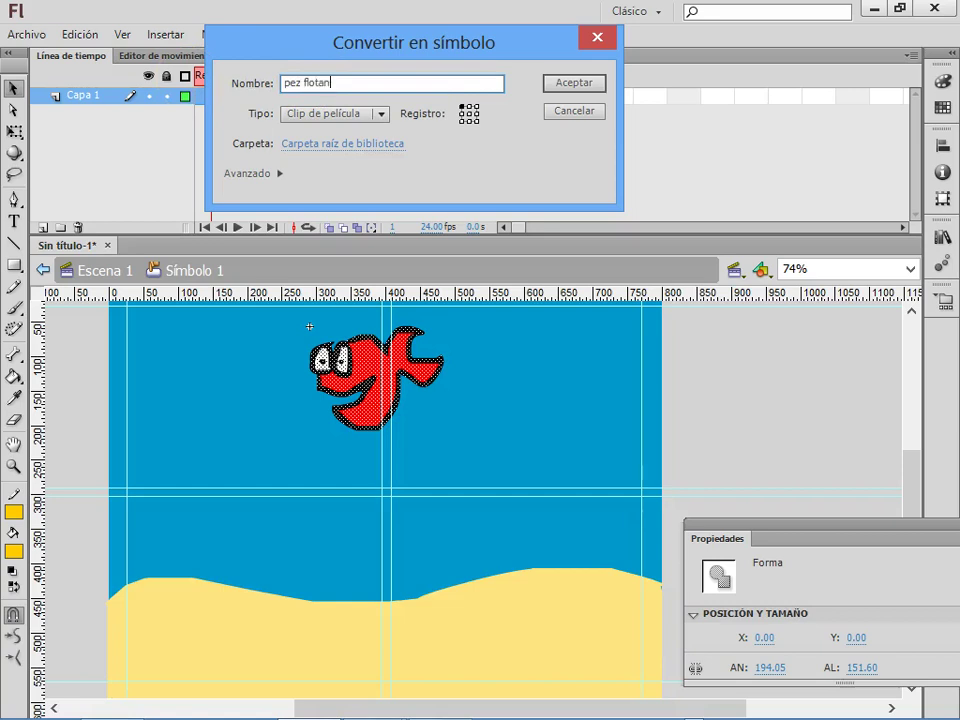
left_click(555, 82)
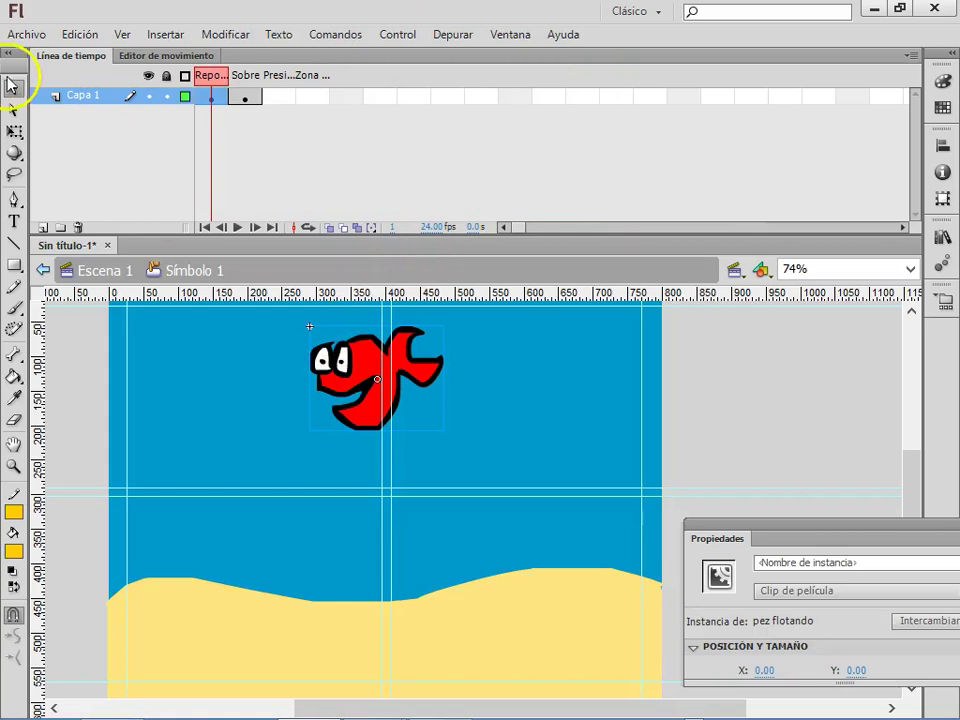
Open the pez flotando clip for editing and create a classic tween on frame 1 of Capa 1.
left_click(335, 366)
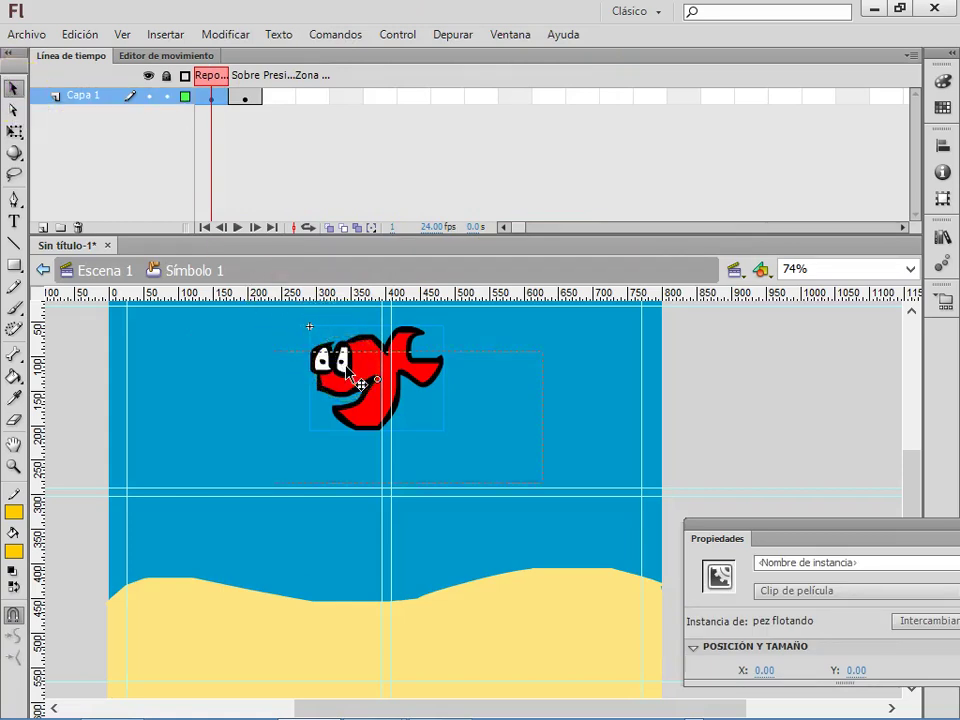
double_click(347, 371)
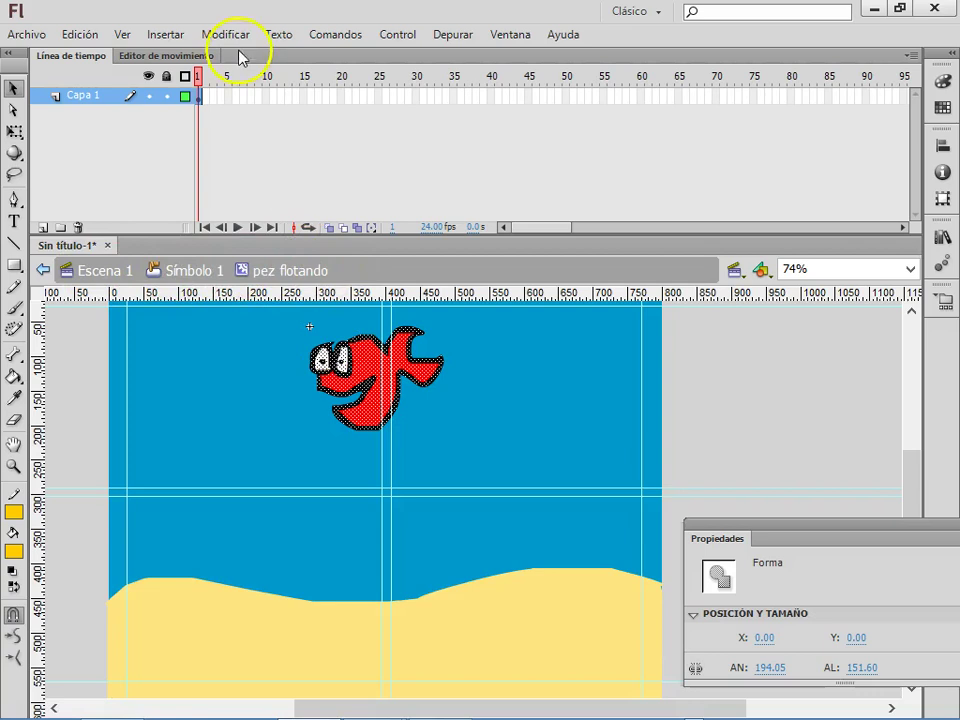
right_click(200, 97)
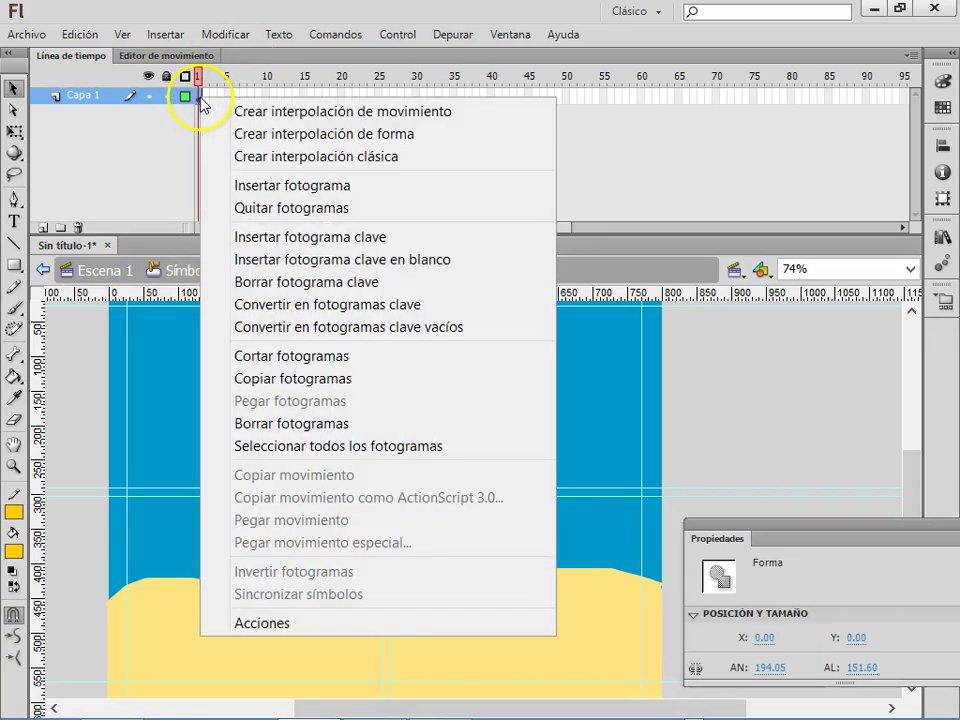
left_click(260, 156)
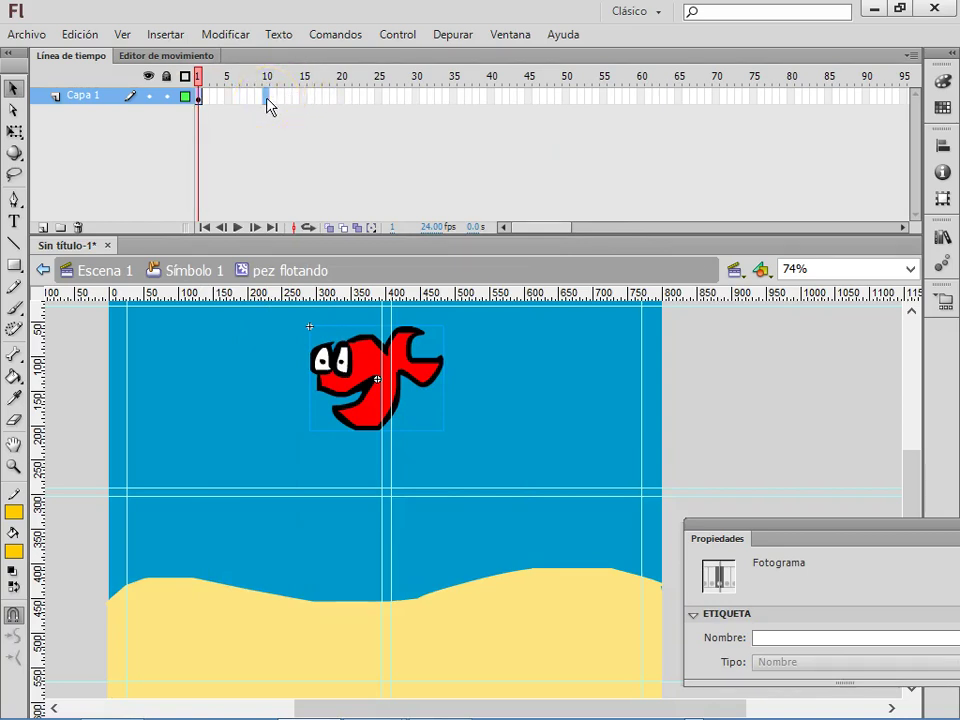
Insert a keyframe at frame 10 and move the fish horizontally left to about X -71.
right_click(267, 99)
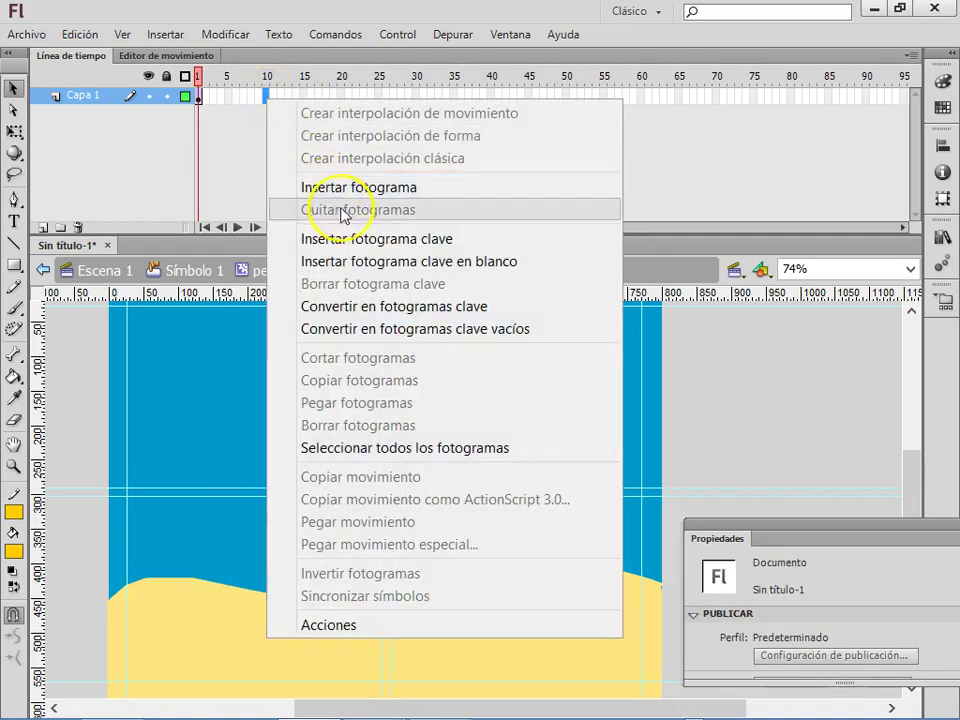
left_click(336, 238)
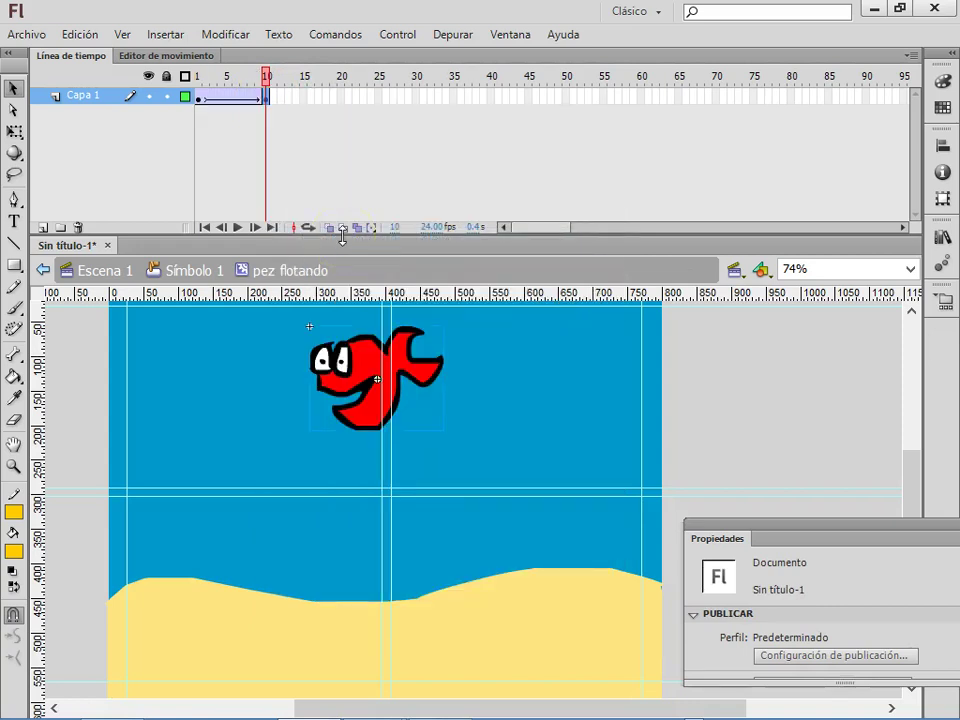
left_click_drag(265, 378, 211, 327)
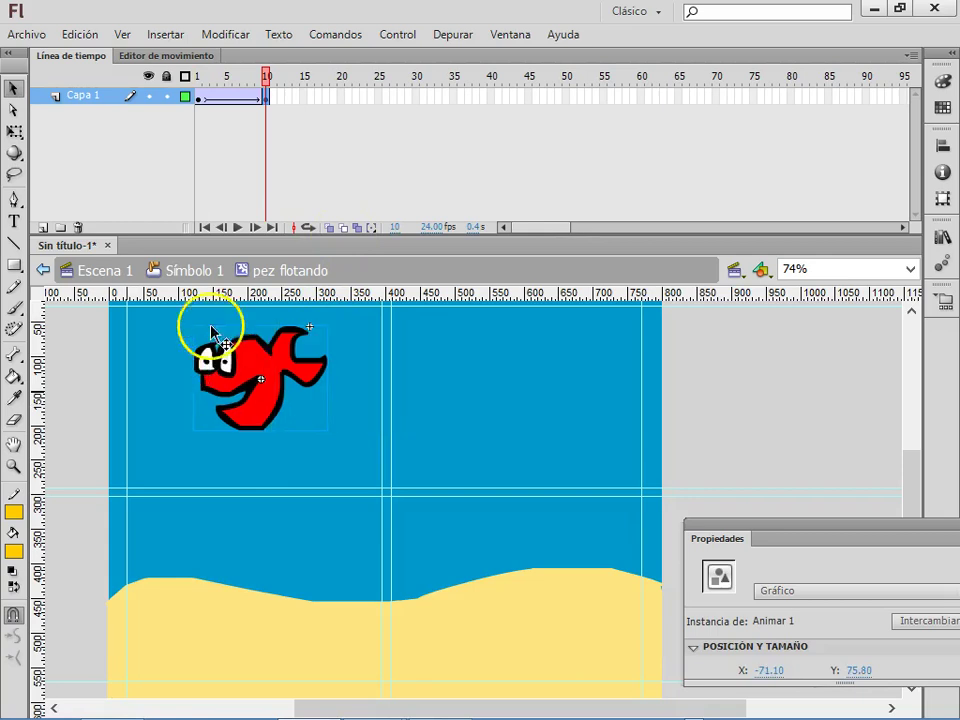
Scale the fish at frame 10 down to less than half its size around its centre and preview the tween.
left_click(14, 132)
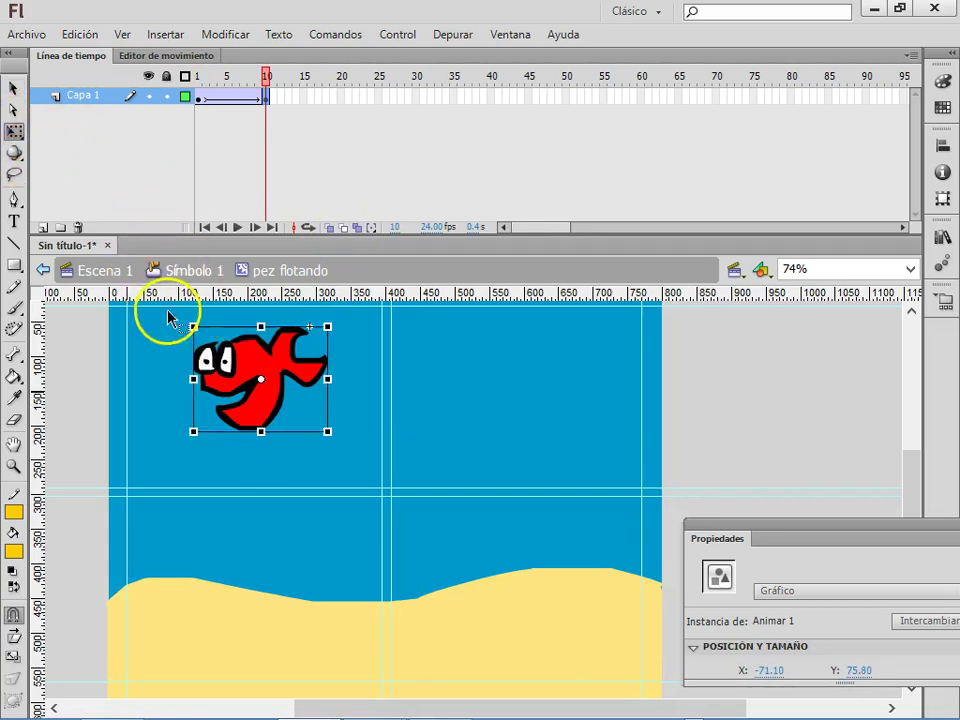
left_click_drag(193, 327, 231, 356)
left_click(199, 95)
left_click(266, 95)
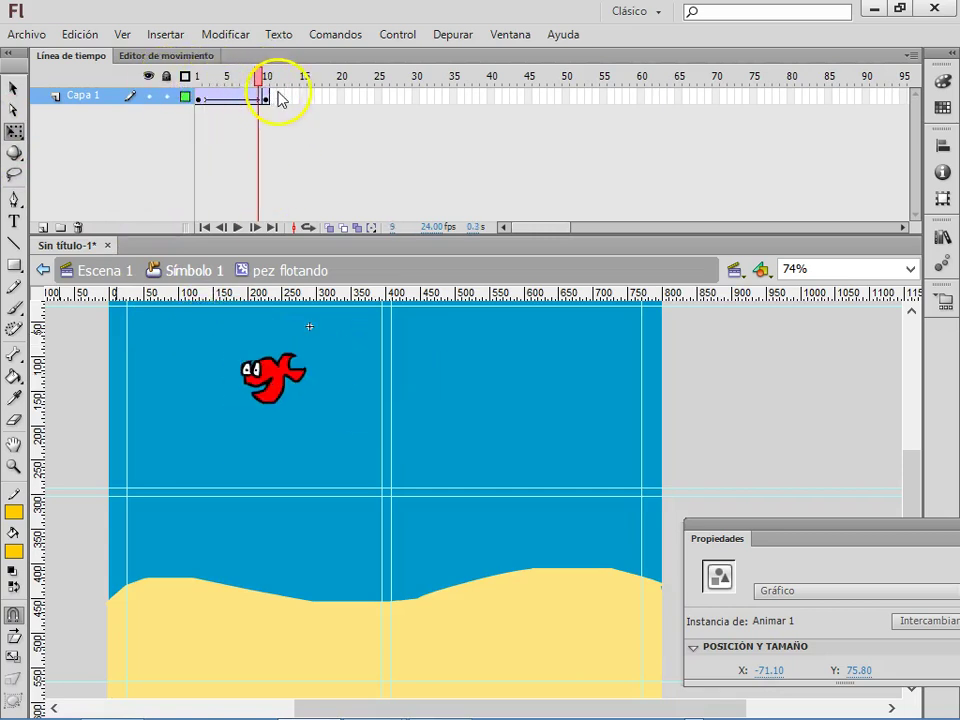
left_click(305, 160)
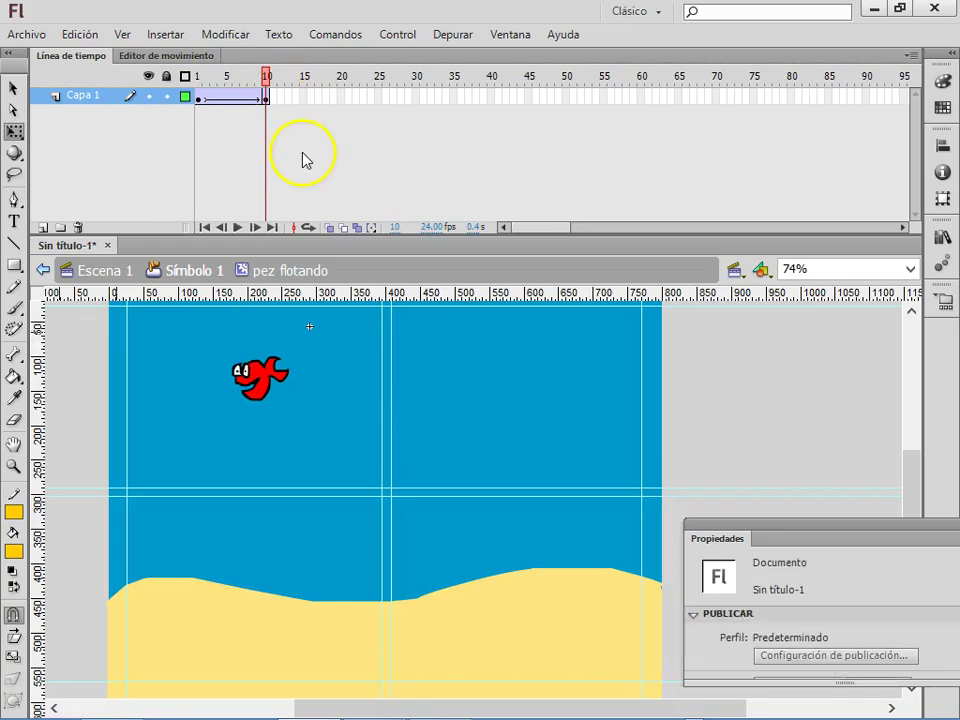
Insert a keyframe at frame 11, flip the fish horizontally to face right, shift it to about X -59 and preview the turn.
left_click(271, 97)
key("F6")
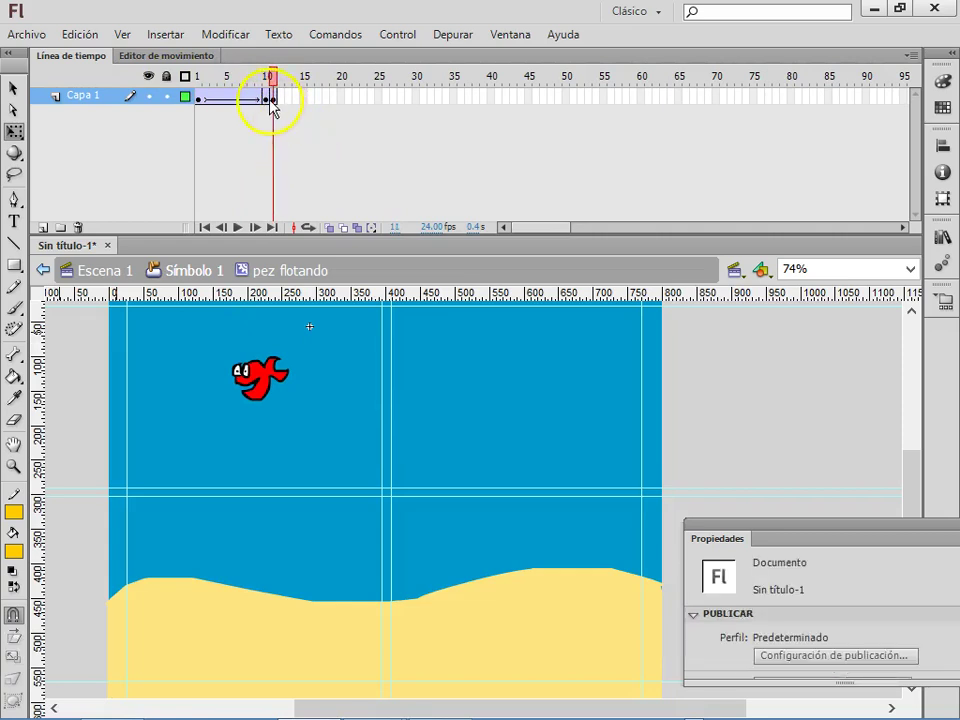
left_click(261, 380)
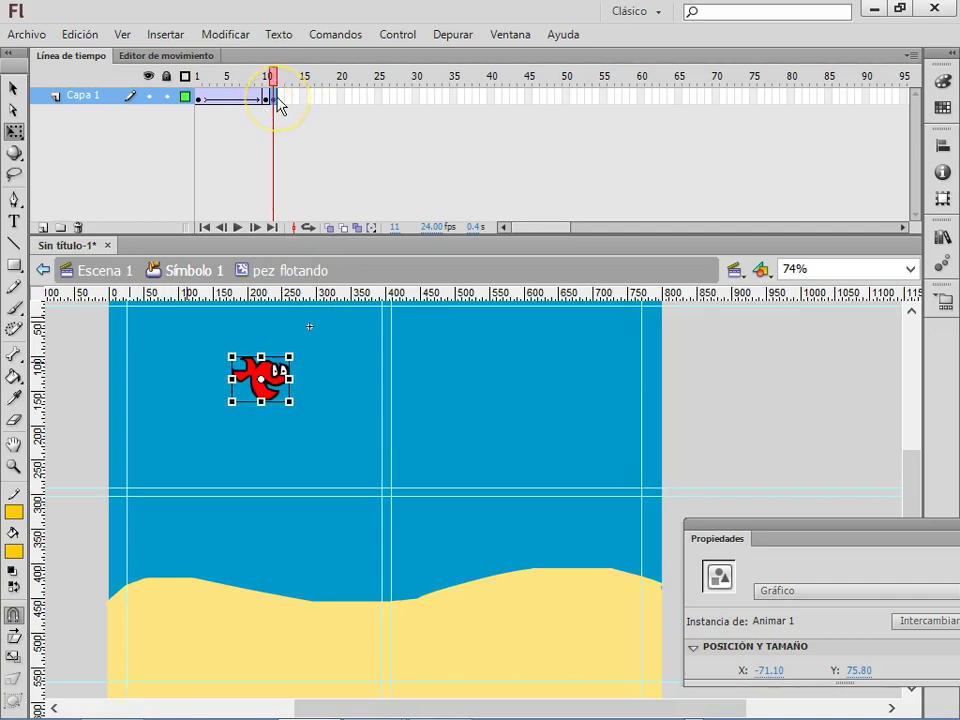
key("shift+Right")
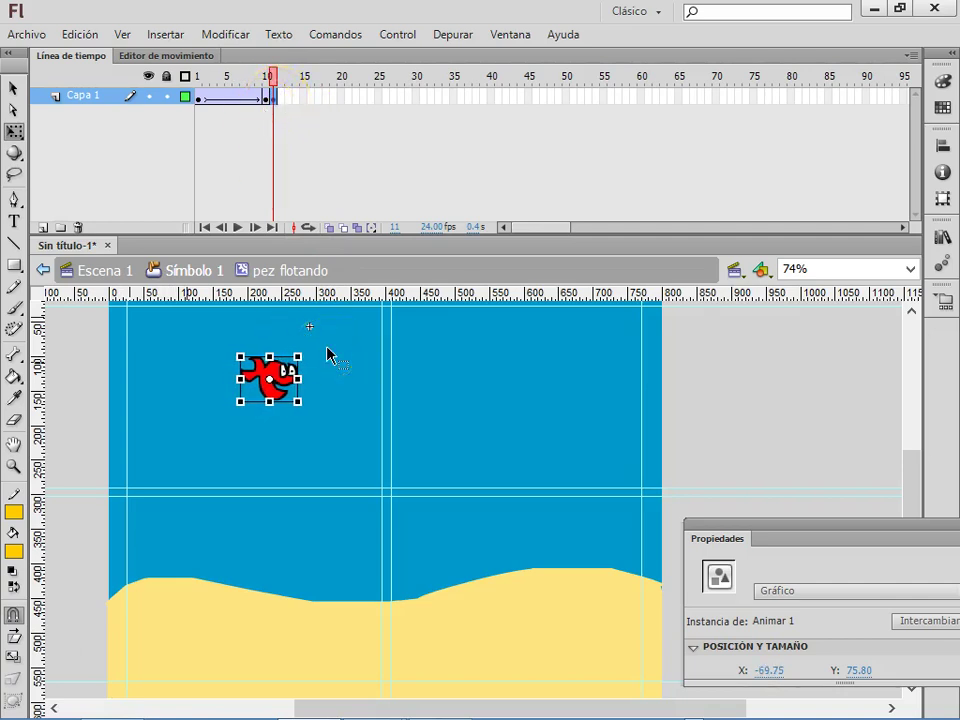
left_click(241, 173)
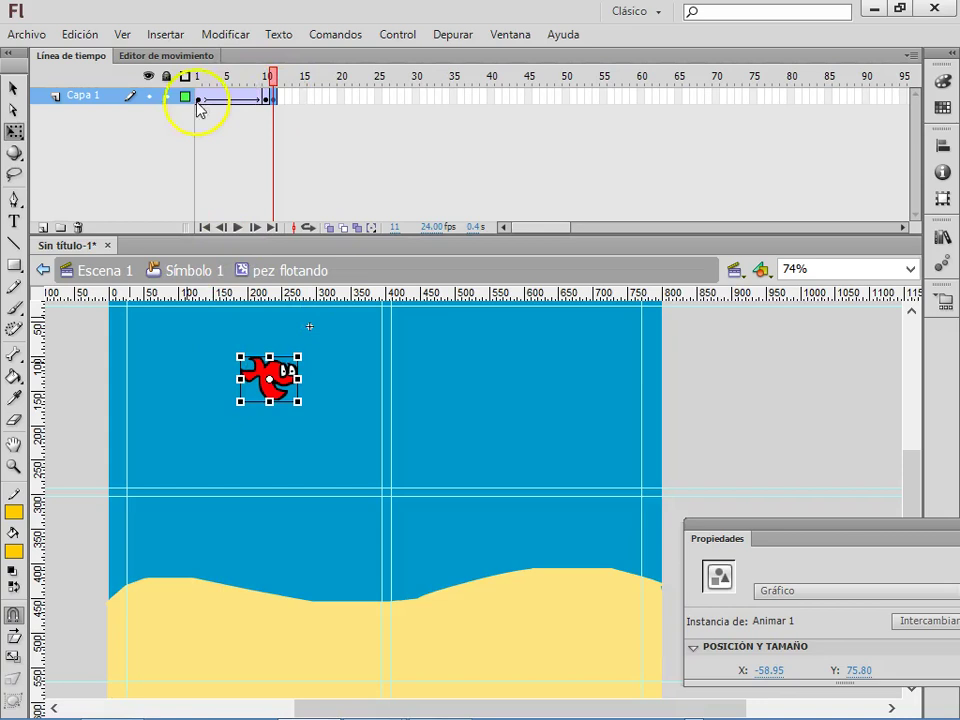
key("Return")
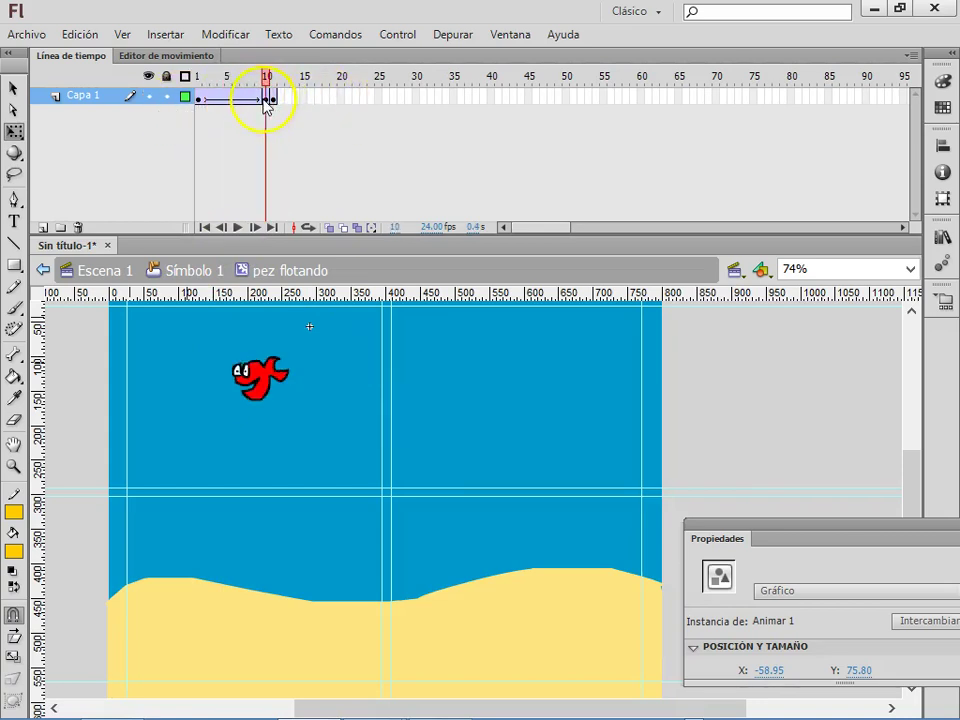
Insert a keyframe at frame 35, move the fish horizontally right to about X 231 and preview the motion.
left_click(481, 102)
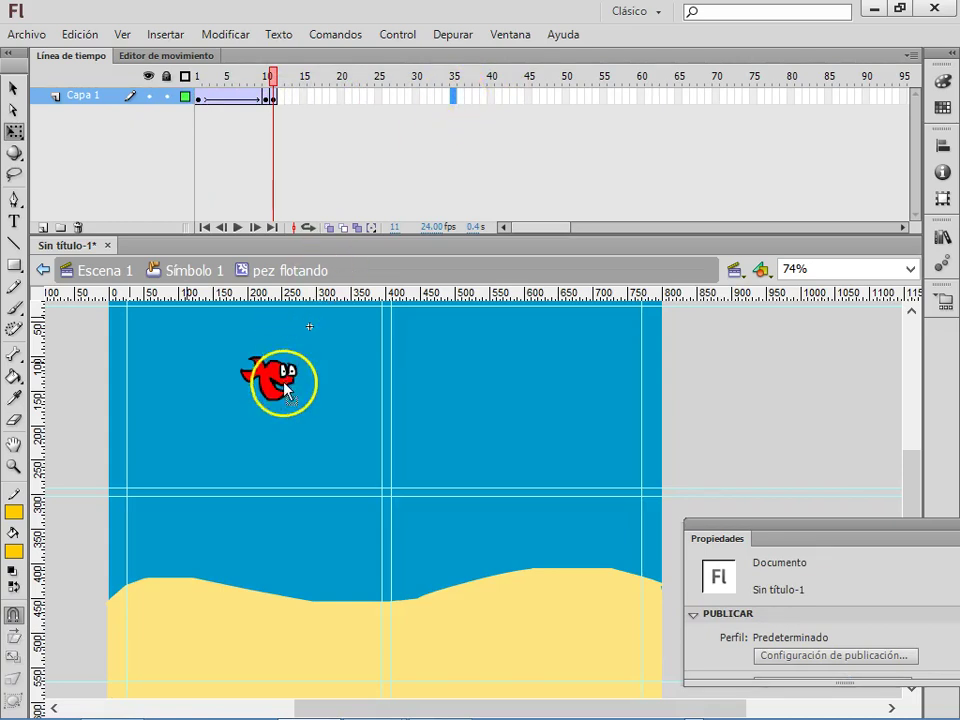
key("F6")
left_click_drag(310, 385, 478, 380)
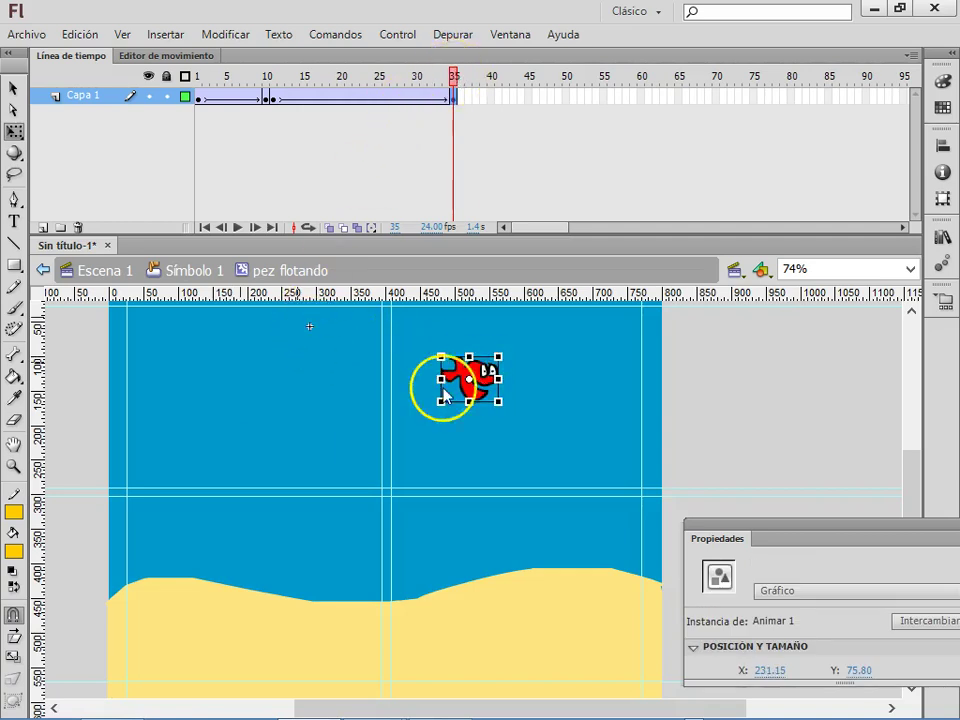
left_click(453, 73)
left_click_drag(453, 73, 487, 105)
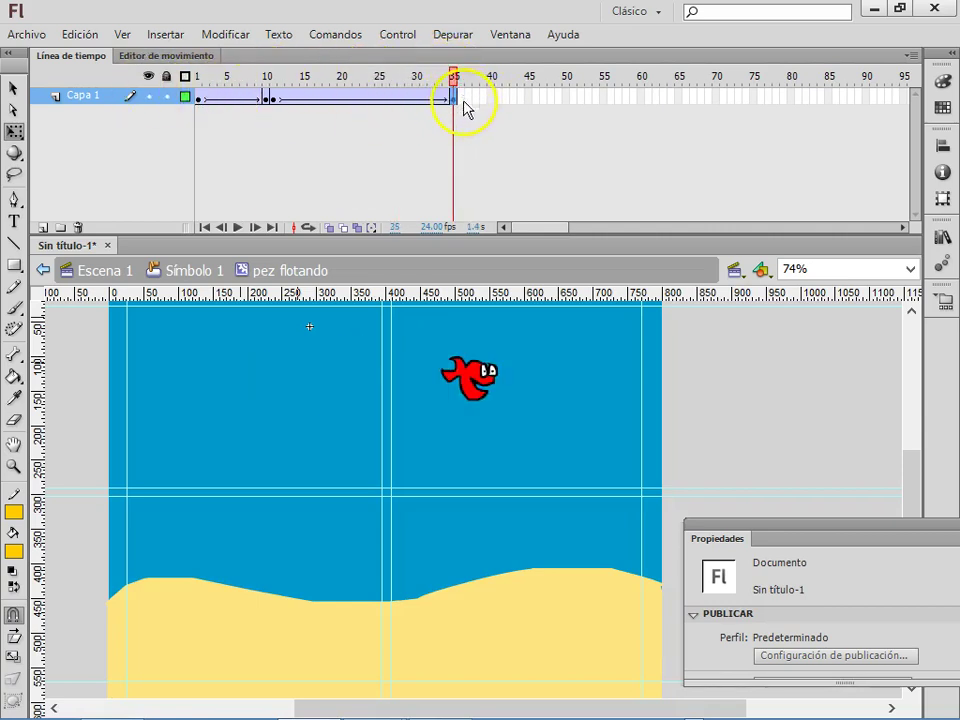
Insert keyframes at frames 45 and 36 of the pez flotando clip, and flip the fish at frame 36 horizontally to face left.
left_click(463, 100)
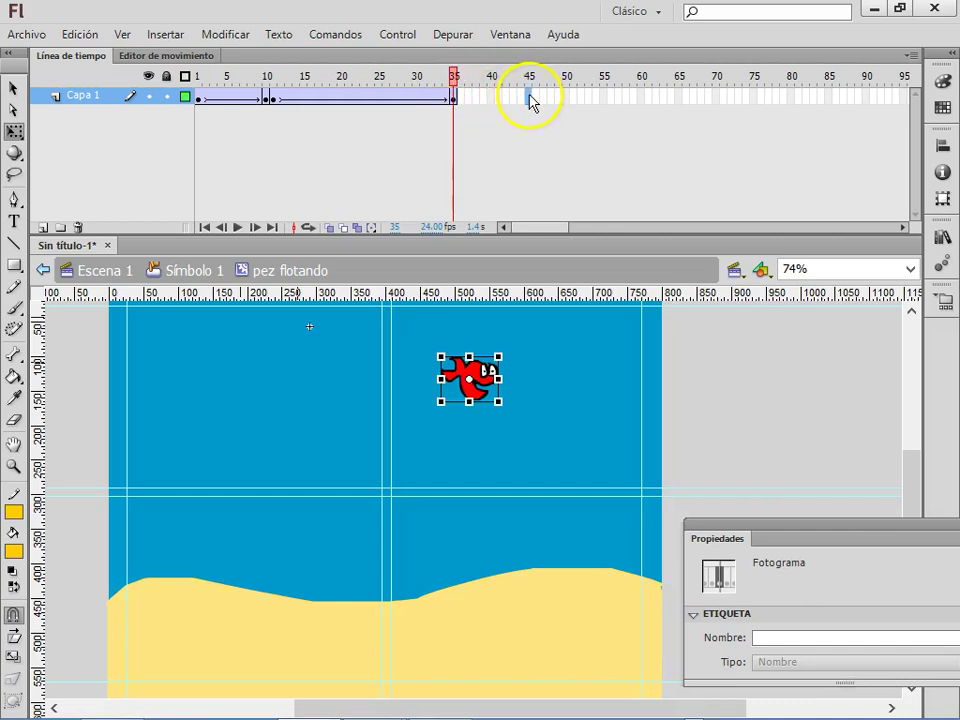
key("F5")
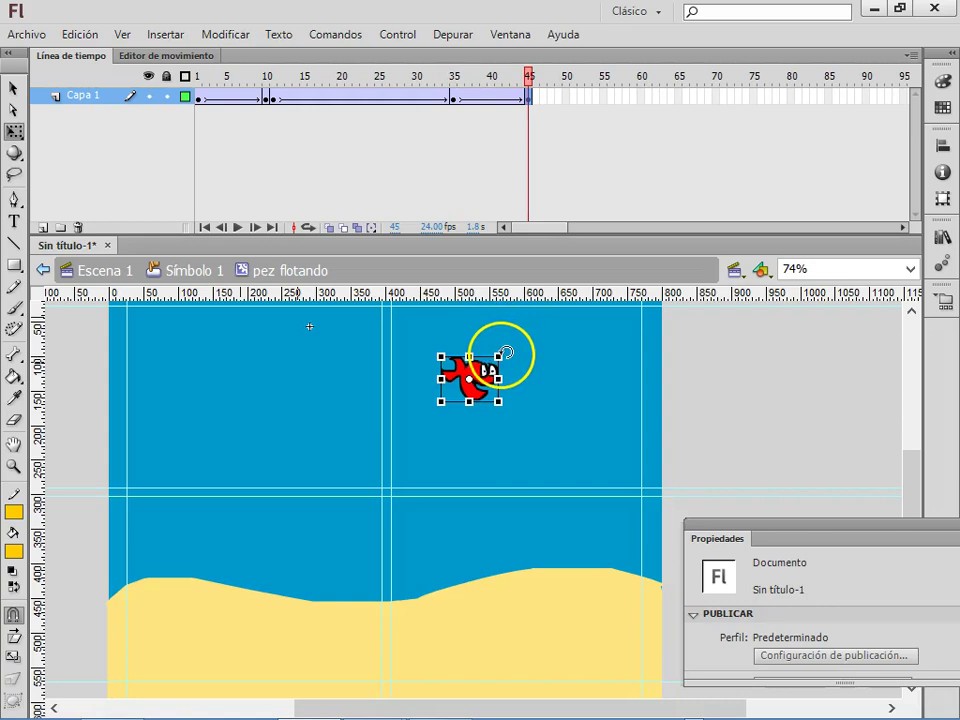
left_click_drag(529, 77, 455, 100)
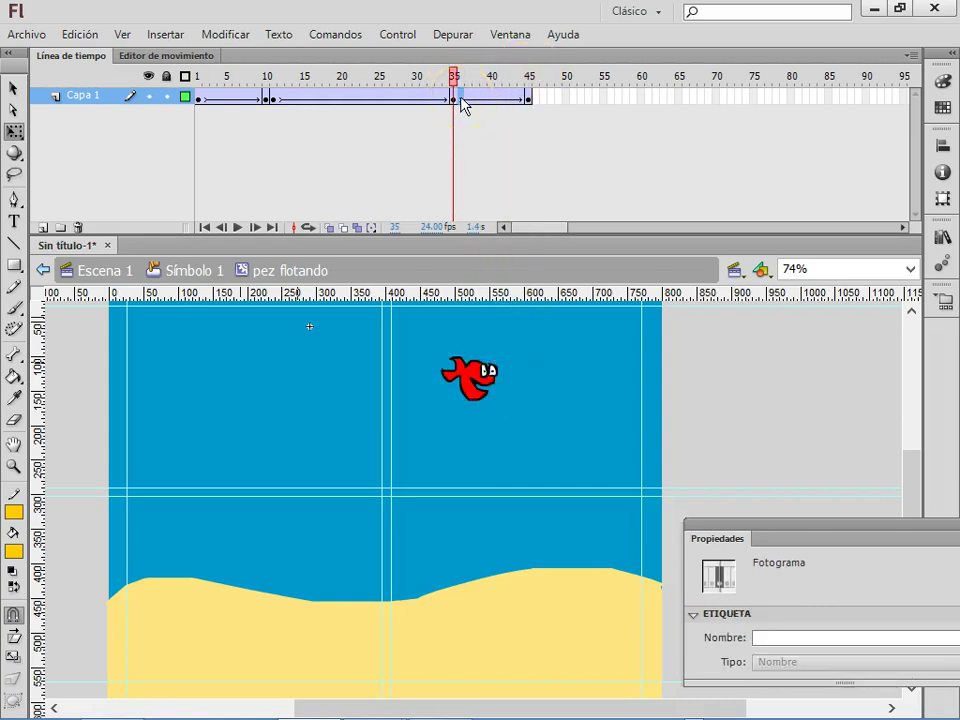
left_click(461, 100)
left_click(465, 100)
left_click(490, 342)
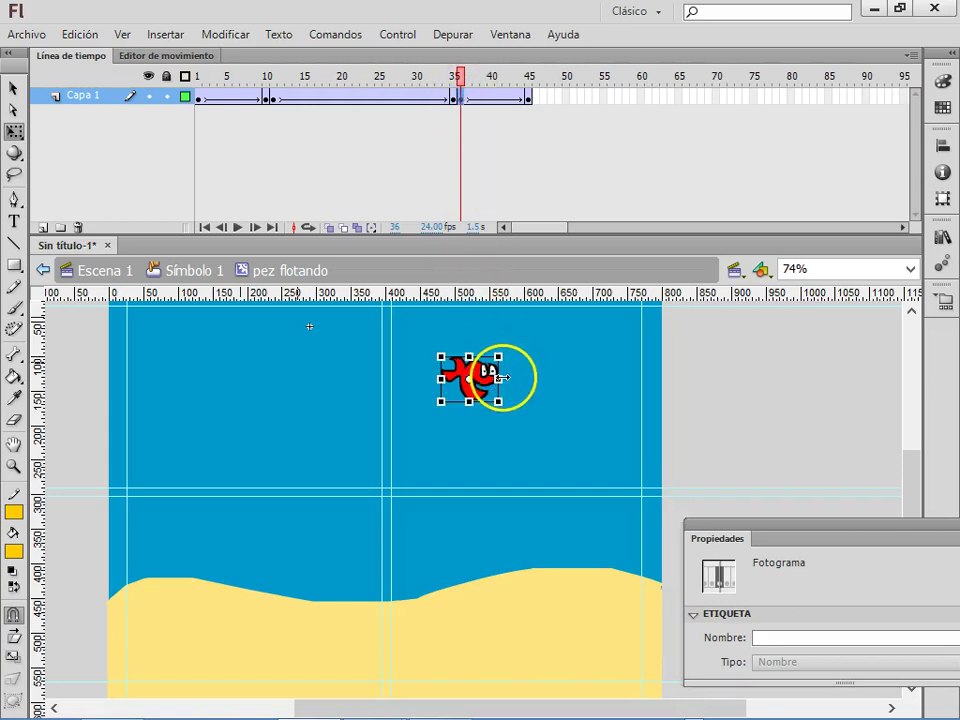
left_click(456, 378)
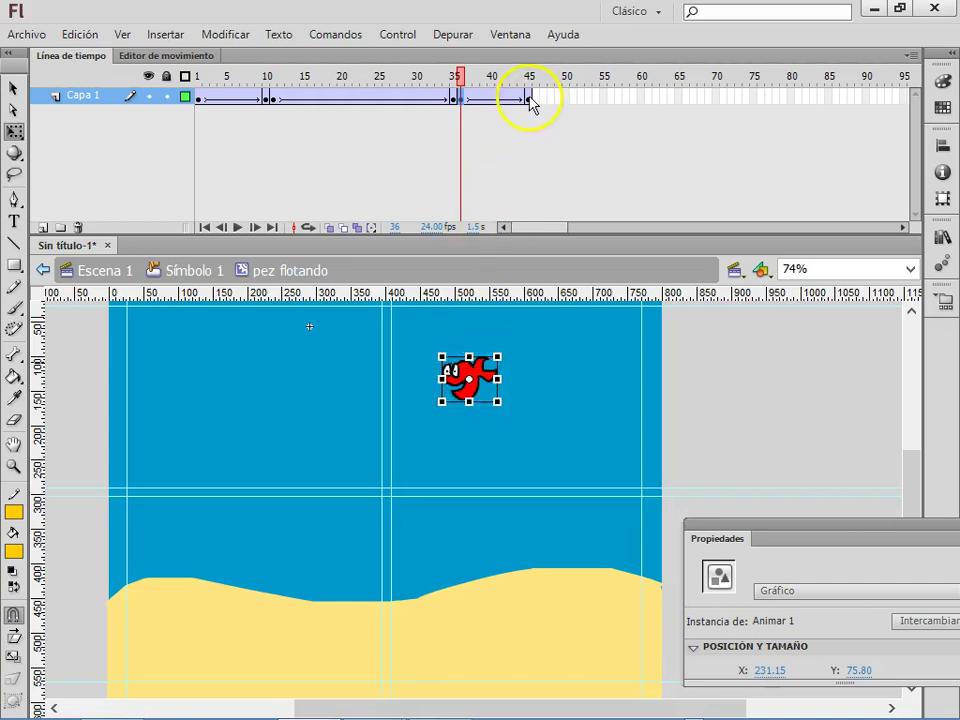
Copy the large fish keyframe from frame 1, paste it at frame 45, and preview the return movement.
right_click(199, 101)
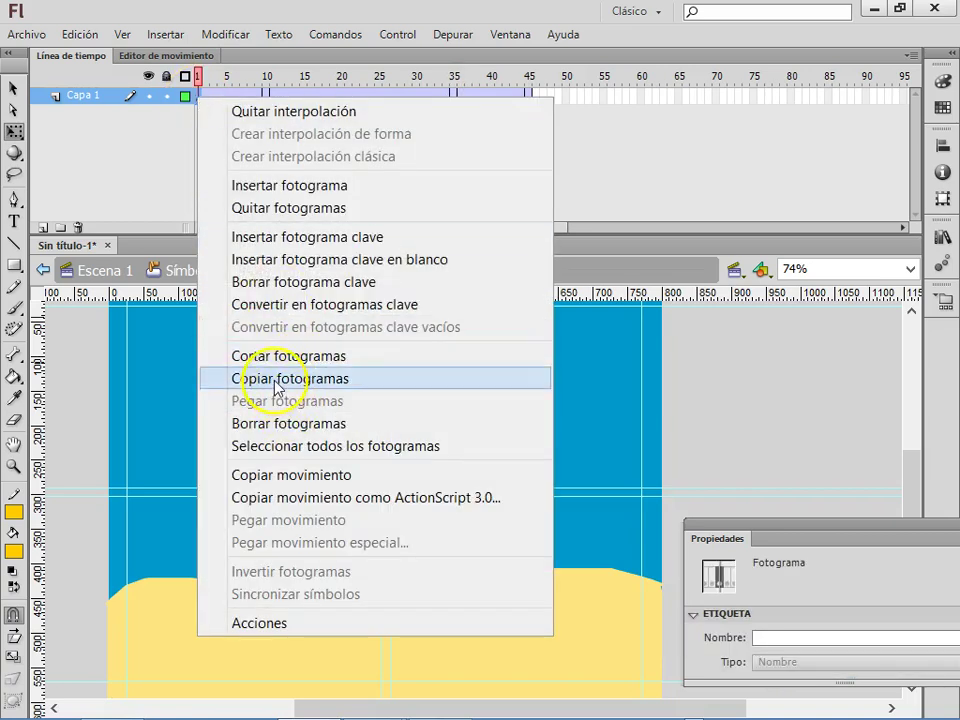
left_click(278, 381)
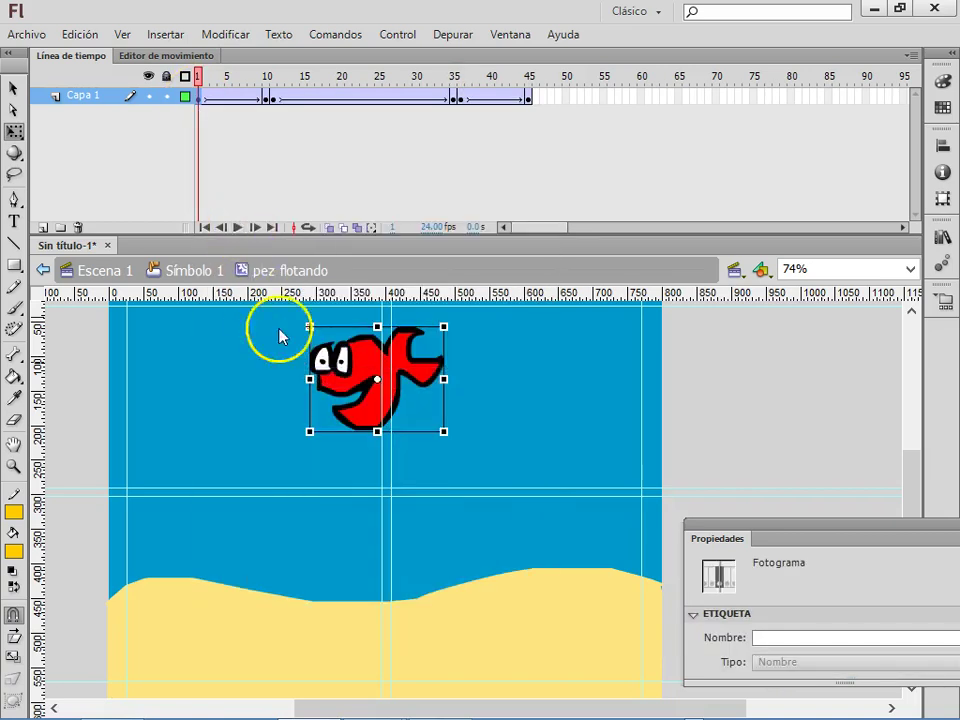
left_click(528, 100)
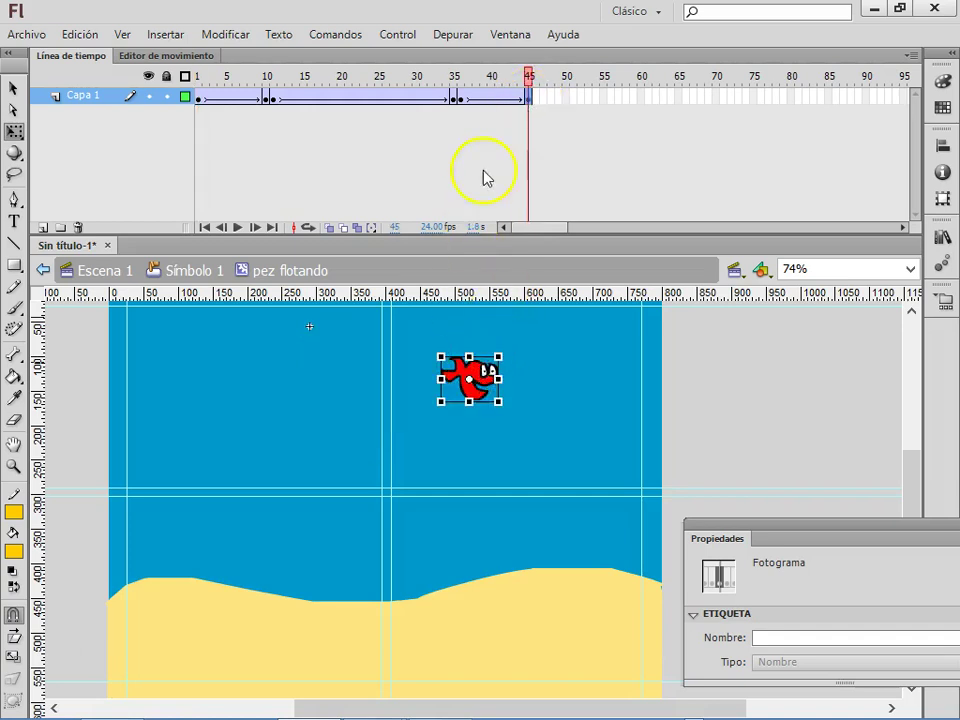
right_click(530, 102)
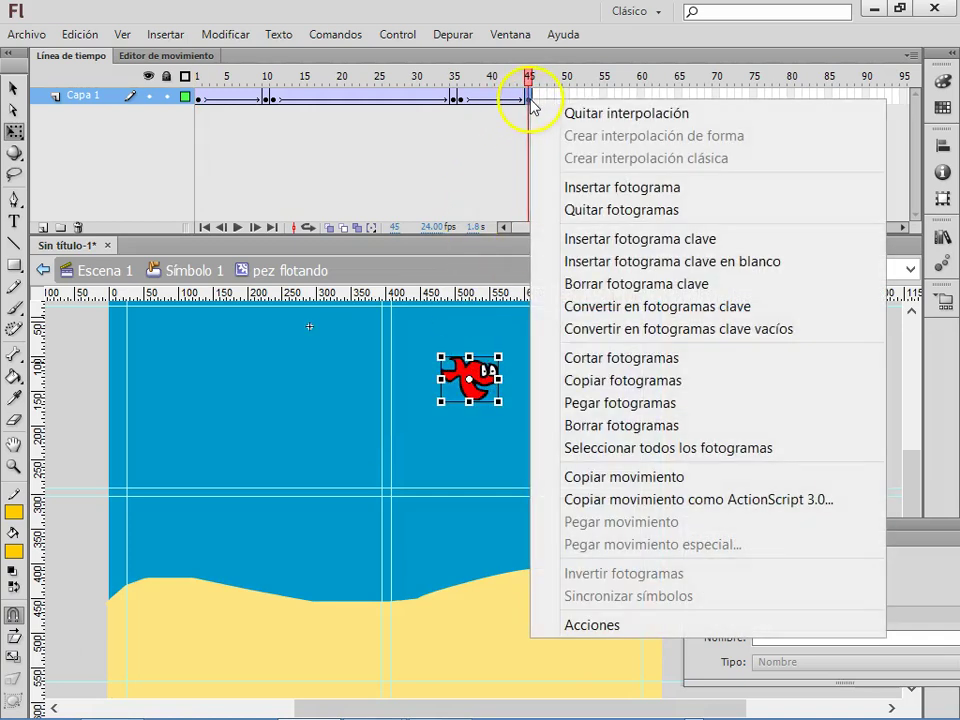
left_click(603, 405)
left_click_drag(528, 80, 553, 32)
left_click(197, 96)
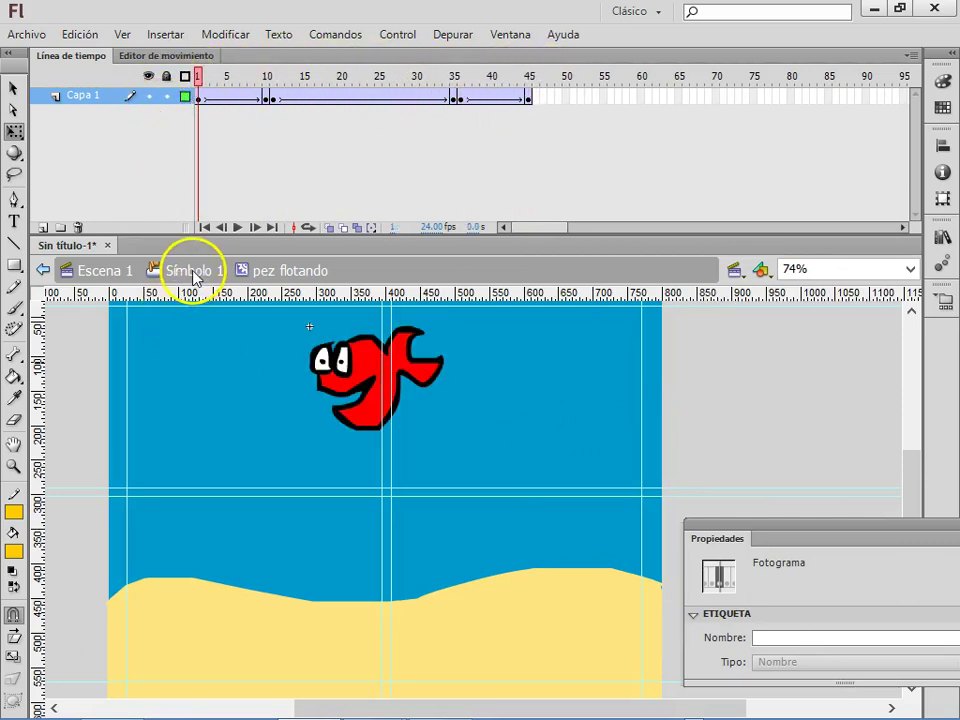
Reopen the fish button and rearrange its states so Reposo holds the static fish and the pez flotando clip spans Sobre and the pressed state.
left_click(189, 275)
left_click(372, 382)
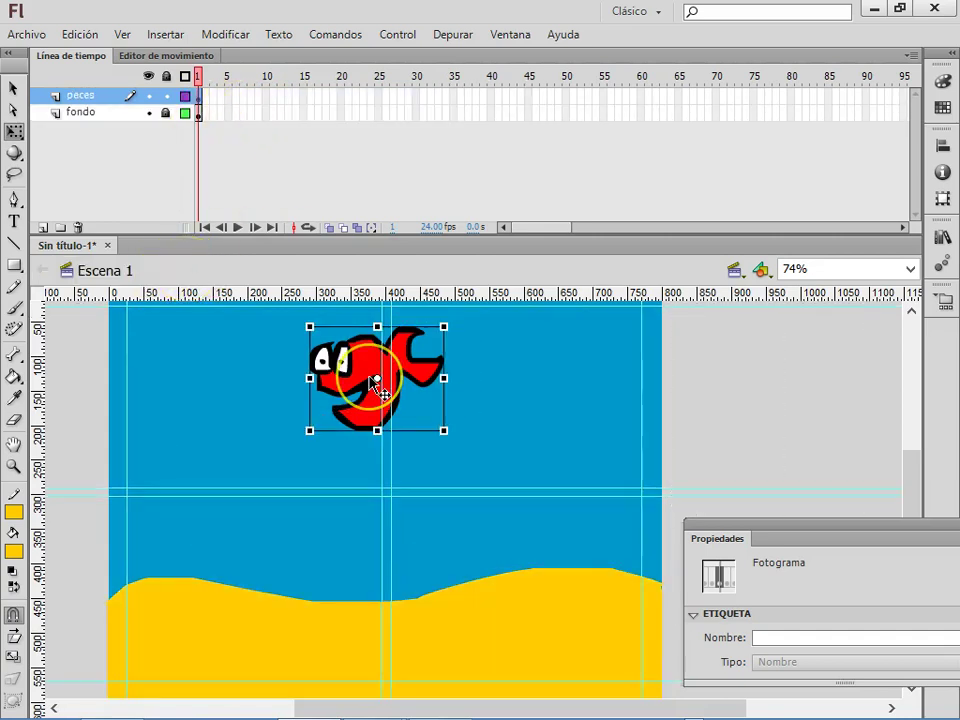
double_click(360, 366)
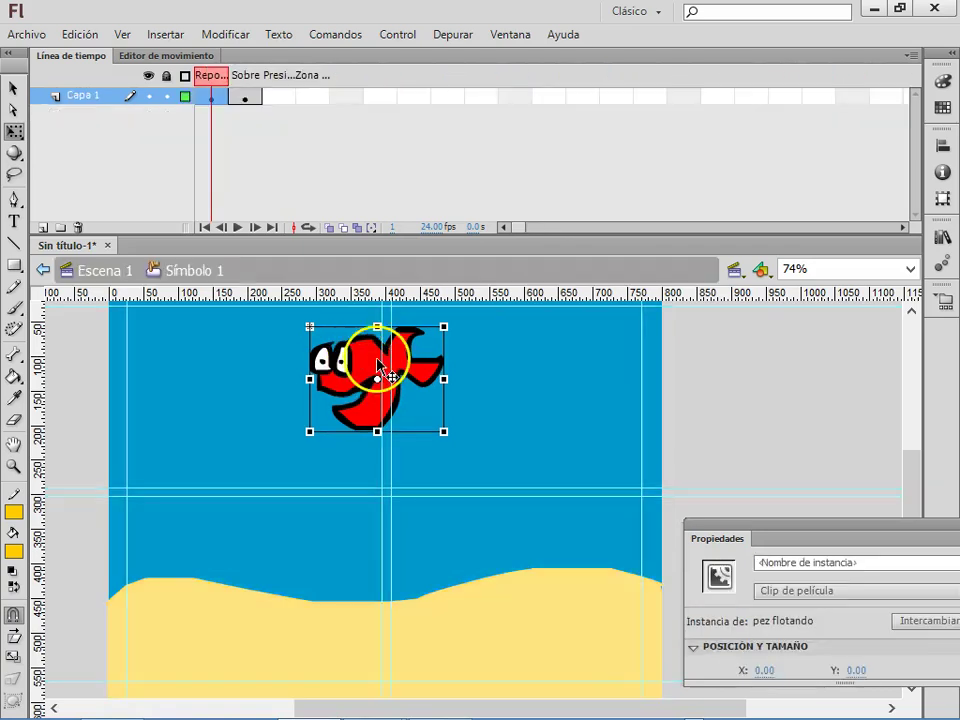
mouse_move(258, 112)
left_mouse_down()
mouse_move(225, 107)
mouse_move(246, 101)
mouse_move(210, 108)
left_mouse_up()
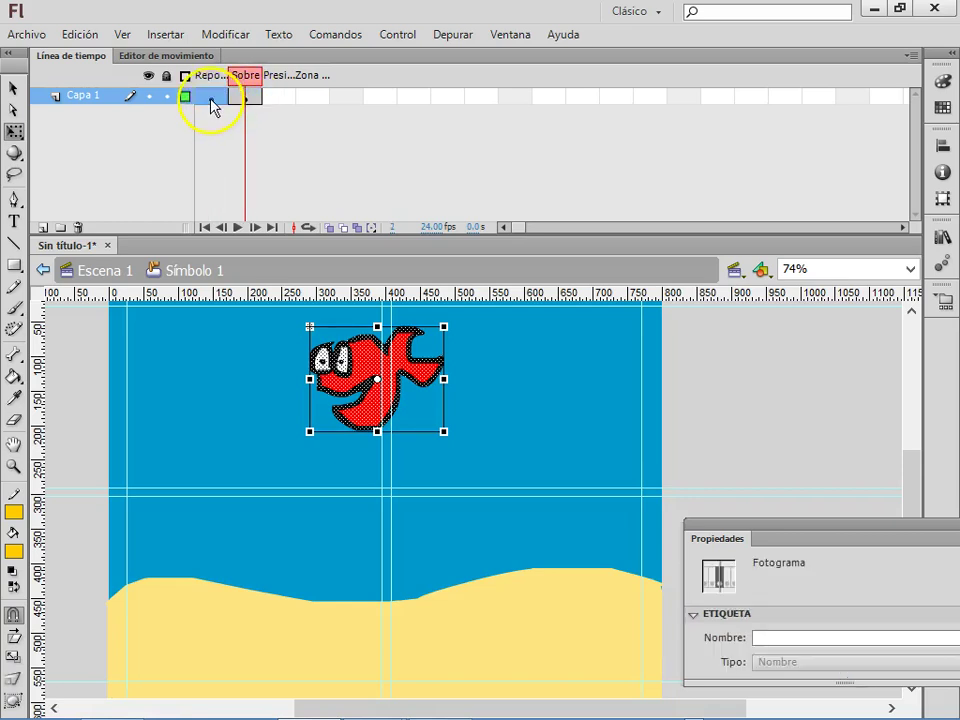
left_click(214, 106)
left_click_drag(216, 110, 245, 106)
left_click(248, 102)
left_click(286, 101)
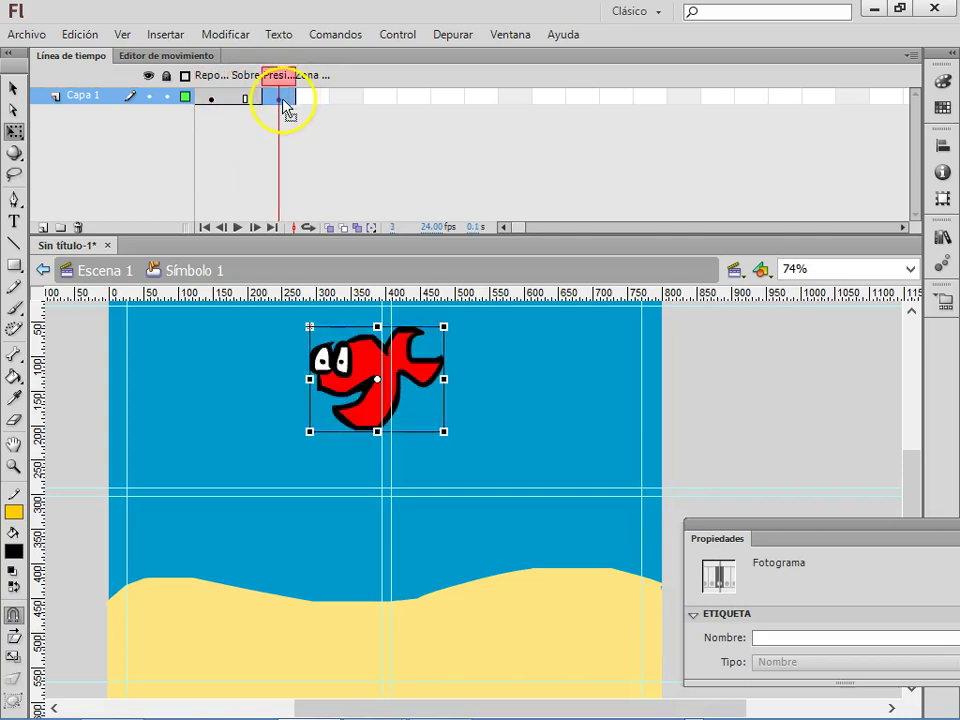
left_click(250, 100)
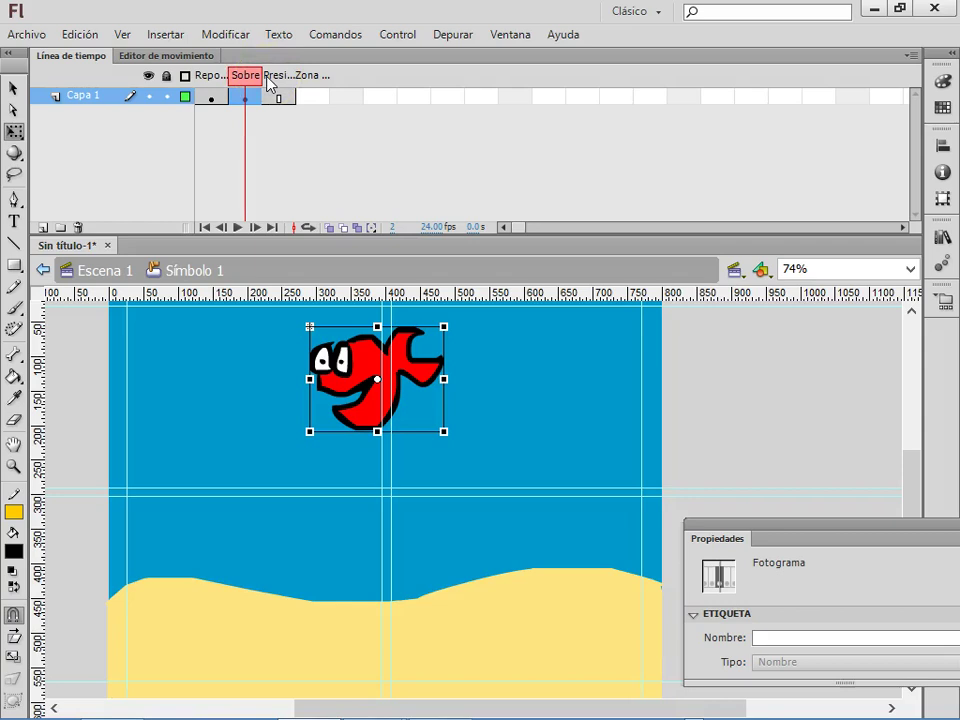
Test the movie, check the fish button's response to the pointer, and close the test window.
key("ctrl+Return")
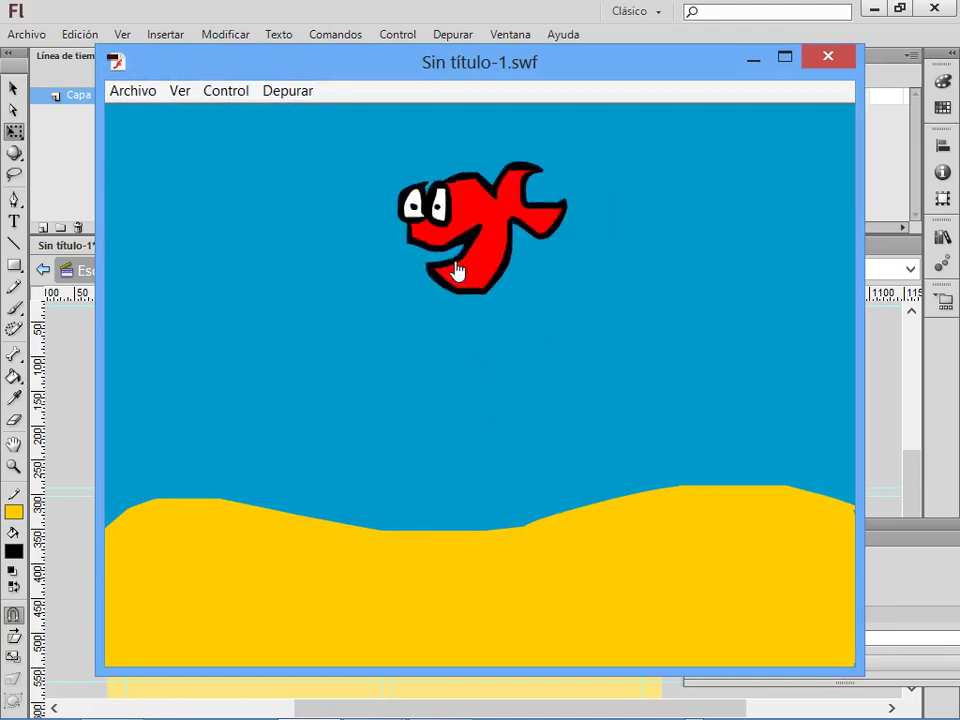
left_click_drag(486, 103, 333, 145)
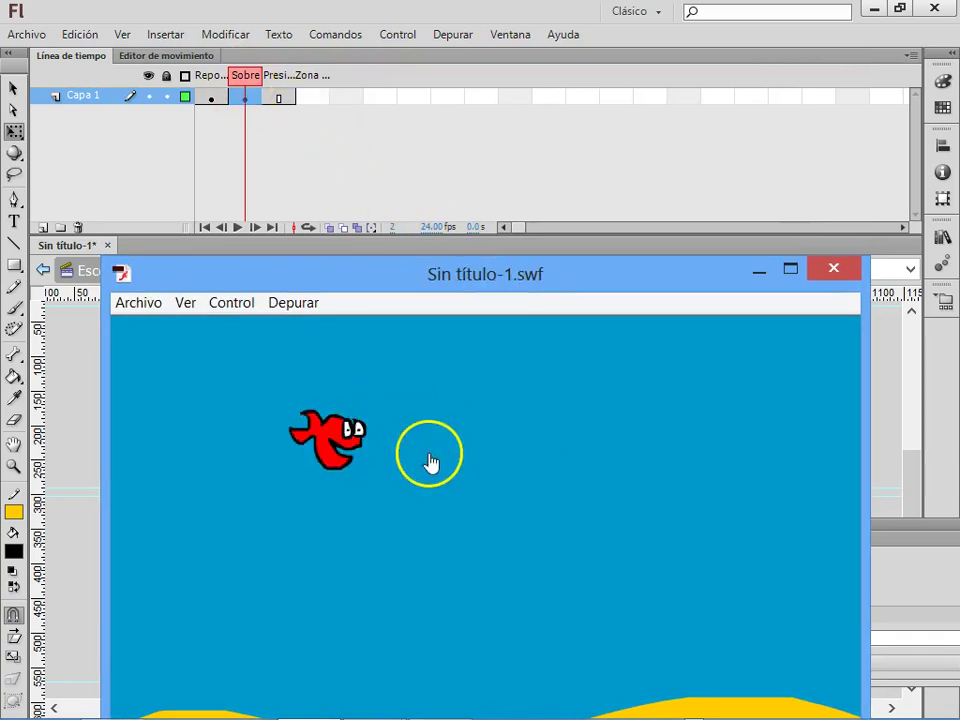
left_click(834, 268)
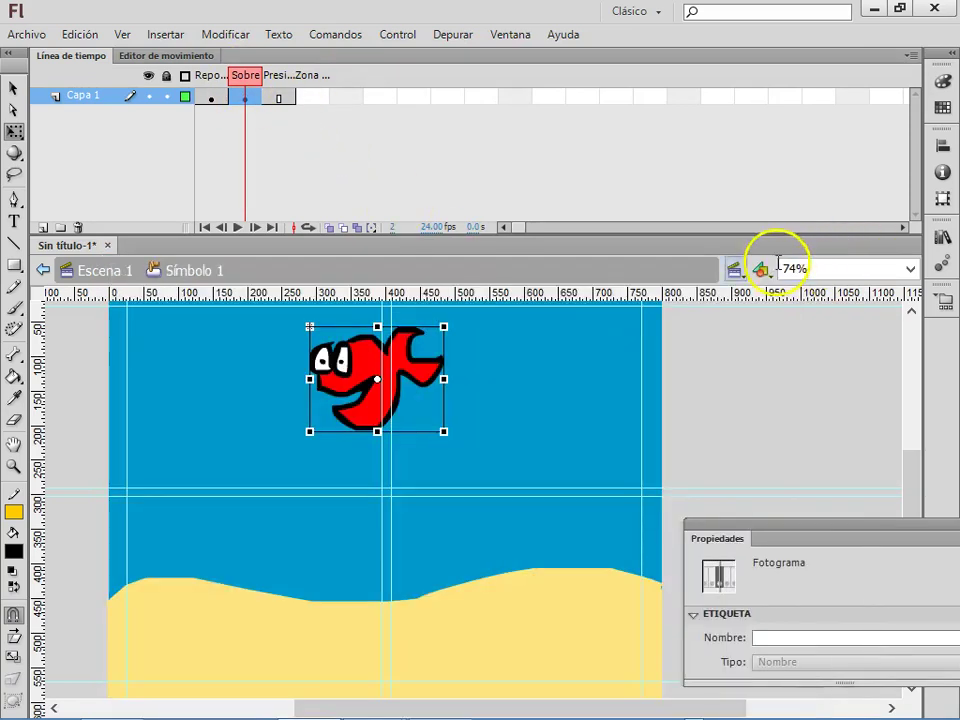
Convert the whole fish drawing in the button's Reposo state to a movie clip symbol named "pez flota".
left_click(211, 84)
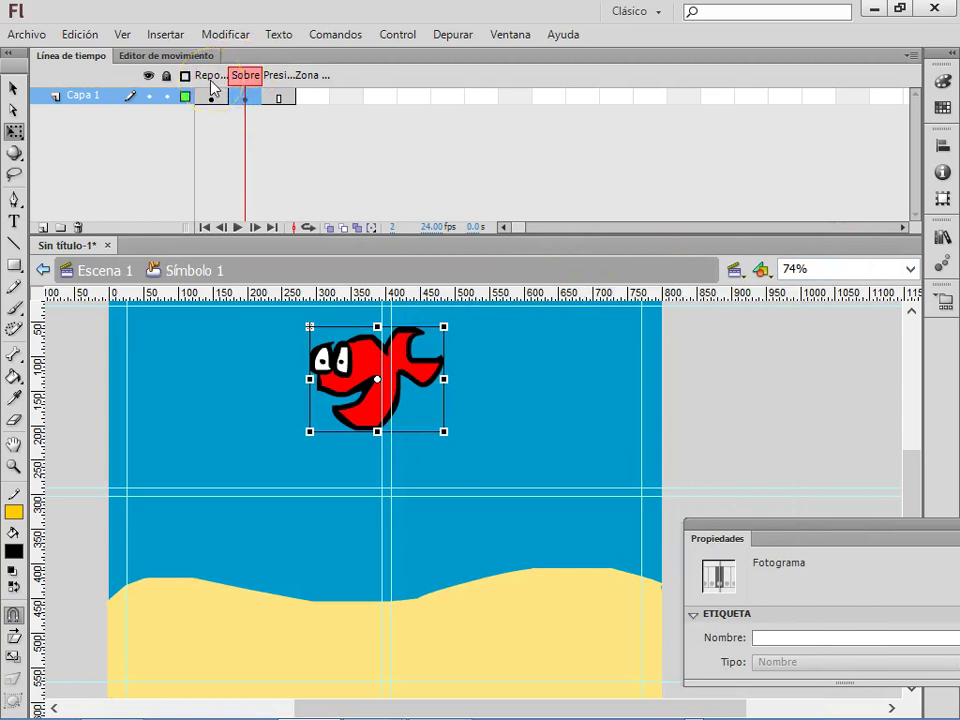
left_click(212, 146)
left_click(345, 355)
left_click(345, 350)
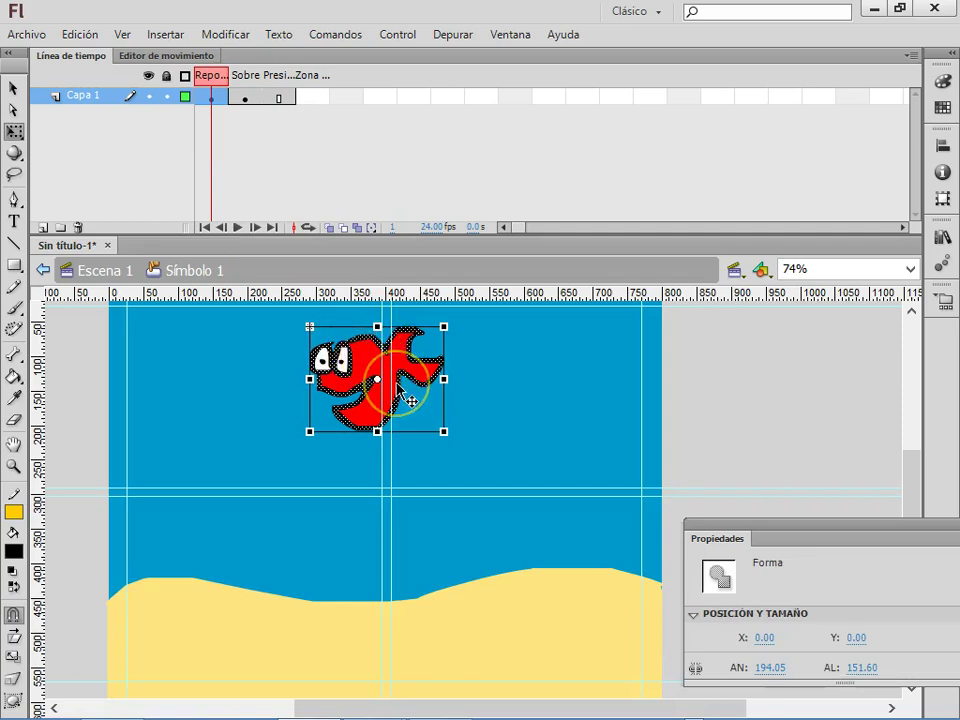
key("F8")
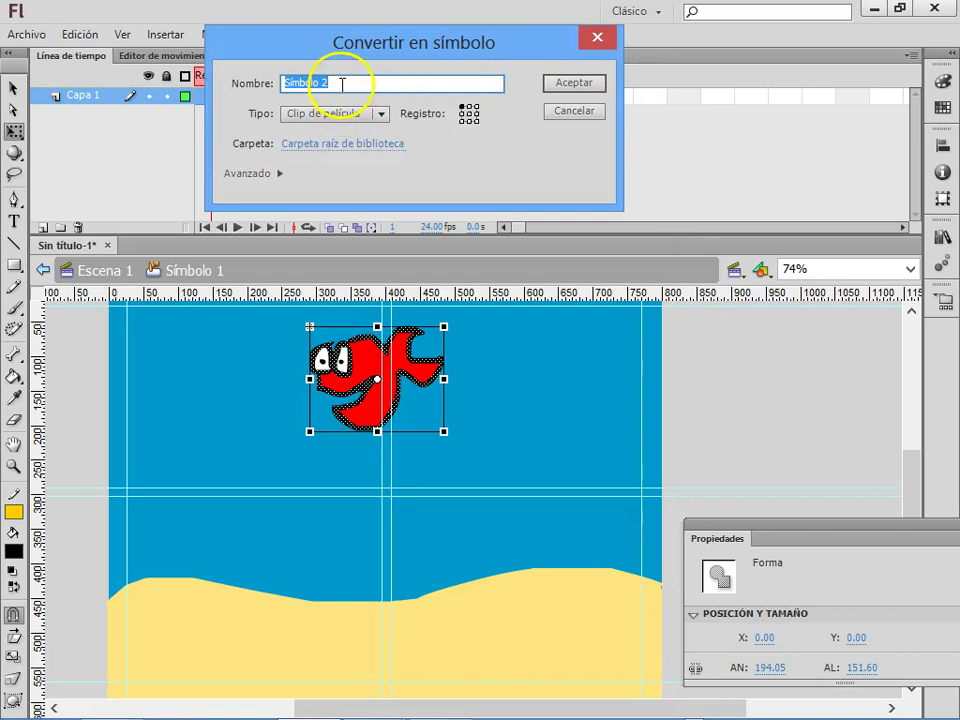
type("pez flota")
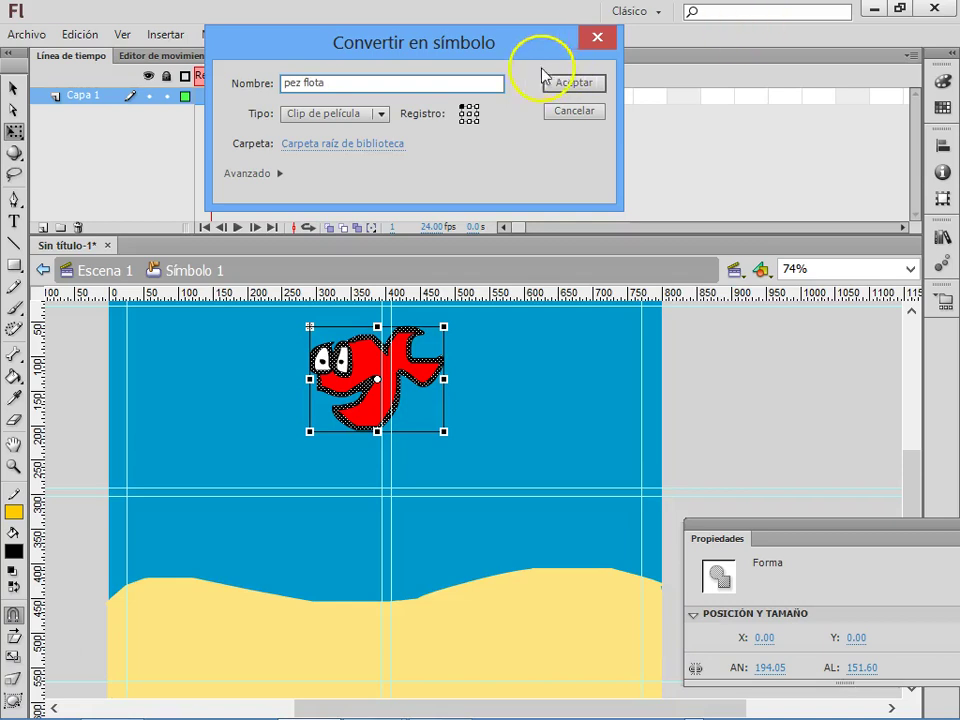
left_click(562, 84)
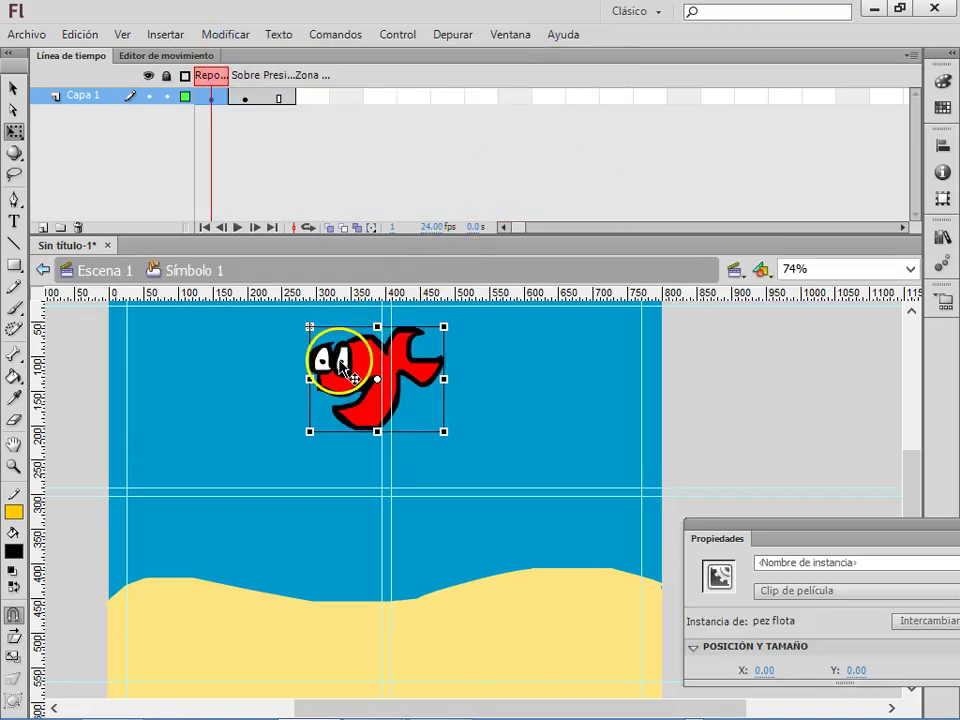
Open the pez flota clip for editing and create a classic tween from frame 1 to a keyframe at frame 90.
double_click(343, 366)
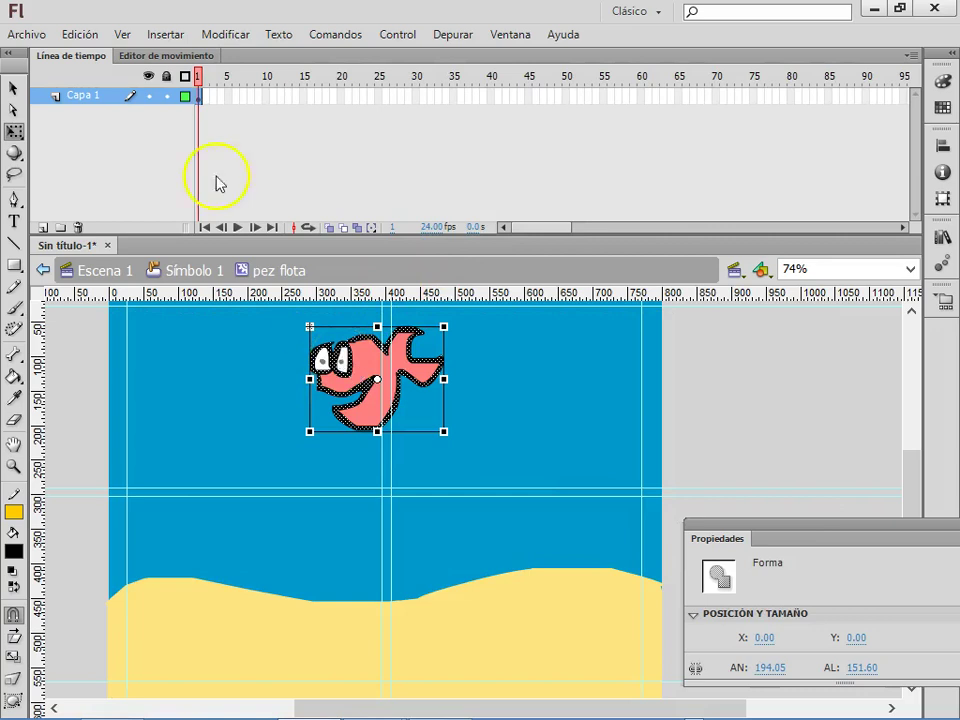
right_click(201, 103)
left_click(254, 158)
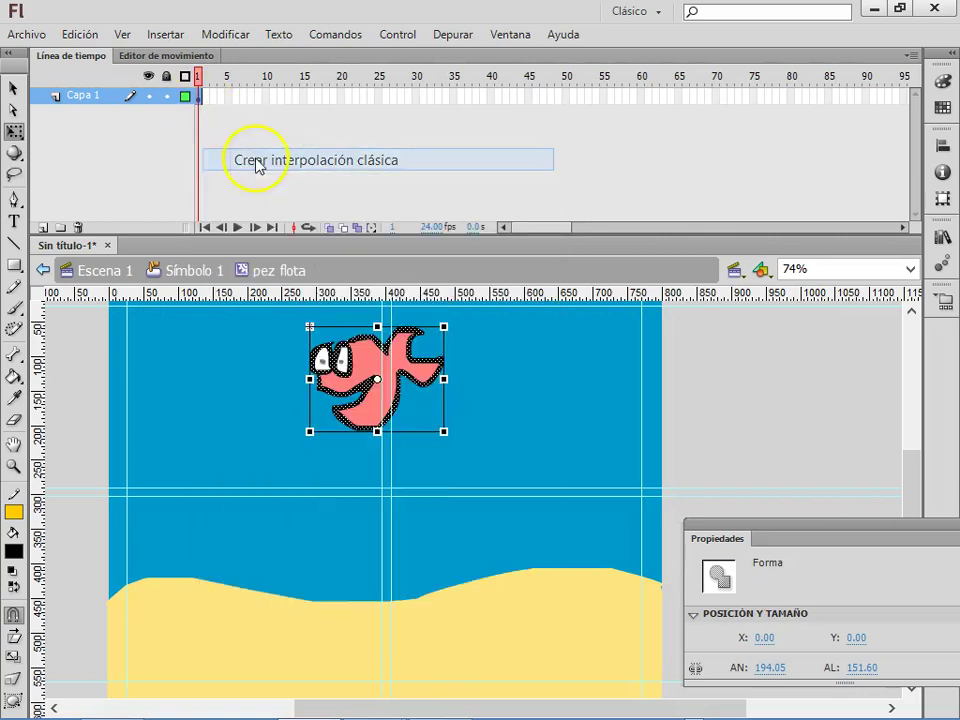
left_click(868, 136)
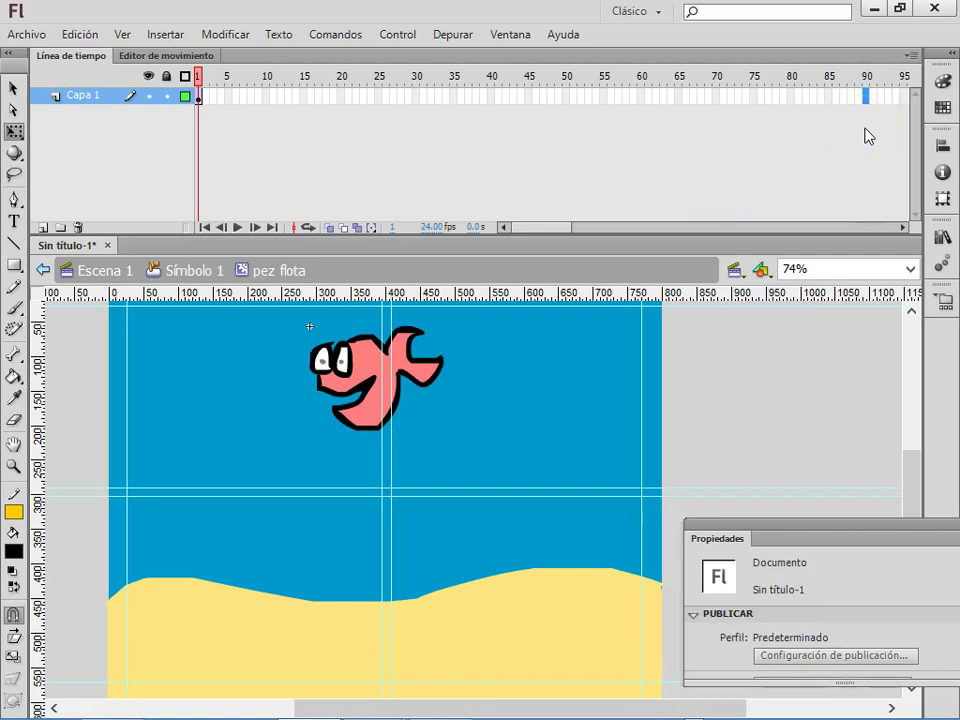
key("F6")
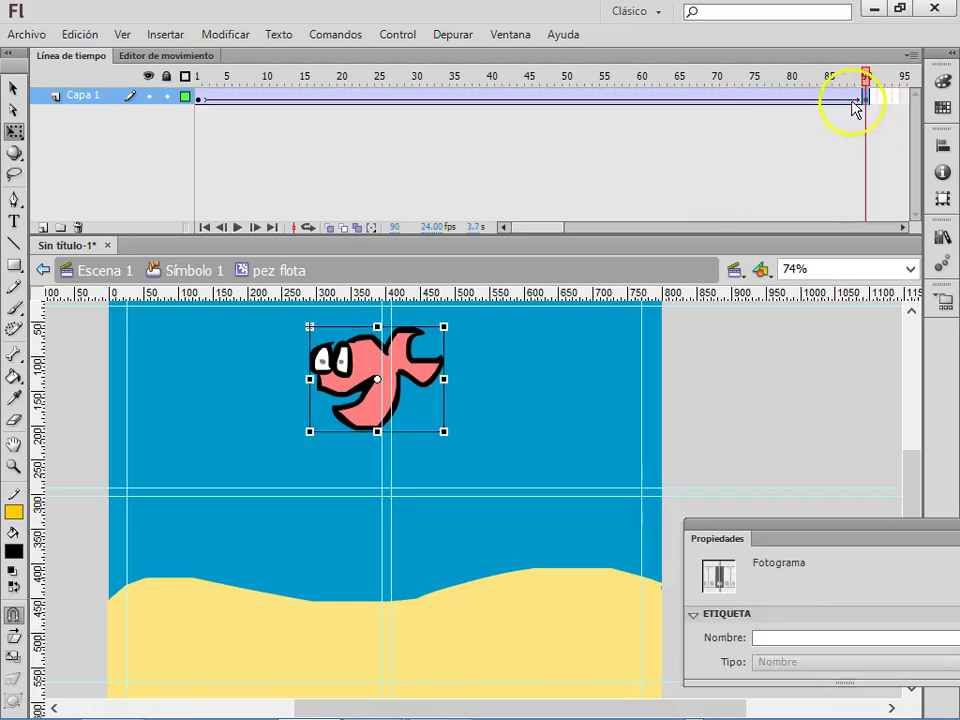
Preview the pez flota tween and insert a keyframe for the fish at frame 45.
left_click(199, 99)
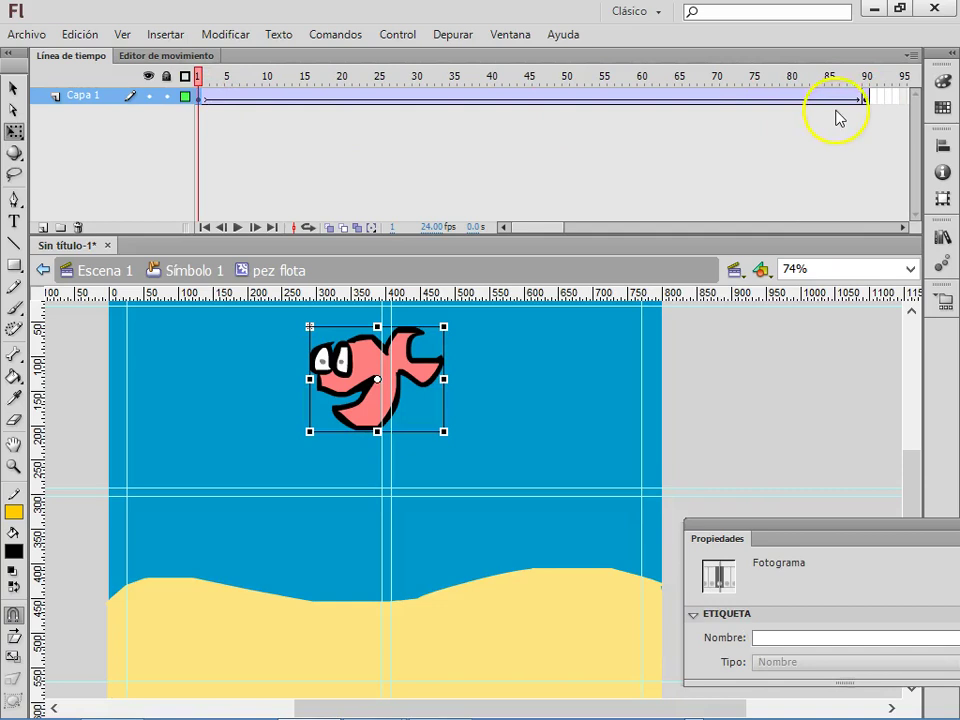
key("Return")
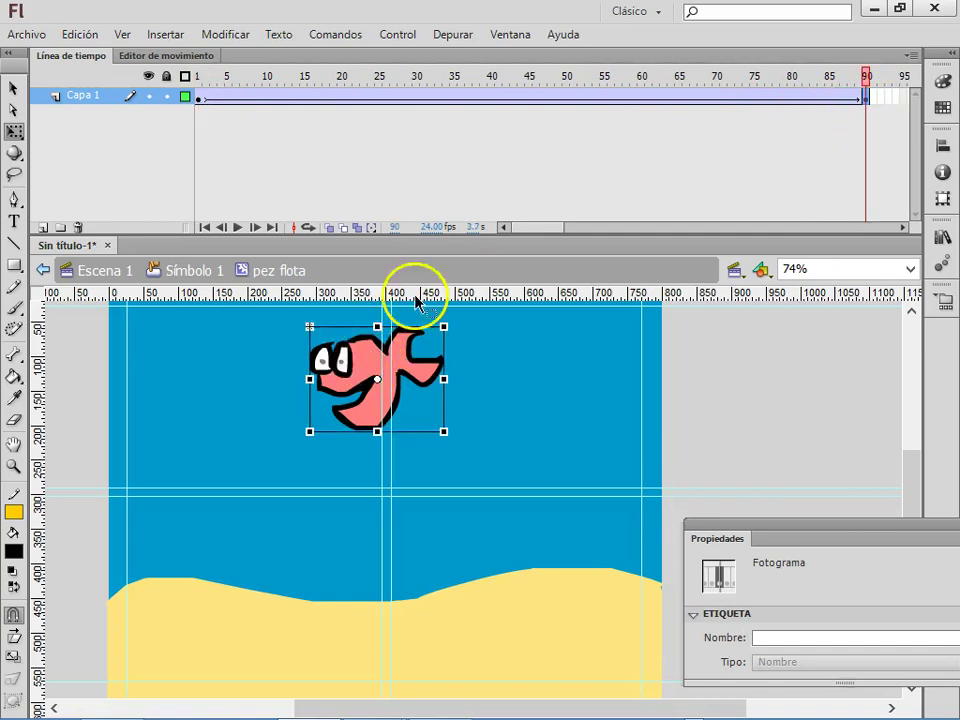
left_click(529, 99)
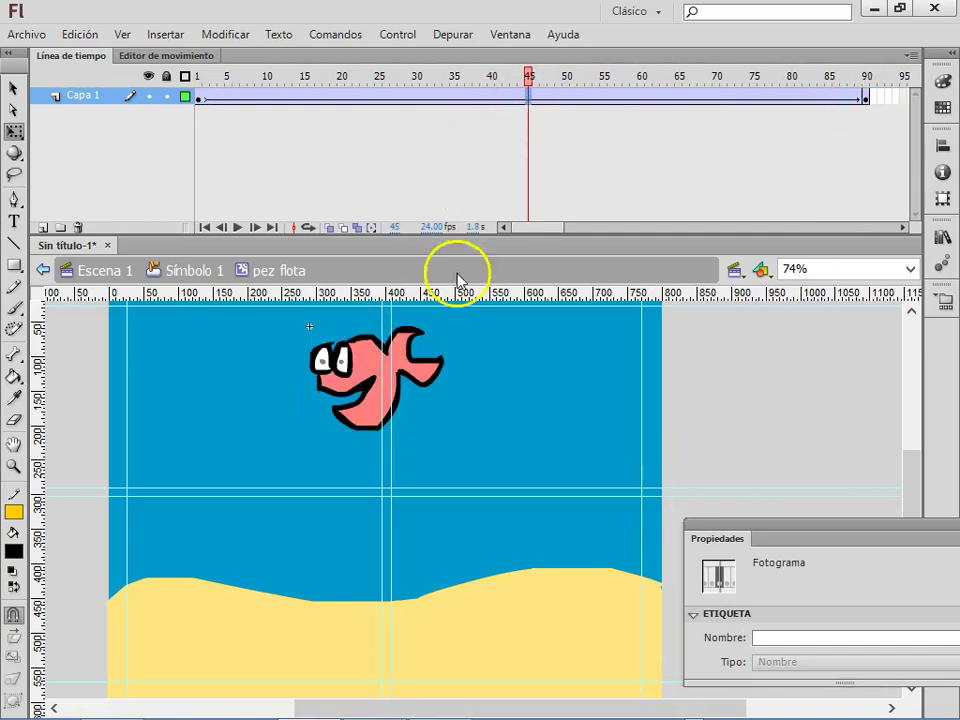
left_click_drag(368, 383, 368, 418)
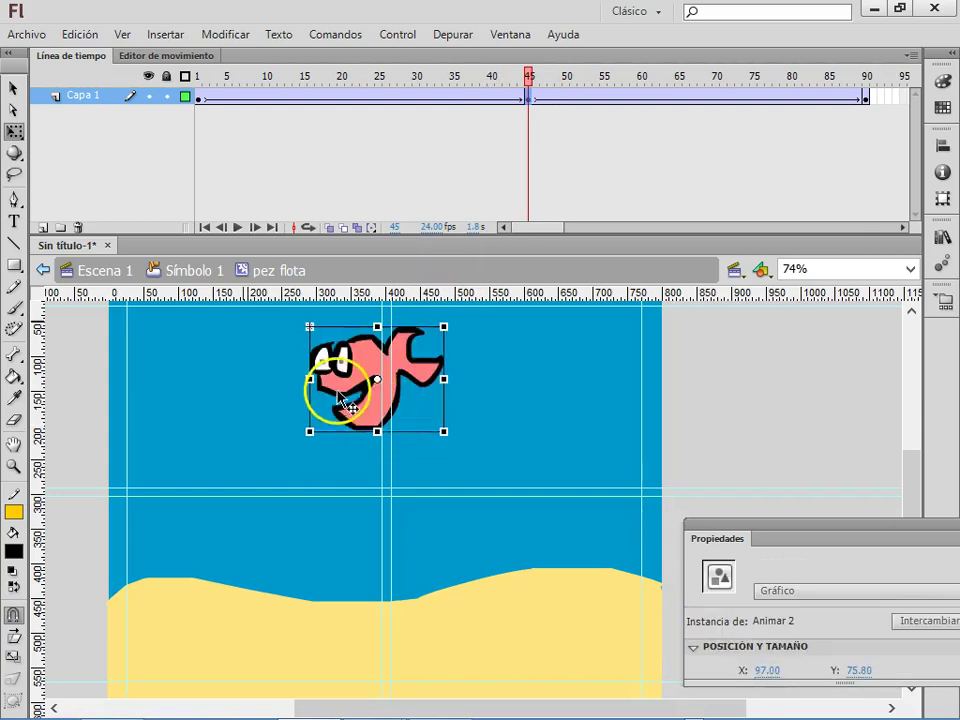
Return to Escena 1 and move the fish button right to about X 507, Y 73.
left_click(263, 375)
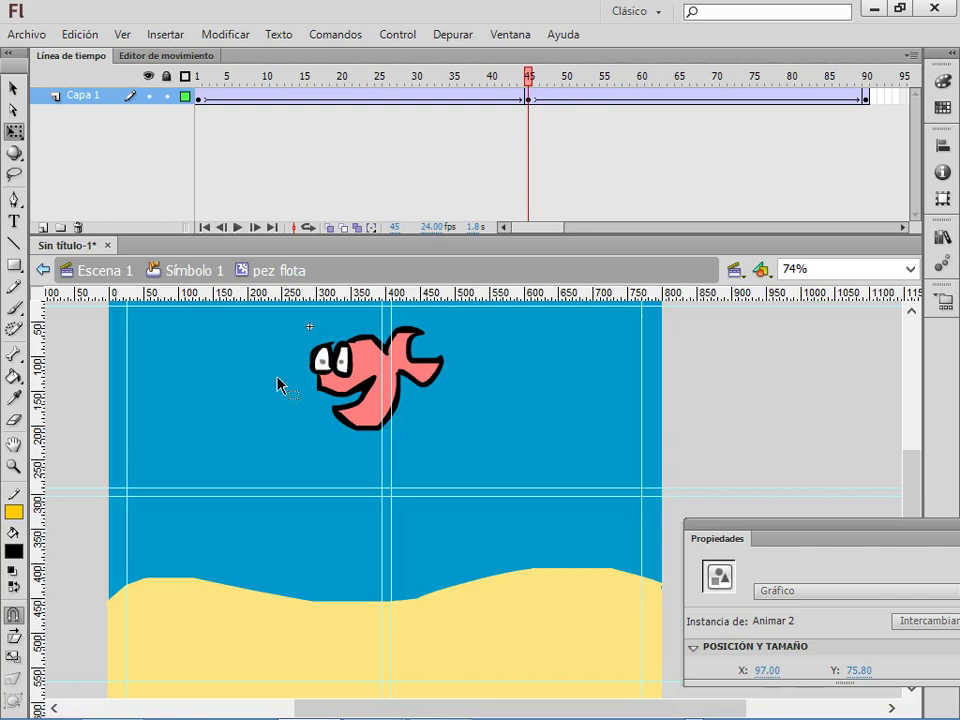
double_click(276, 385)
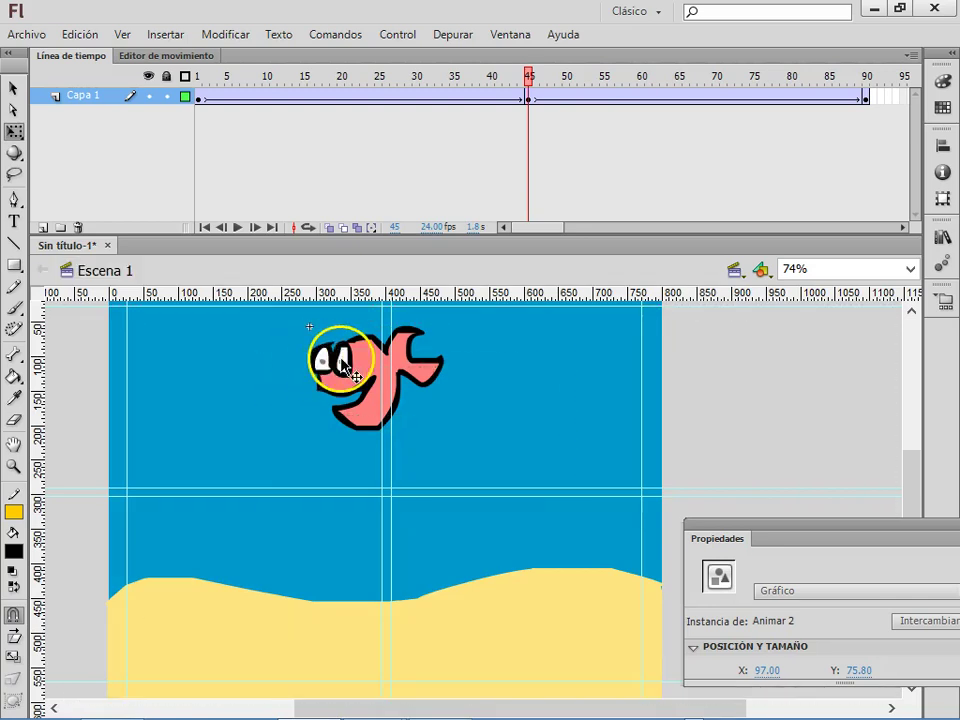
left_click(336, 386)
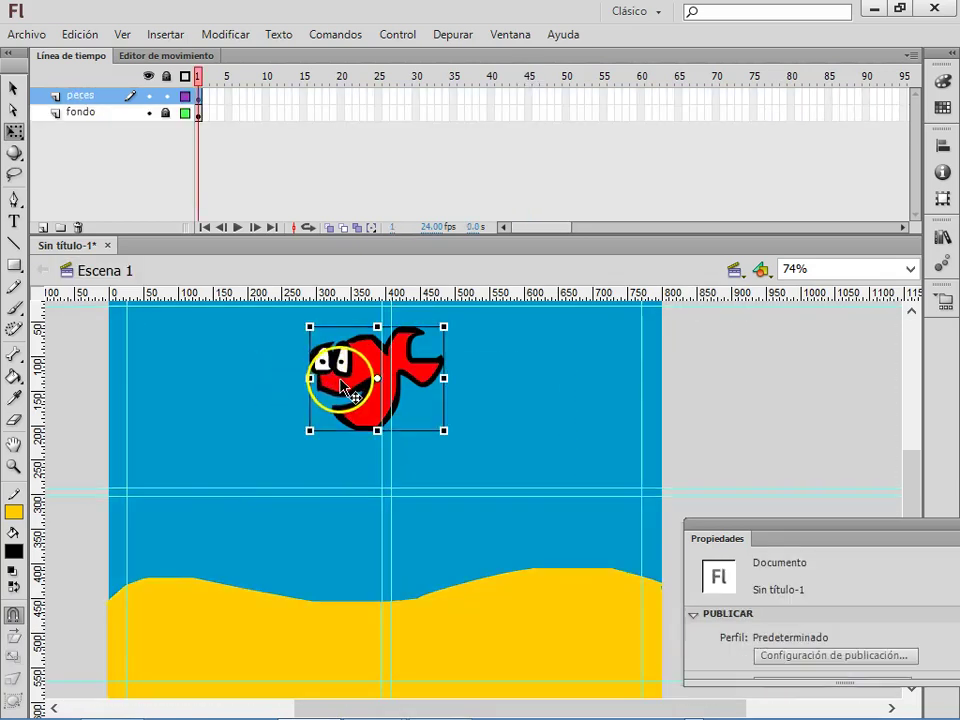
left_click_drag(394, 398, 550, 406)
left_click(562, 396)
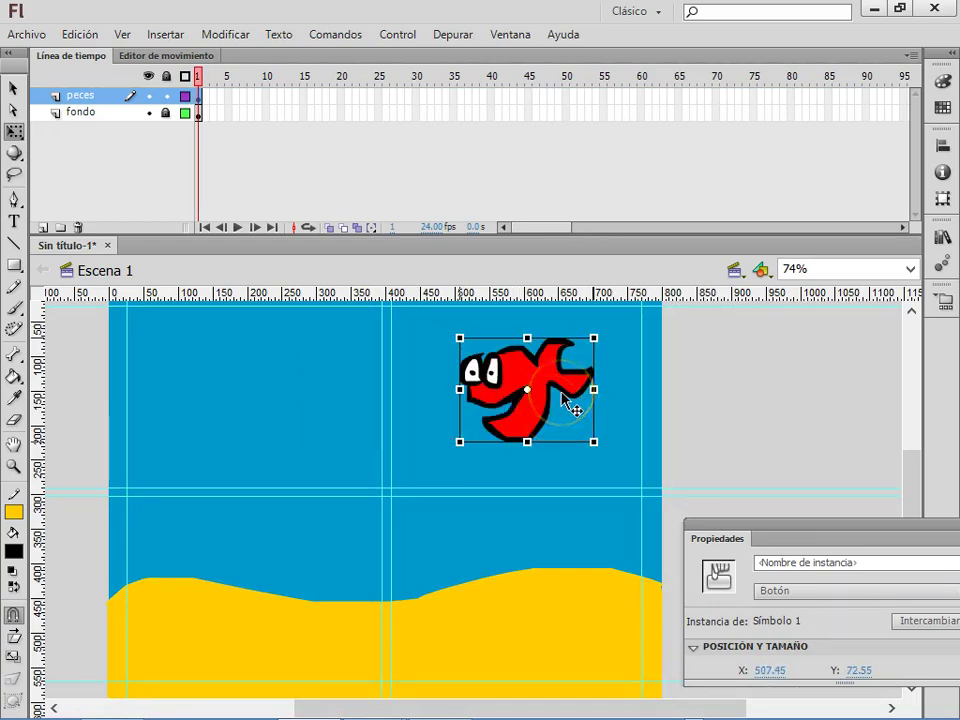
Undo the fish button's move and open its Reposo state for editing, checking which parts of the drawing are separate.
key("ctrl+z")
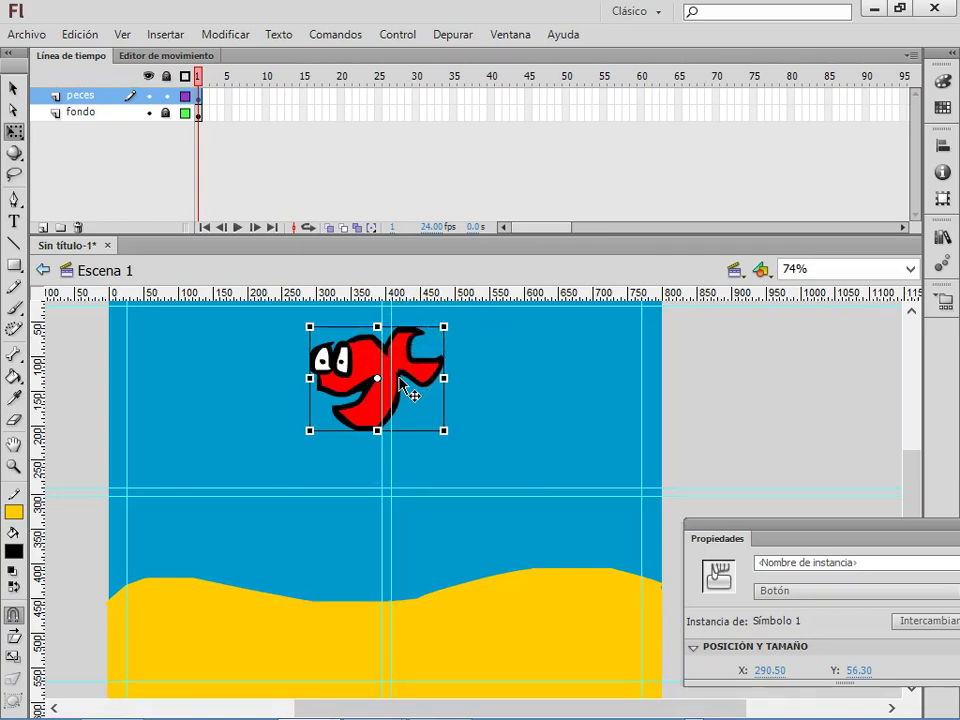
double_click(400, 383)
left_click(212, 98)
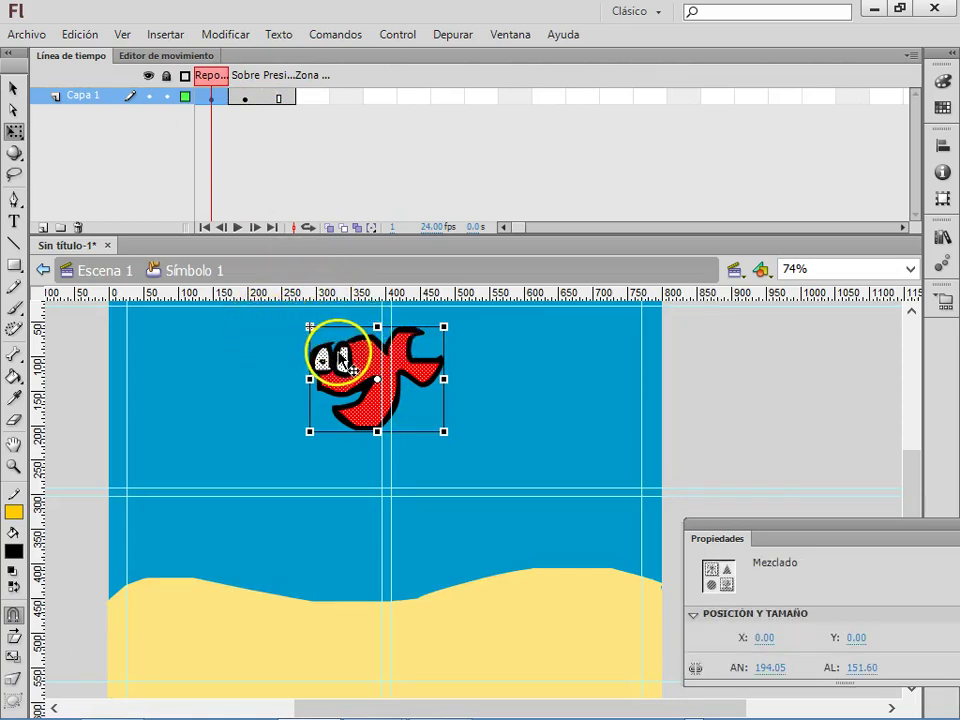
left_click(238, 332)
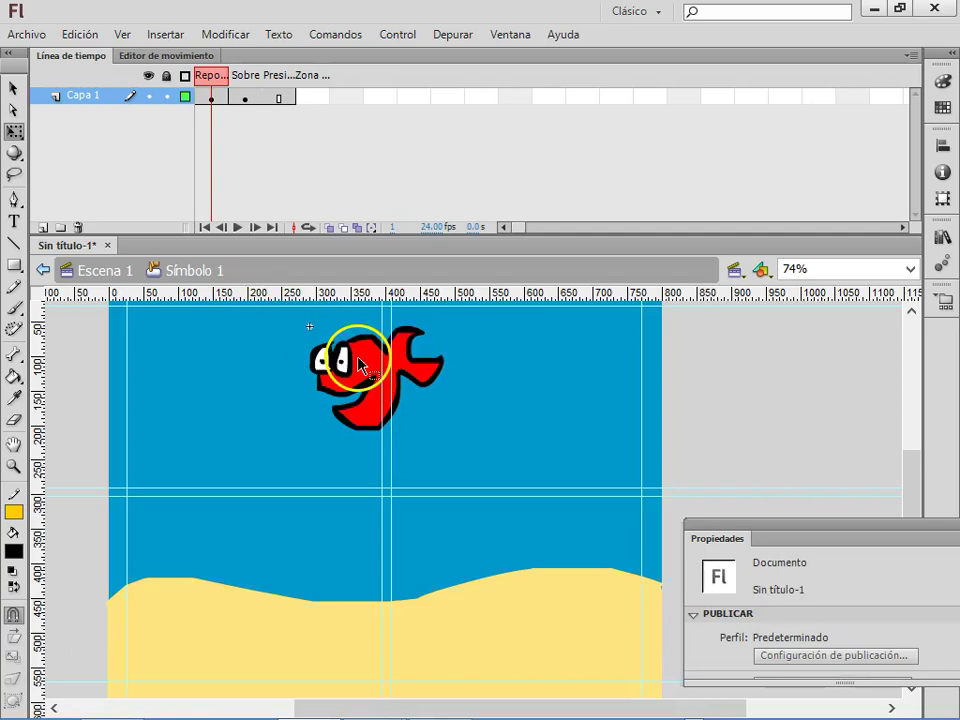
left_click(312, 345)
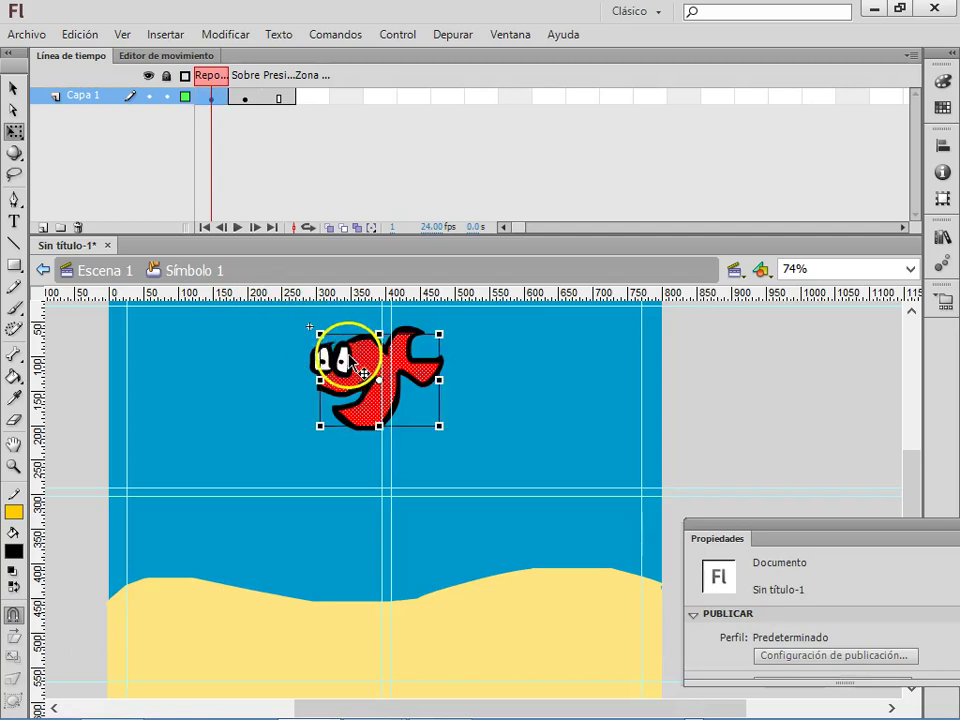
left_click(250, 325)
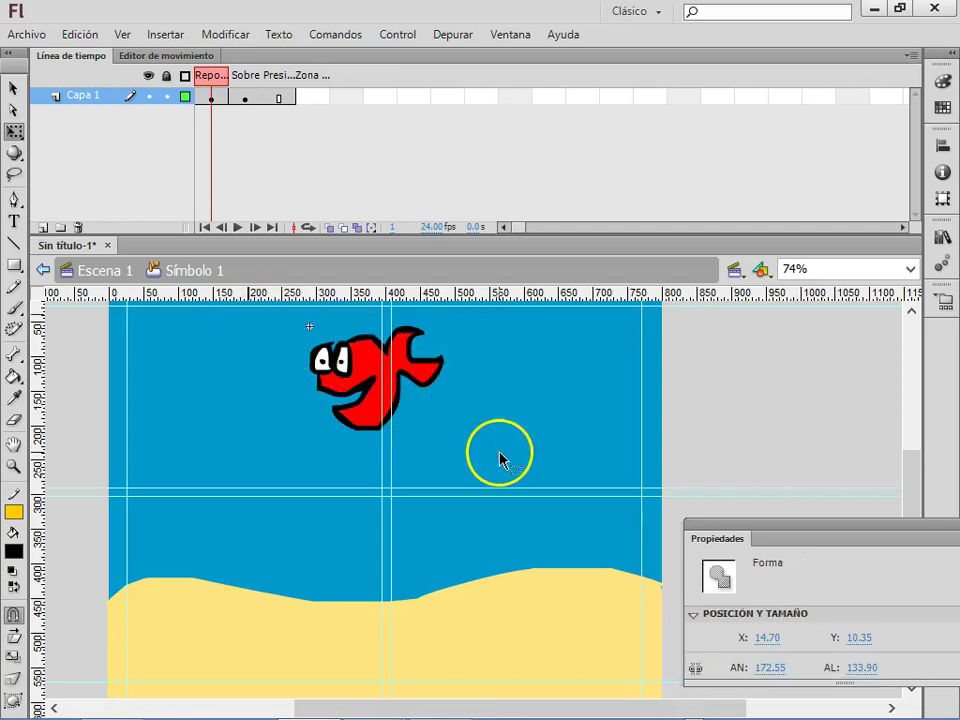
Select the whole fish drawing in the Reposo state and break it apart into plain shapes.
key("ctrl+a")
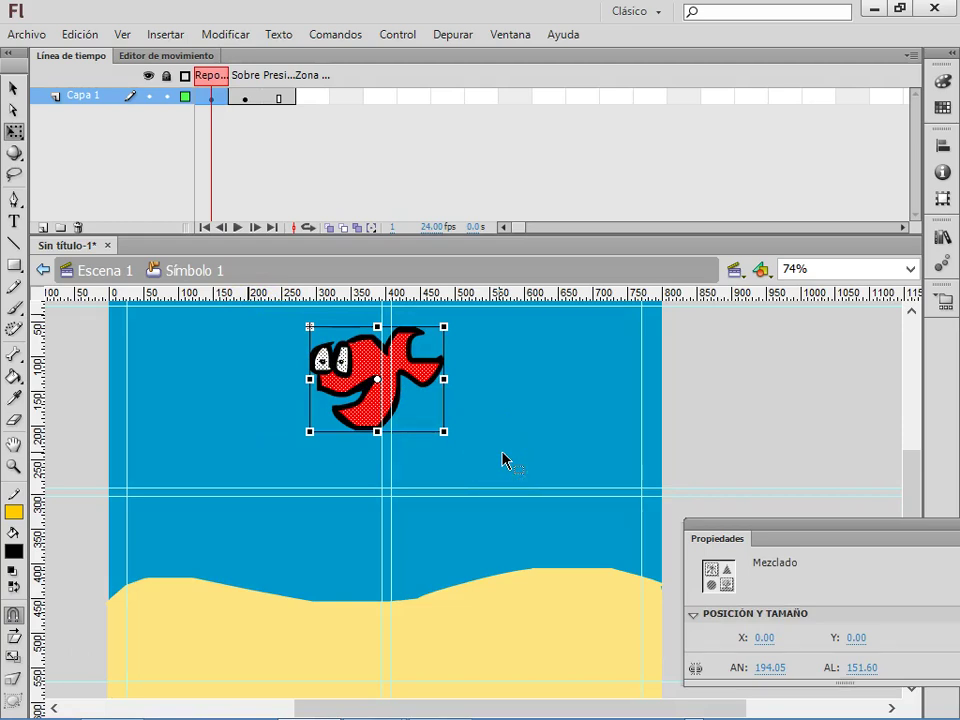
key("ctrl+b")
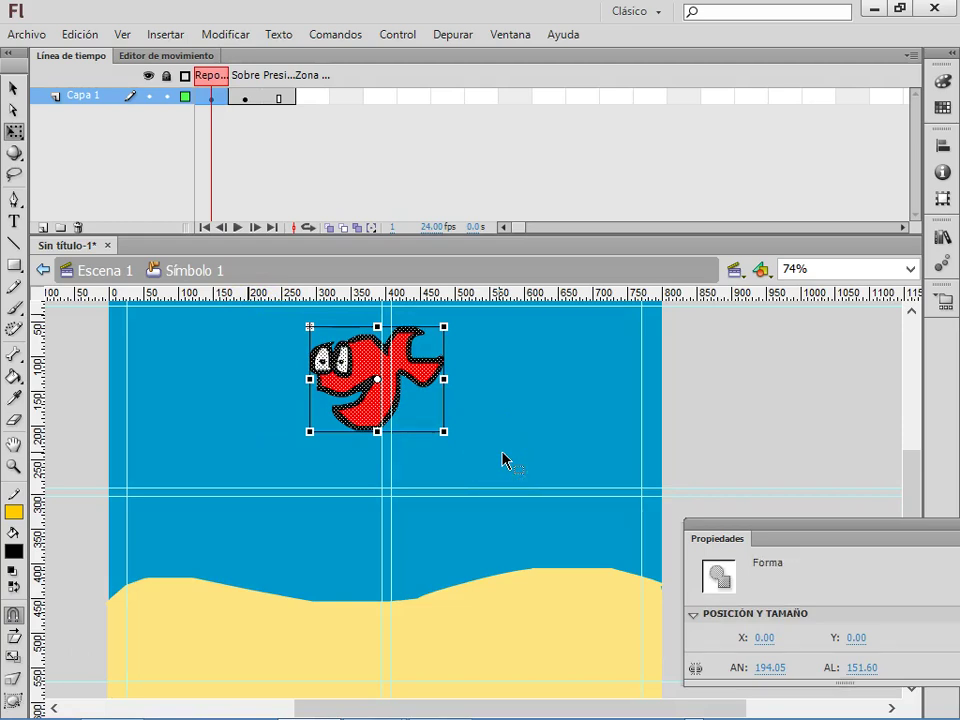
left_click(238, 34)
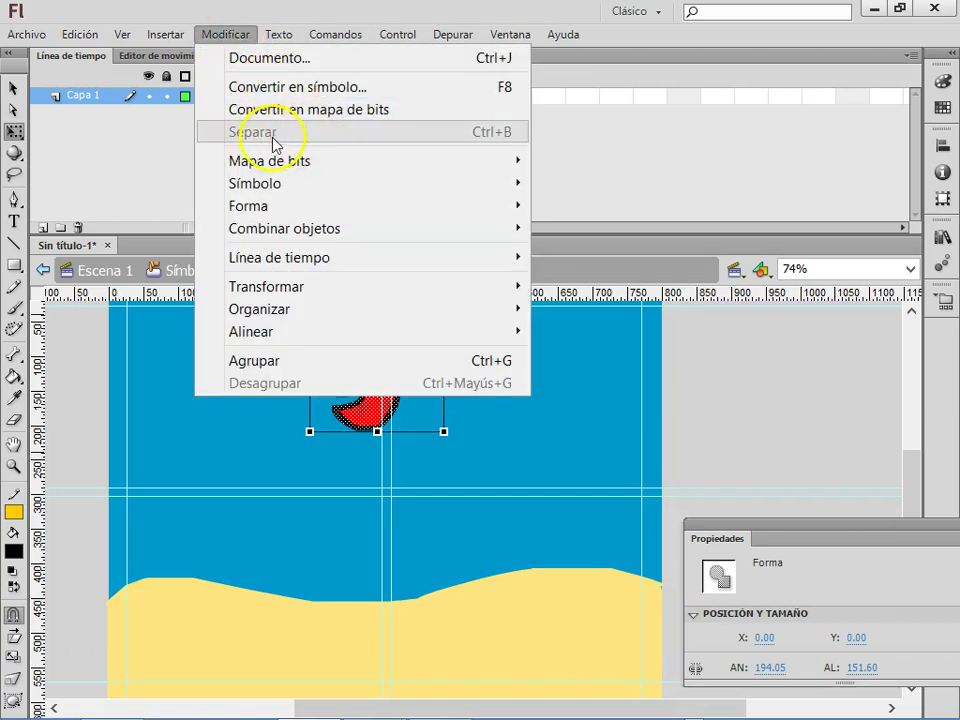
key("Escape")
left_click(225, 34)
left_click(232, 40)
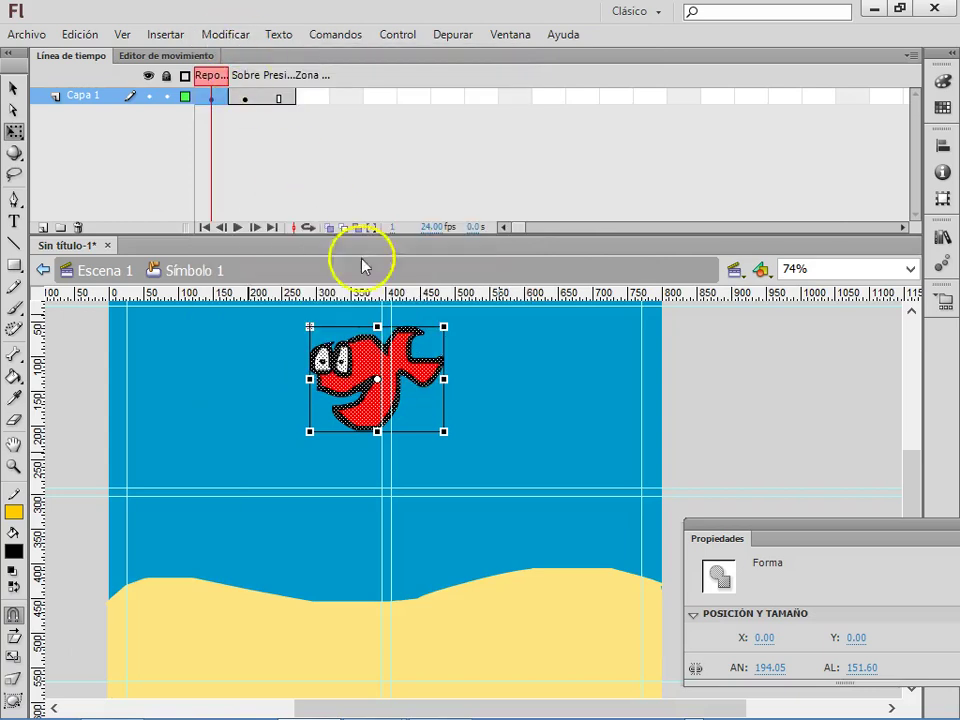
Convert the selected fish shapes to a movie clip symbol named "pez flota1".
right_click(374, 362)
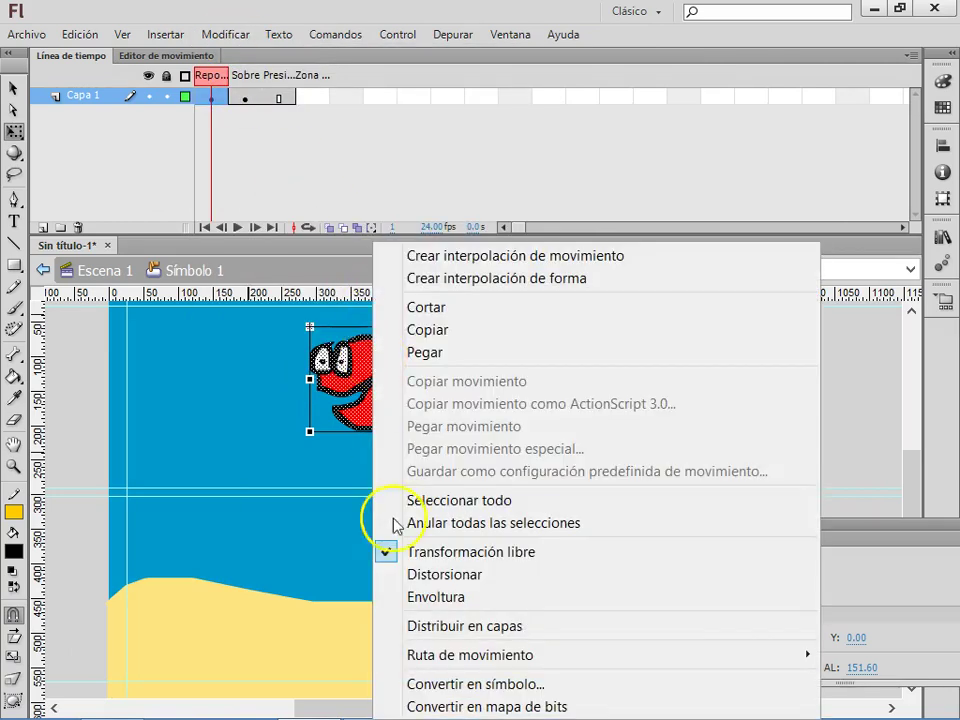
left_click(455, 685)
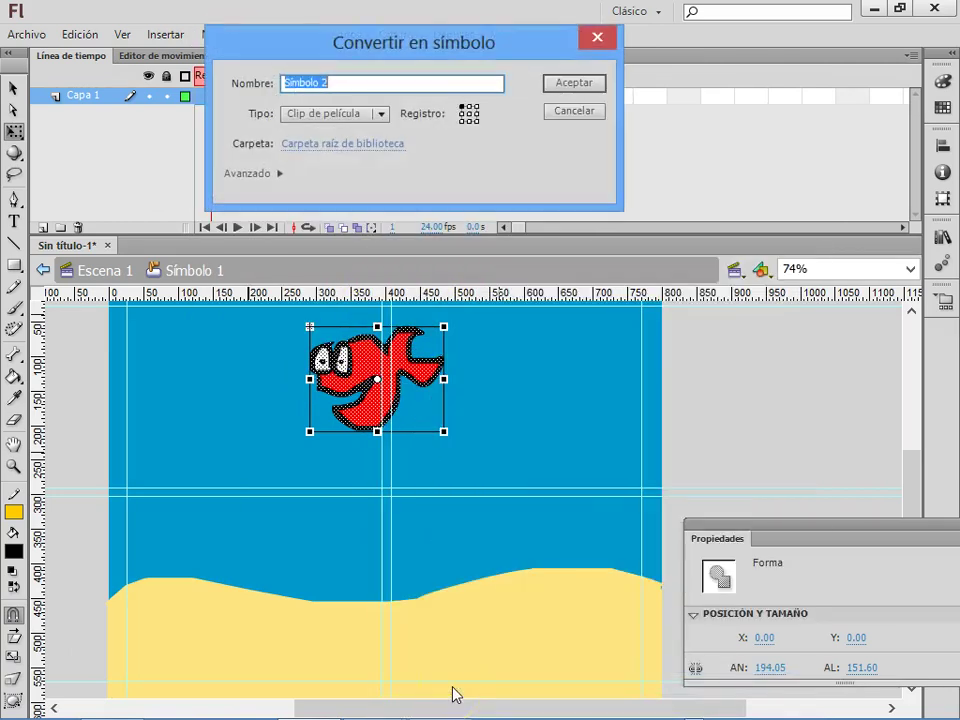
type("pez flota")
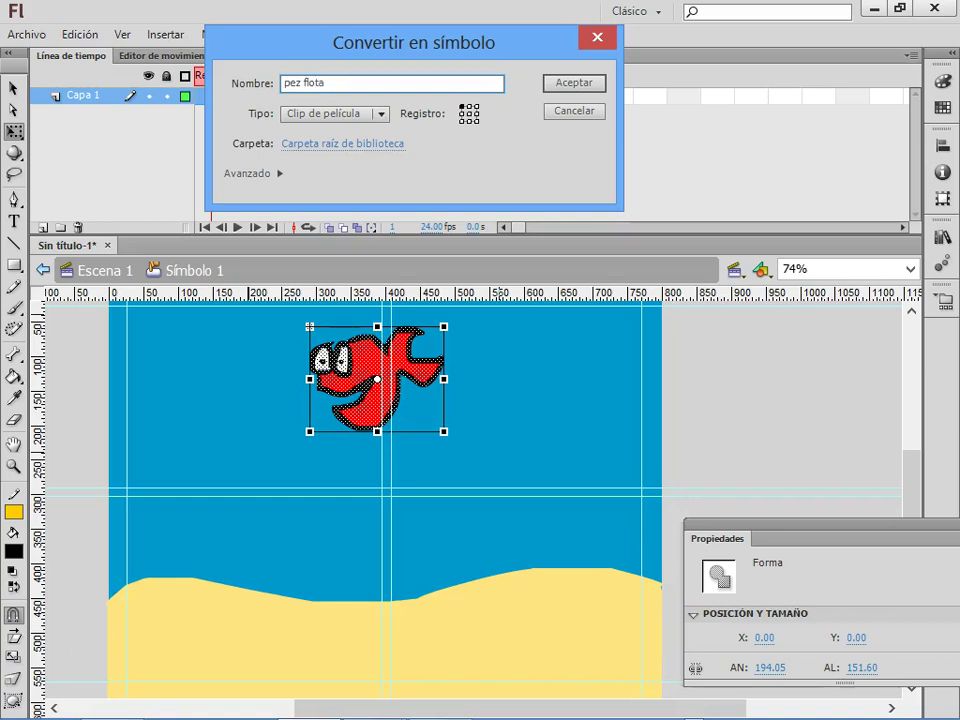
left_click(598, 86)
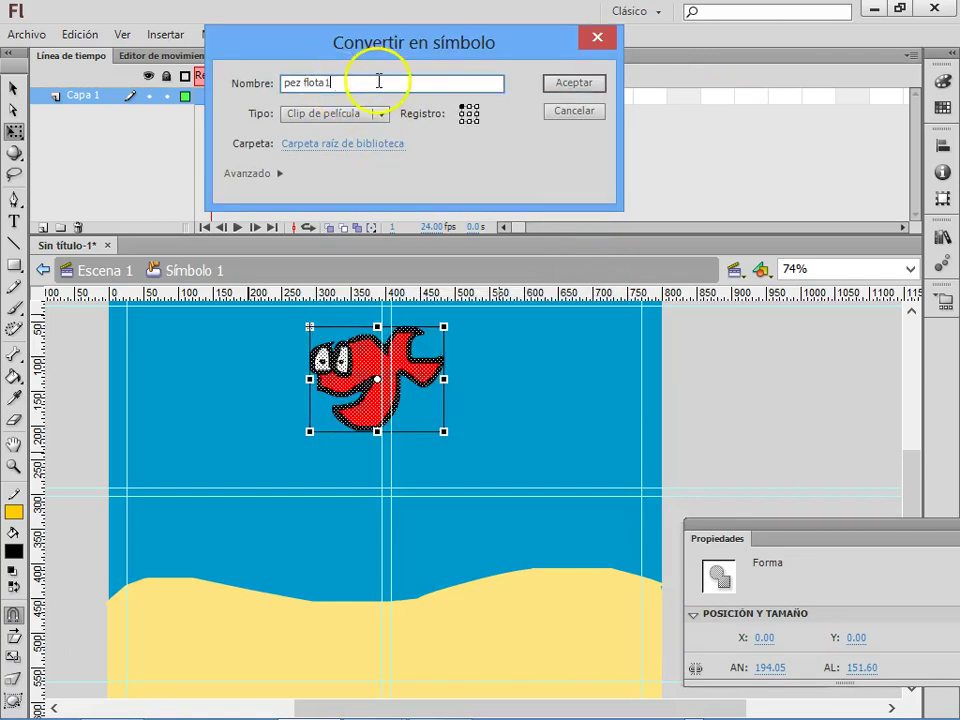
left_click(570, 84)
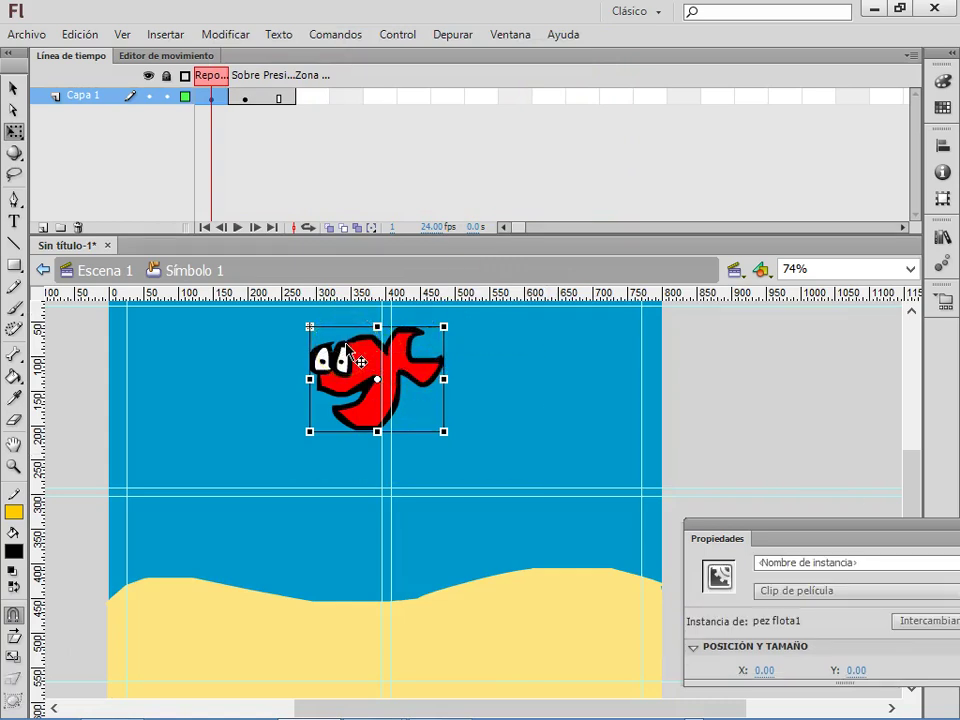
Open the pez flota1 clip for editing and create a classic tween from frame 1 to a keyframe at frame 90.
double_click(350, 350)
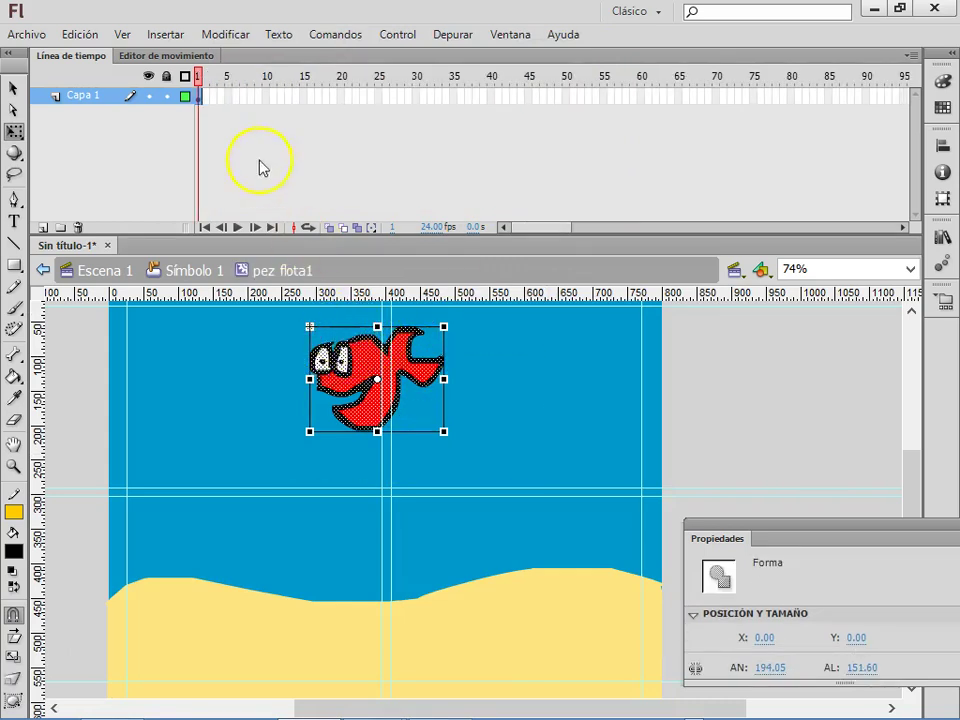
right_click(204, 100)
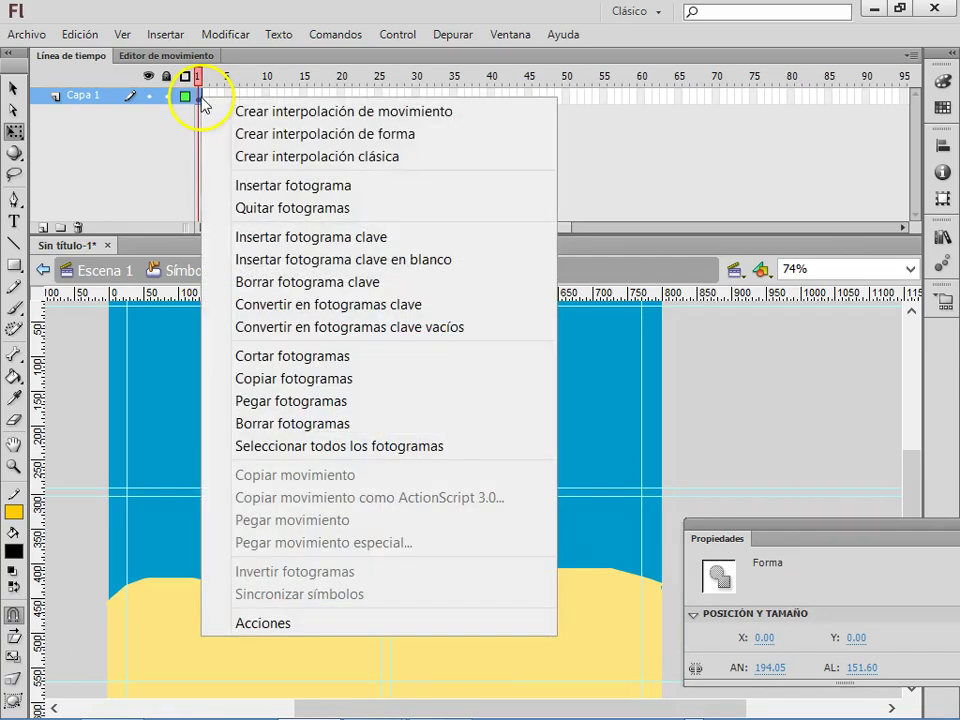
left_click(236, 154)
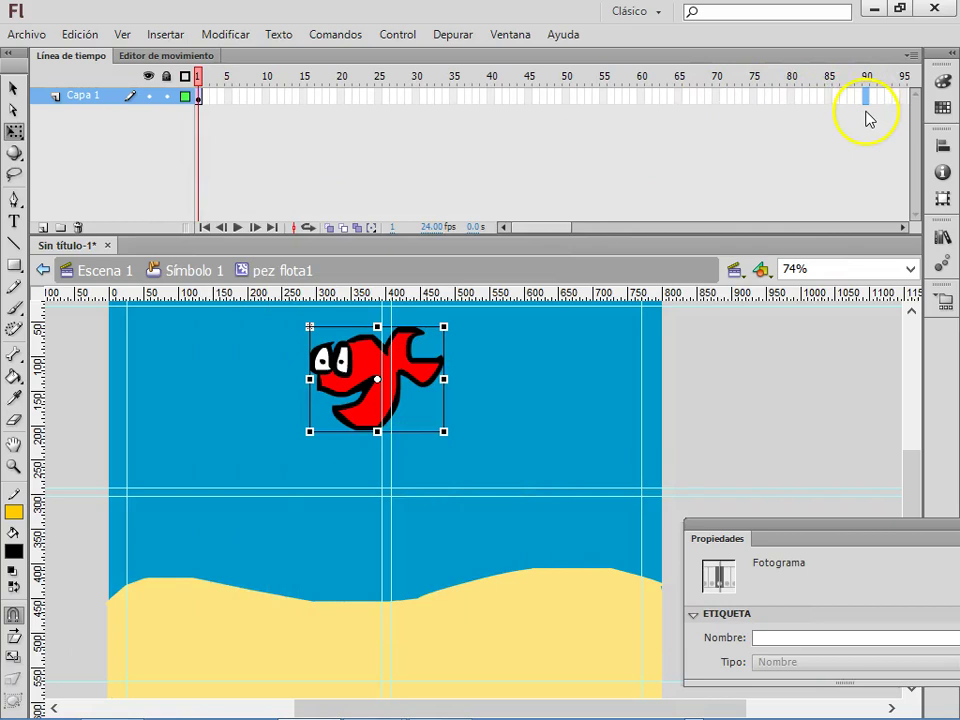
key("F6")
At frame 45 of the tween, move the fish straight down to about X 97, Y 114.
left_click(529, 97)
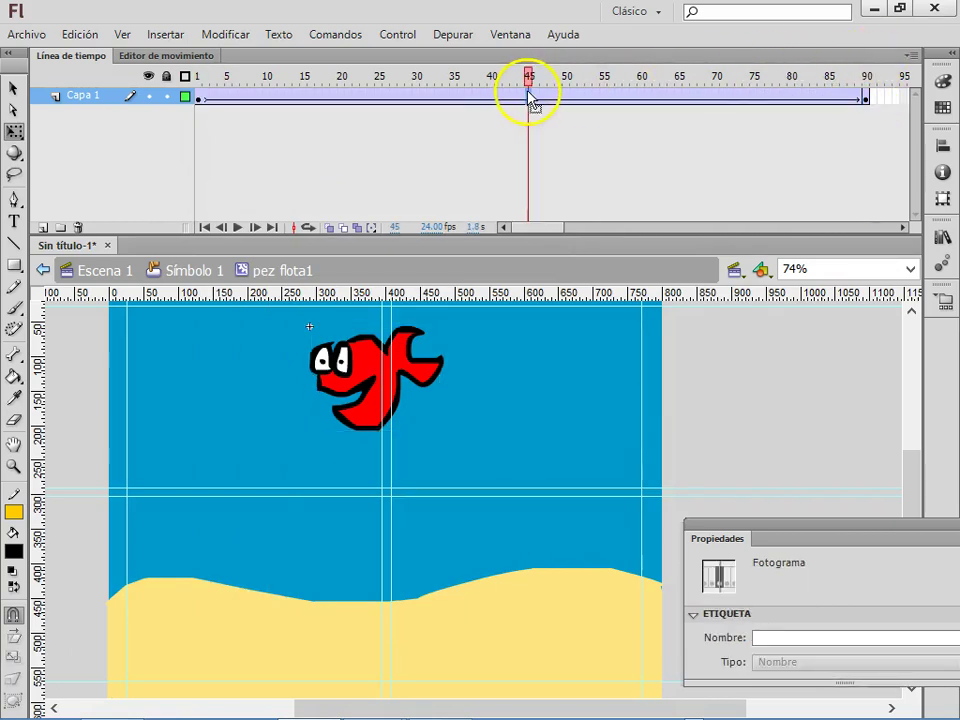
left_click(340, 385)
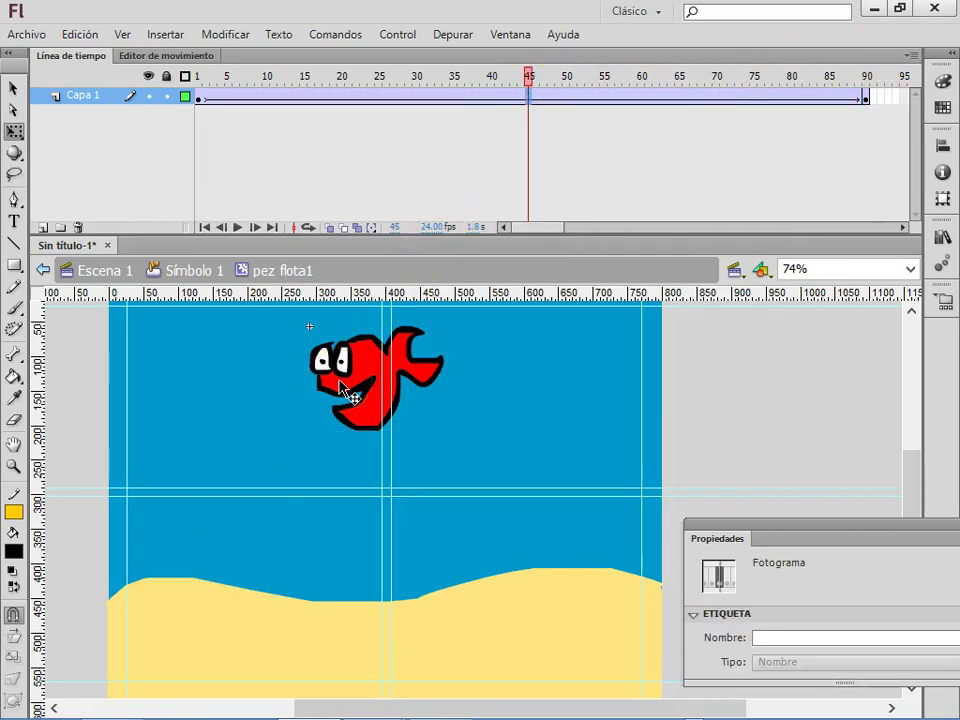
left_click_drag(340, 385, 365, 418)
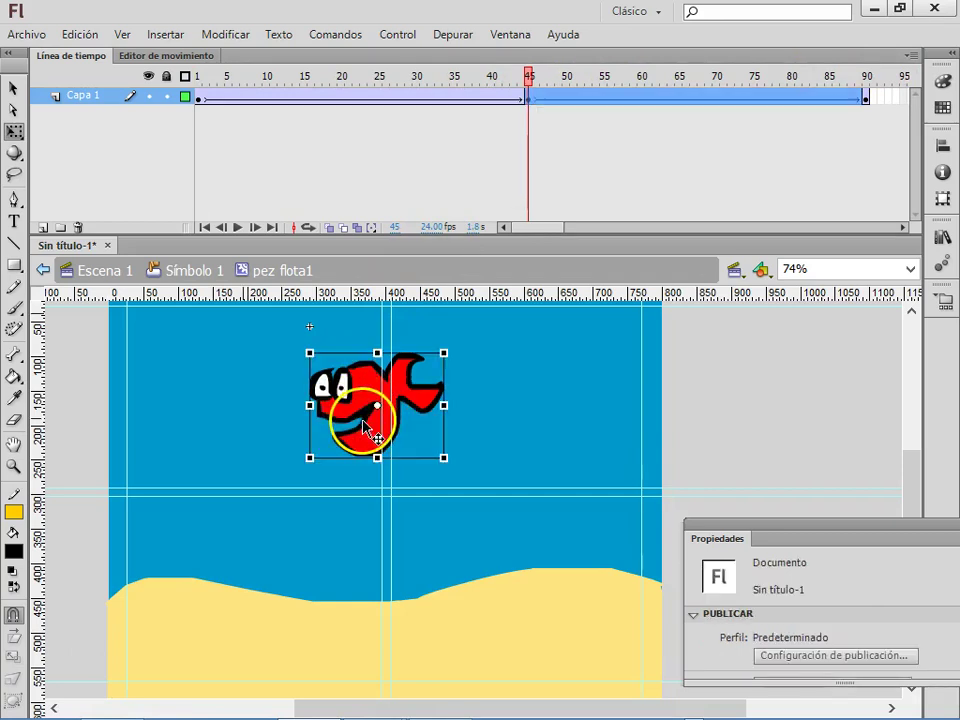
Test the movie to check the floating fish and its hover animation, and close the preview.
key("ctrl+Return")
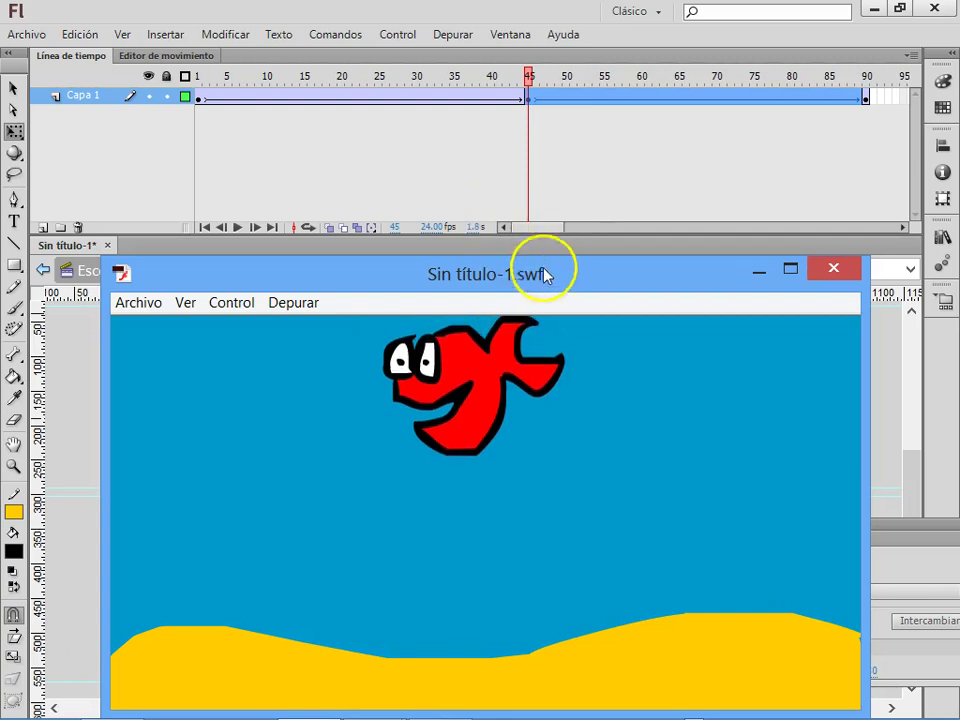
left_click_drag(545, 275, 514, 64)
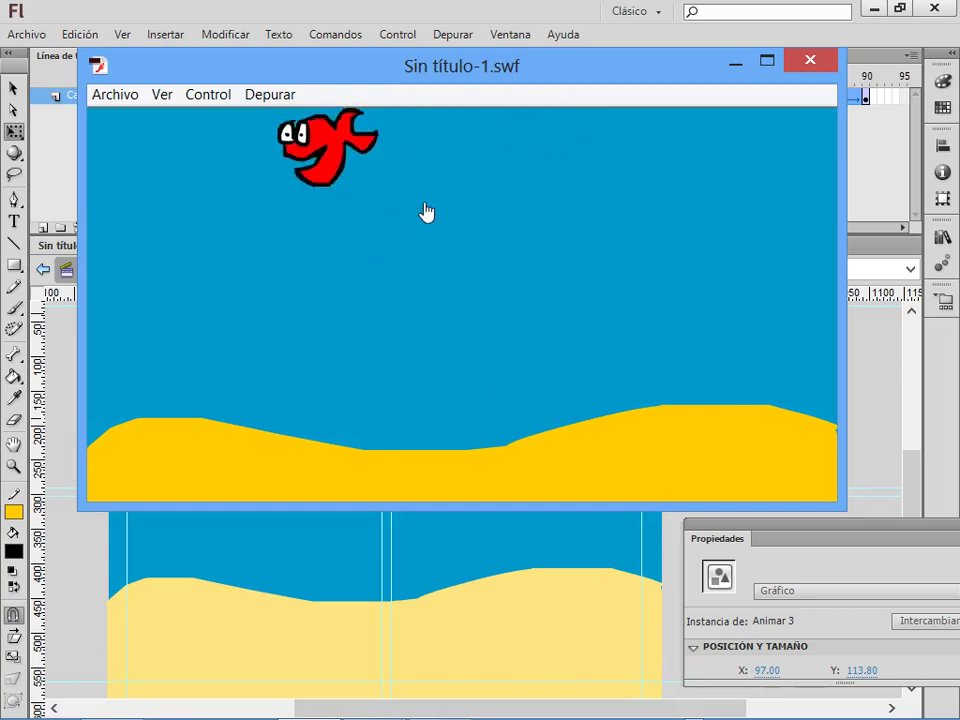
left_click(824, 64)
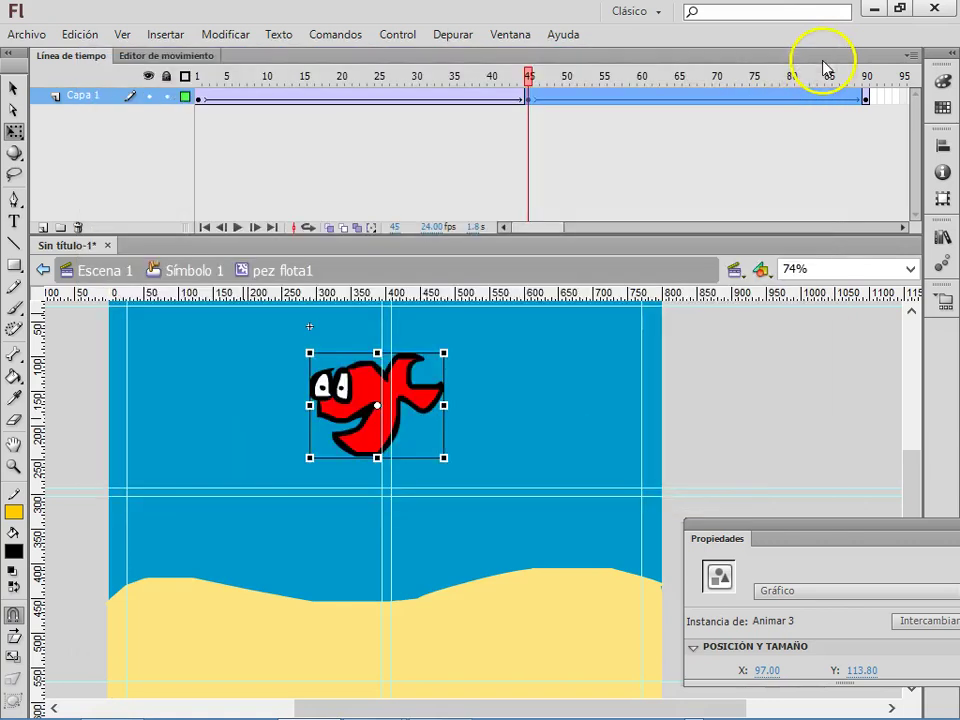
Return to Escena 1 and insert a keyframe at frame 2 of the fondo layer.
left_click(100, 271)
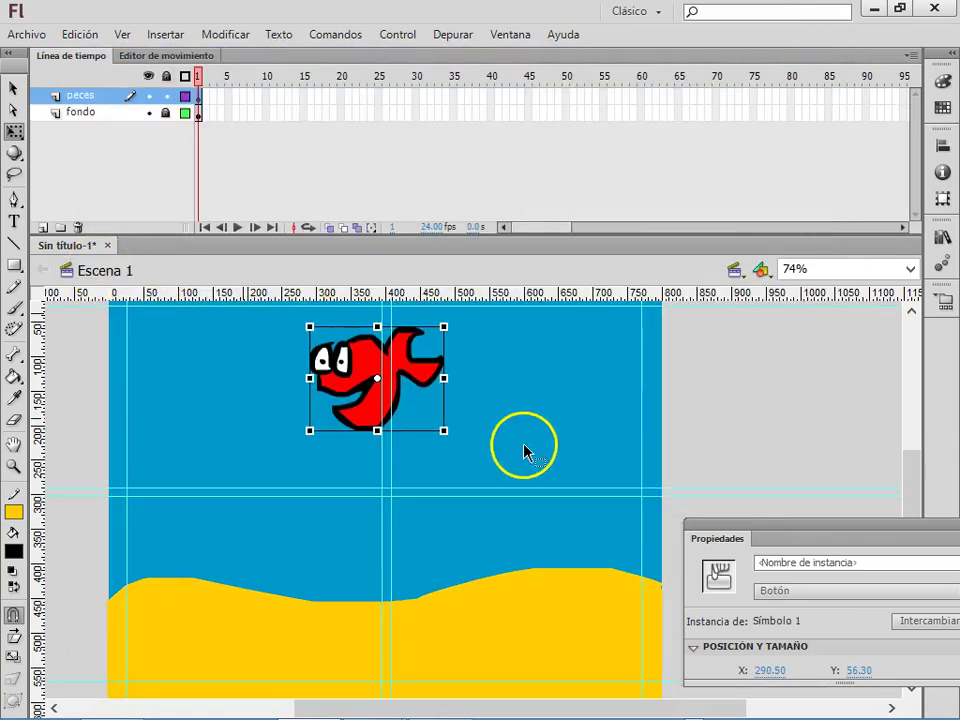
left_click_drag(660, 233, 662, 161)
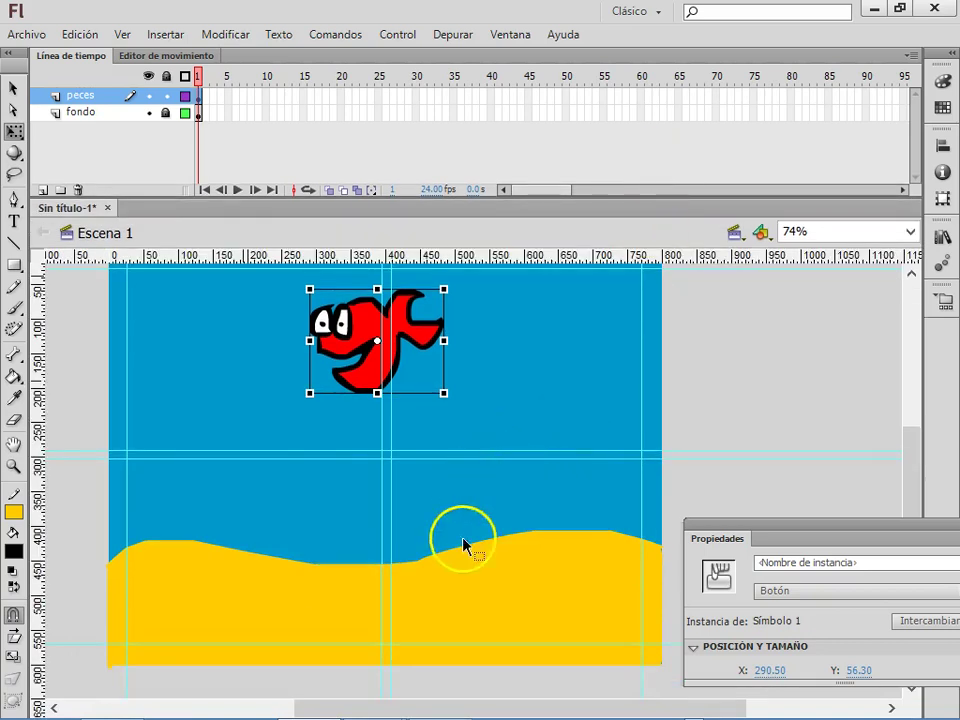
left_click(245, 367)
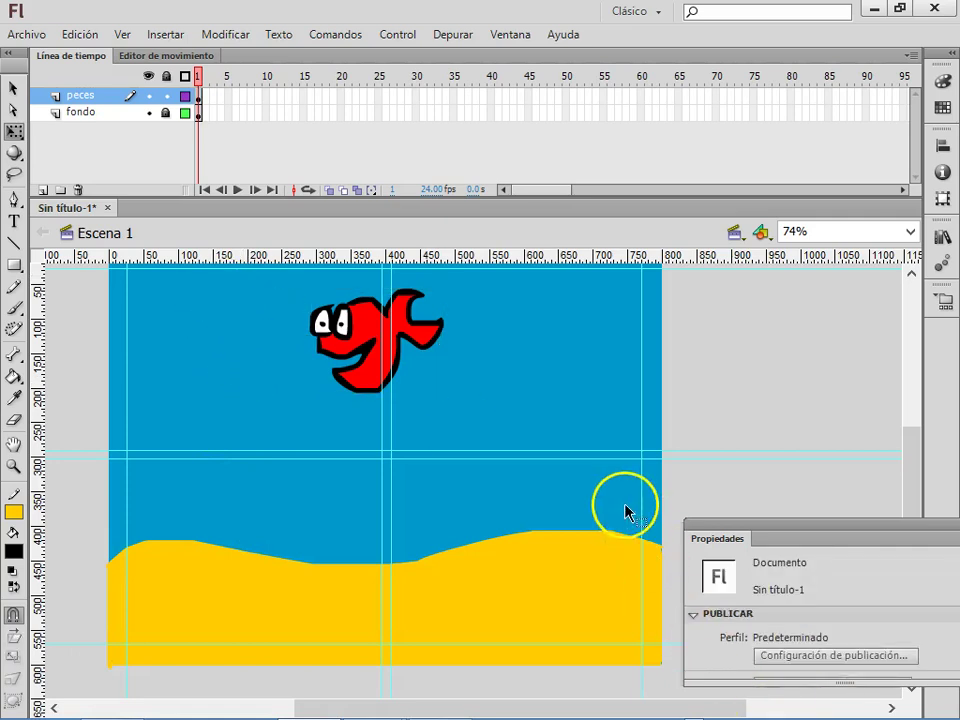
left_click(202, 114)
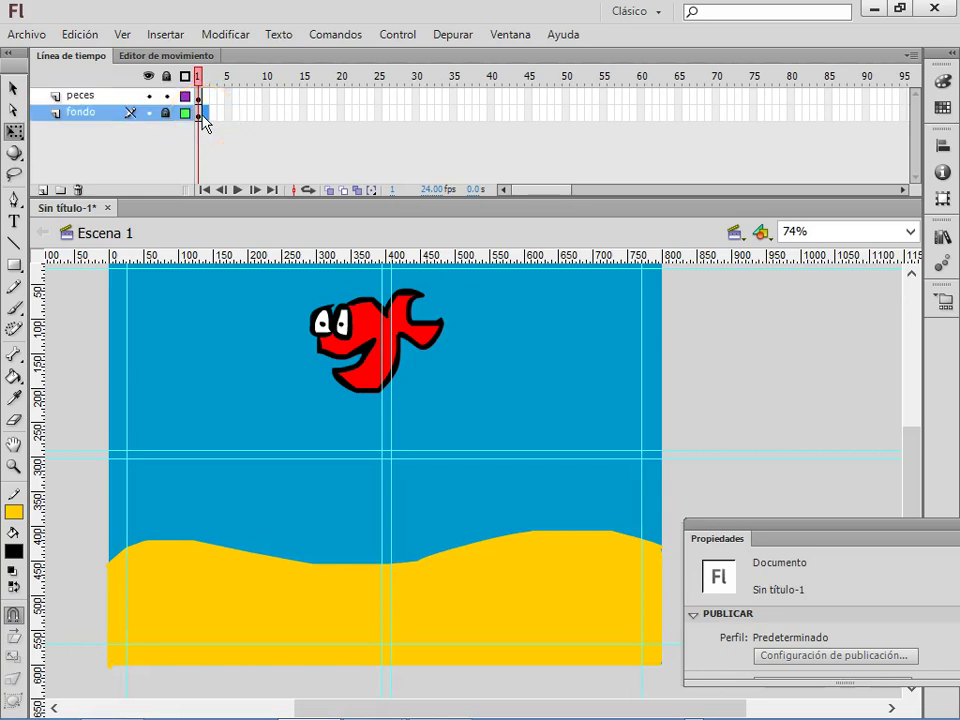
left_click(204, 114)
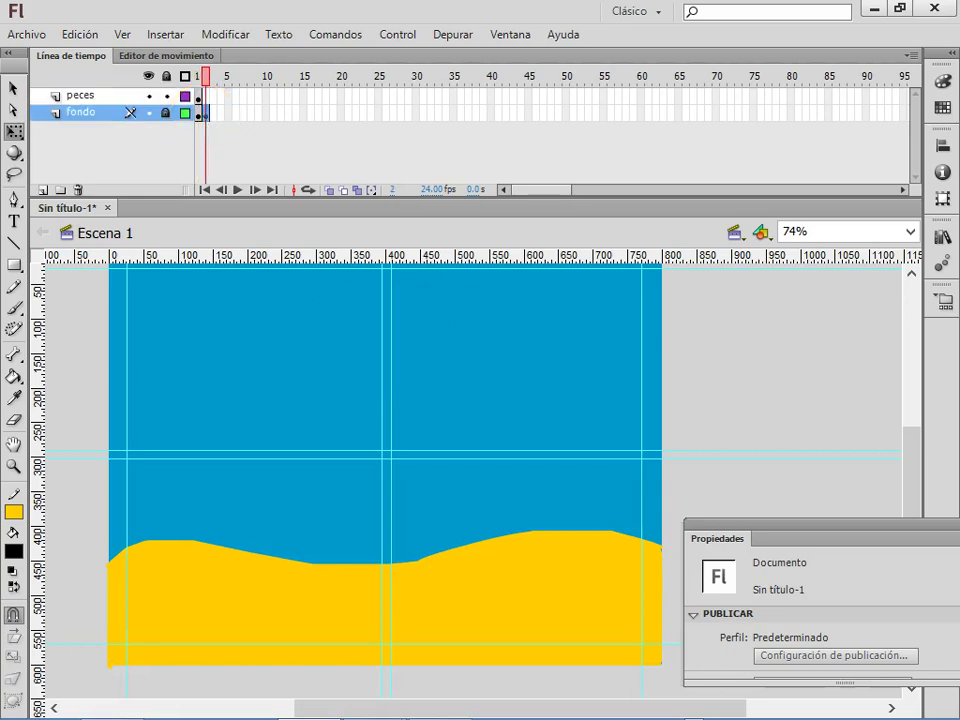
Copy the fish button from frame 1 of the peces layer and paste it into frame 2 of the fondo layer.
left_click(199, 96)
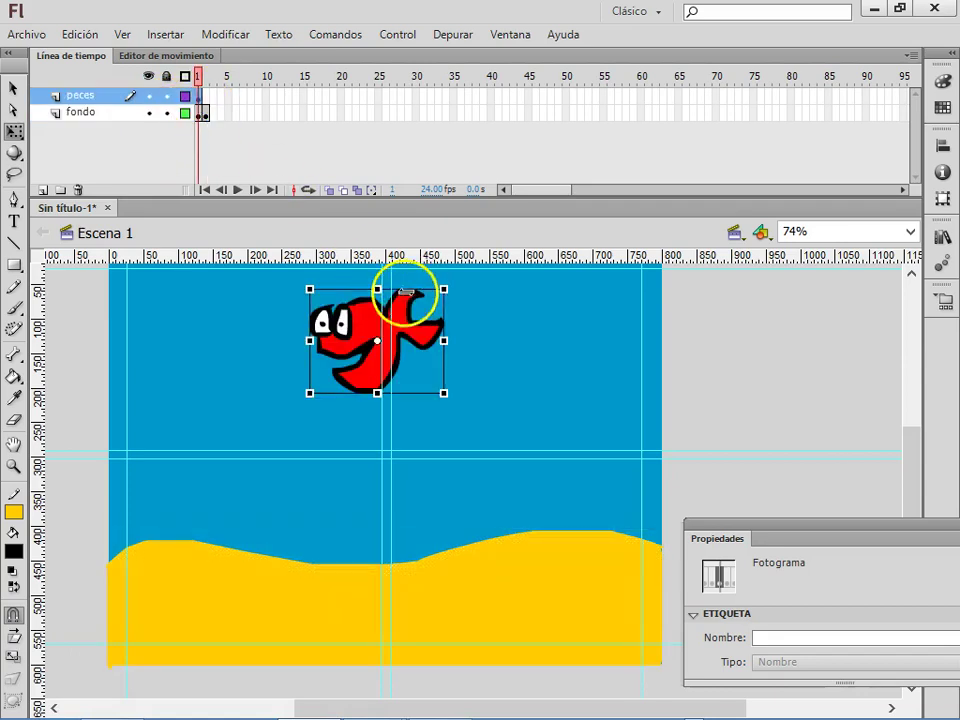
right_click(364, 321)
left_click(385, 118)
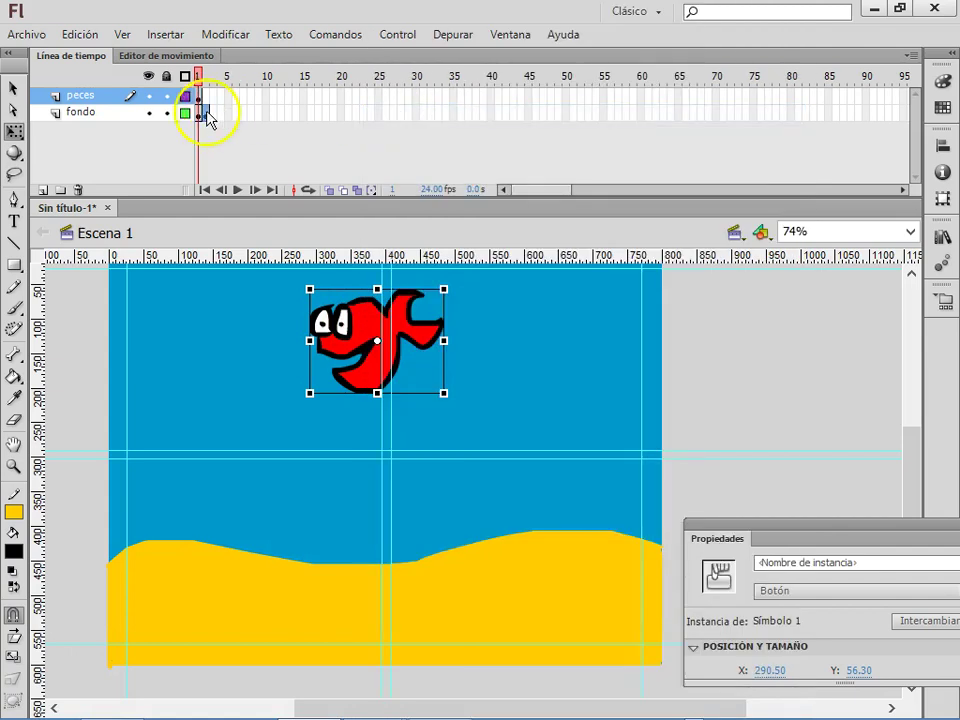
left_click(205, 113)
right_click(484, 396)
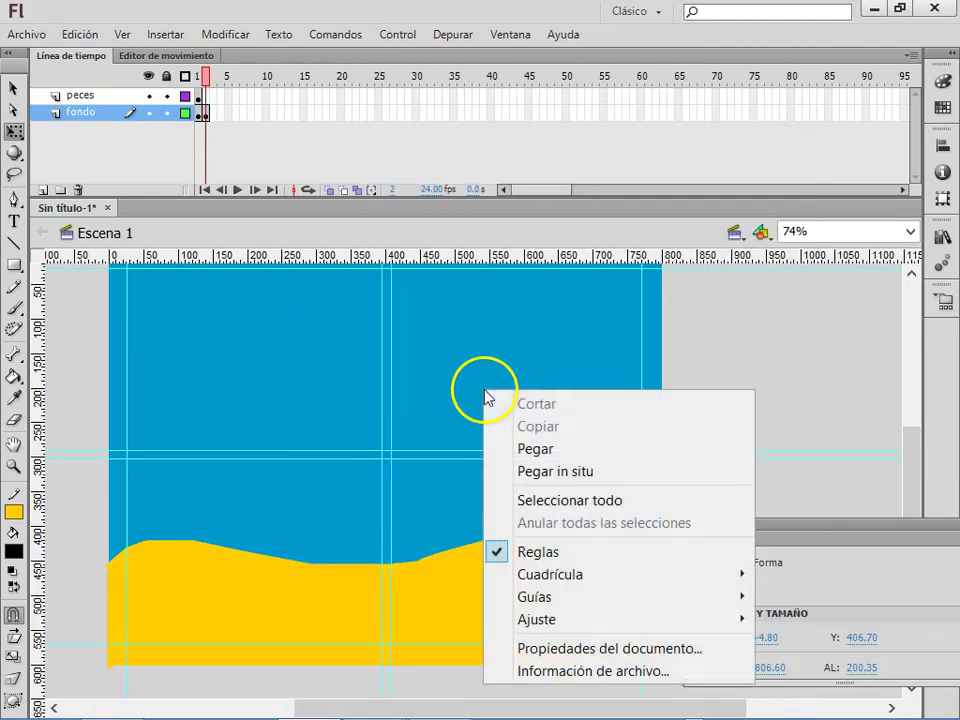
left_click(536, 452)
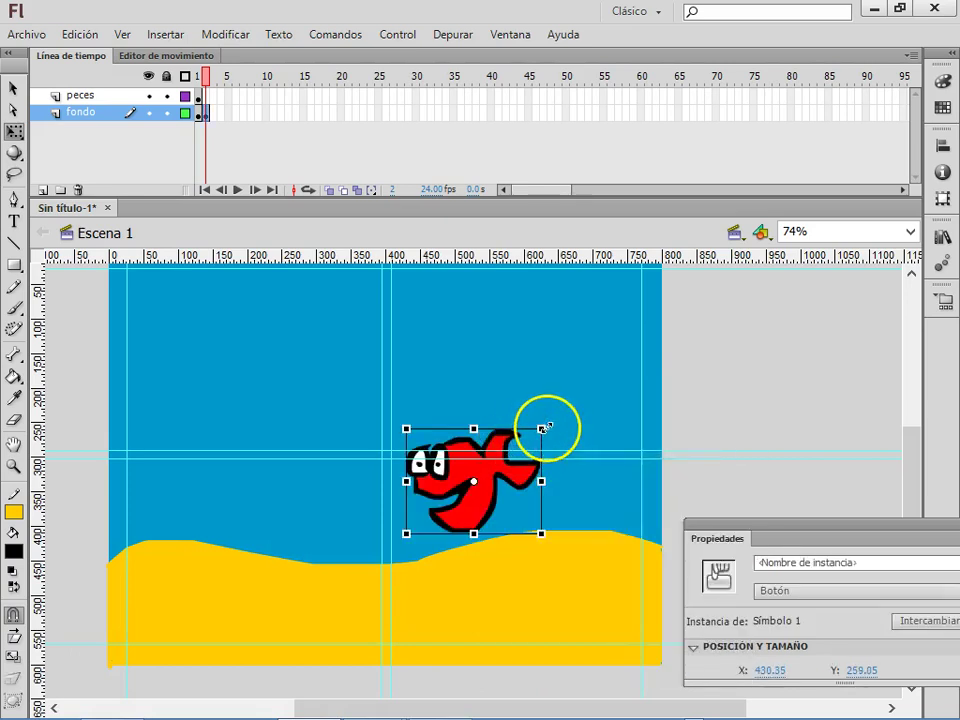
Enlarge the pasted fish to about 606 by 473 and place it at about X 399, Y 44.
left_click_drag(542, 428, 683, 317)
left_click_drag(506, 393, 626, 358)
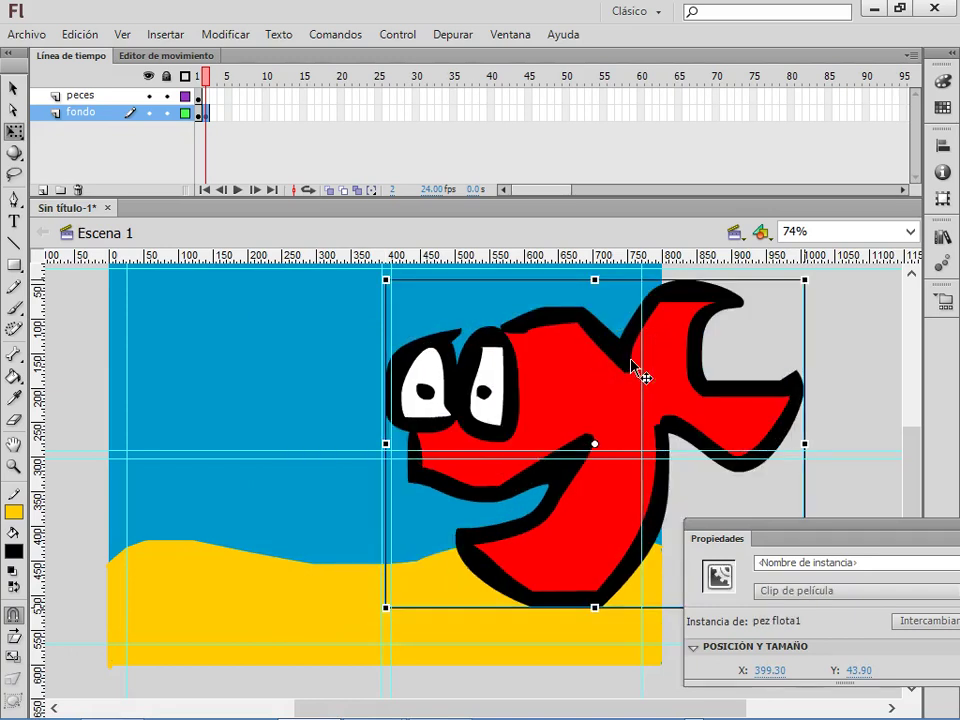
Break the enlarged fish apart into plain shapes and group them as one object.
key("ctrl+b")
key("ctrl+b")
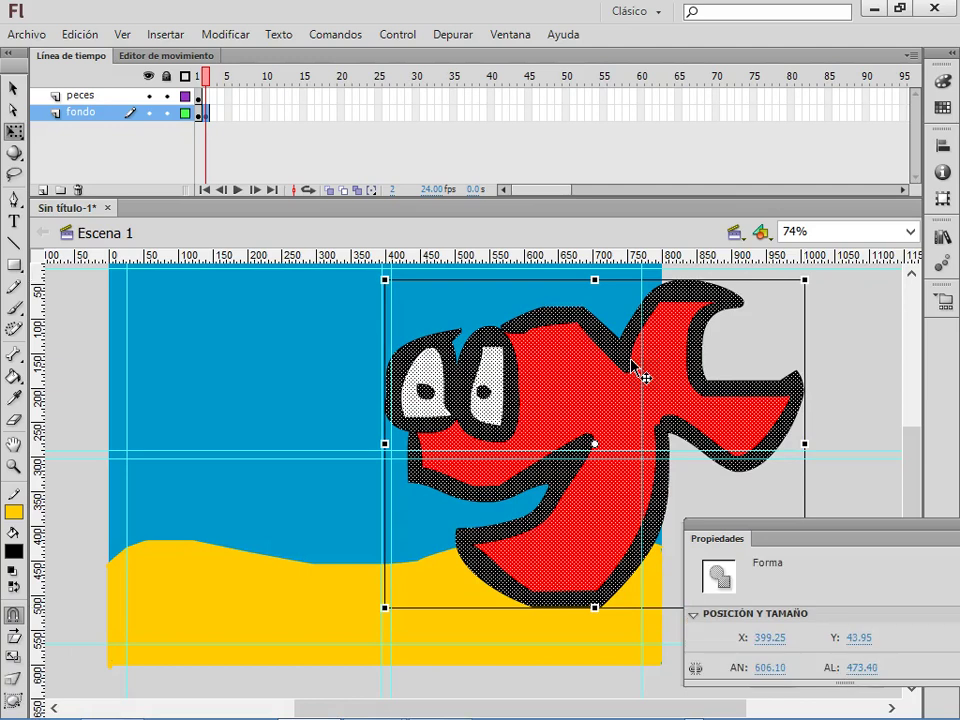
key("ctrl+g")
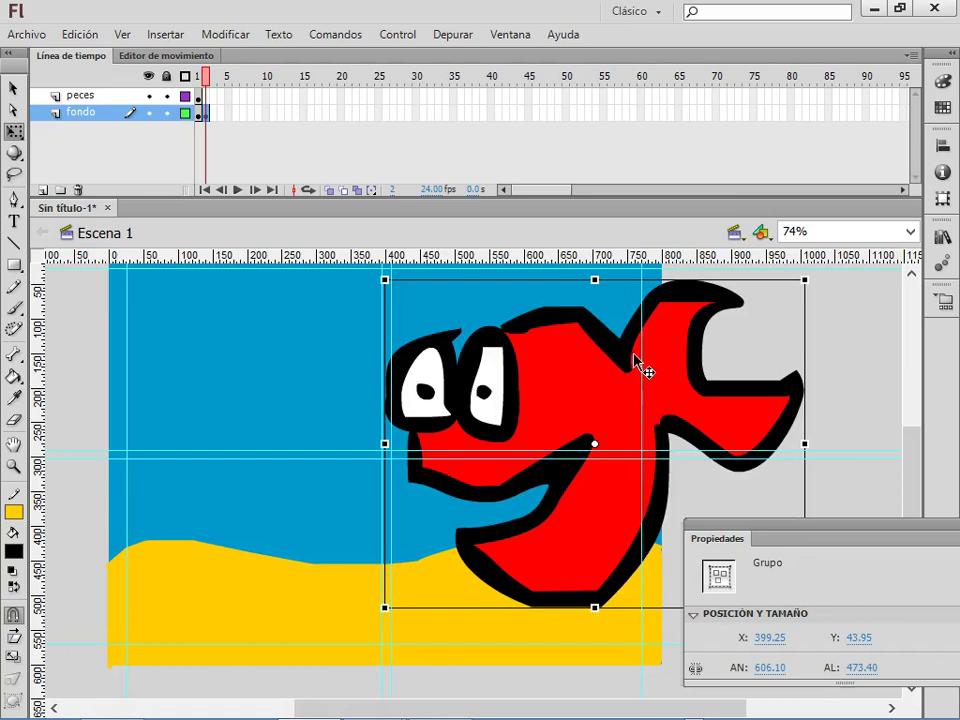
Add a horizontal guide near the upper edge of the stage as a reference for the title text.
key("b")
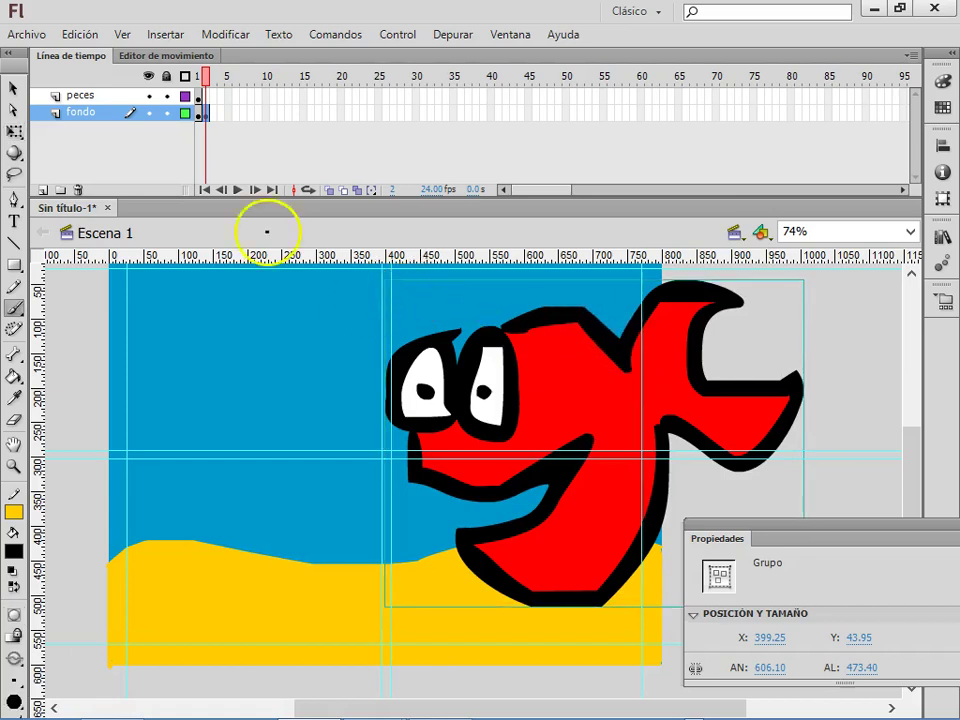
left_click(13, 88)
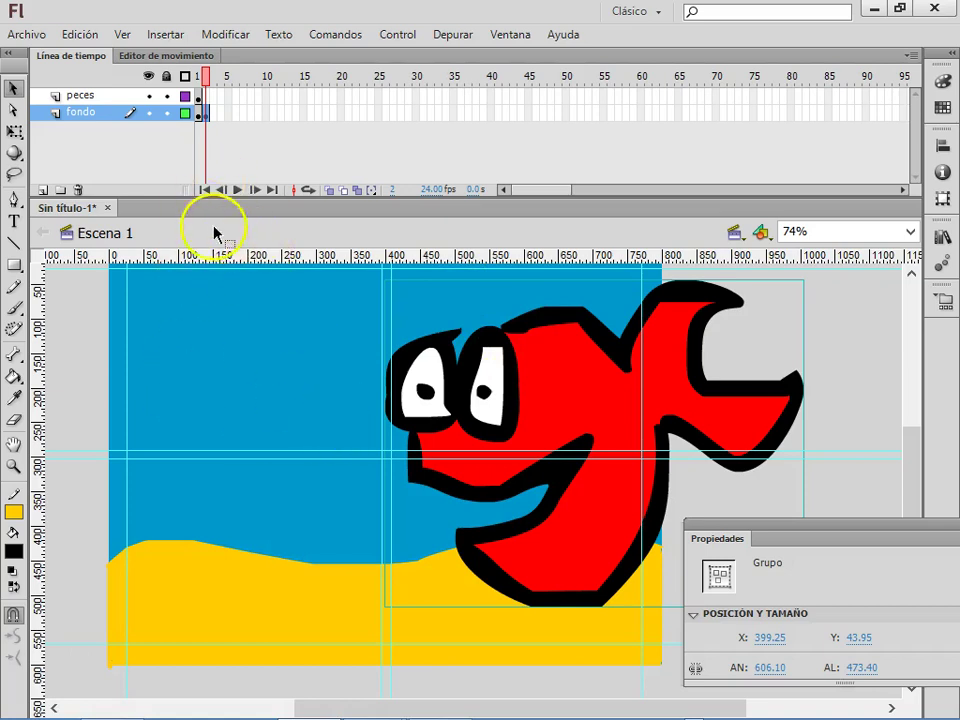
left_click_drag(208, 262, 214, 302)
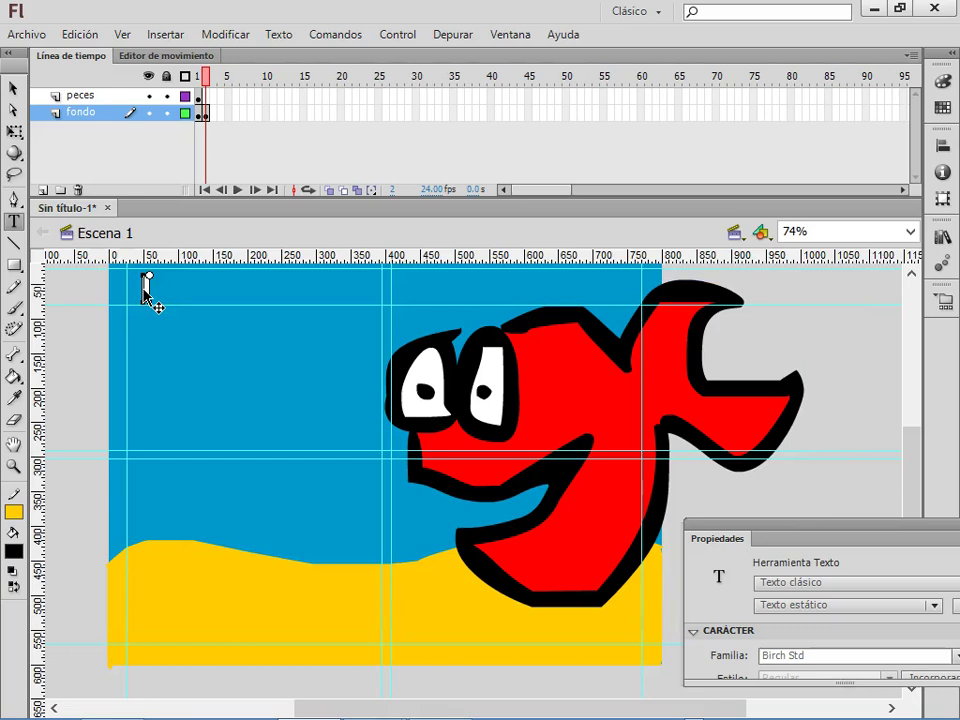
Add the static text "Pez" near the stage's upper-left corner in frame 2 of the fondo layer.
left_click(146, 288)
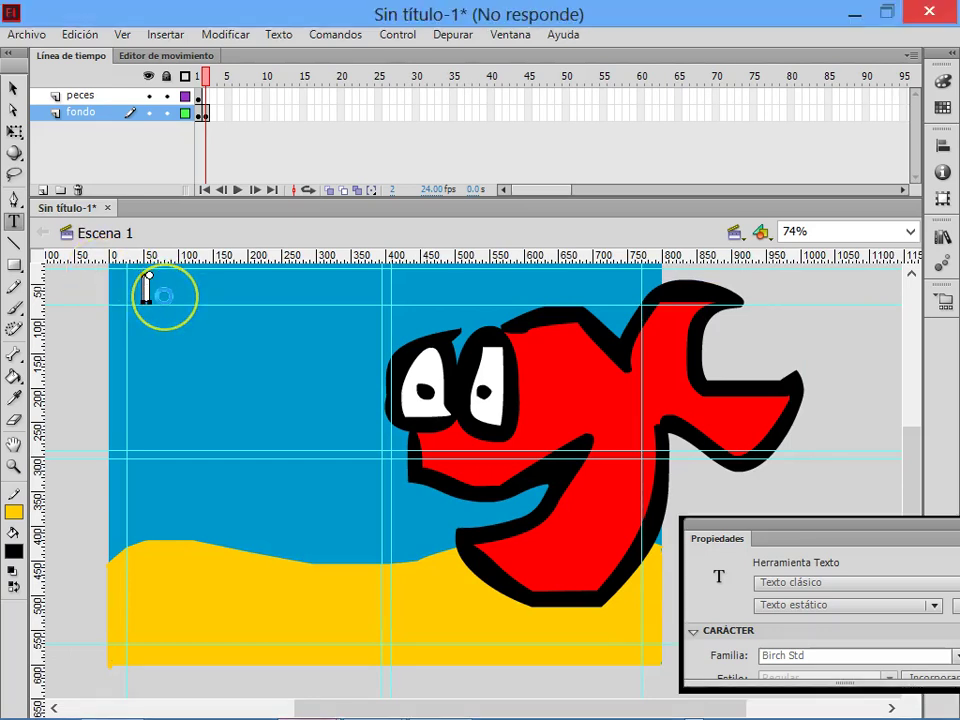
type("Pey")
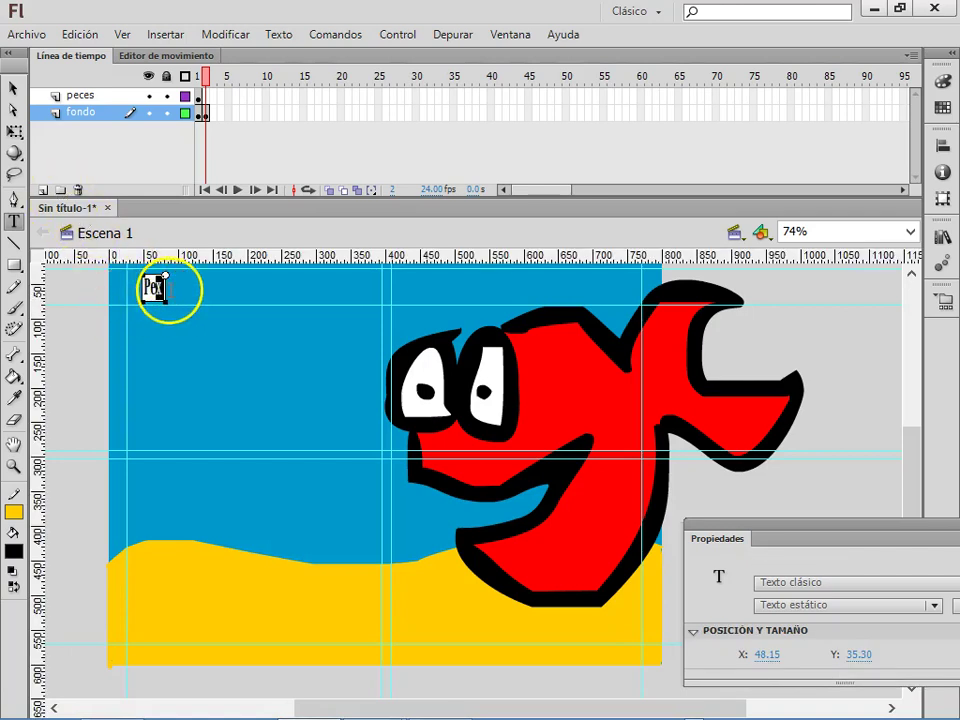
left_click(13, 88)
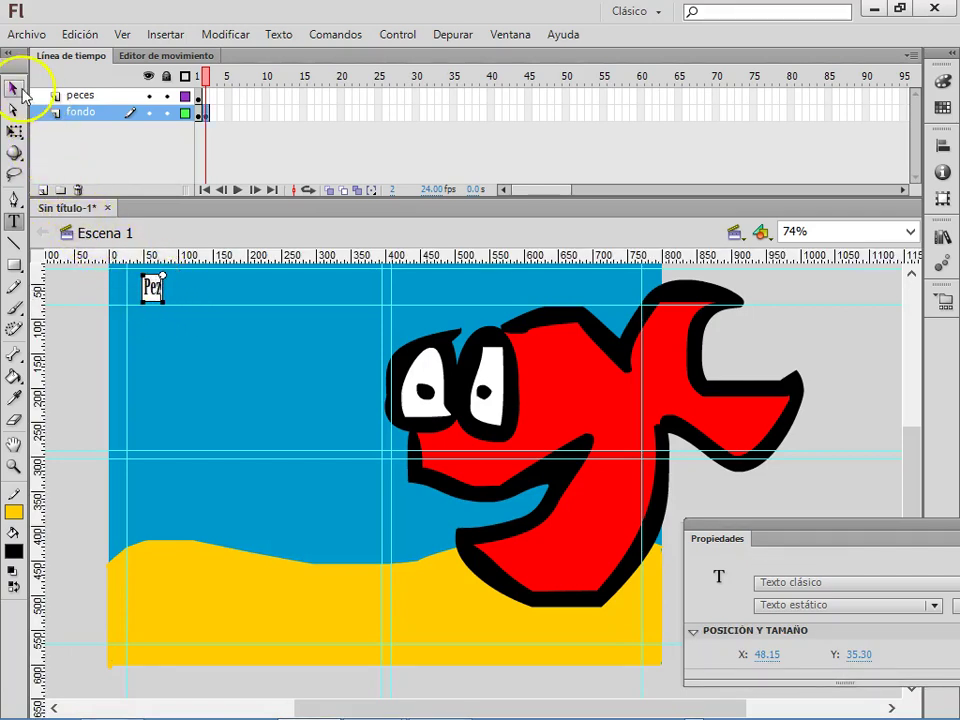
left_click(268, 326)
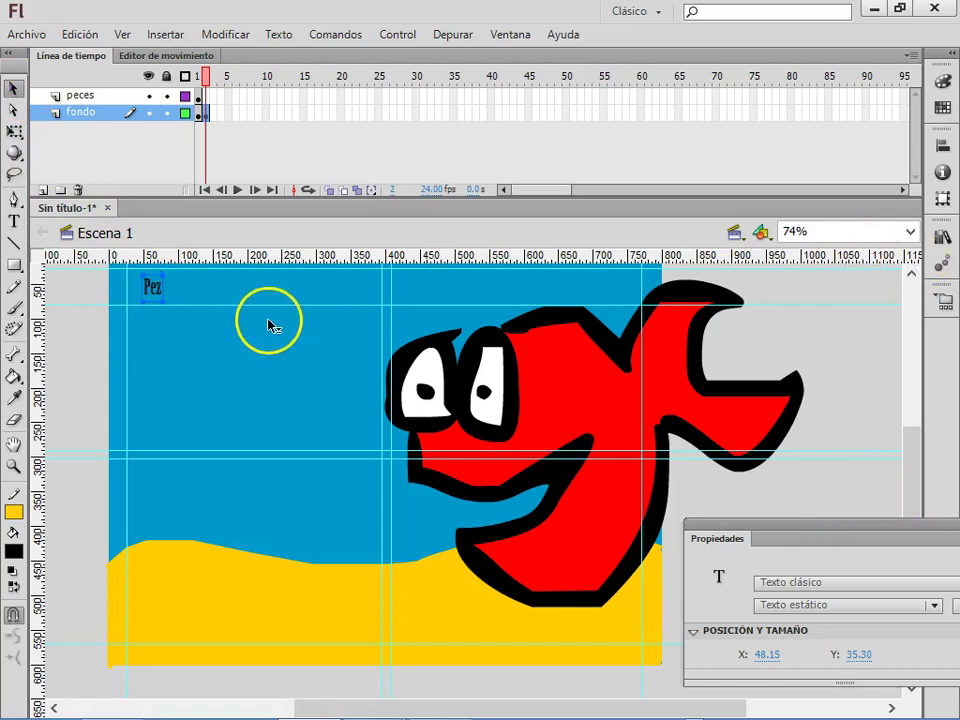
Set the "Pez" text to the Brush Script Std font at 96 pt.
left_click_drag(849, 521, 761, 197)
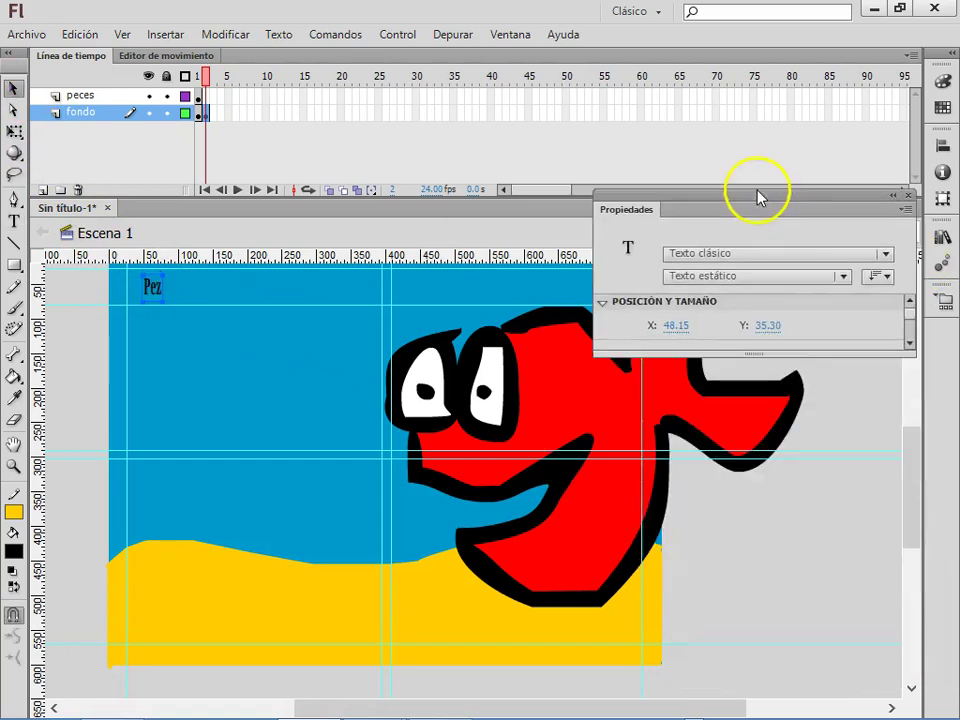
left_click_drag(864, 380, 915, 639)
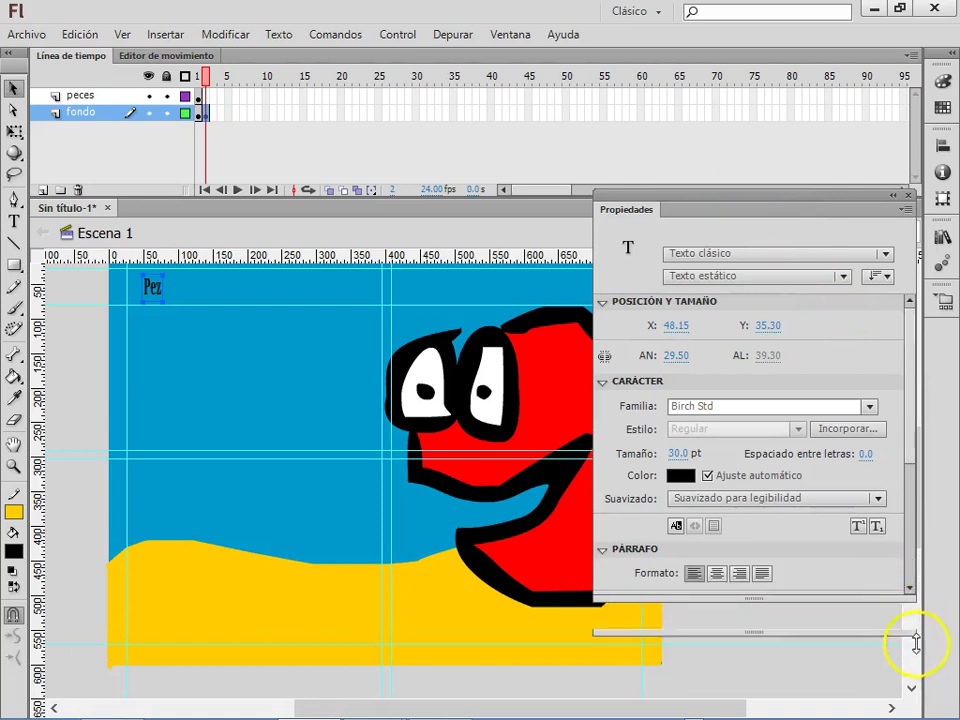
left_click(872, 408)
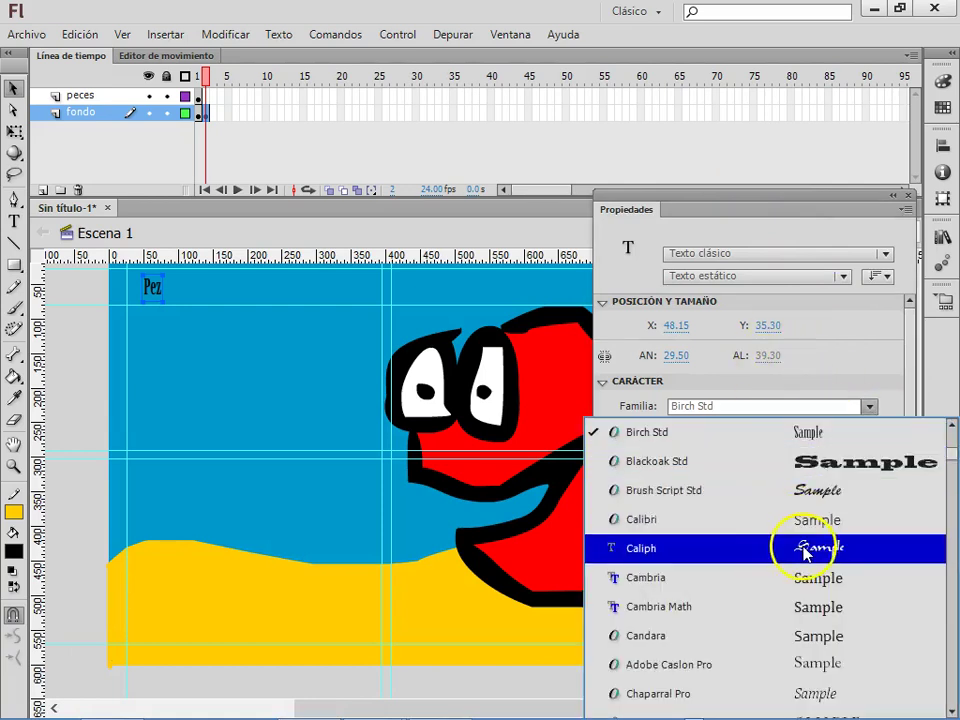
left_click(805, 490)
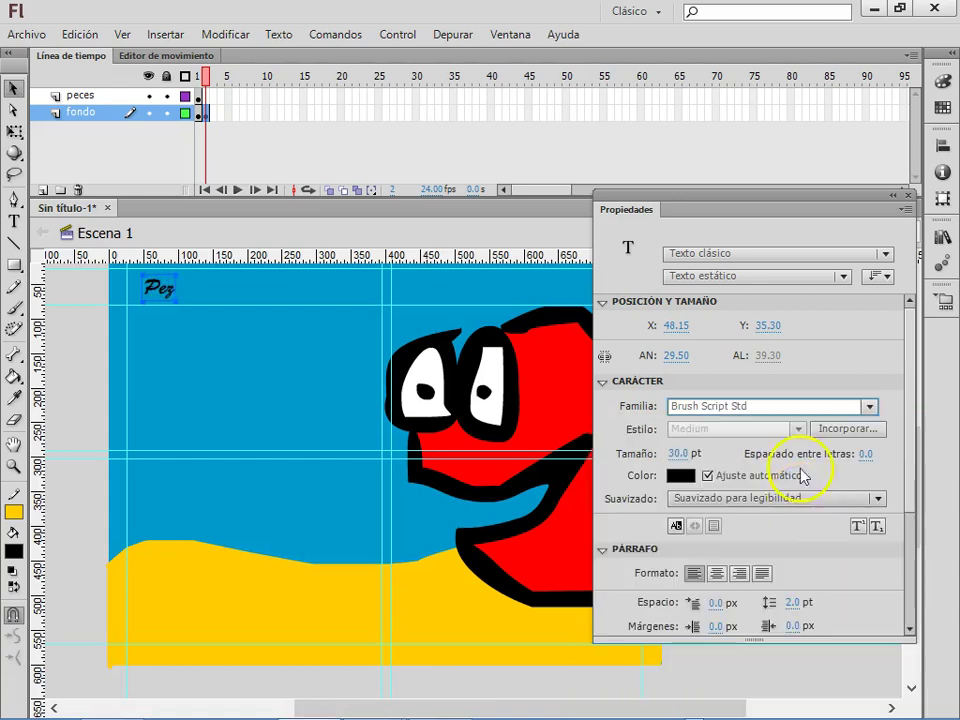
left_click(683, 454)
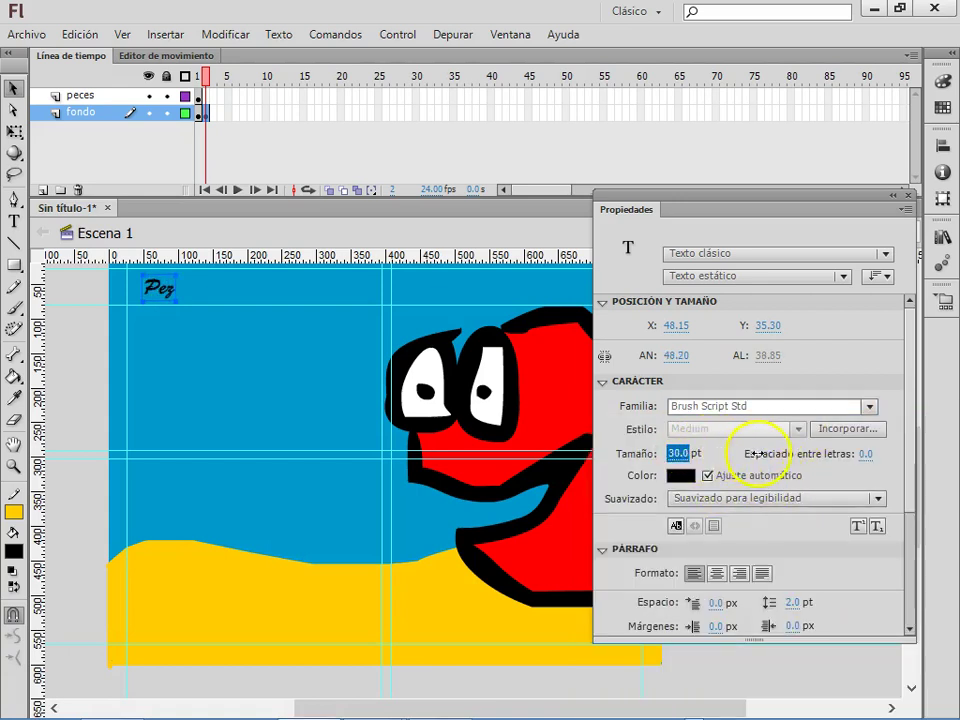
type("96")
key("Return")
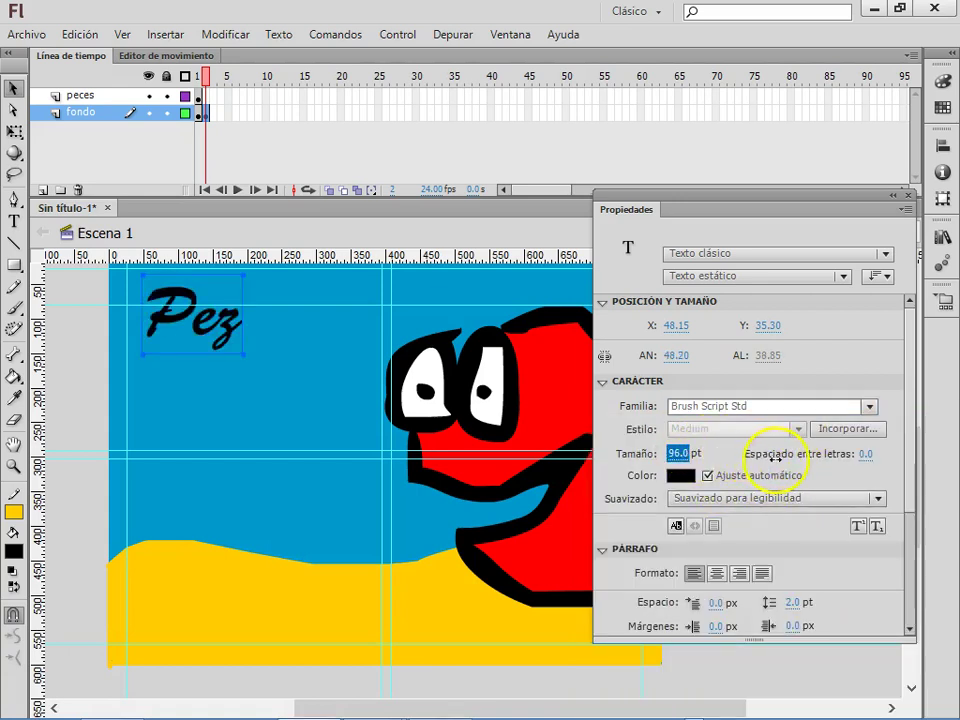
Change the colour of the "Pez" title to dark grey.
left_click(681, 476)
left_click(684, 541)
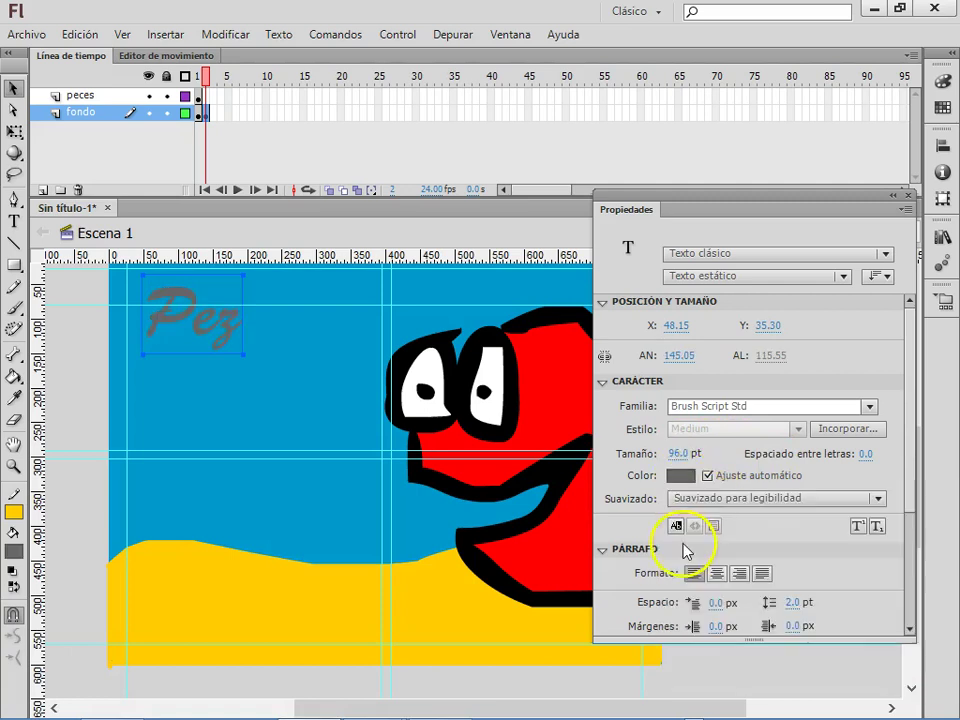
left_click(678, 476)
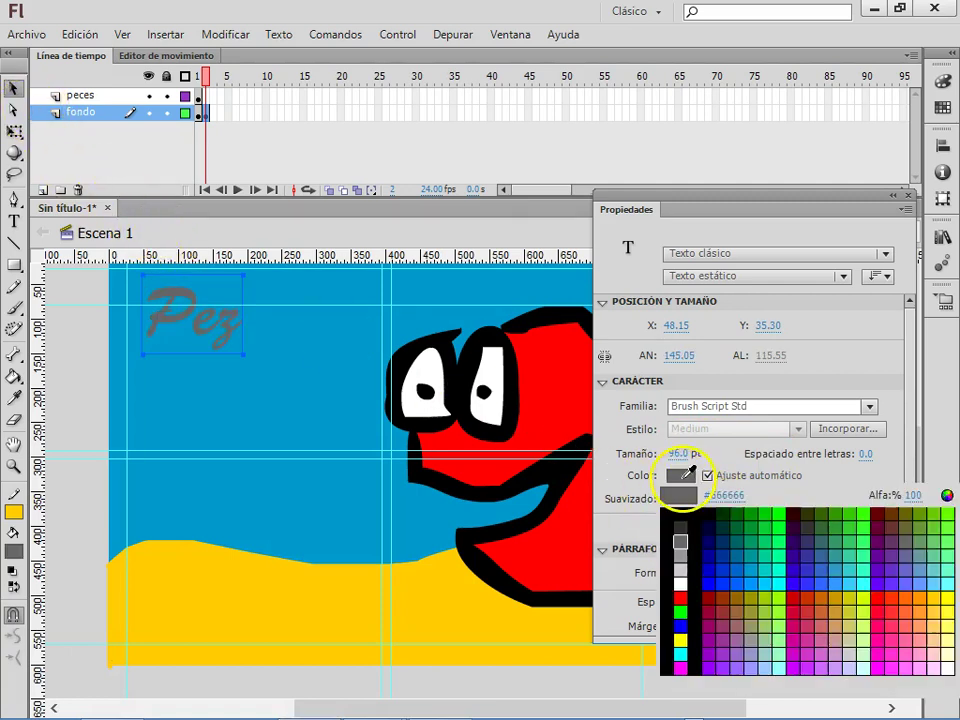
left_click(678, 538)
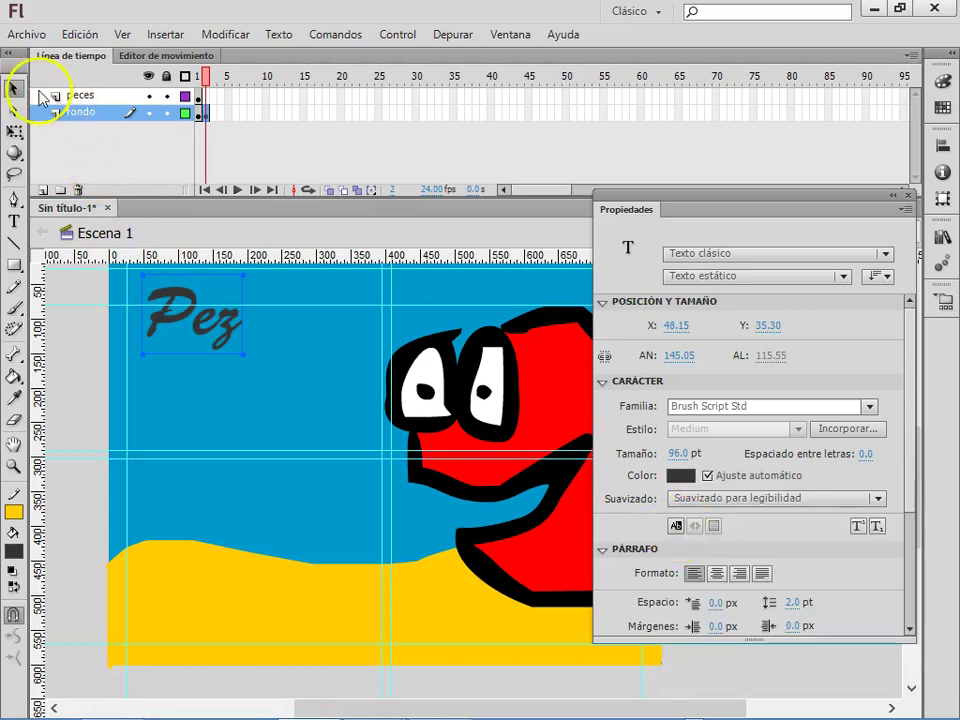
Move the "Pez" title to about X 26.5, Y 8 and lower the horizontal guide to its baseline.
mouse_move(184, 326)
left_mouse_down()
mouse_move(166, 298)
mouse_move(188, 323)
left_mouse_up()
key("Down")
key("Down")
key("Down")
key("Down")
key("Down")
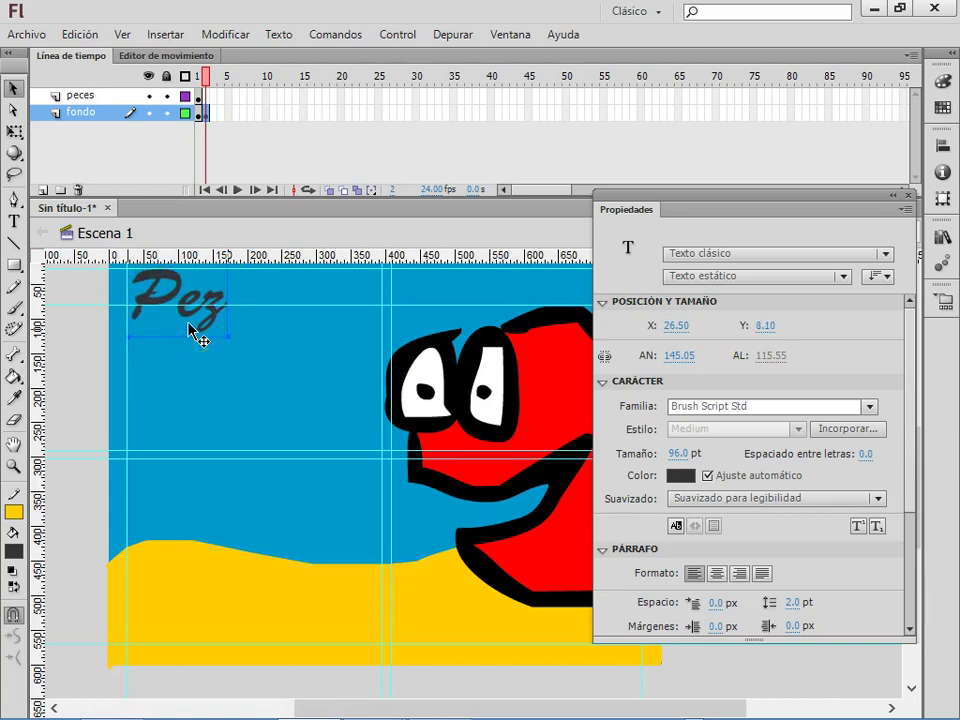
key("Down")
key("Down")
left_click(311, 316)
left_click_drag(321, 321, 320, 318)
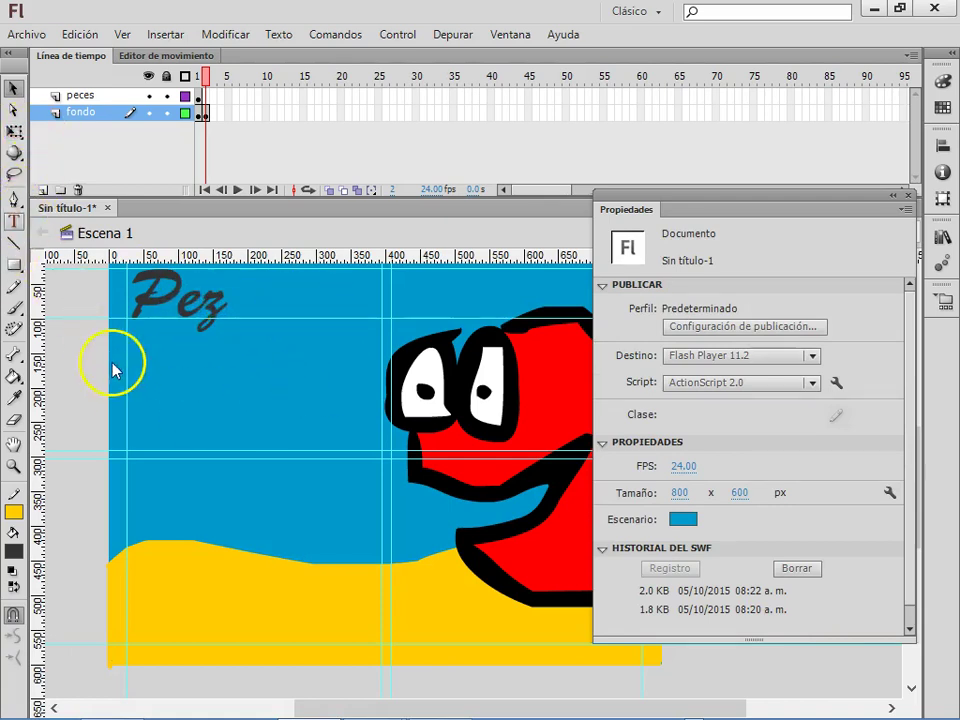
Create a text block about 370 px wide below the title and fill it with the placeholder "fyhbkgghbhiuguyhhggkhv b".
key("t")
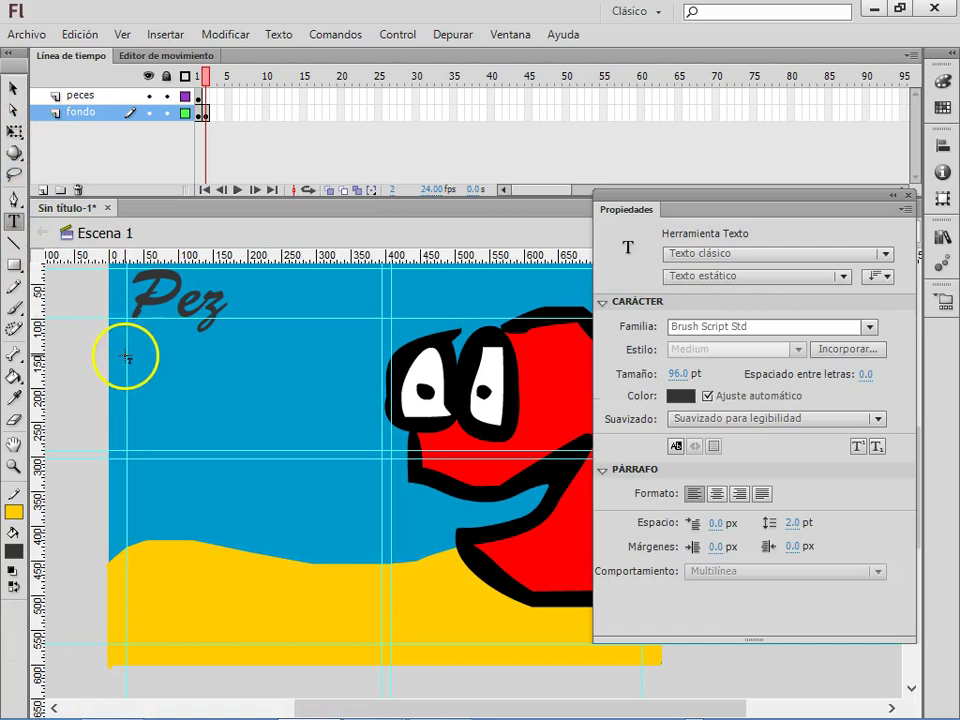
left_click_drag(129, 354, 375, 446)
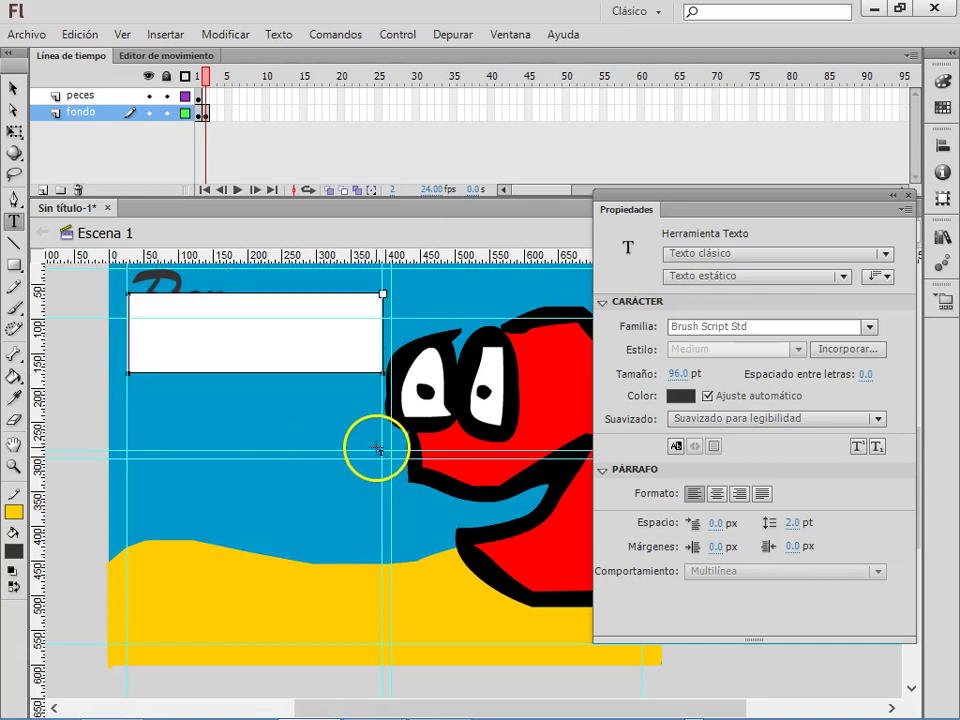
type("fyh")
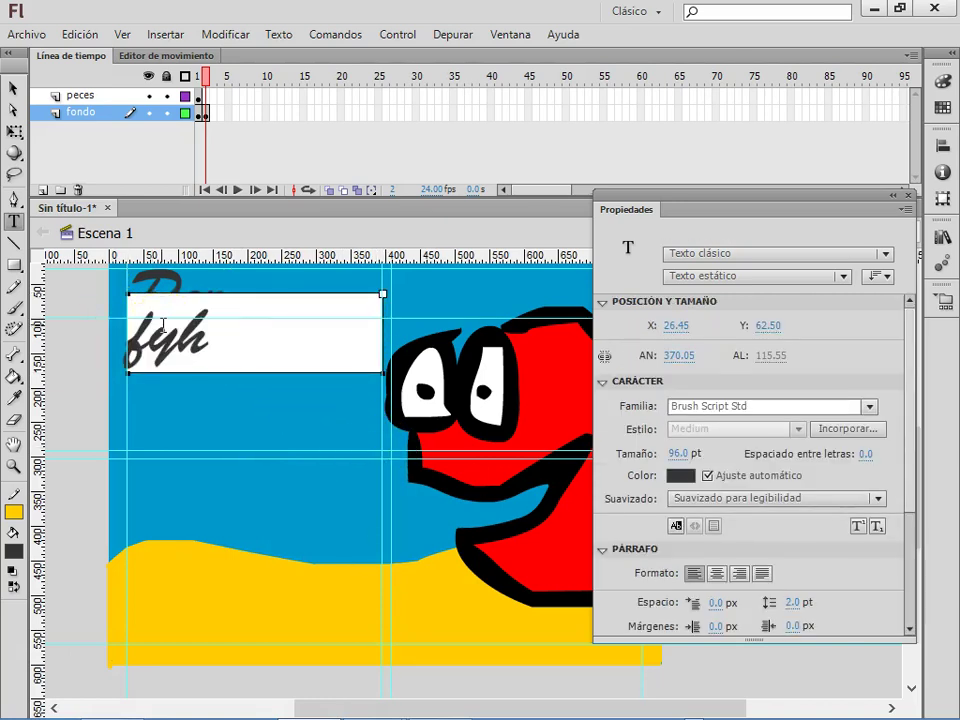
type("bkgghbhiuguyh")
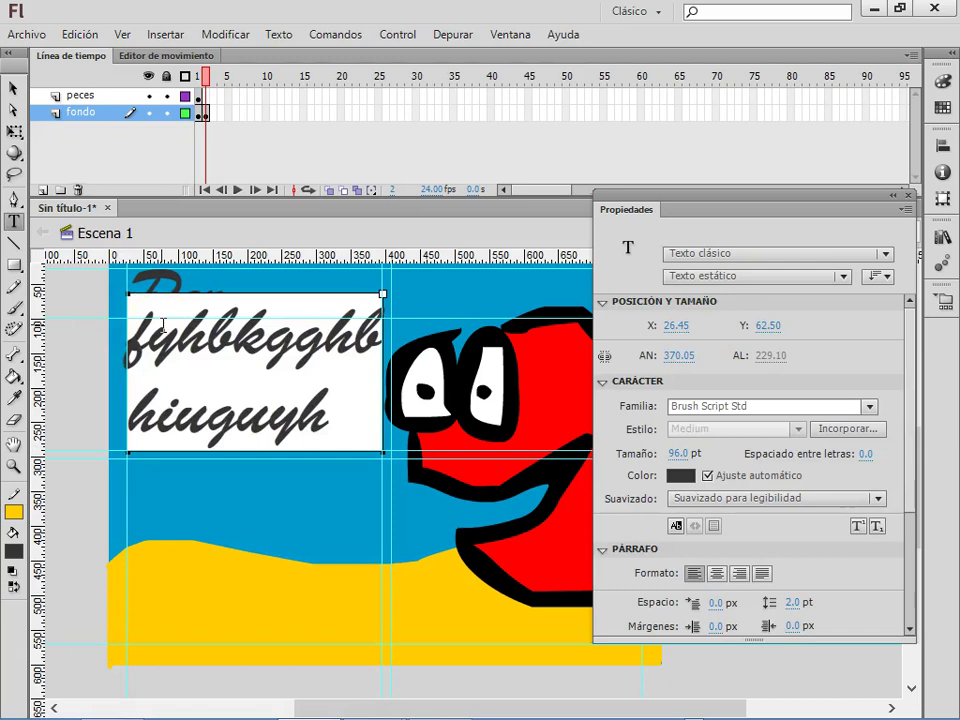
type("hggkhv b")
Set the placeholder text's size to 52 pt and move the block below the title to about X 26, Y 160.
left_click(143, 312, "shift")
left_click(682, 481)
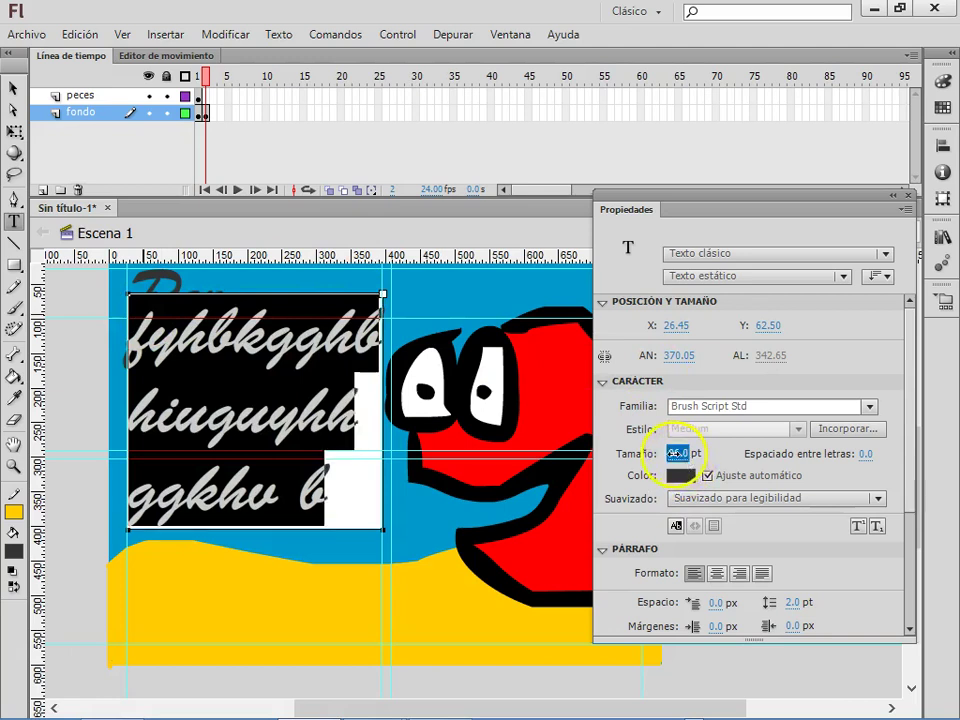
left_click(651, 474)
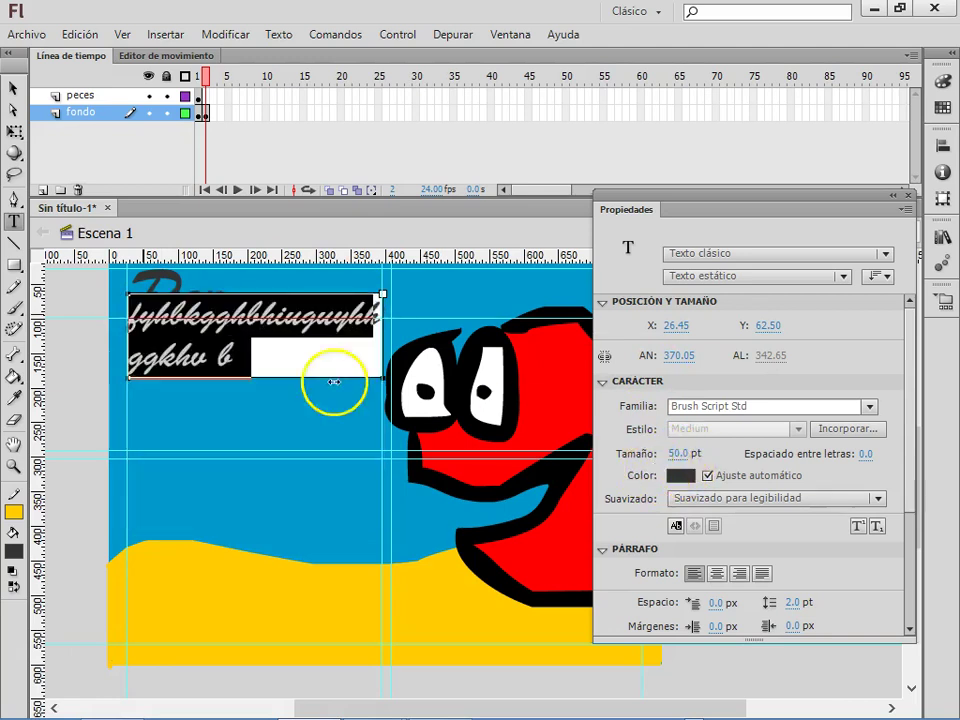
left_click(13, 88)
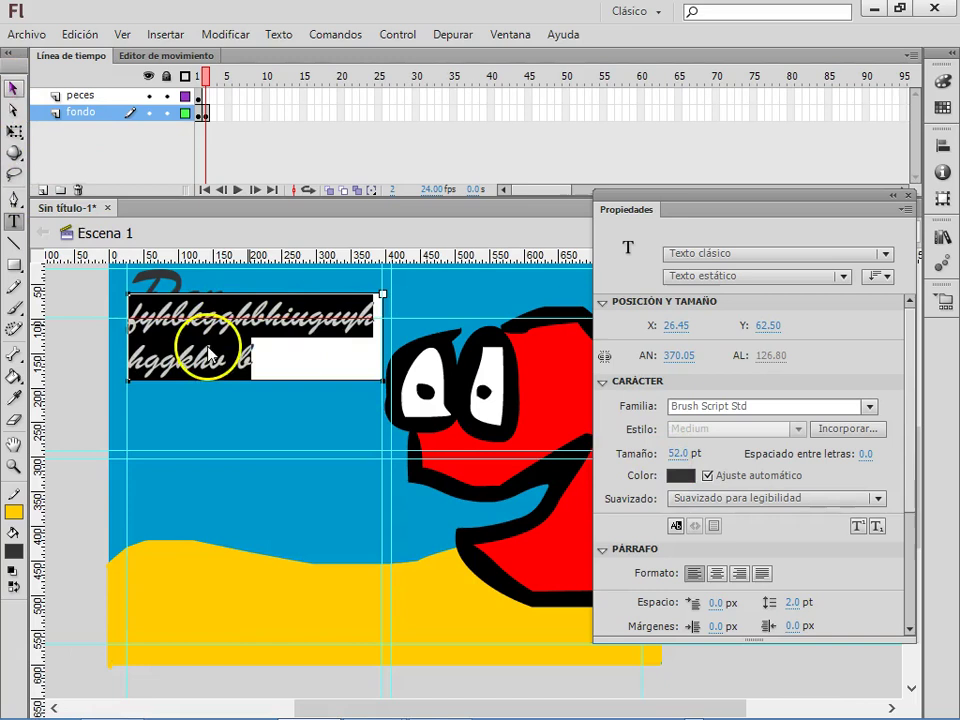
left_click_drag(210, 368, 203, 443)
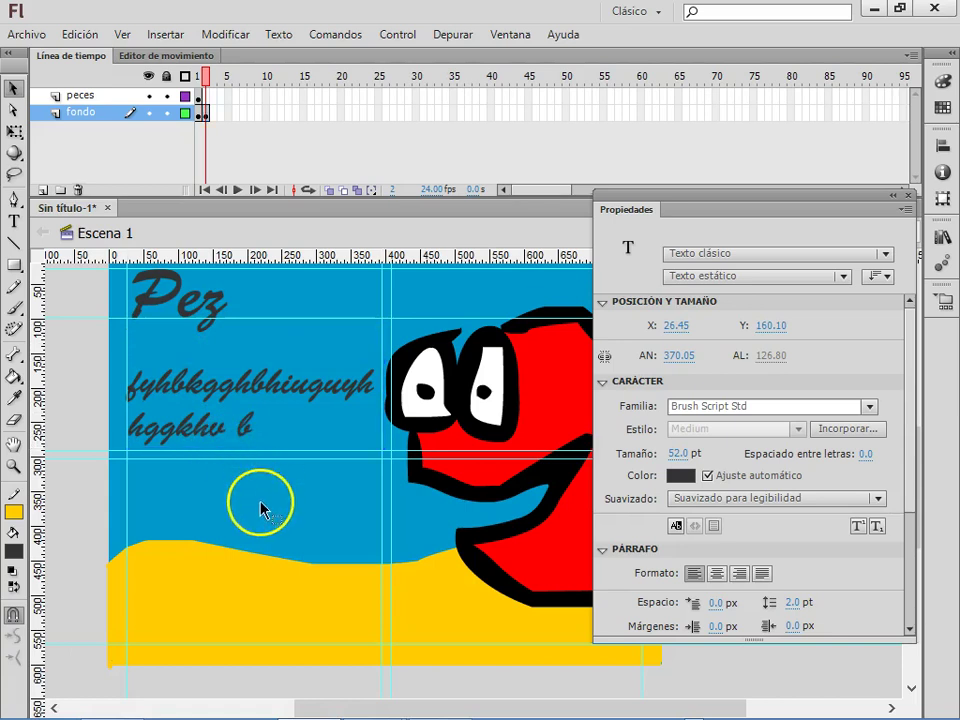
left_click(362, 425)
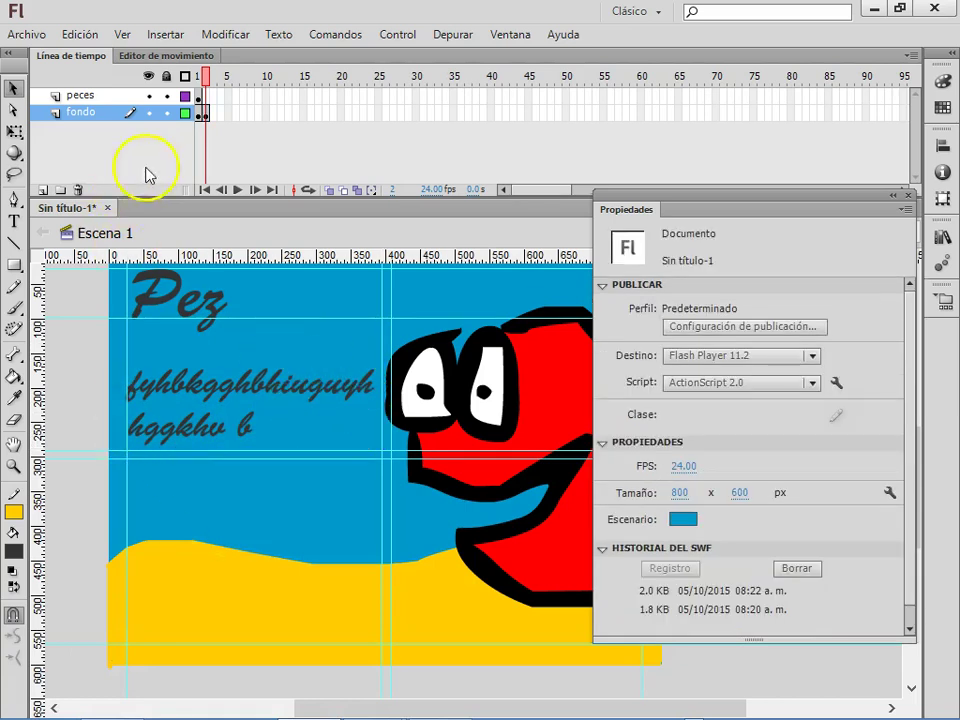
Test the movie to check how the two frames play, and close the preview.
key("ctrl+Return")
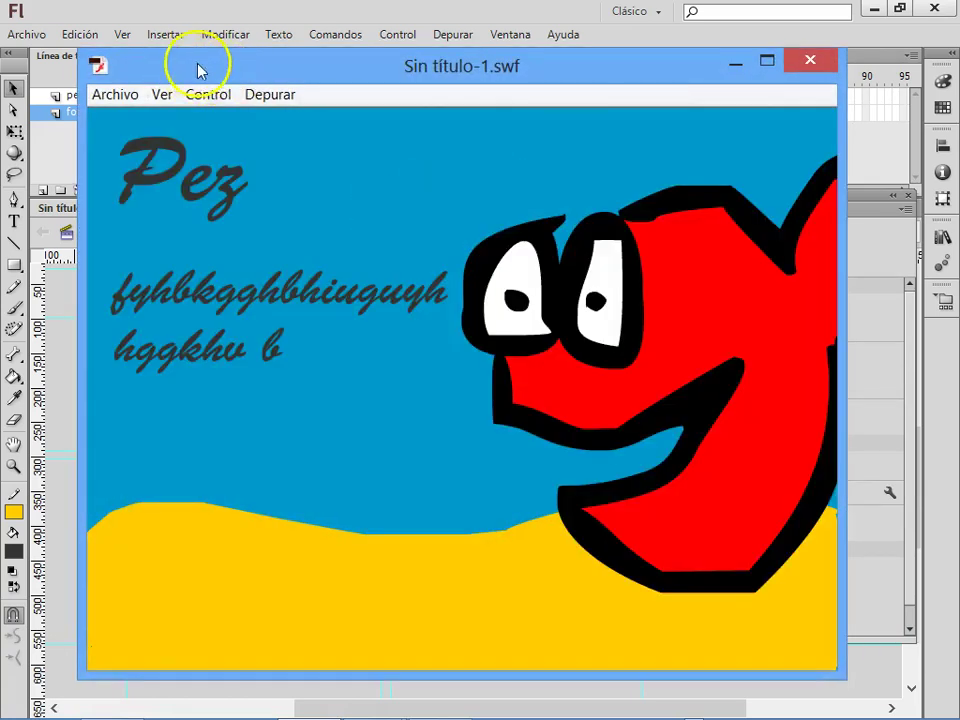
left_click_drag(606, 88, 552, 183)
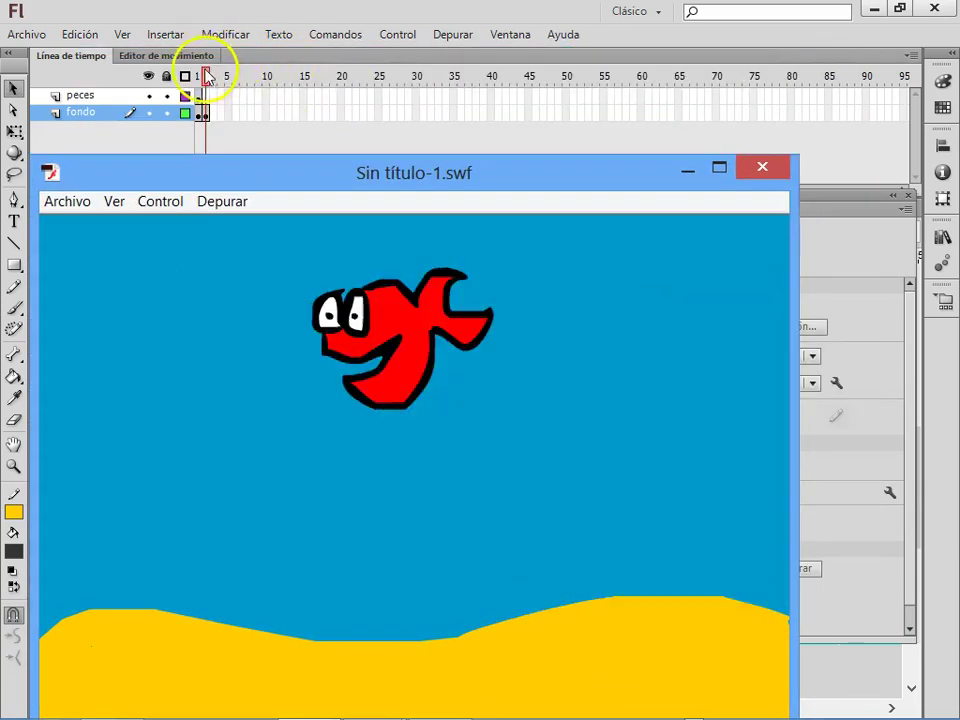
left_click(762, 170)
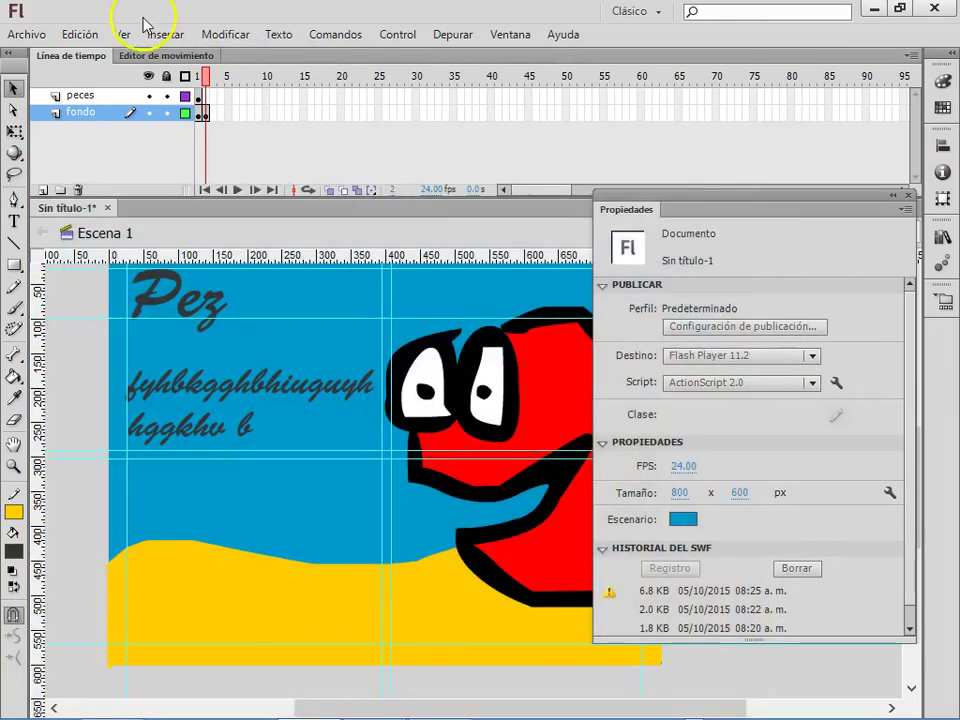
Create a new layer above peces and name it "as".
left_click(198, 77)
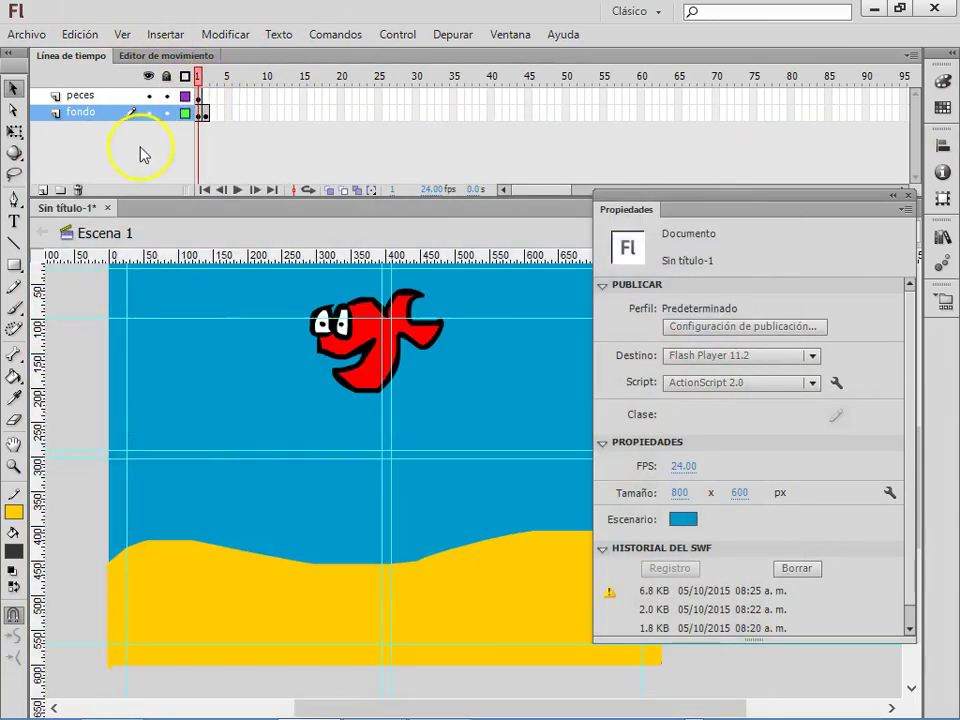
left_click(78, 96)
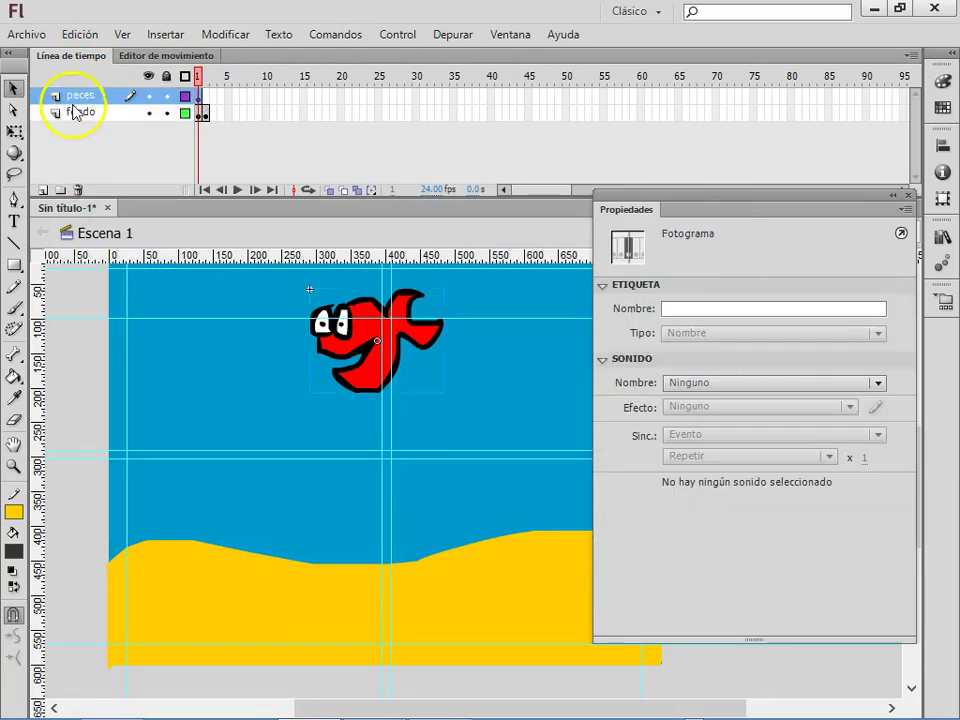
left_click(42, 189)
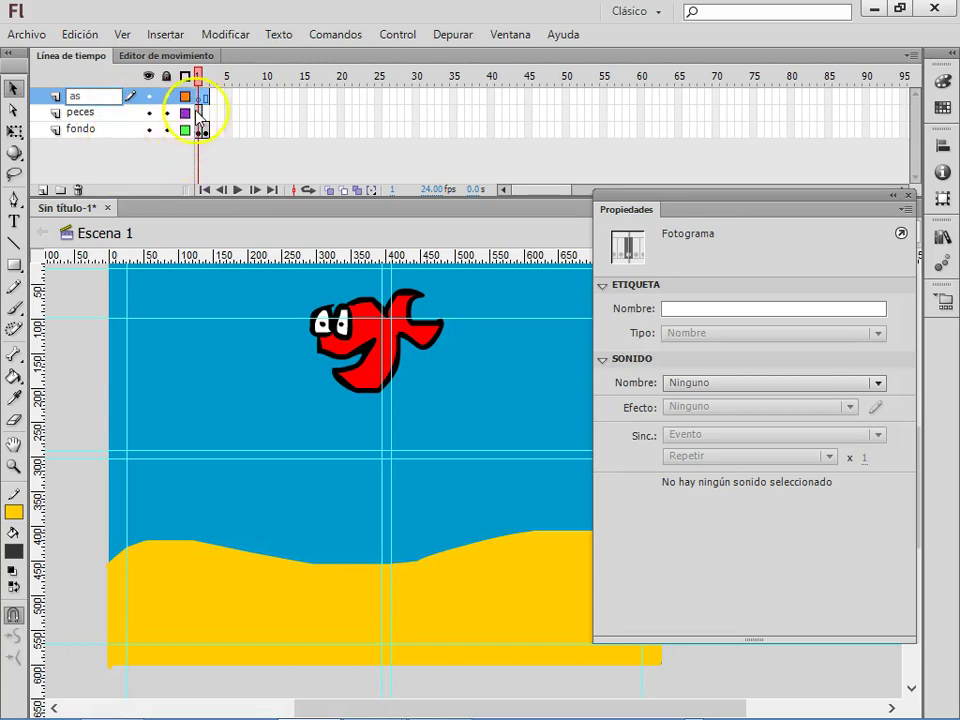
key("Return")
Remove frame 2 from the as layer.
left_click(204, 97)
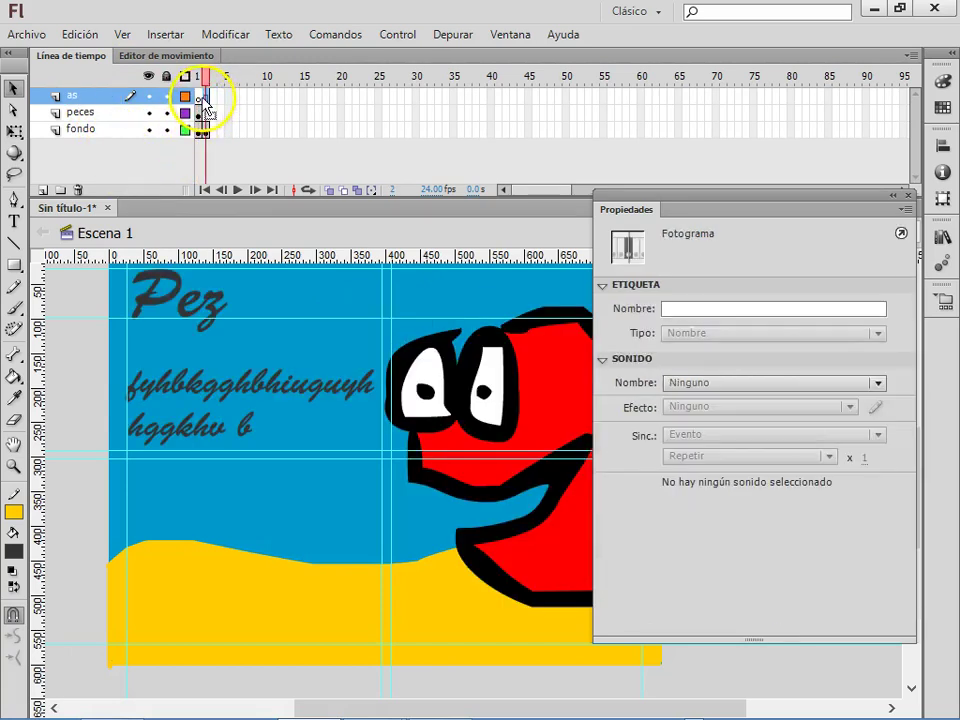
right_click(203, 100)
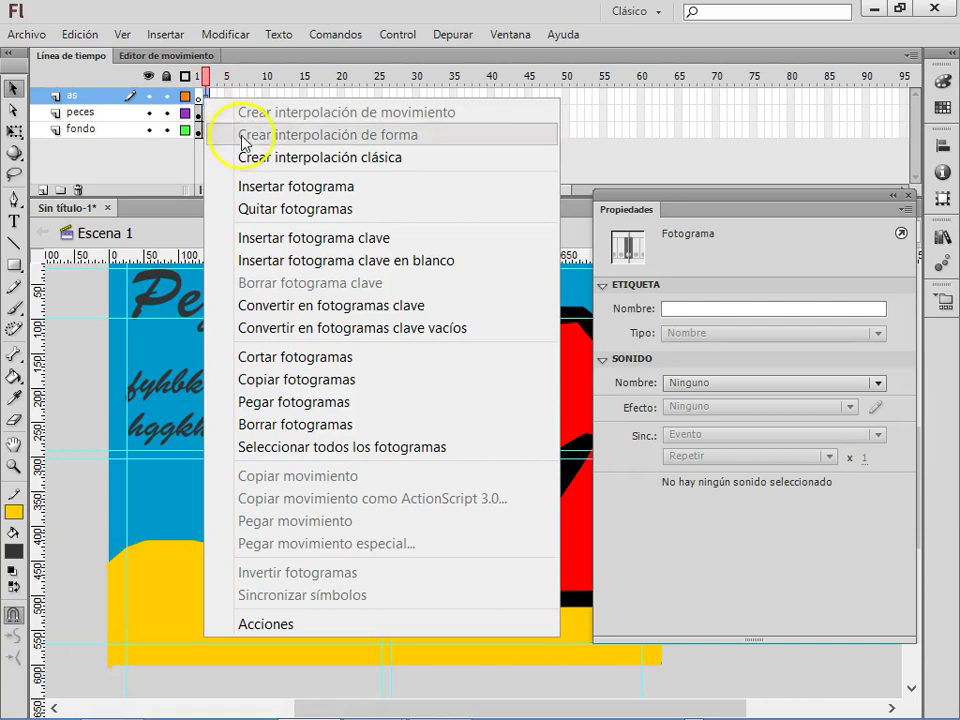
left_click(272, 212)
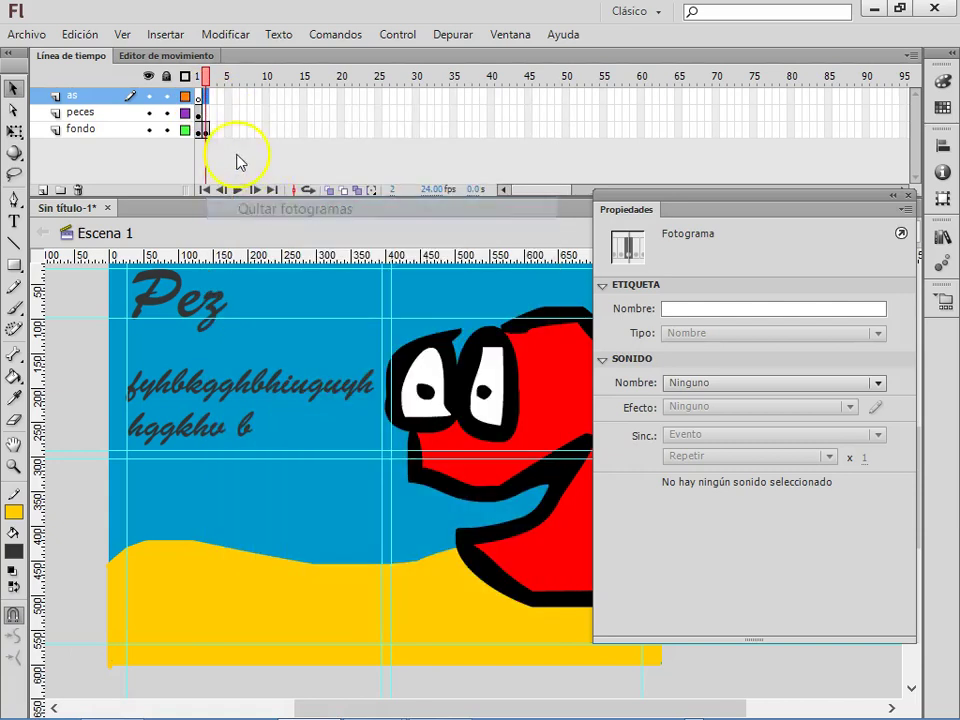
Add a stop action from the timeline control functions to frame 1 of the as layer.
left_click(198, 96)
right_click(199, 96)
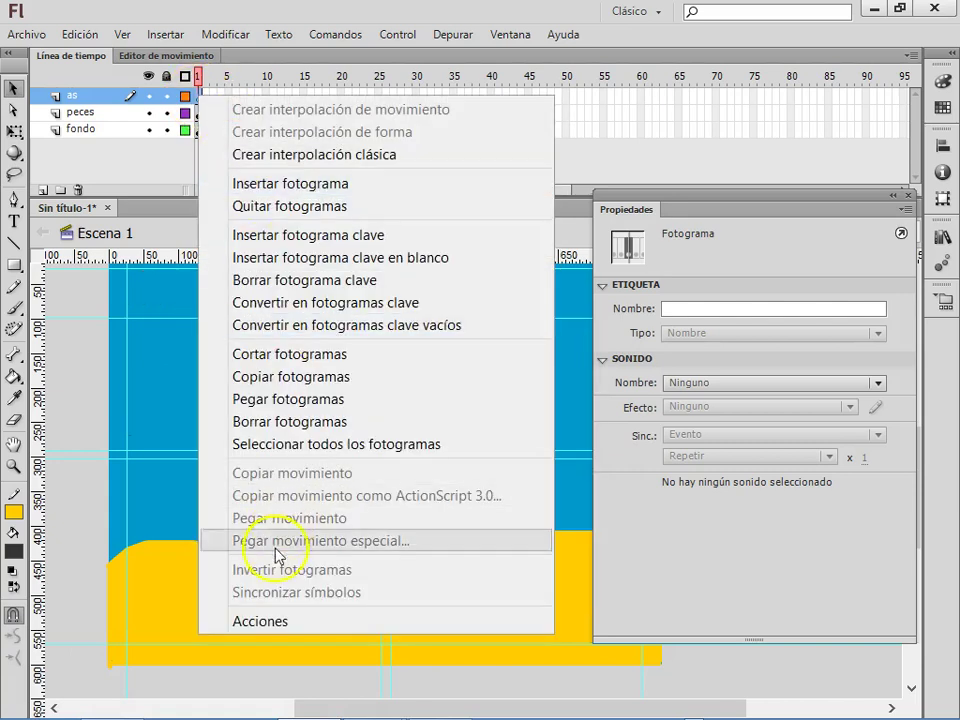
left_click(272, 624)
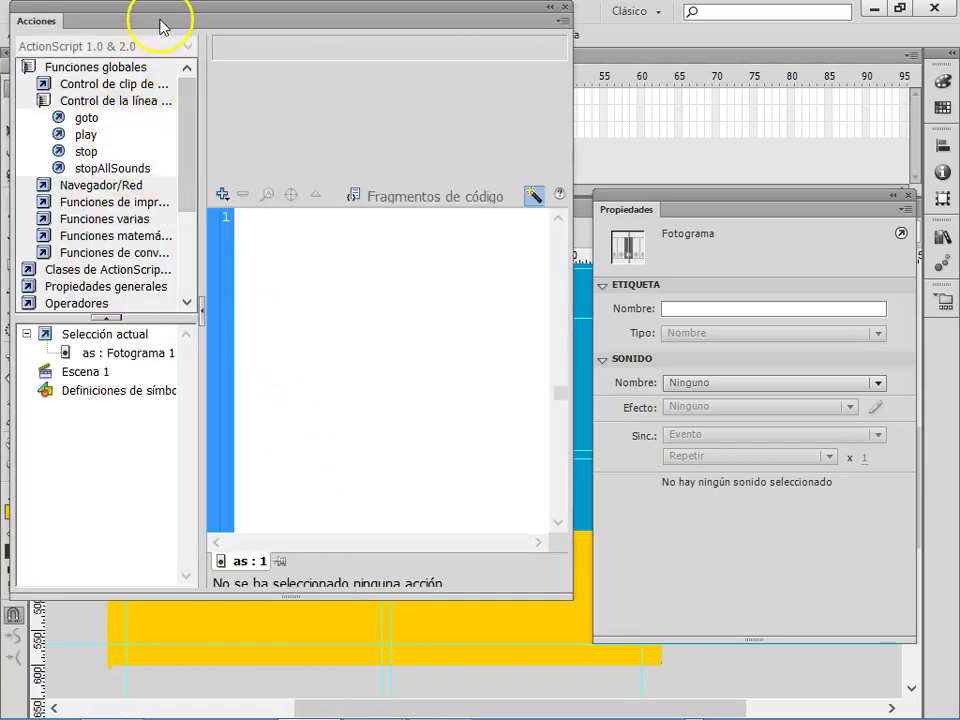
left_click(31, 70)
left_click(31, 70)
left_click(28, 68)
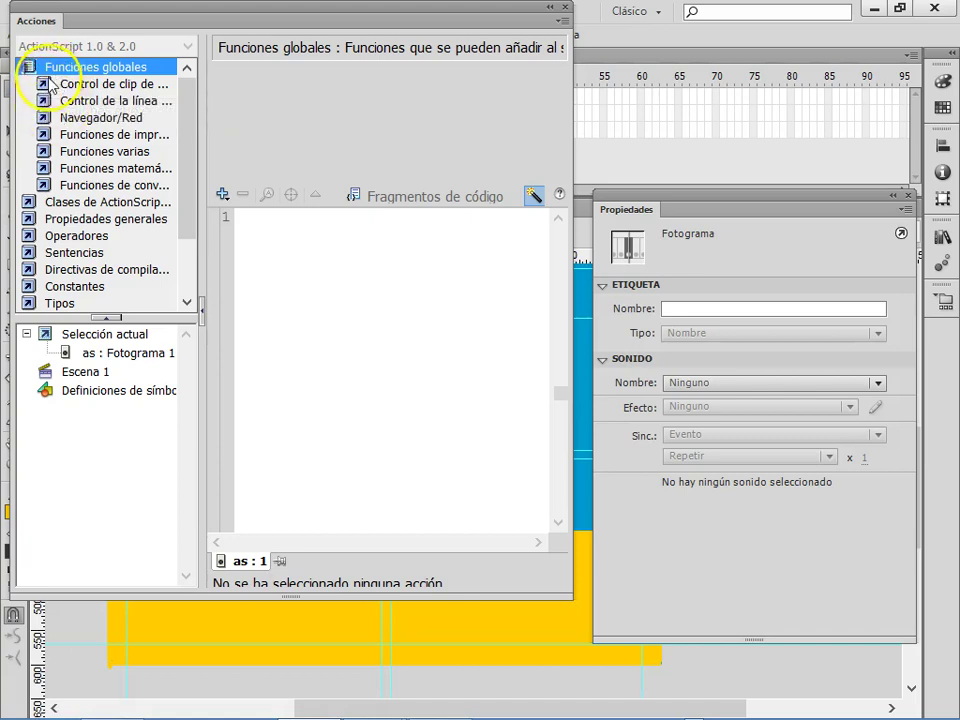
left_click(56, 101)
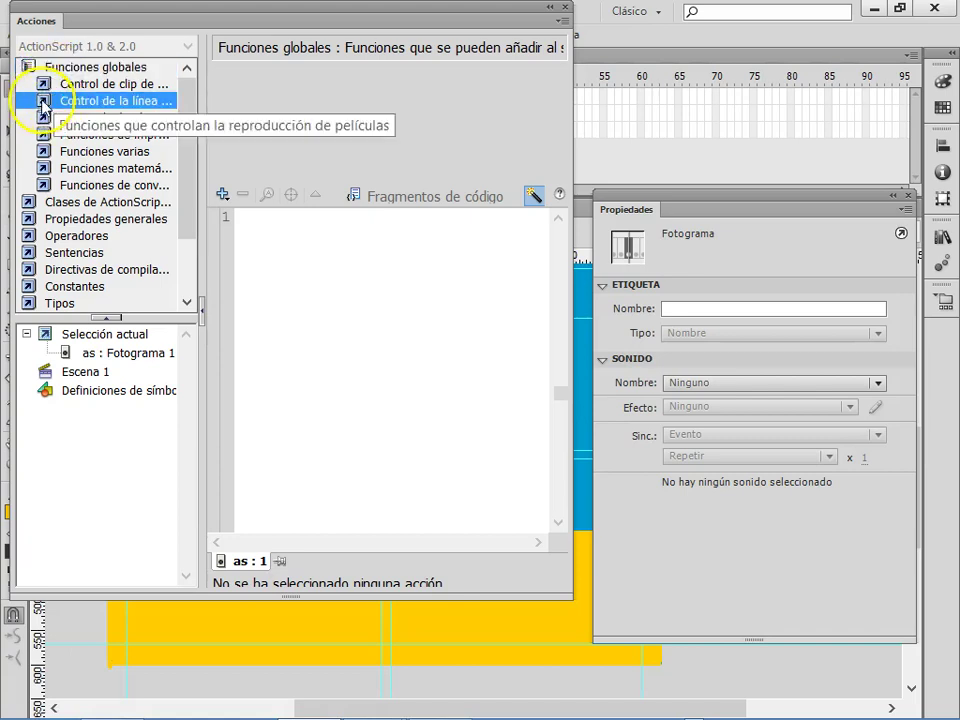
left_click(80, 151)
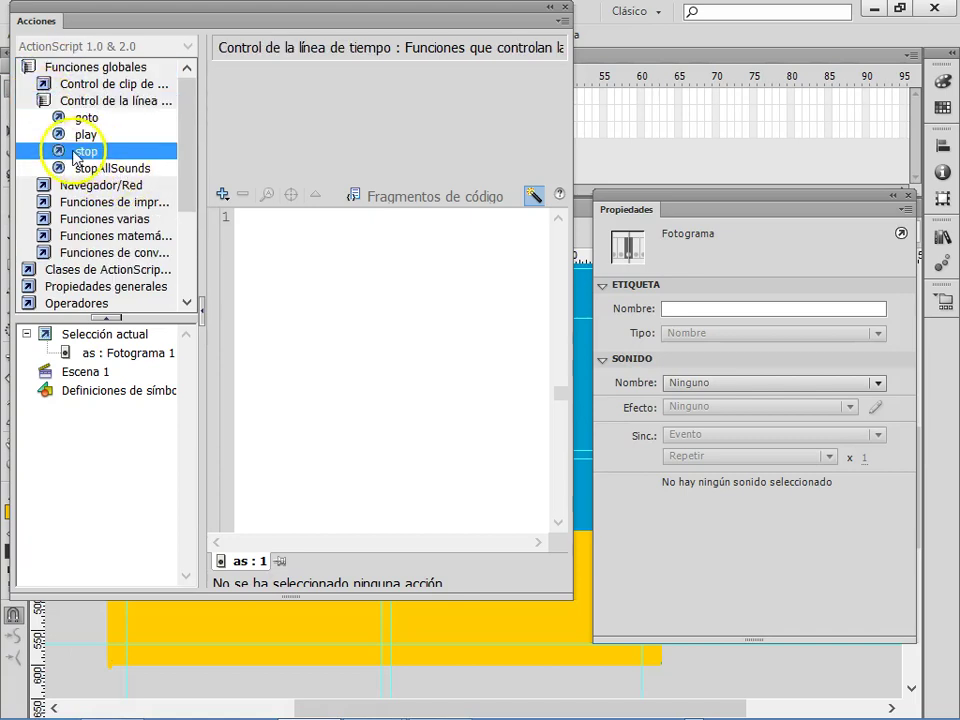
left_click_drag(60, 155, 279, 250)
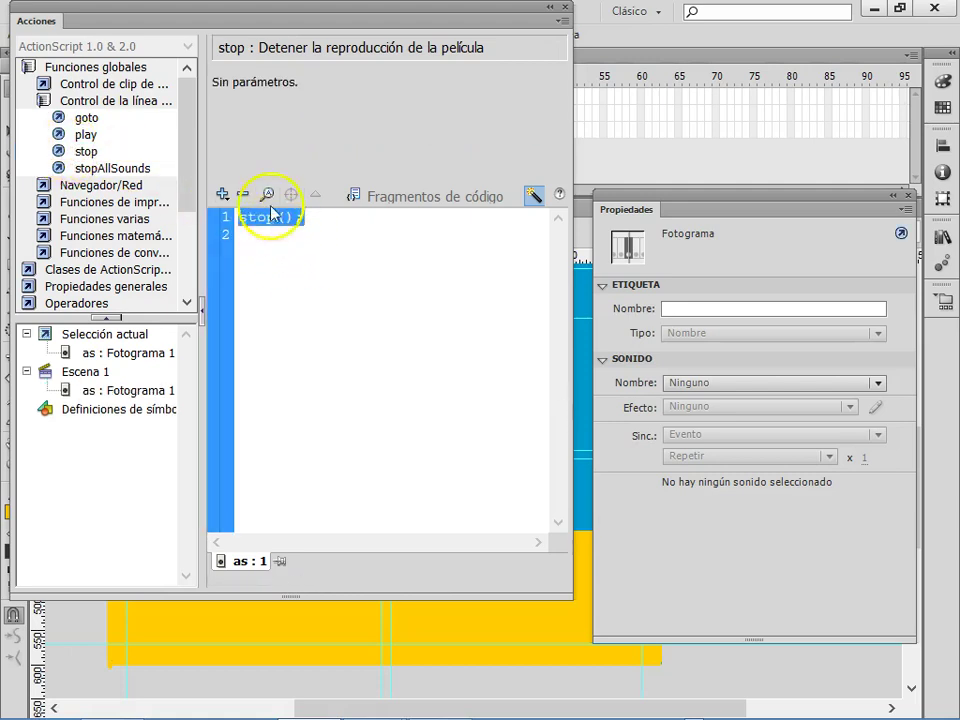
left_click_drag(290, 22, 536, 86)
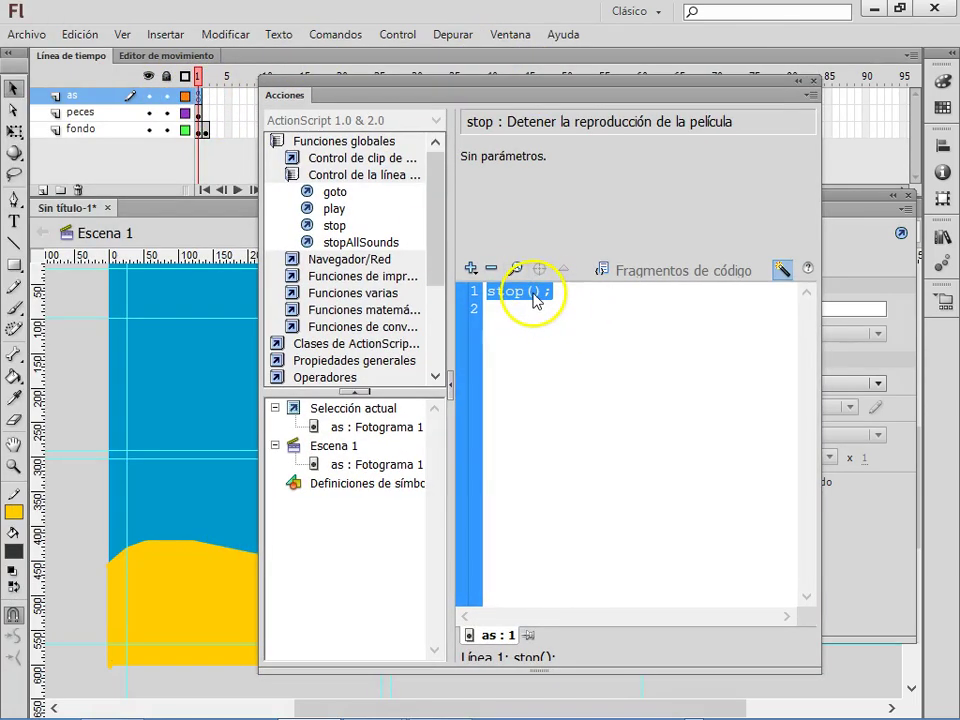
Test the movie to check how the stop action affects playback, and close the preview.
key("ctrl+Return")
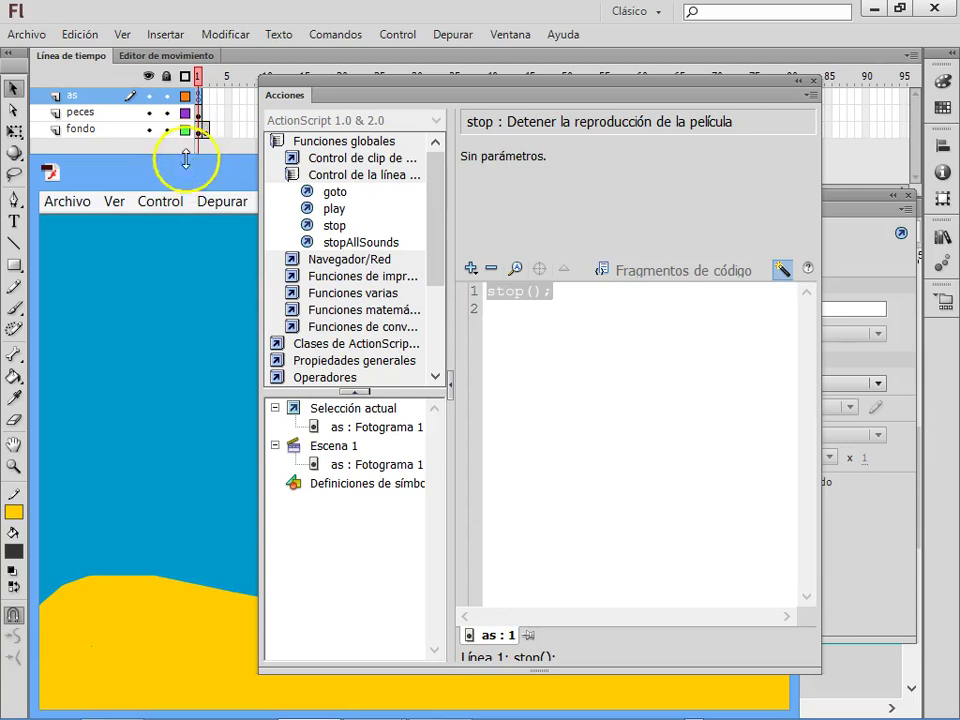
left_click(815, 81)
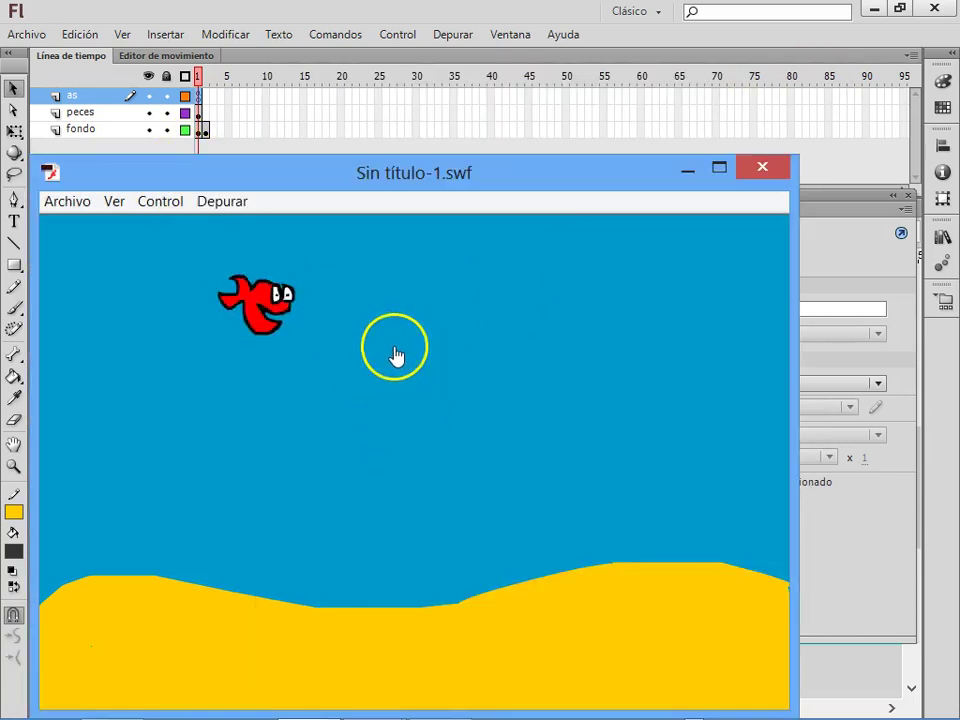
left_click(768, 167)
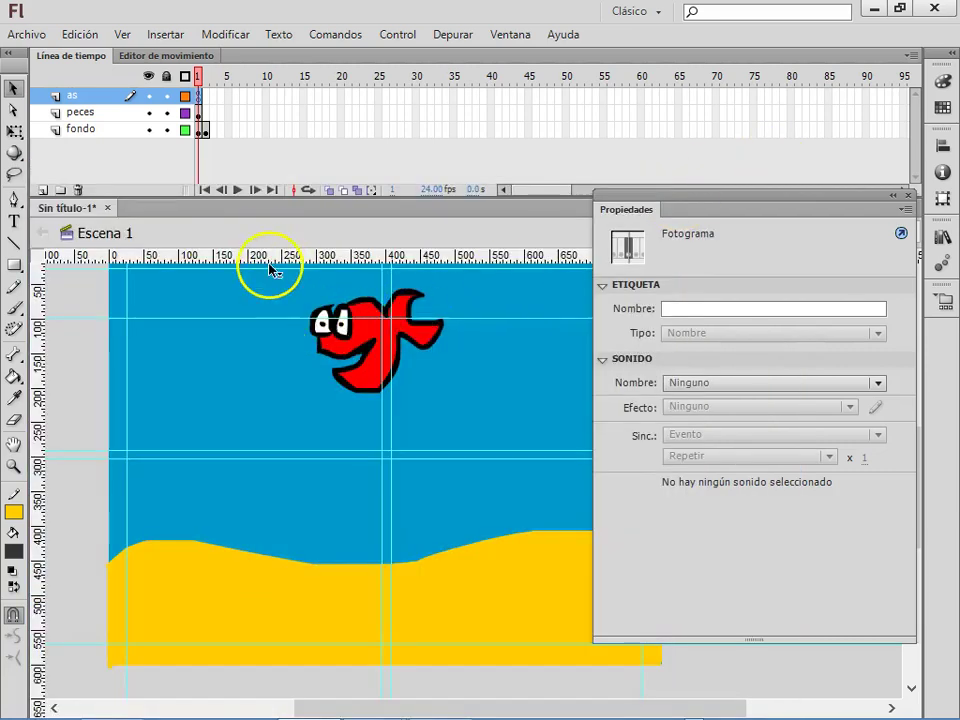
left_click(561, 242)
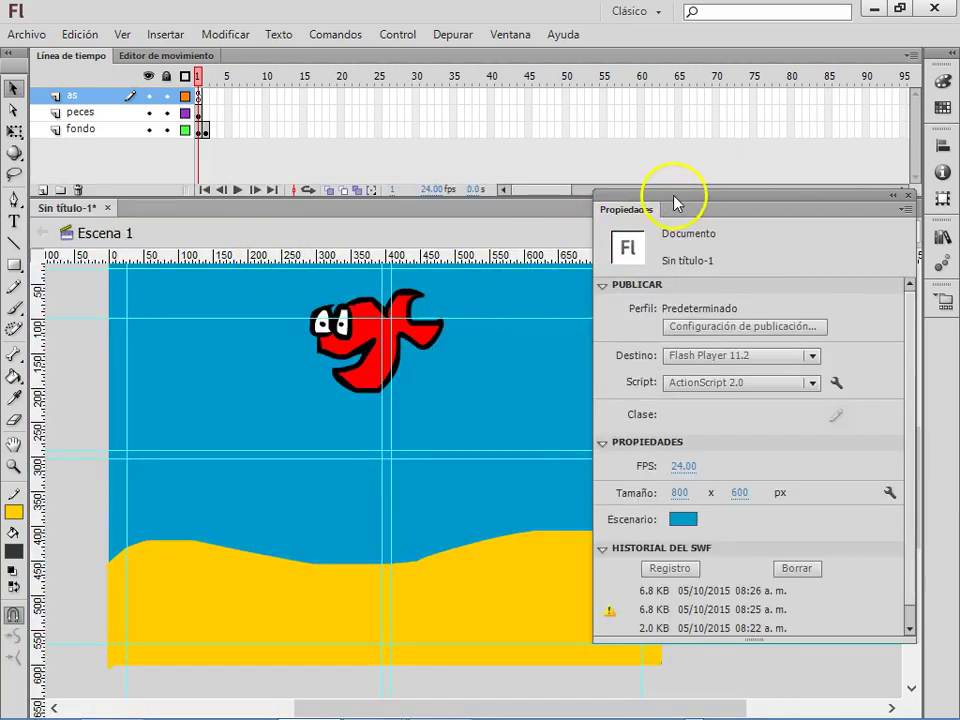
Attach a goto action to the fish button on frame 1 of the peces layer.
right_click(200, 95)
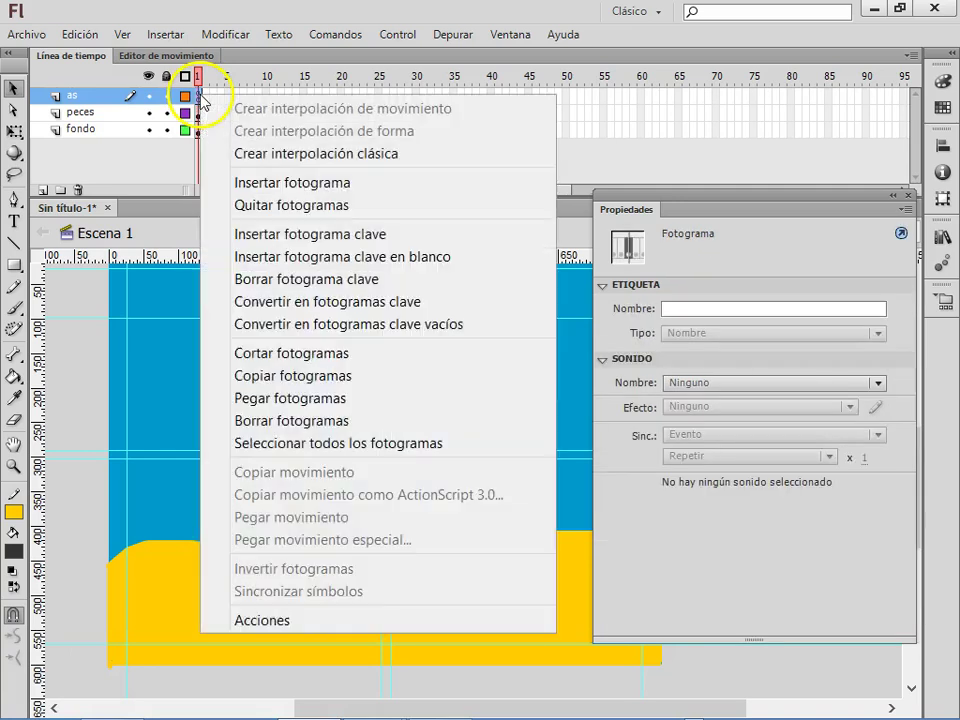
left_click(281, 622)
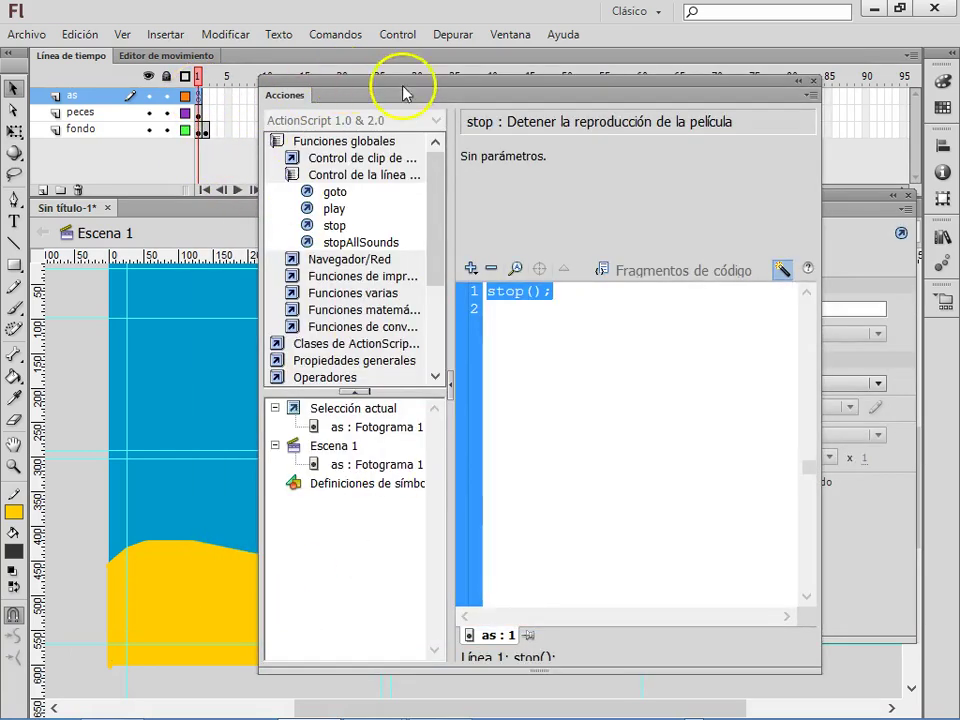
left_click_drag(403, 93, 530, 103)
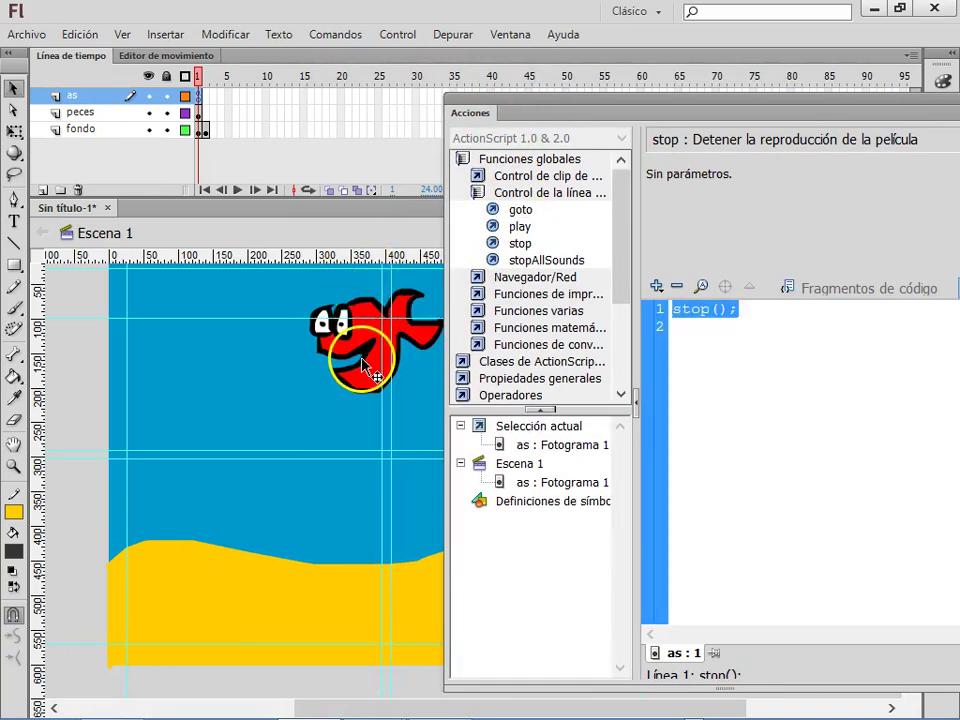
left_click(330, 379)
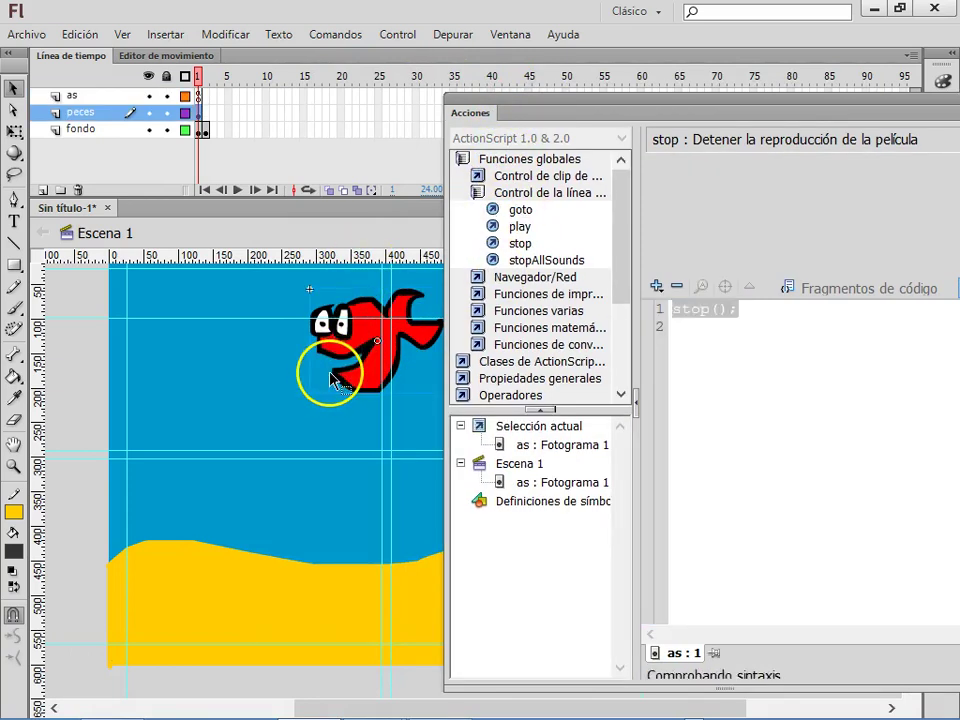
double_click(521, 212)
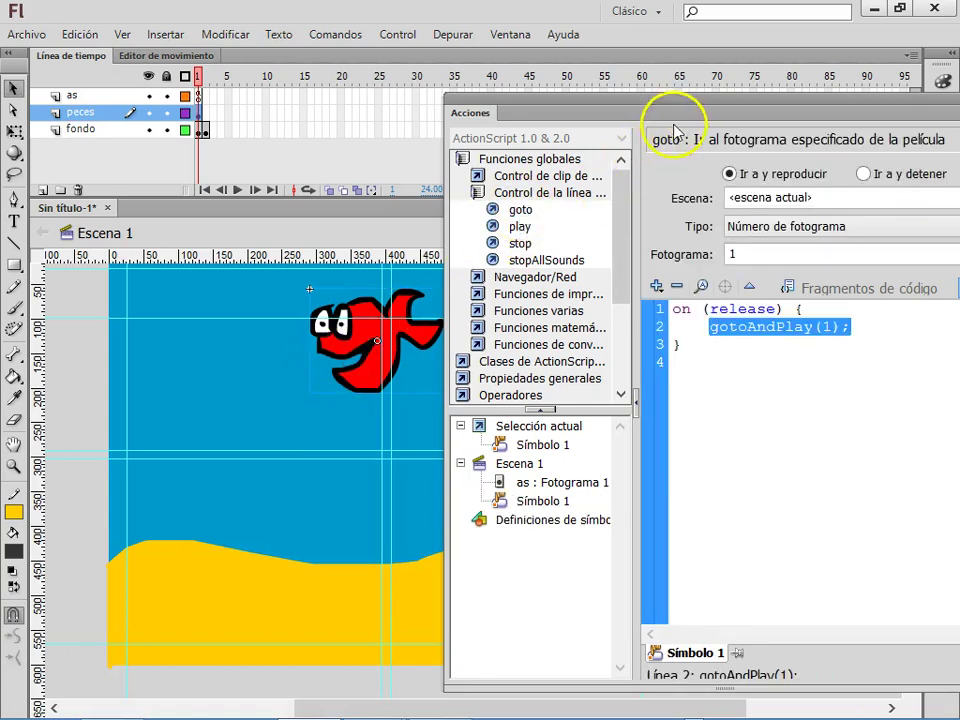
left_click_drag(678, 108, 407, 90)
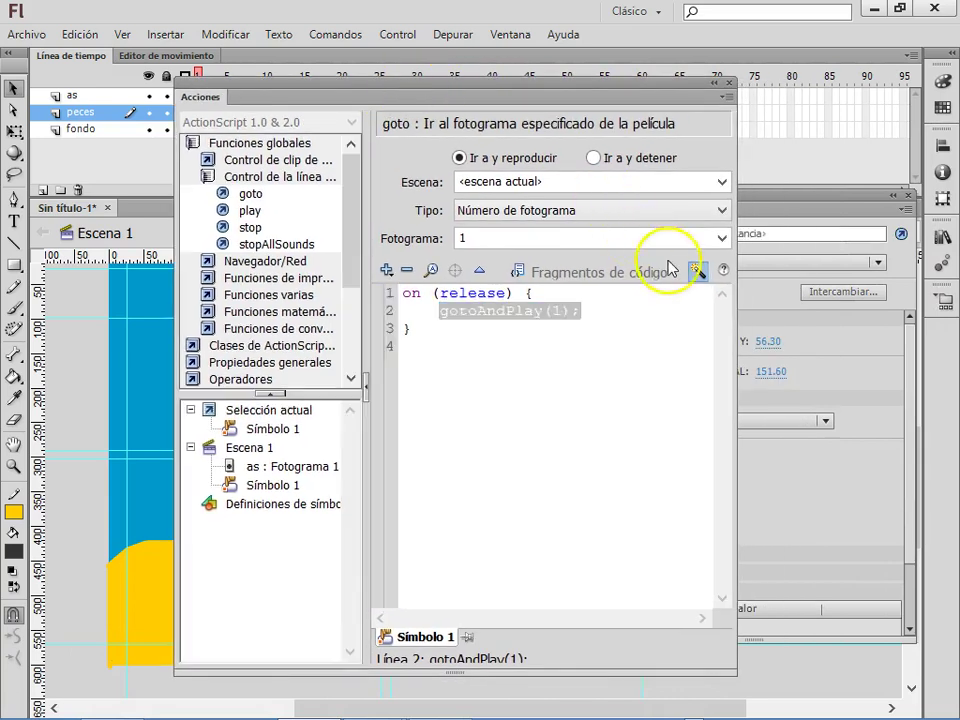
Examine the fish button's script with and without script assist, including its event, goto and closing lines.
left_click(698, 272)
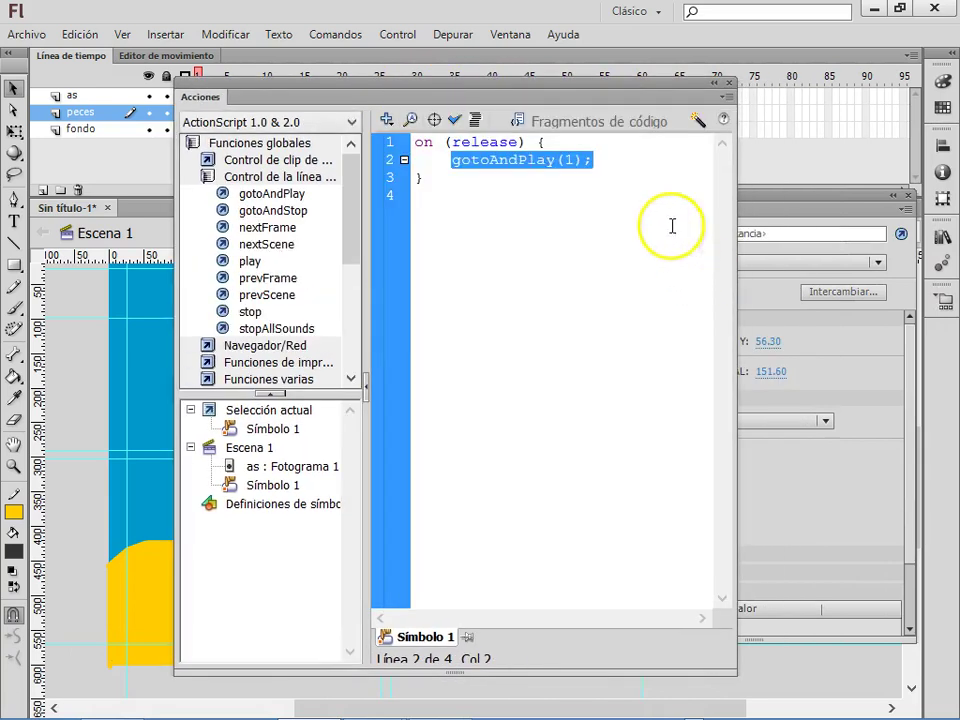
left_click(698, 120)
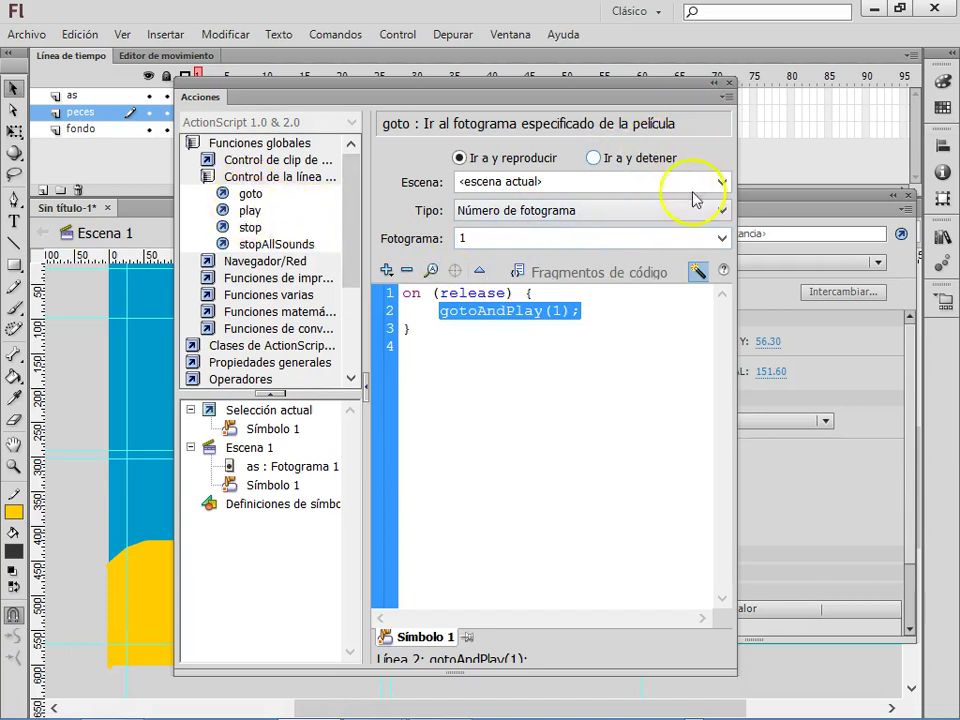
left_click(698, 272)
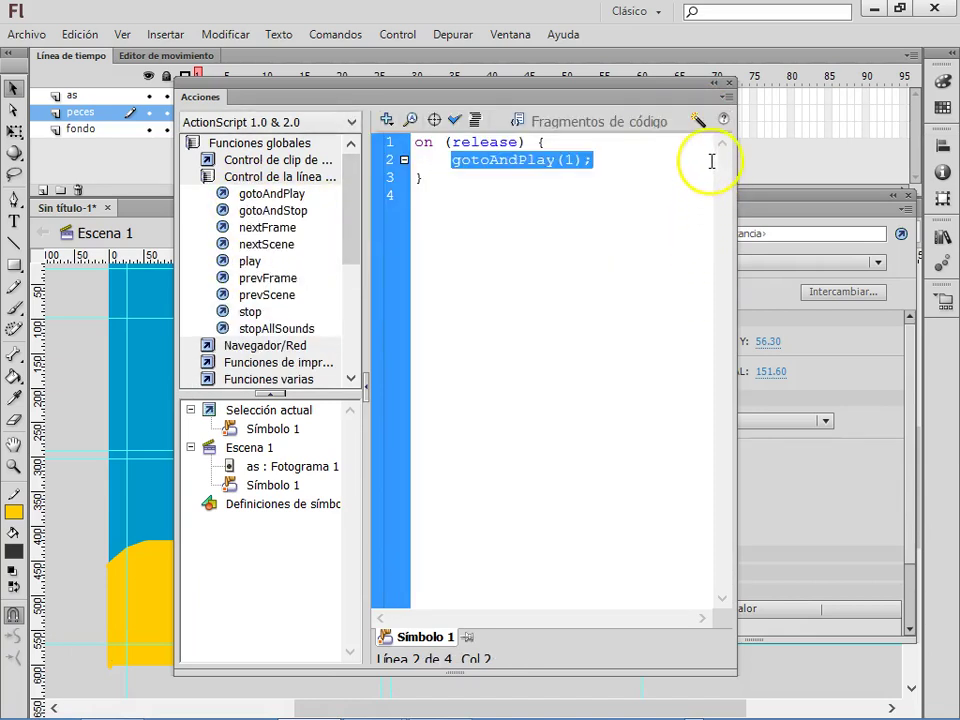
left_click(698, 120)
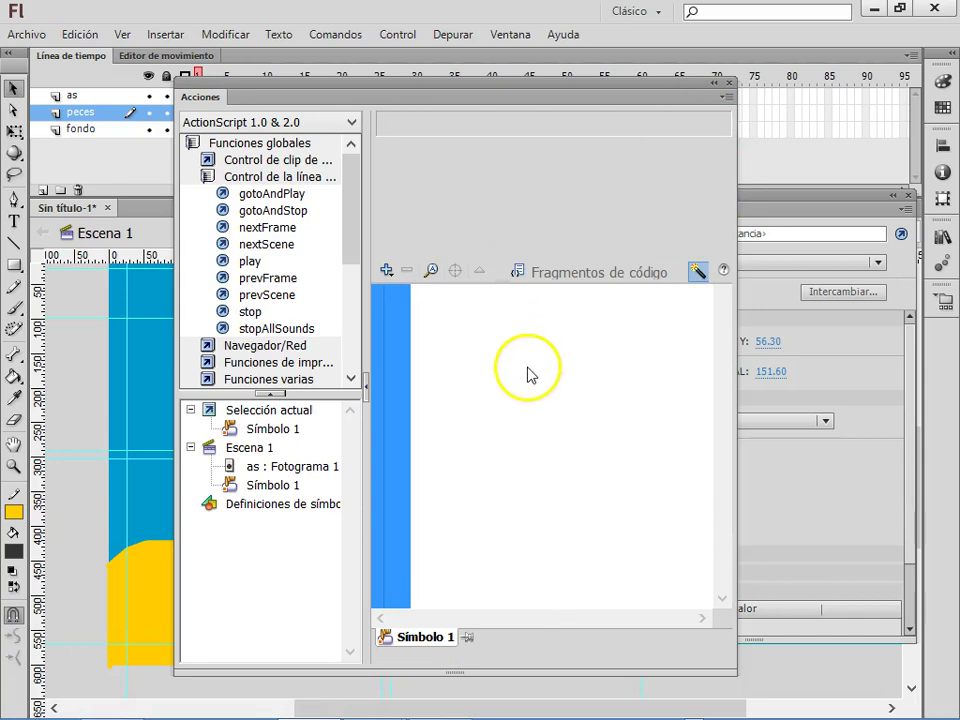
left_click_drag(404, 293, 548, 295)
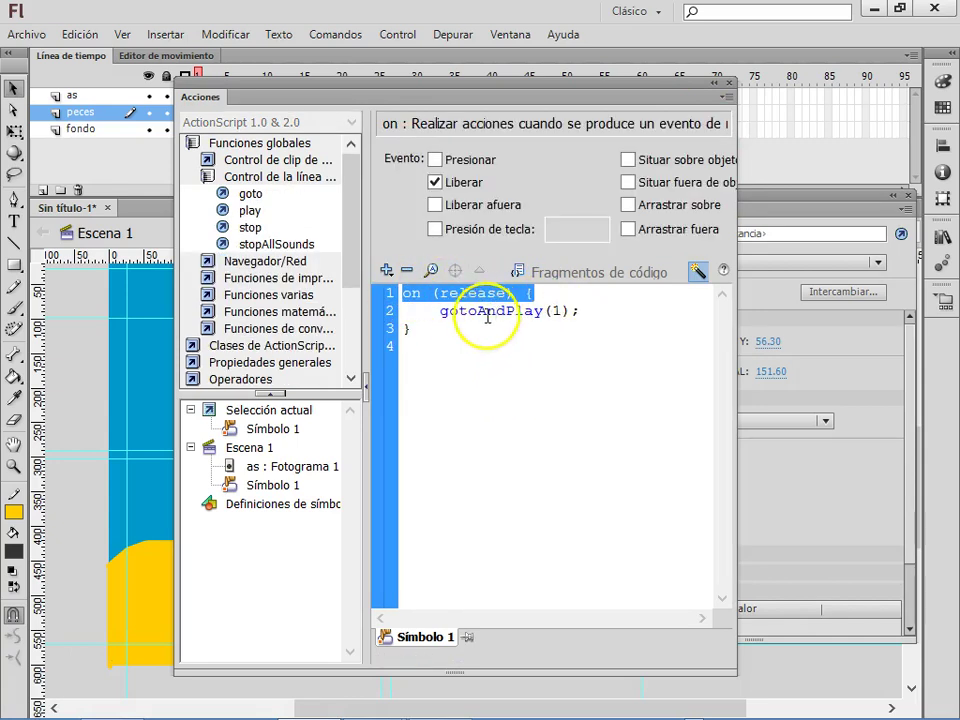
left_click_drag(397, 313, 585, 314)
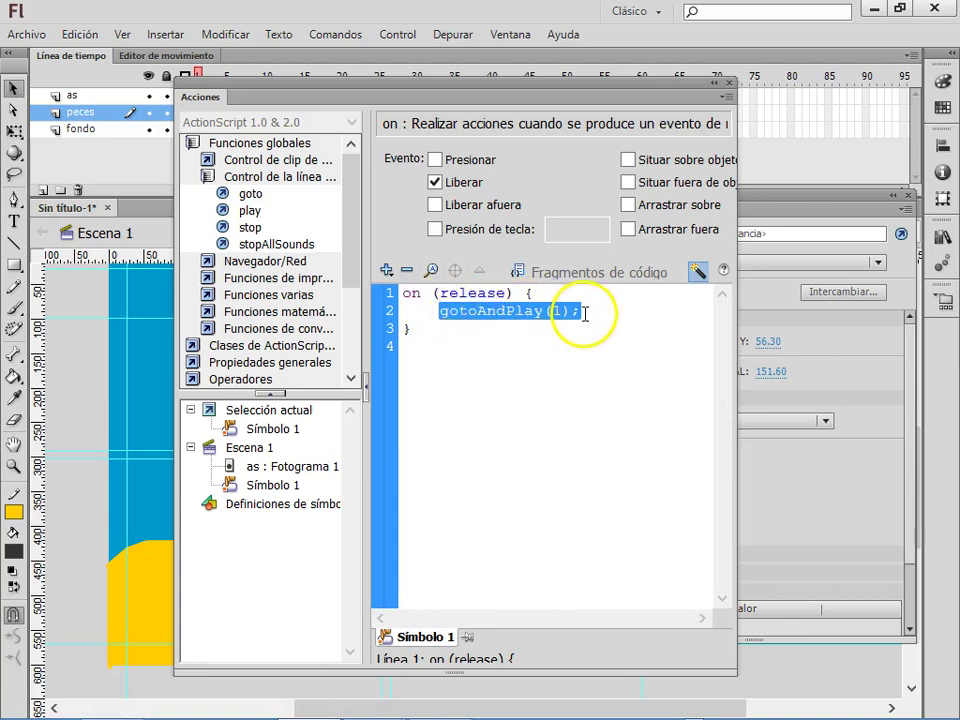
left_click(405, 328)
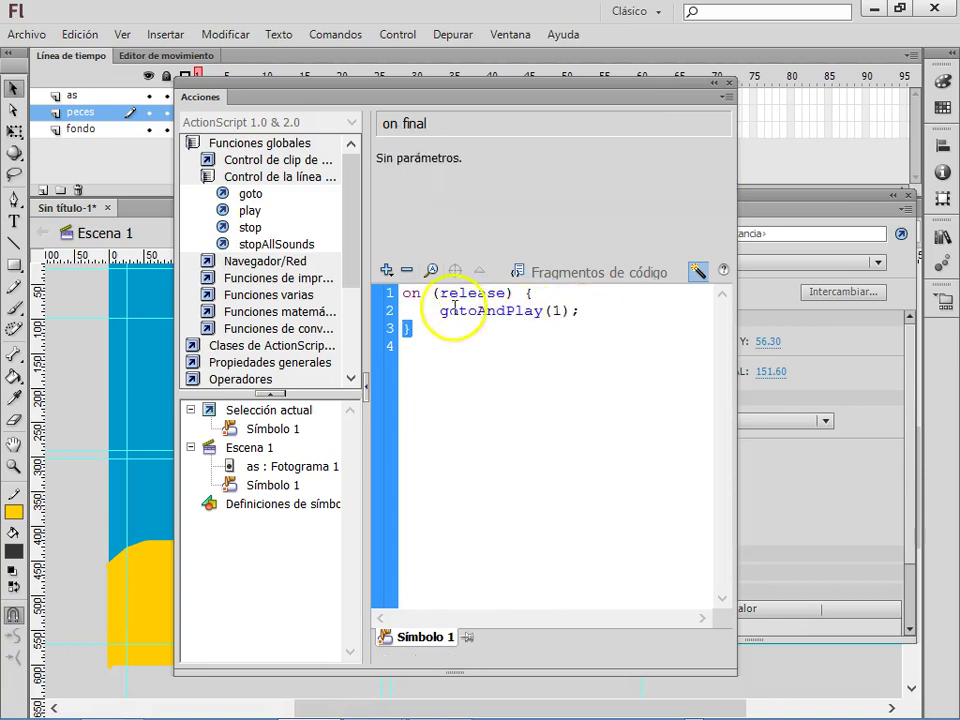
left_click(405, 297)
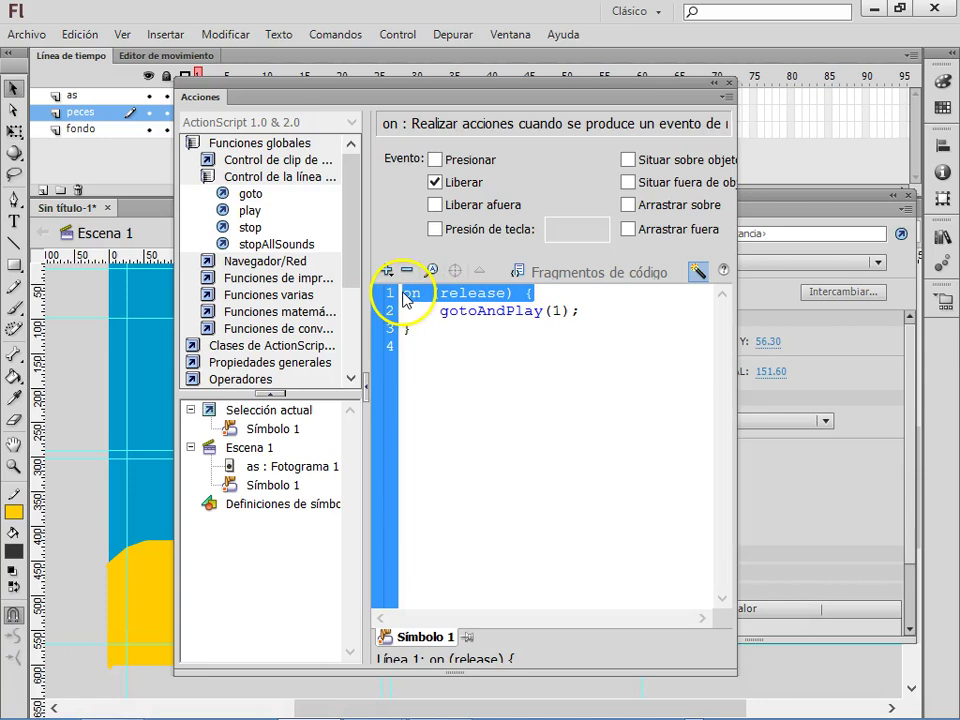
Try the press, release outside and Up-arrow key press events for the fish button's script, and restore the release event.
left_click(435, 161)
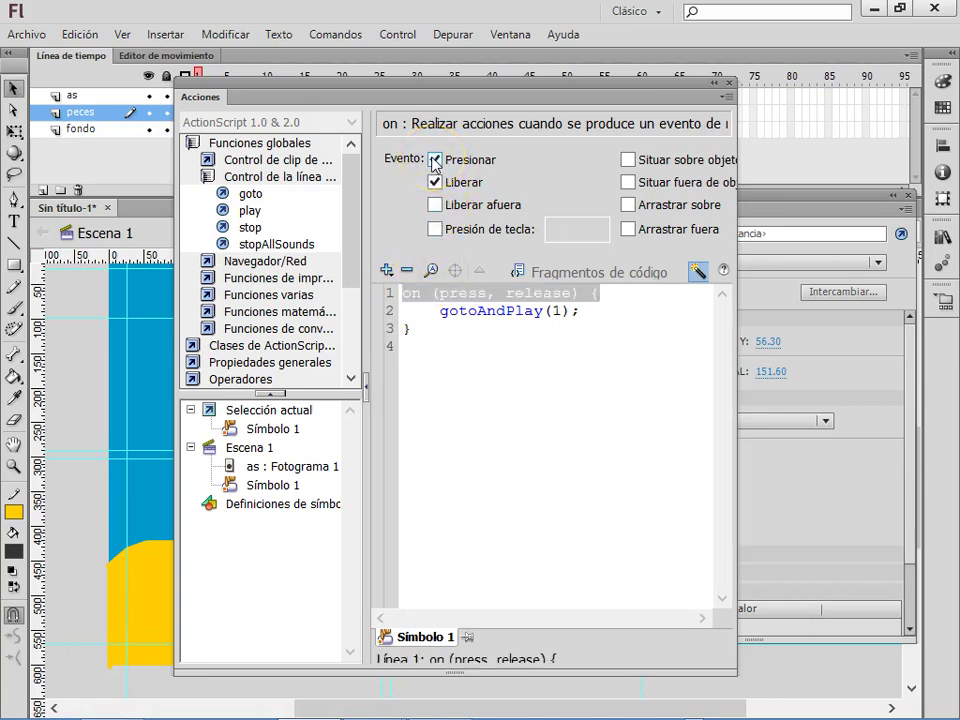
left_click(435, 160)
left_click(434, 183)
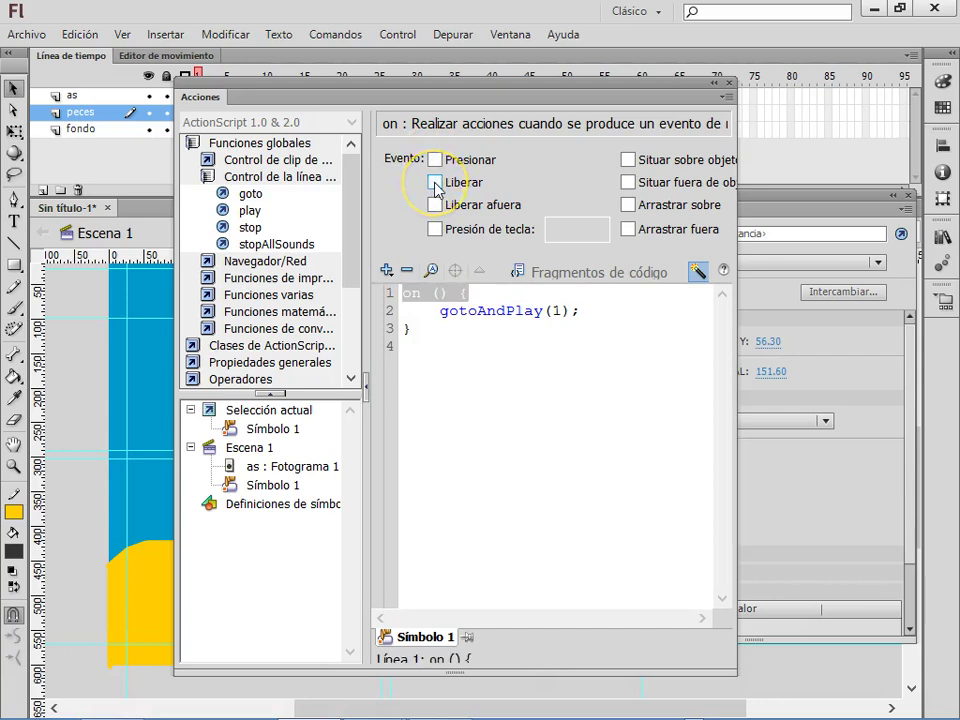
left_click(435, 206)
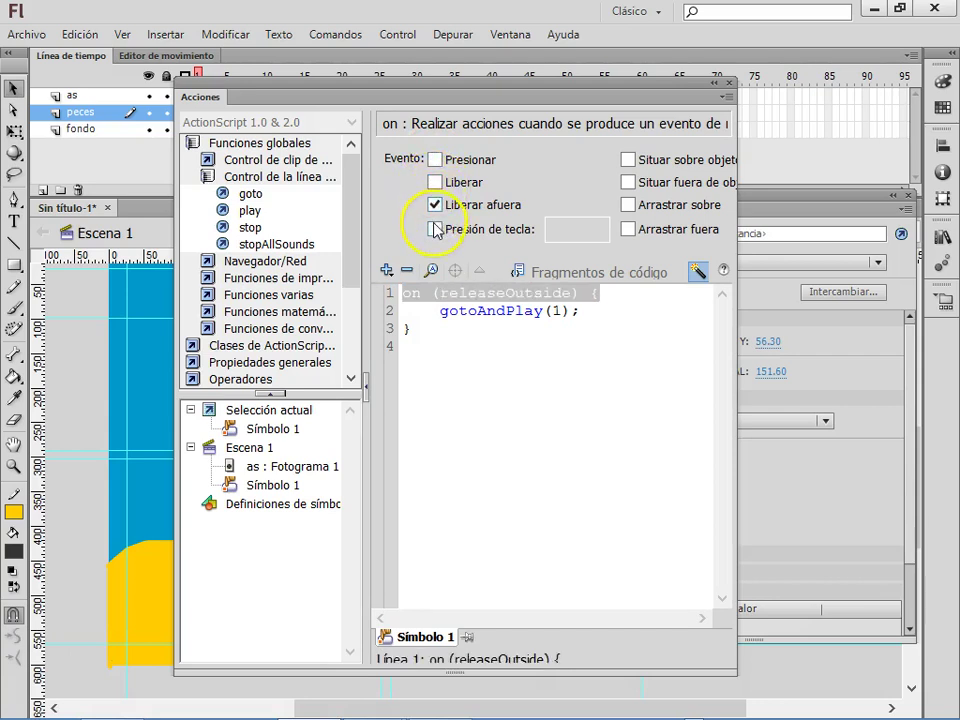
left_click(435, 206)
left_click(435, 229)
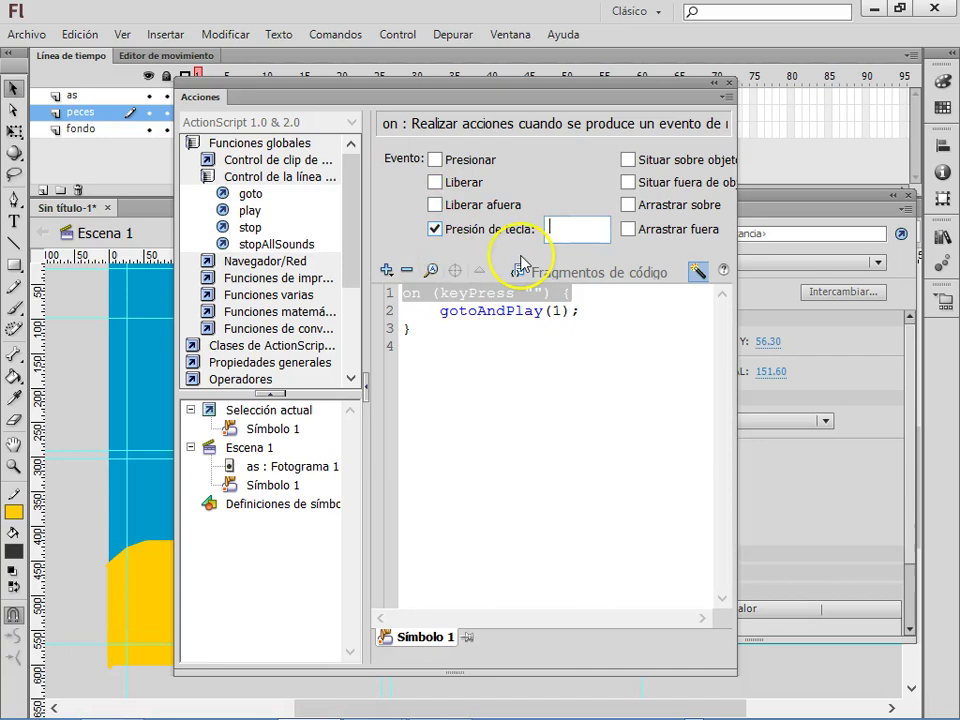
key("Up")
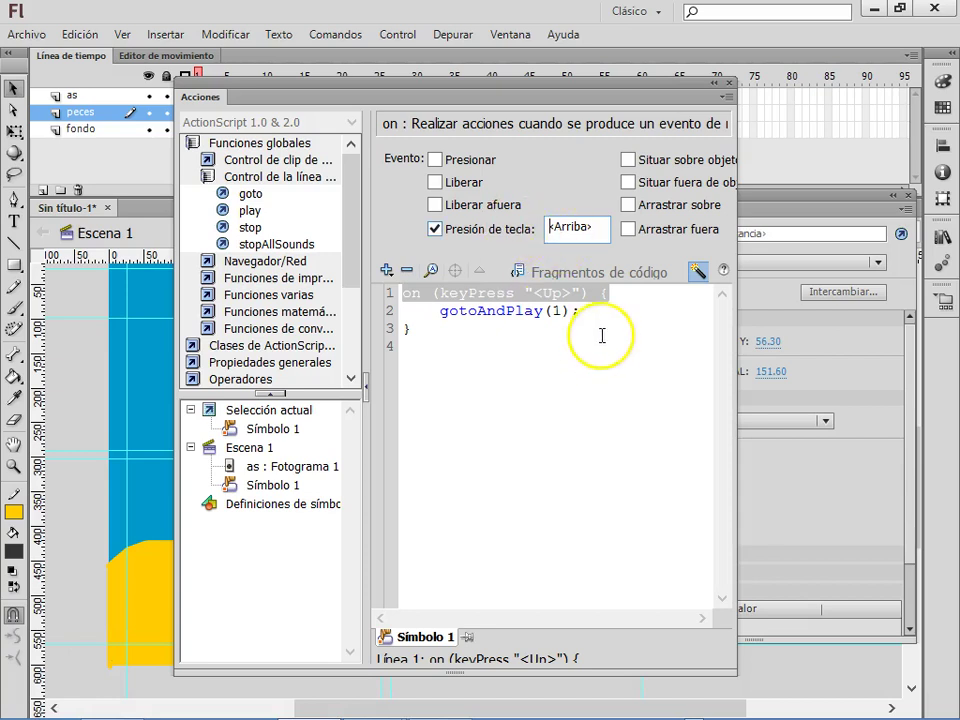
left_click(435, 229)
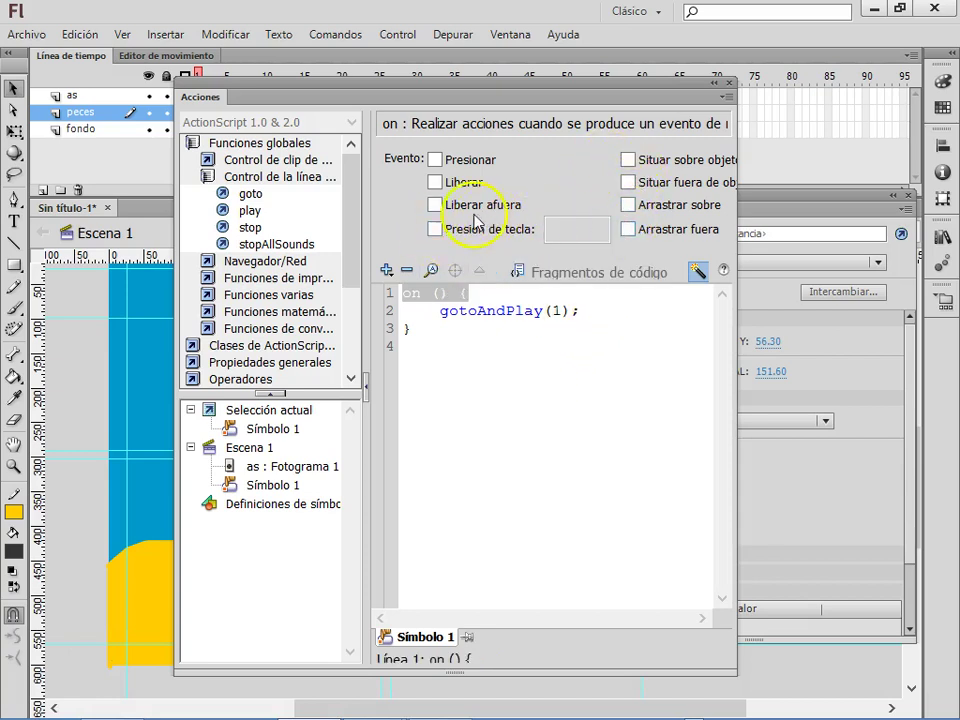
left_click(436, 183)
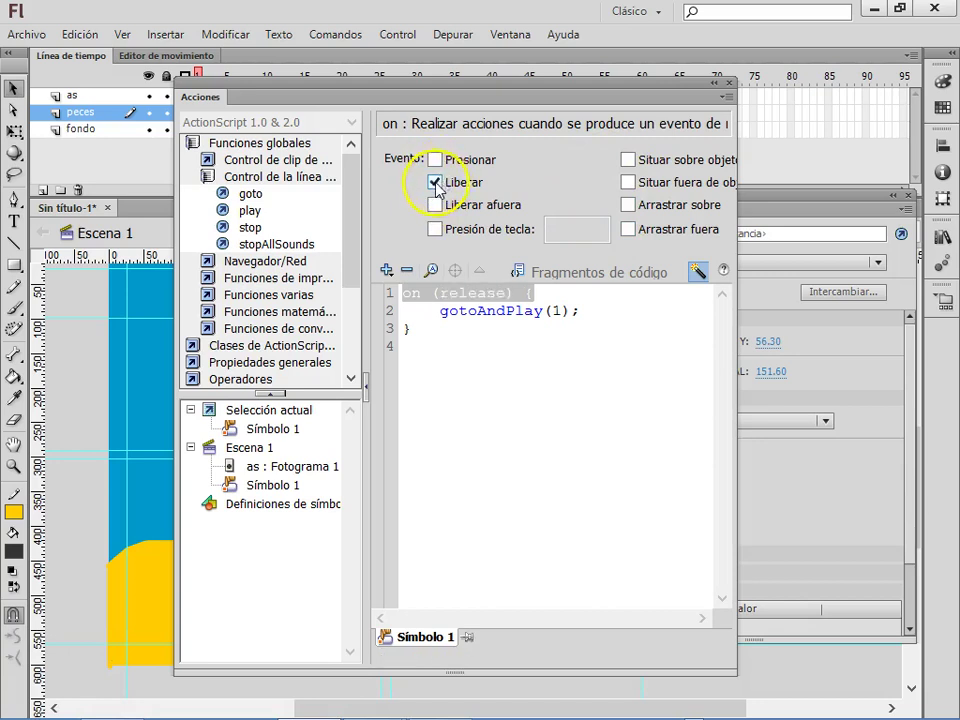
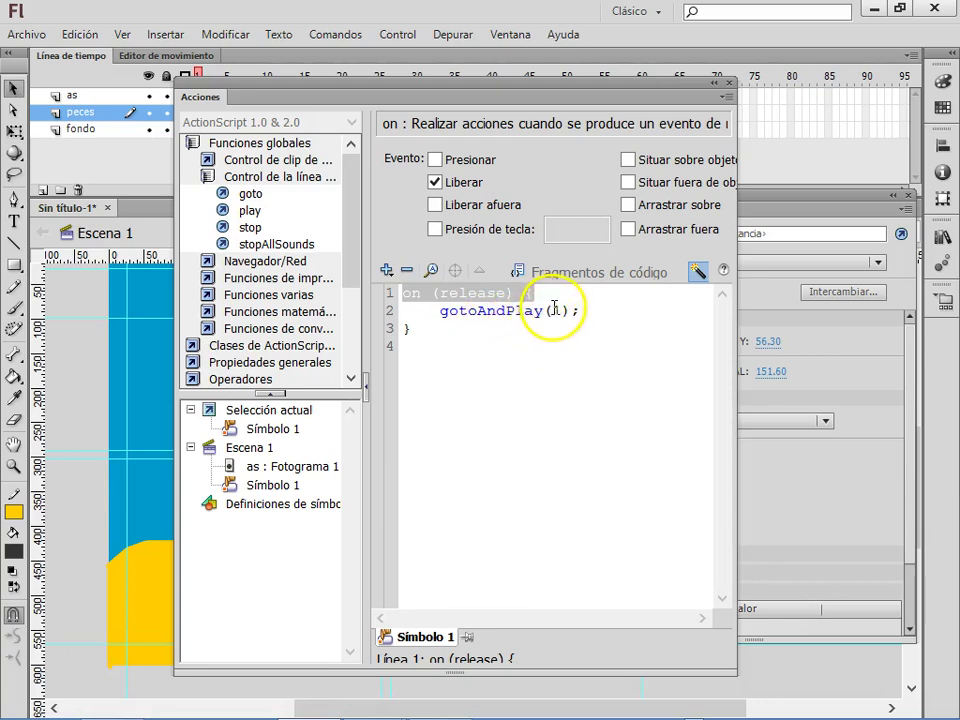
Set the fish button's goto action to target frame 2, test the movie, and close the preview.
left_click(450, 313)
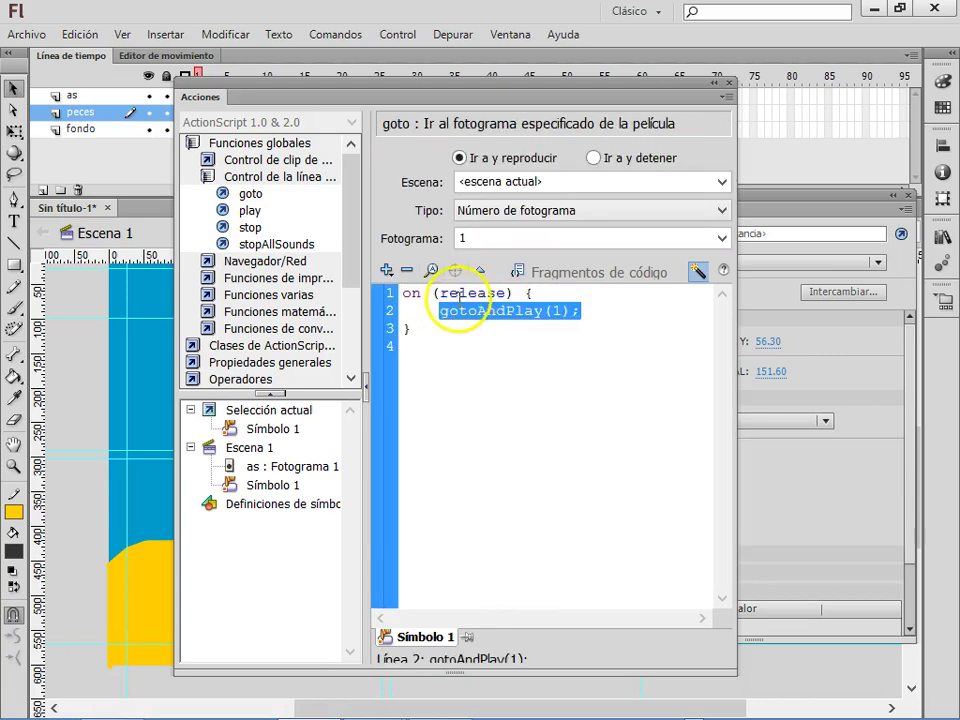
left_click(436, 330)
left_click(443, 313)
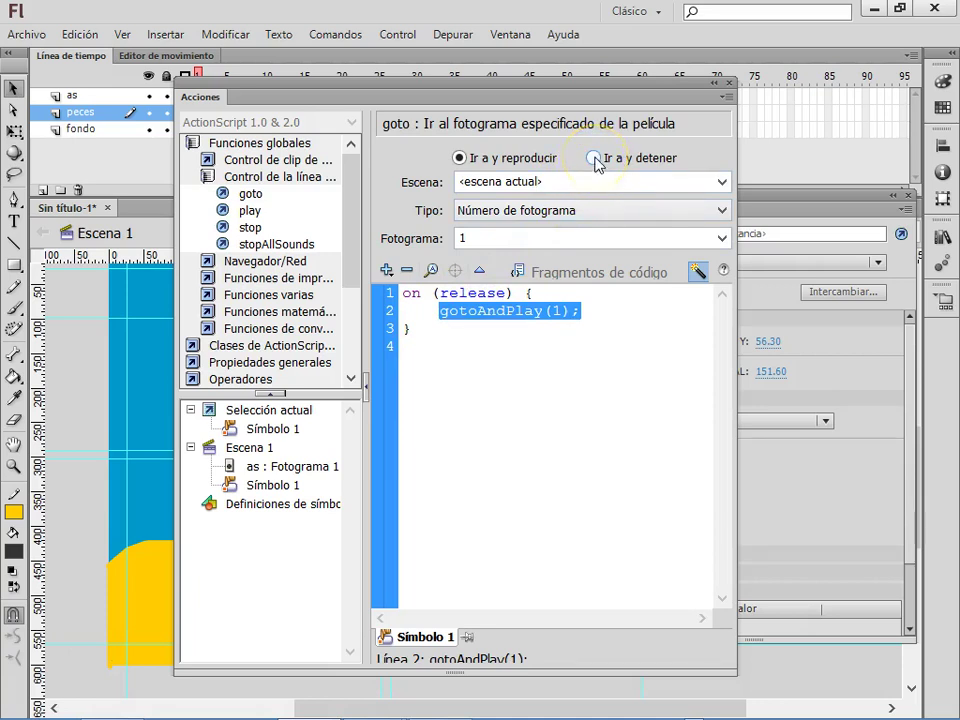
double_click(463, 239)
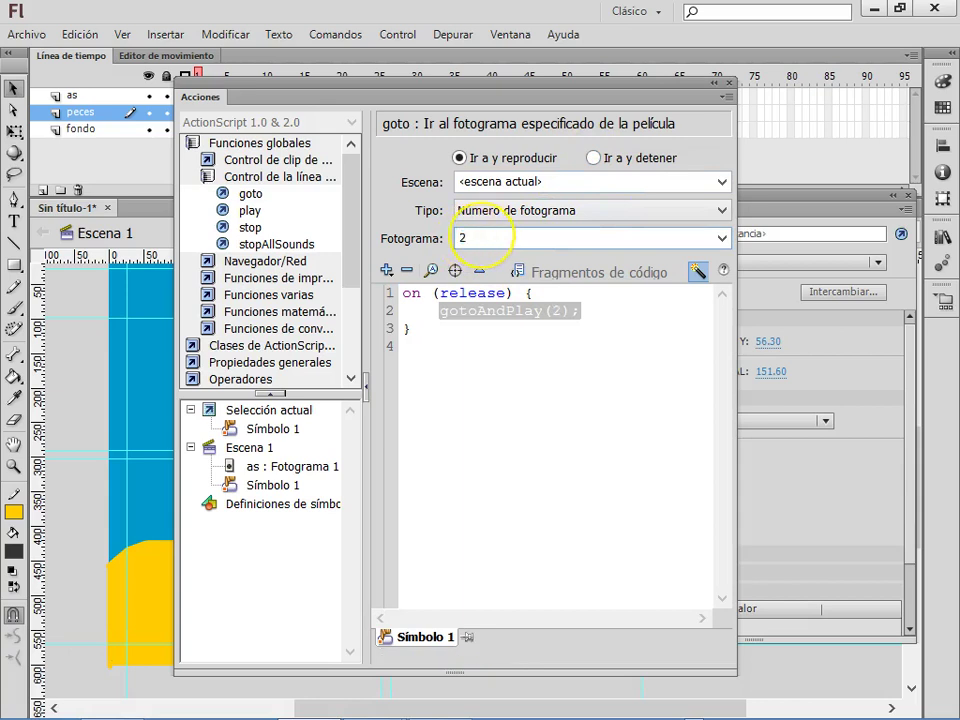
key("ctrl+Return")
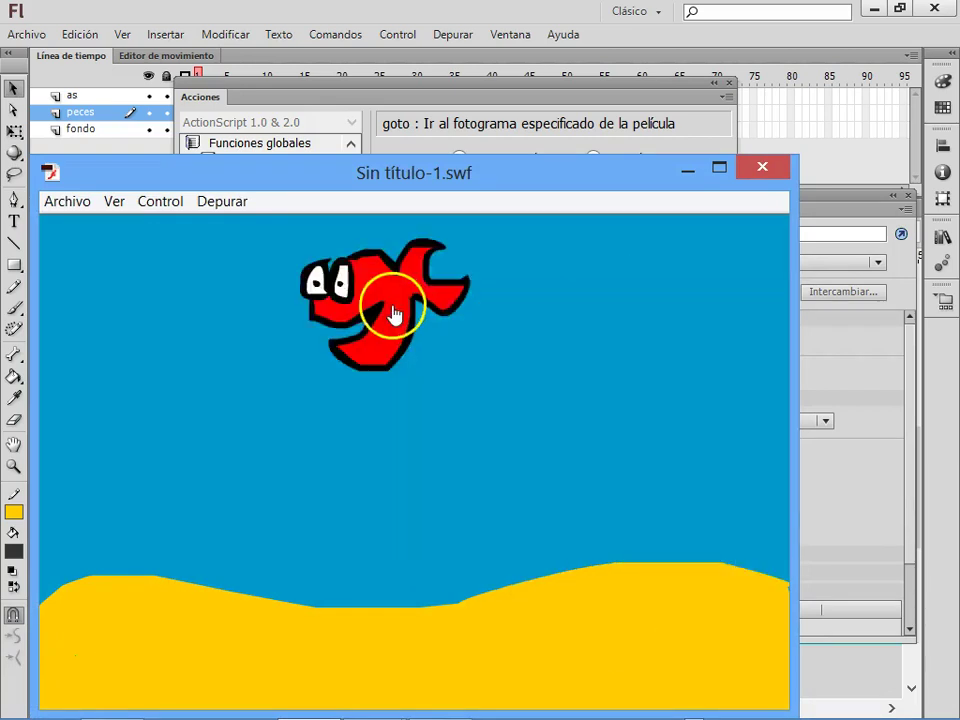
left_click(770, 169)
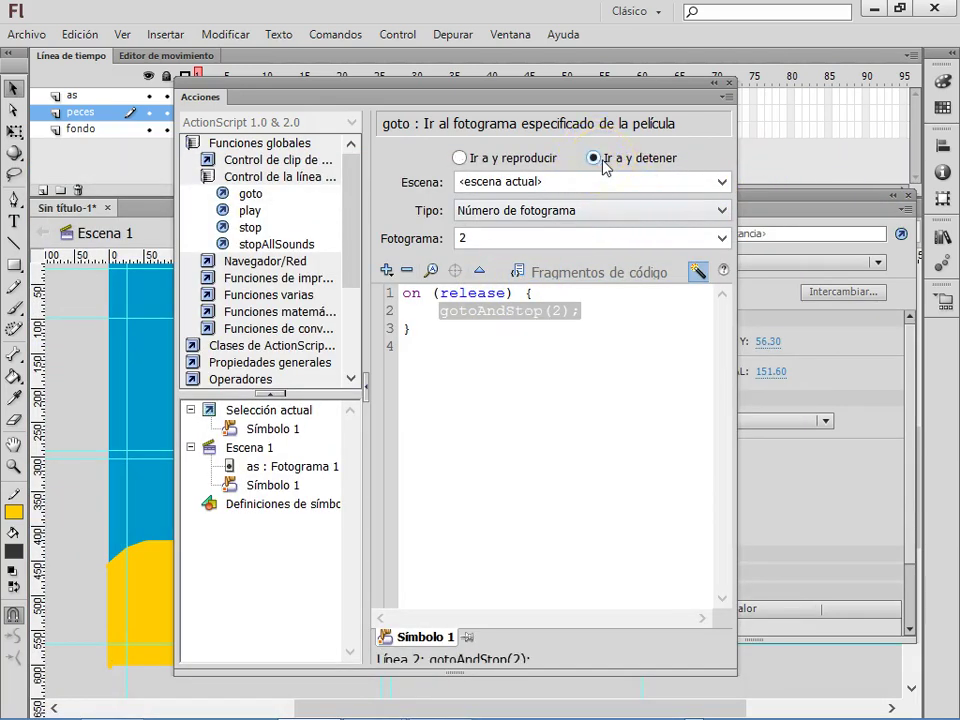
Switch the fish button's goto action to go and stop at frame 2, test the movie, and close the actions editor.
key("ctrl+Return")
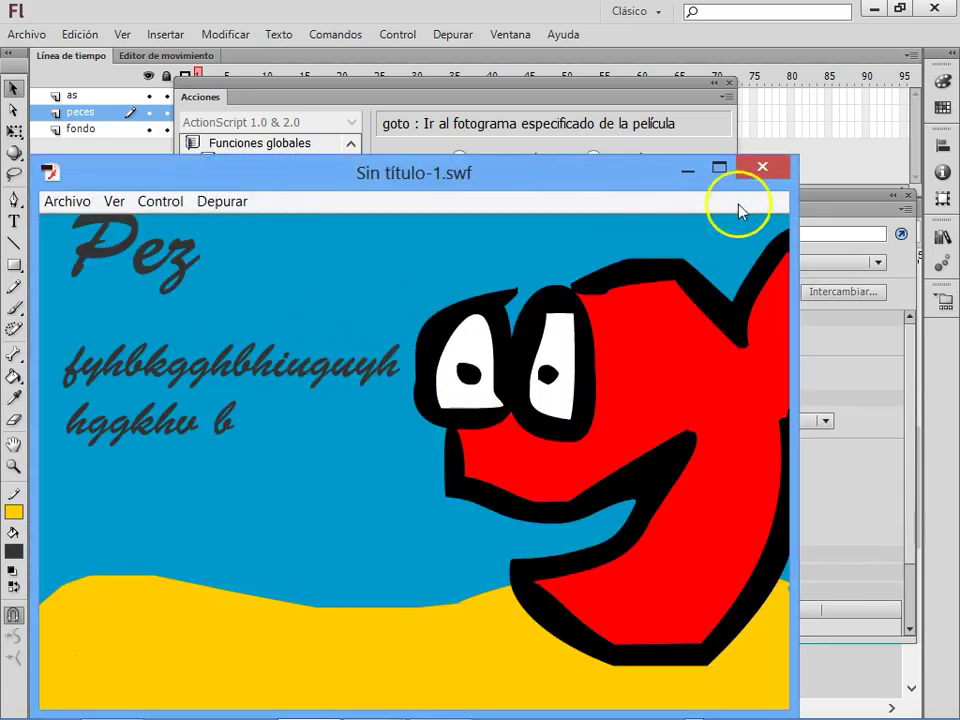
left_click(761, 167)
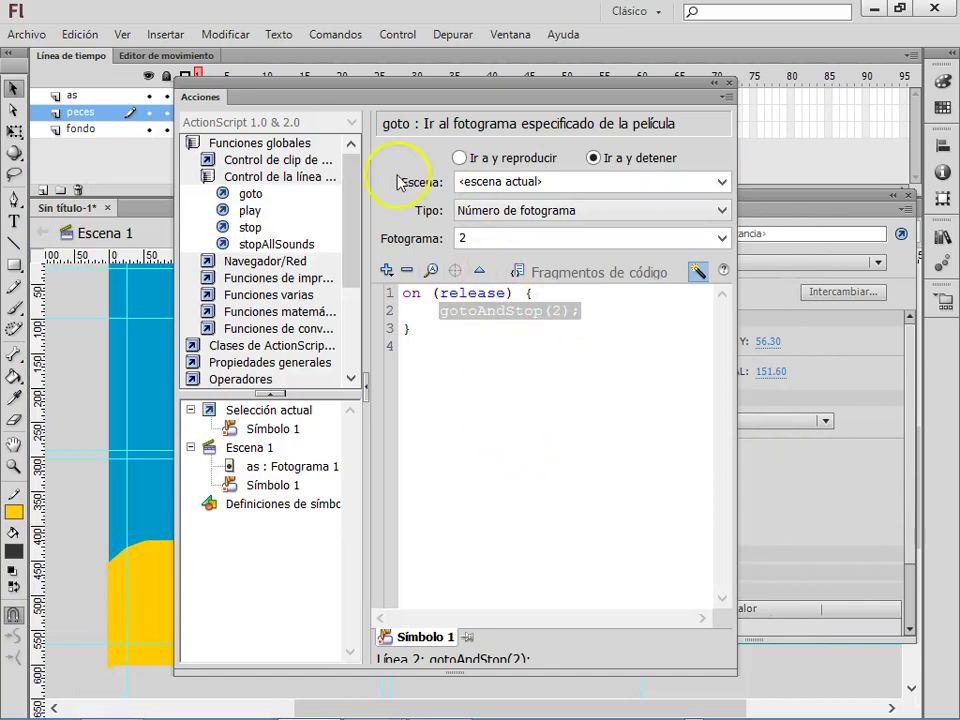
left_click(731, 84)
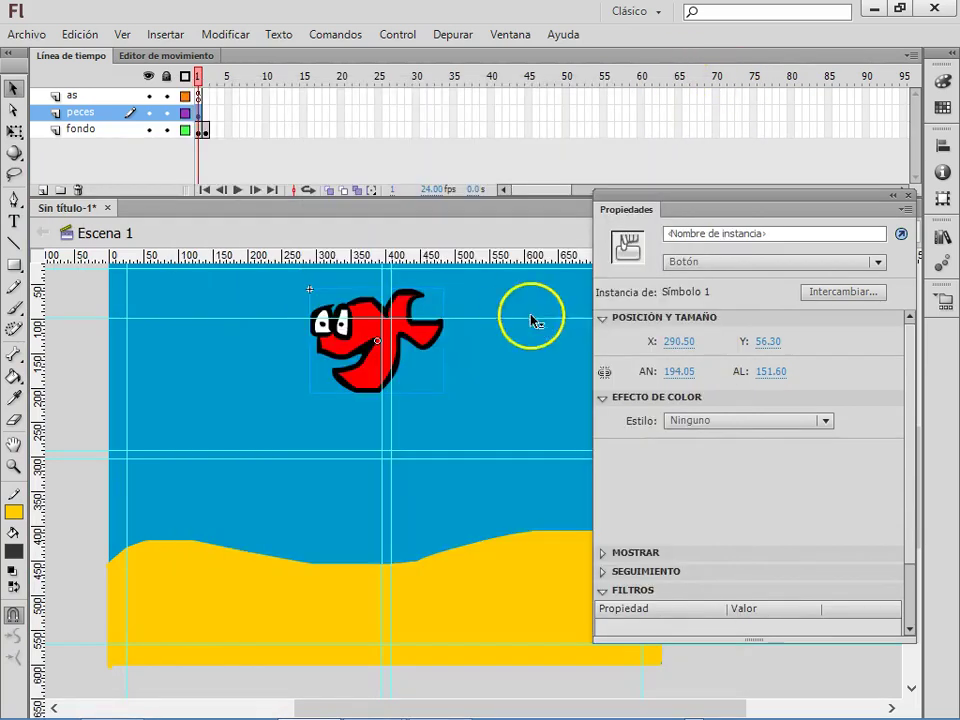
Try to move a slice of the sand on frame 2 of the fondo layer, and undo the move.
left_click(207, 130)
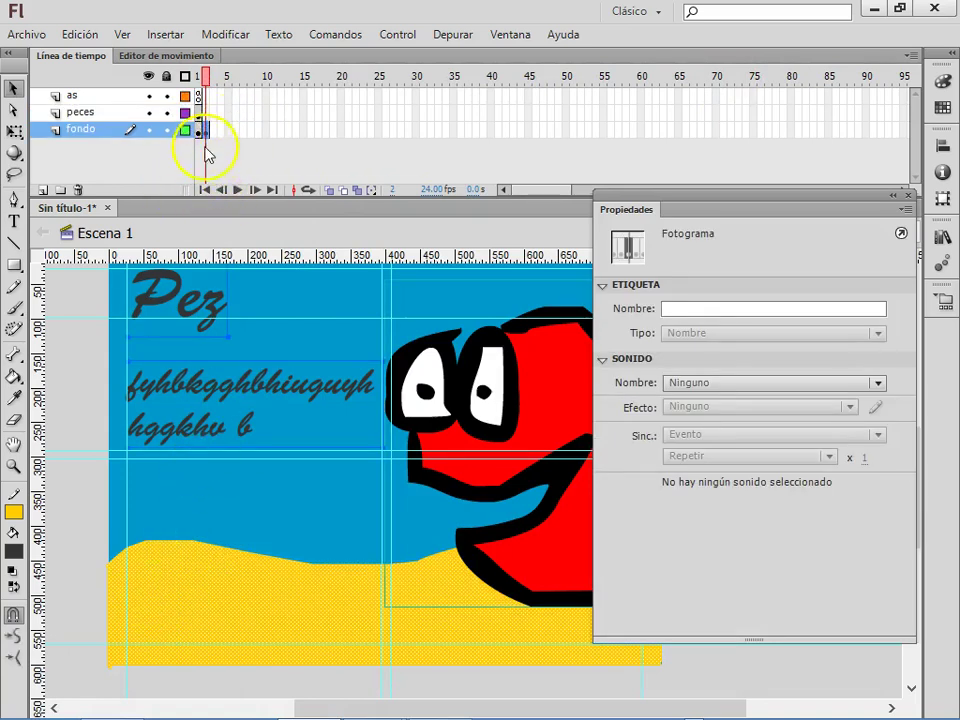
left_click(17, 221)
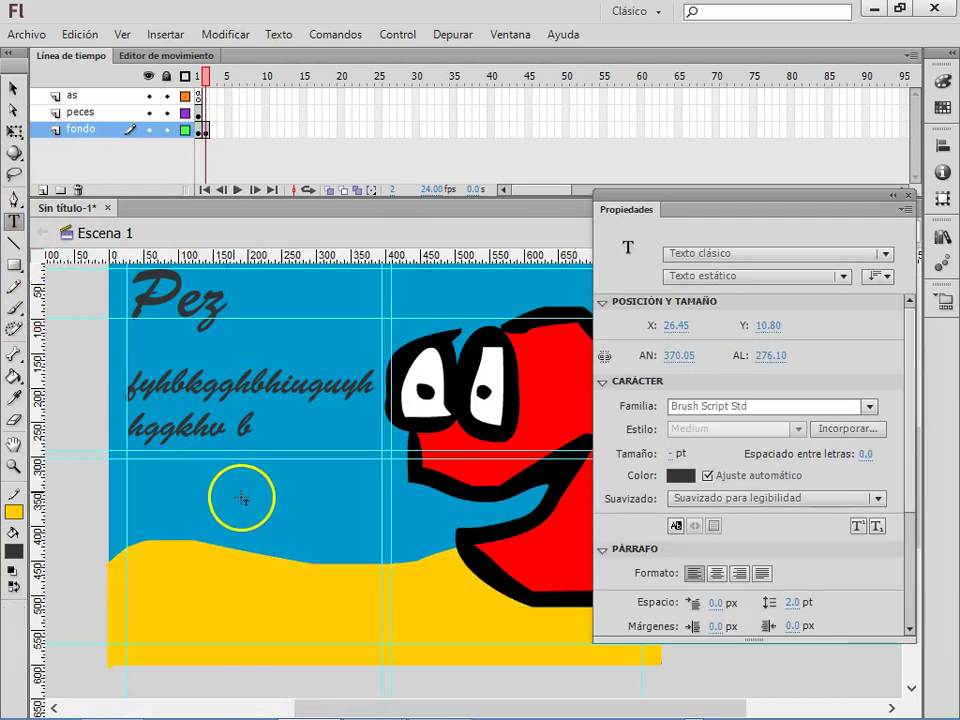
left_click(207, 132)
left_click(206, 133)
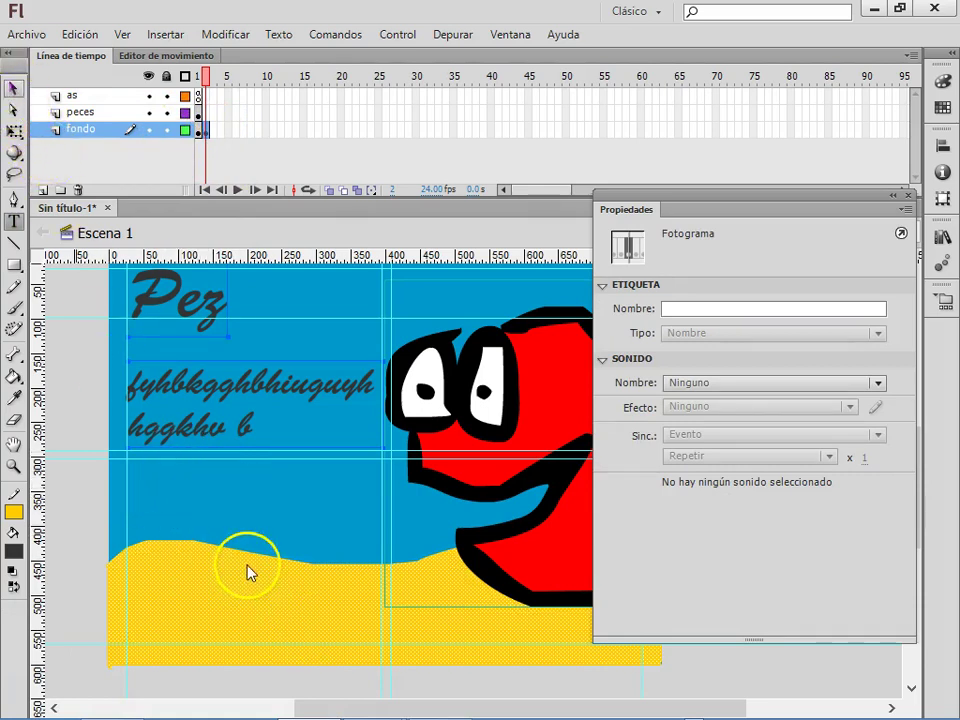
key("v")
left_click_drag(249, 535, 288, 537)
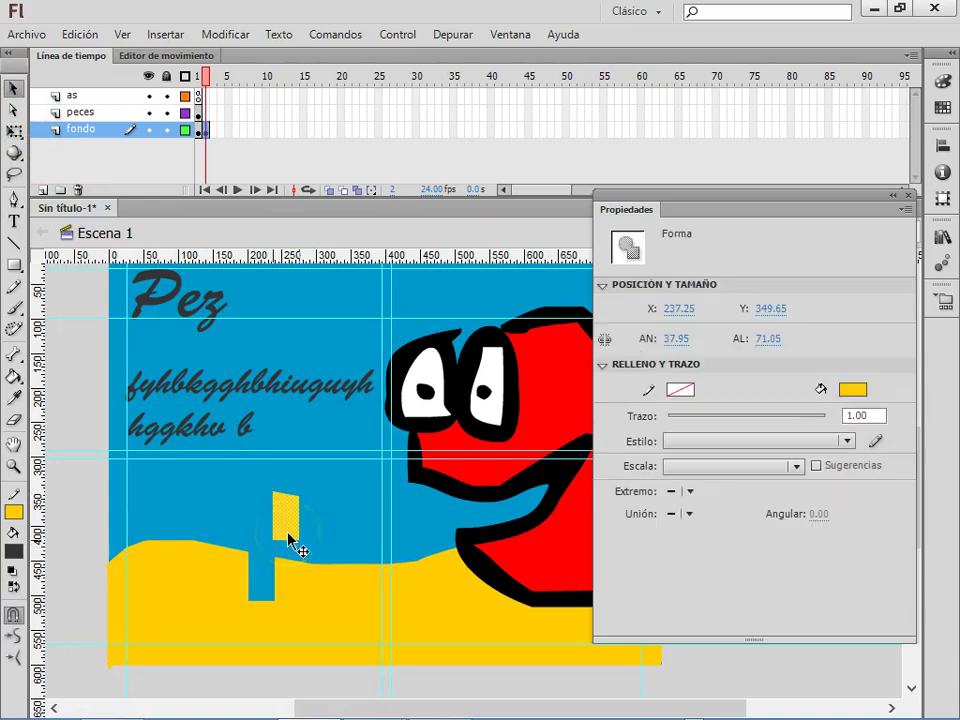
key("ctrl+z")
left_click(278, 155)
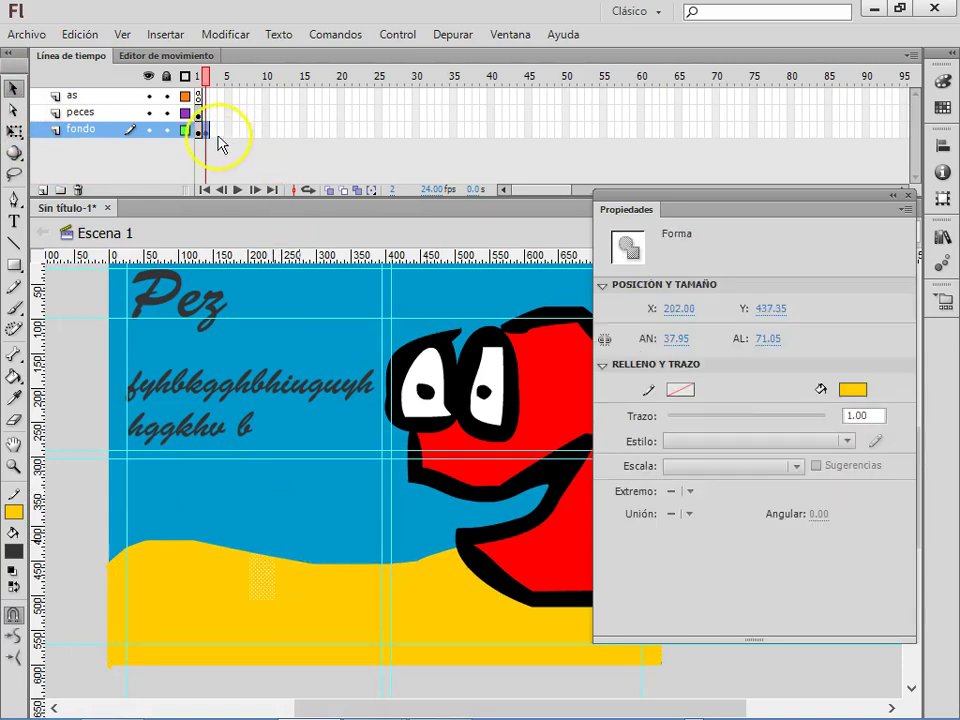
Move the frame 2 keyframe from the fondo layer to the peces layer, and lock the fondo layer.
mouse_move(208, 130)
left_mouse_down()
mouse_move(207, 117)
mouse_move(210, 143)
left_mouse_up()
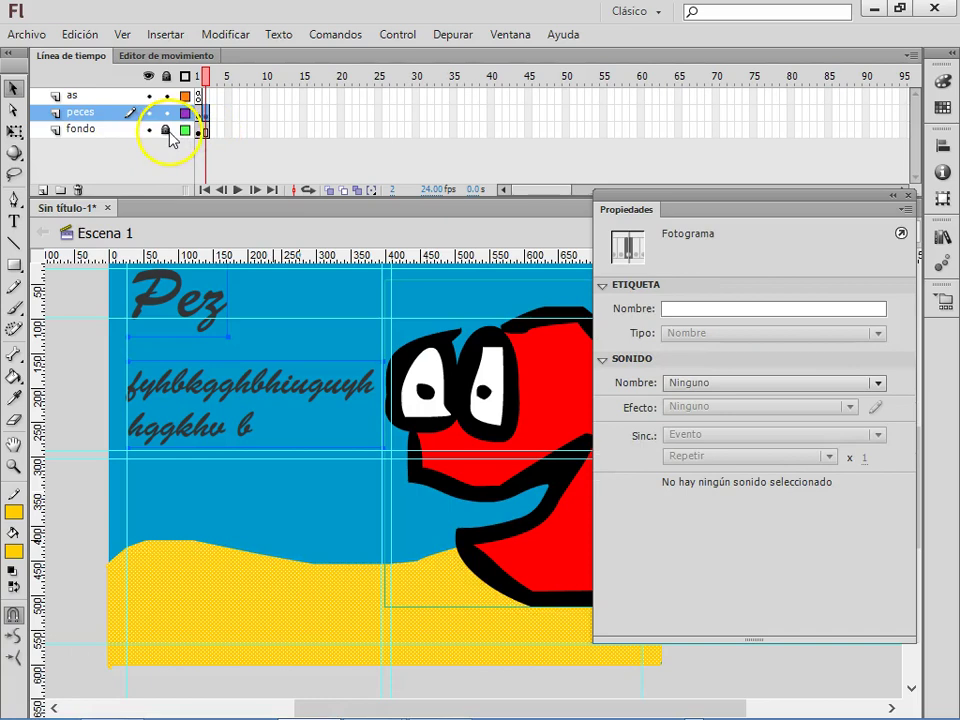
left_click(284, 560)
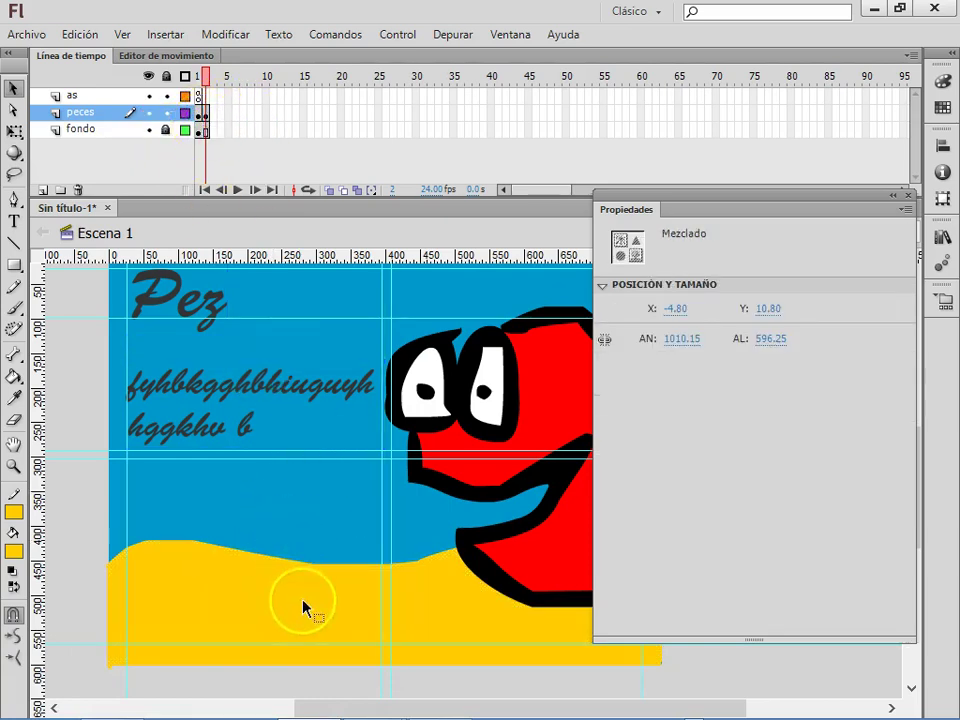
left_click(231, 281)
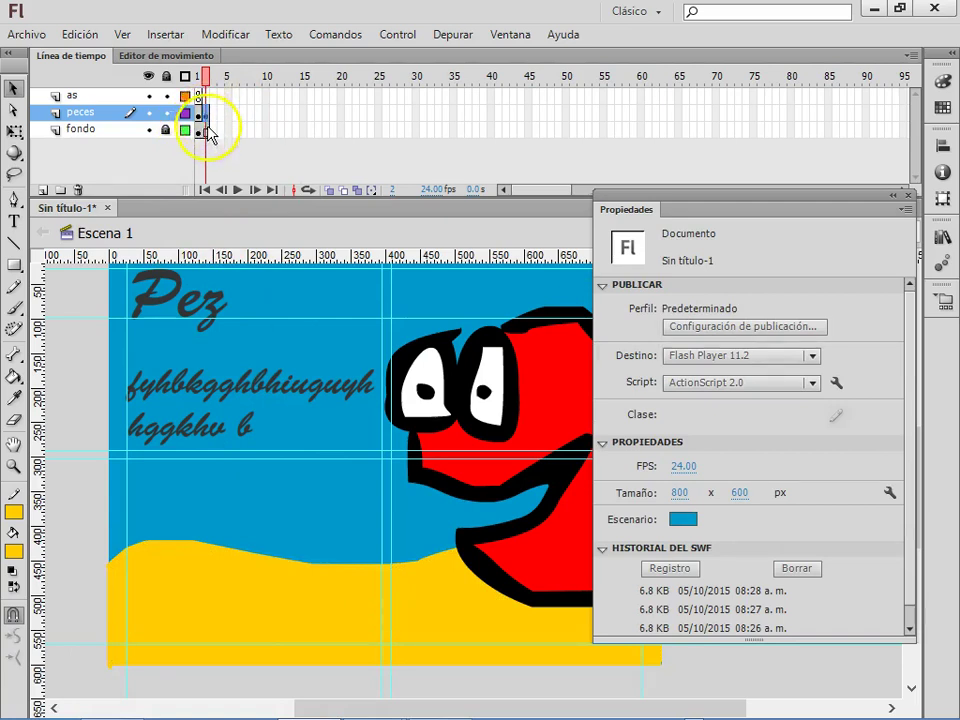
left_click(215, 116)
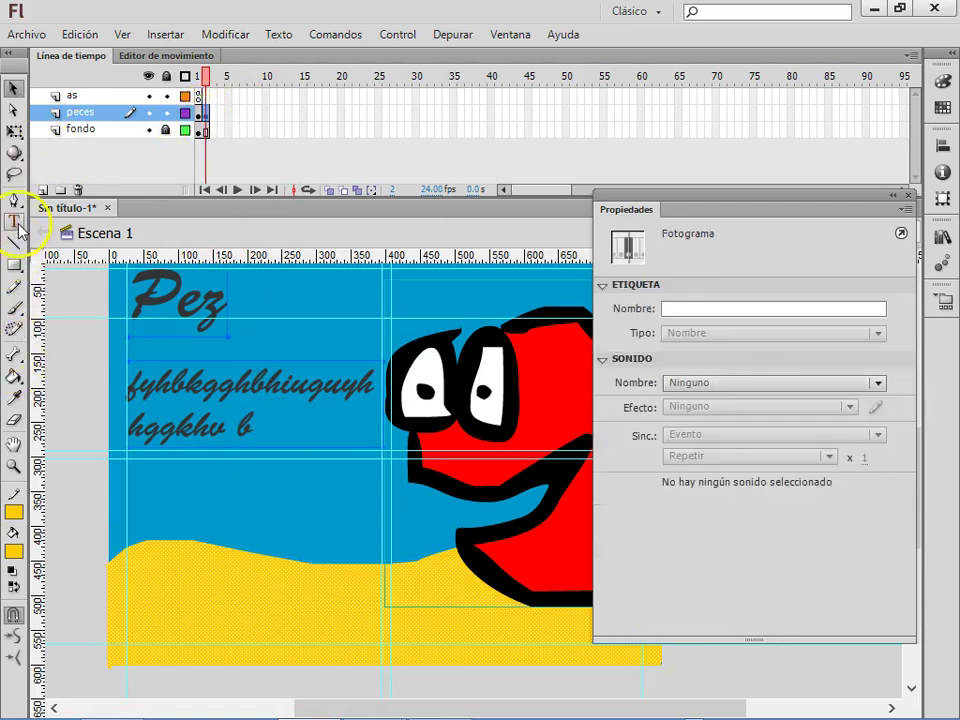
Add the static text "Menú" on frame 2 of the peces layer, and place it below the description at about X 134, Y 344.
left_click(15, 222)
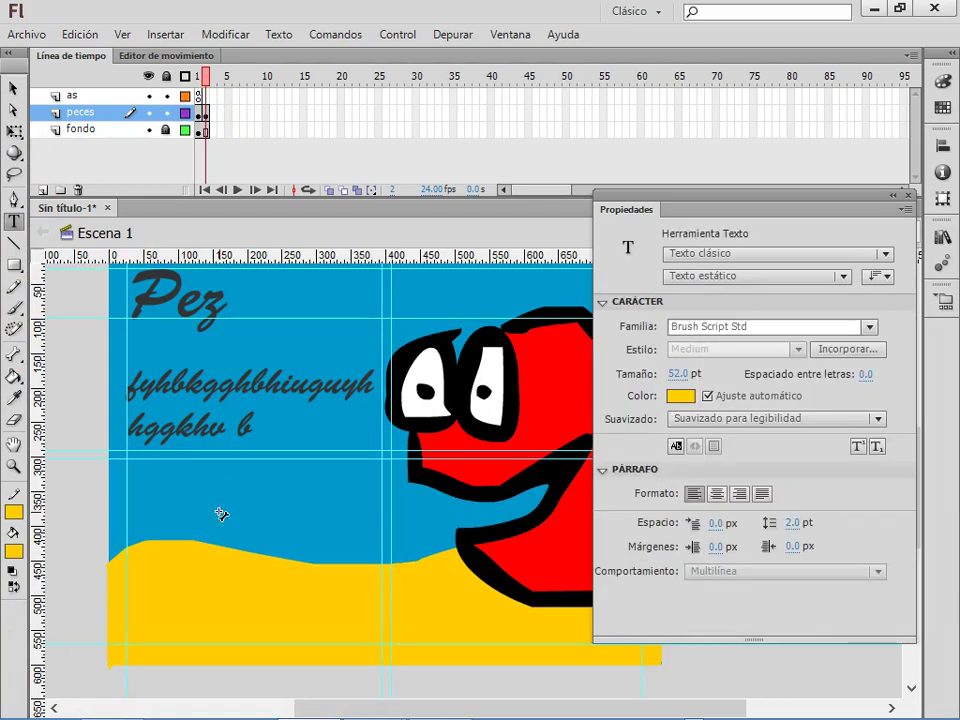
key("m")
left_click(250, 517)
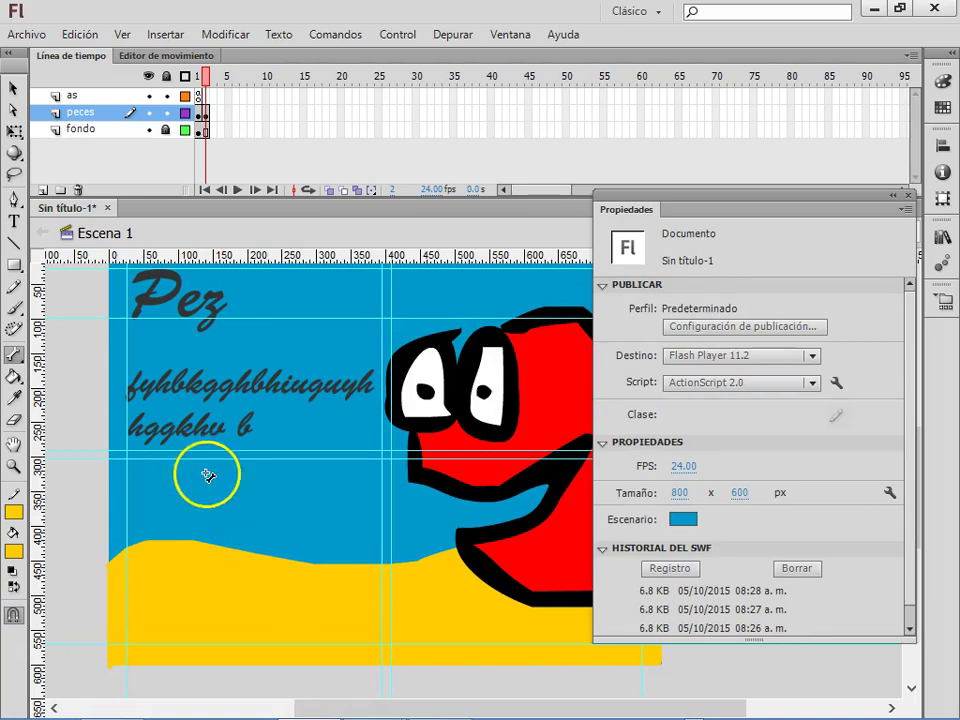
left_click(15, 222)
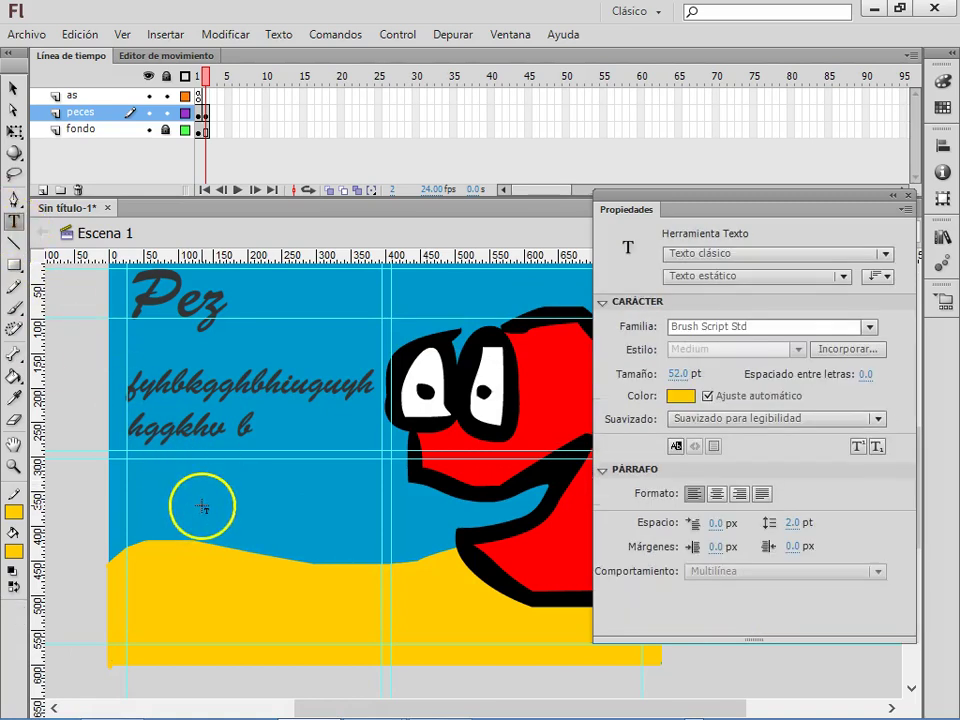
left_click(205, 478)
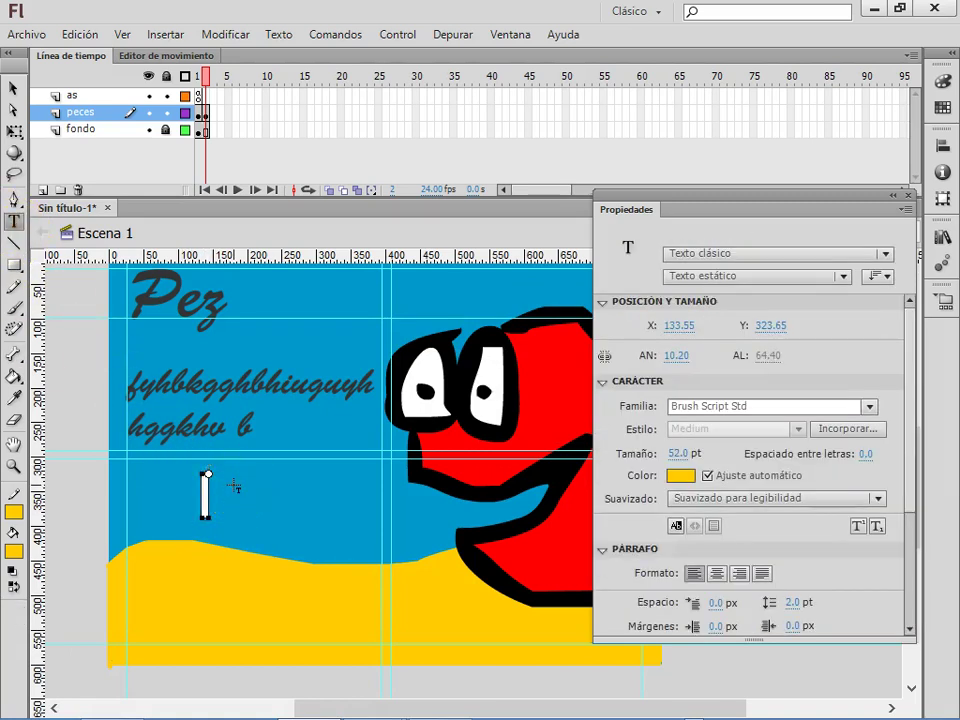
type("me")
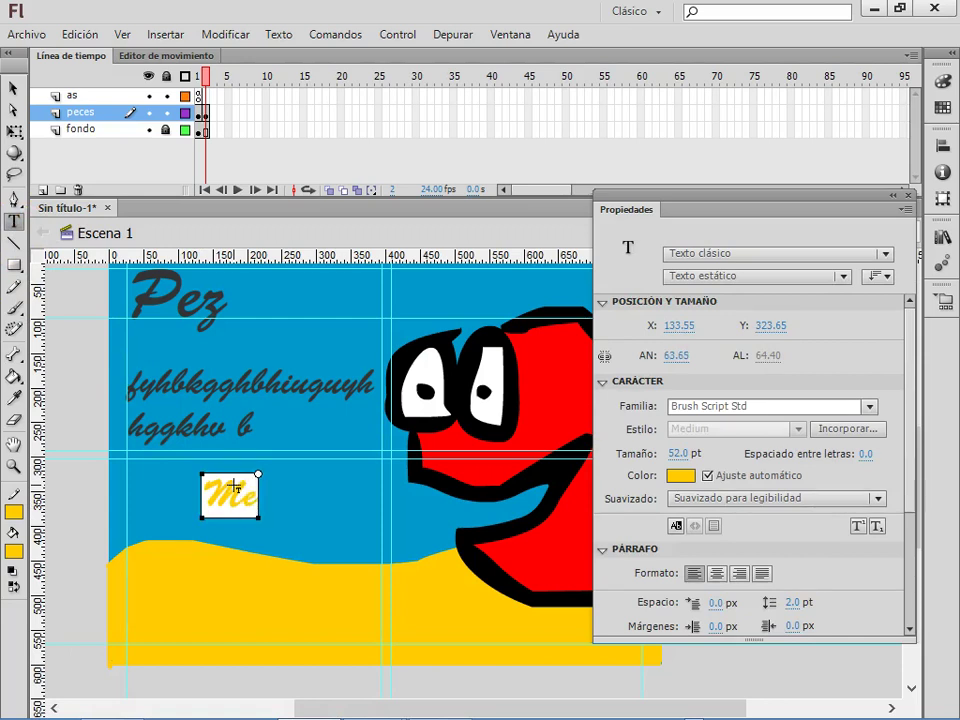
type("nú")
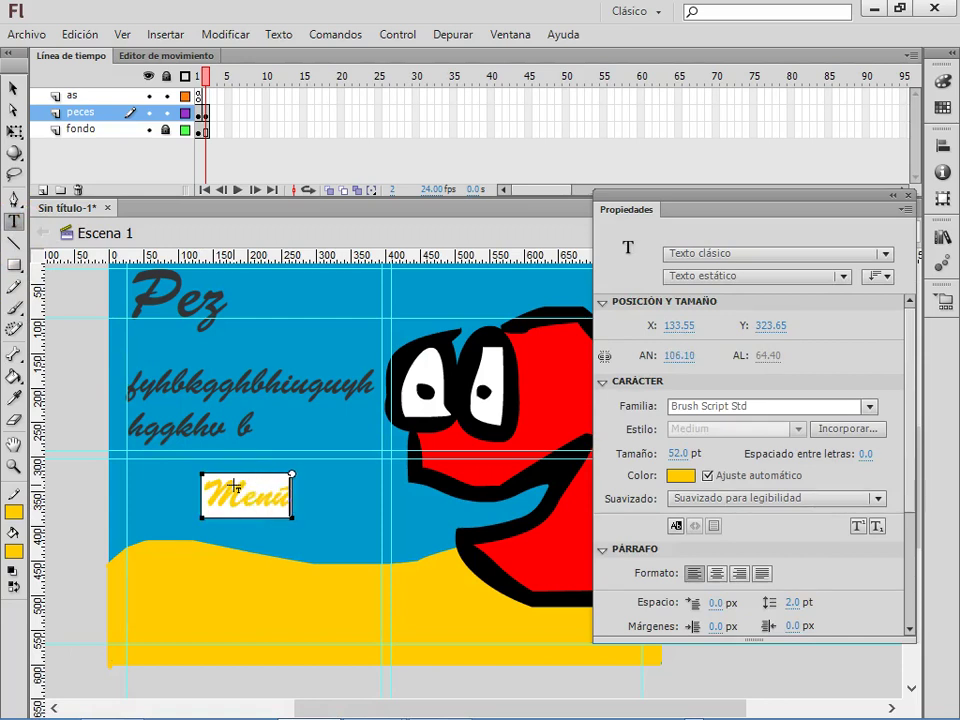
left_click(14, 86)
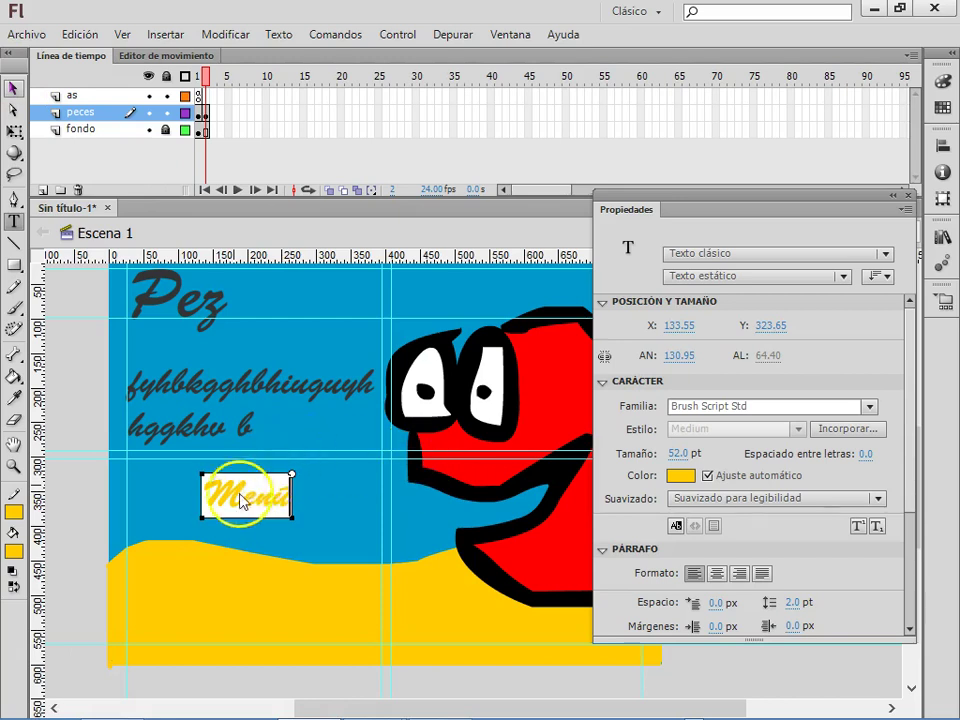
mouse_move(210, 497)
left_mouse_down()
mouse_move(214, 510)
mouse_move(212, 489)
mouse_move(212, 512)
left_mouse_up()
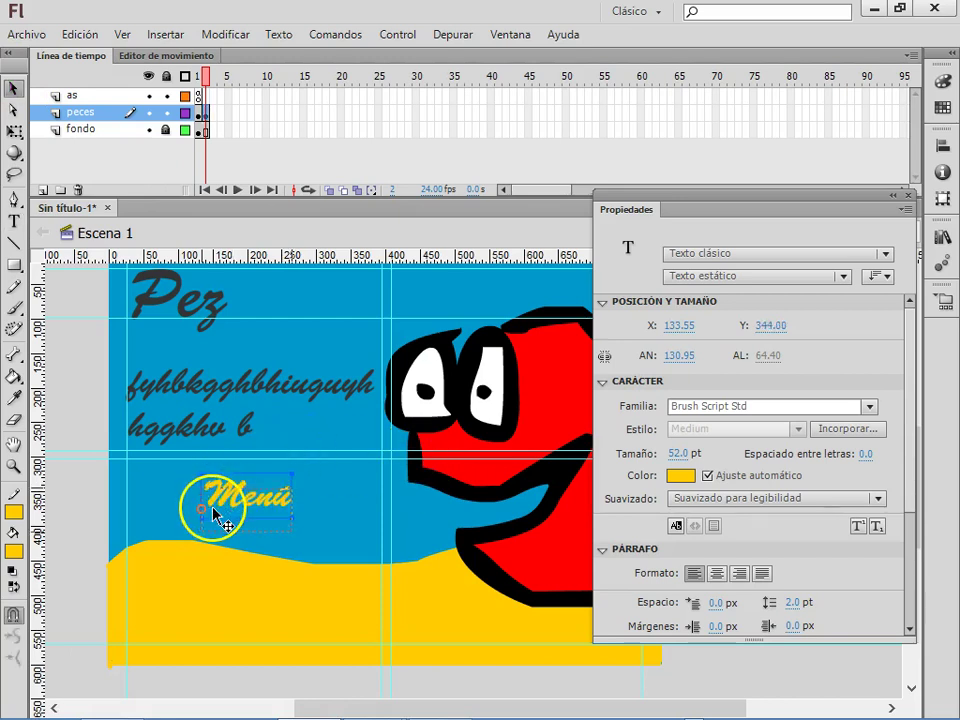
Set the "Menú" text's color to red and its font family to Arial.
left_click(681, 476)
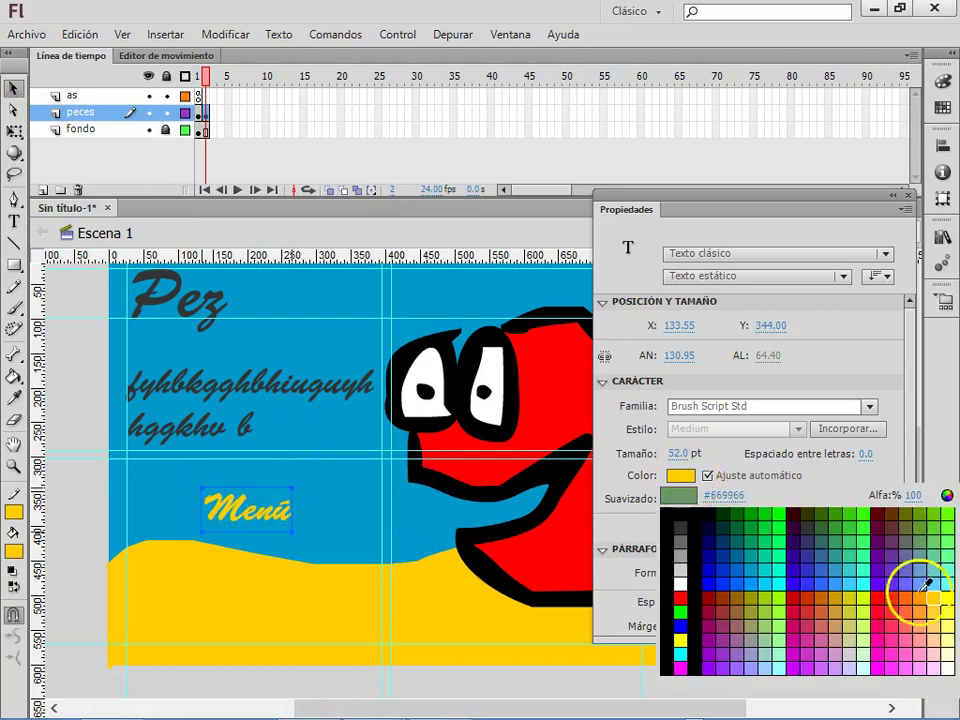
left_click(880, 590)
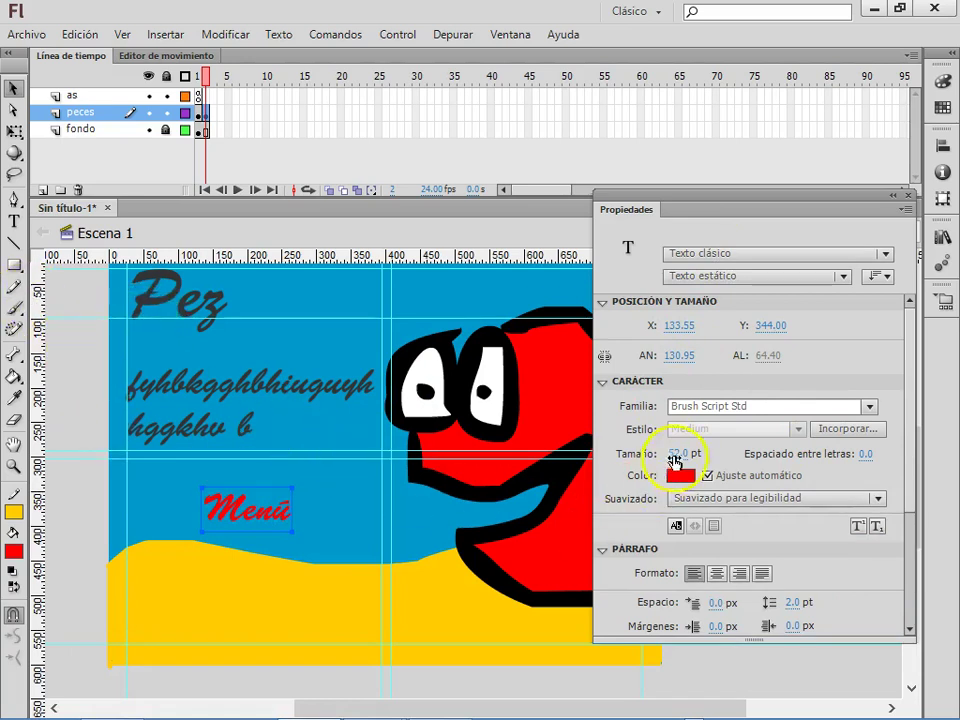
left_click(870, 407)
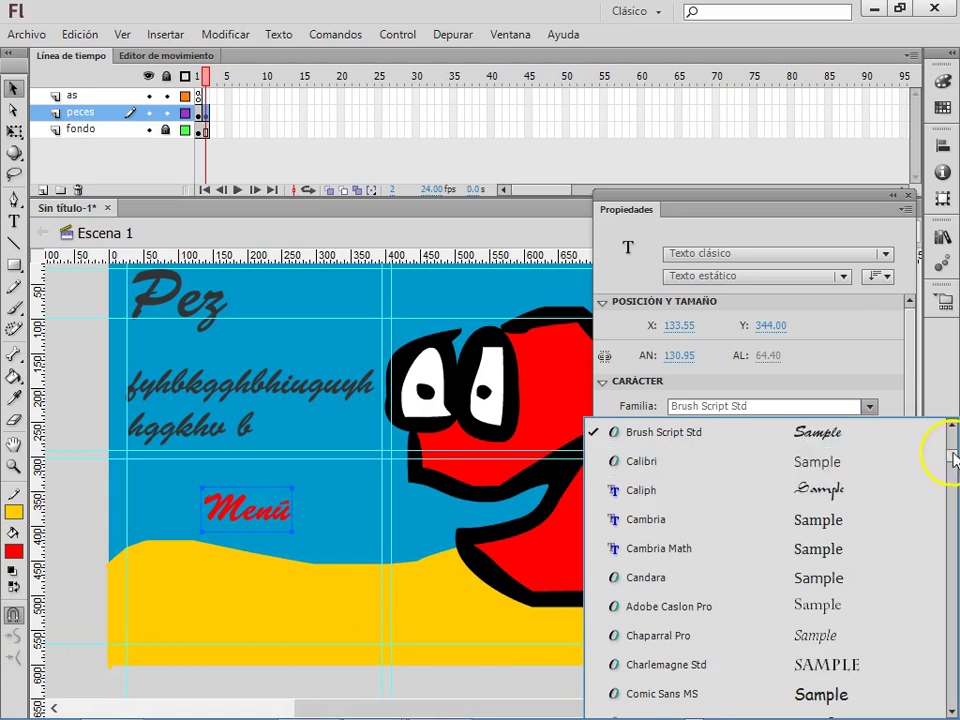
scroll(953, 432, "up", 1)
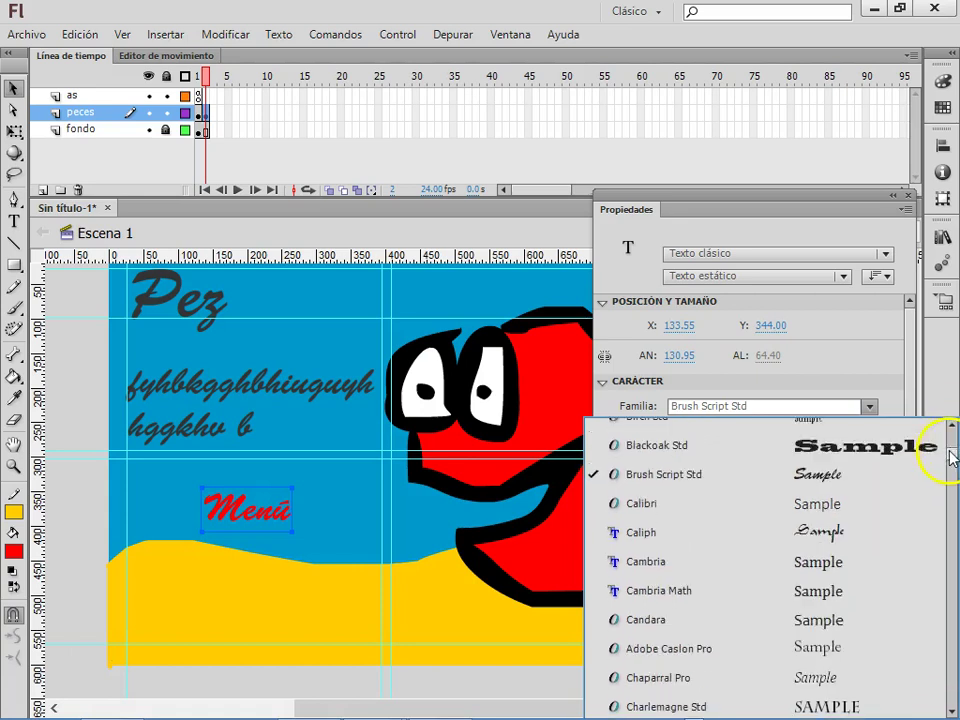
scroll(953, 450, "up", 6)
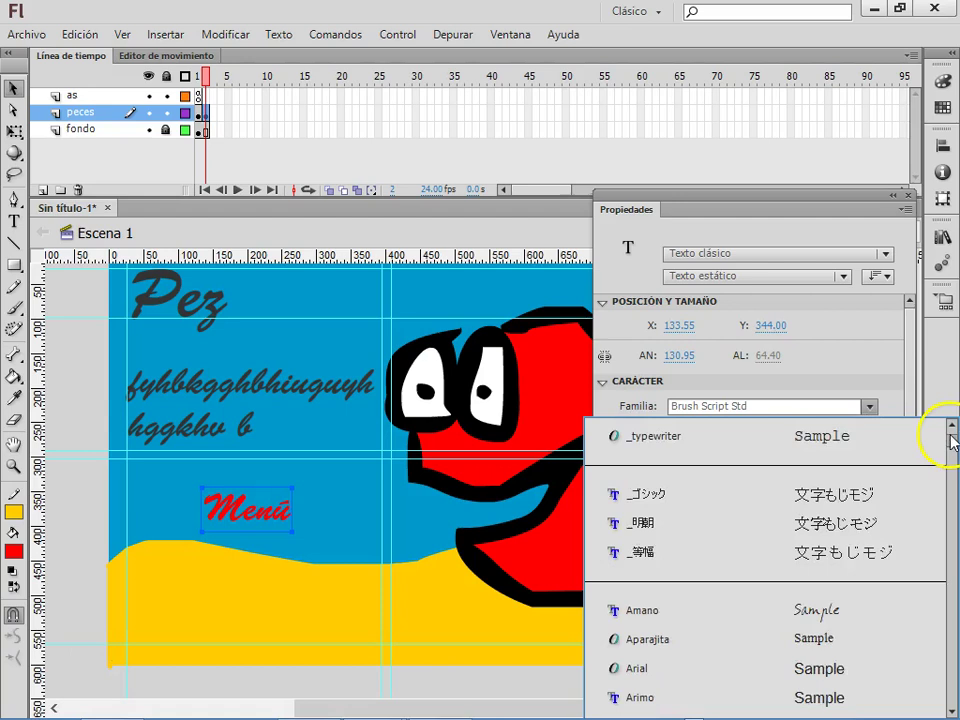
scroll(953, 443, "down", 3)
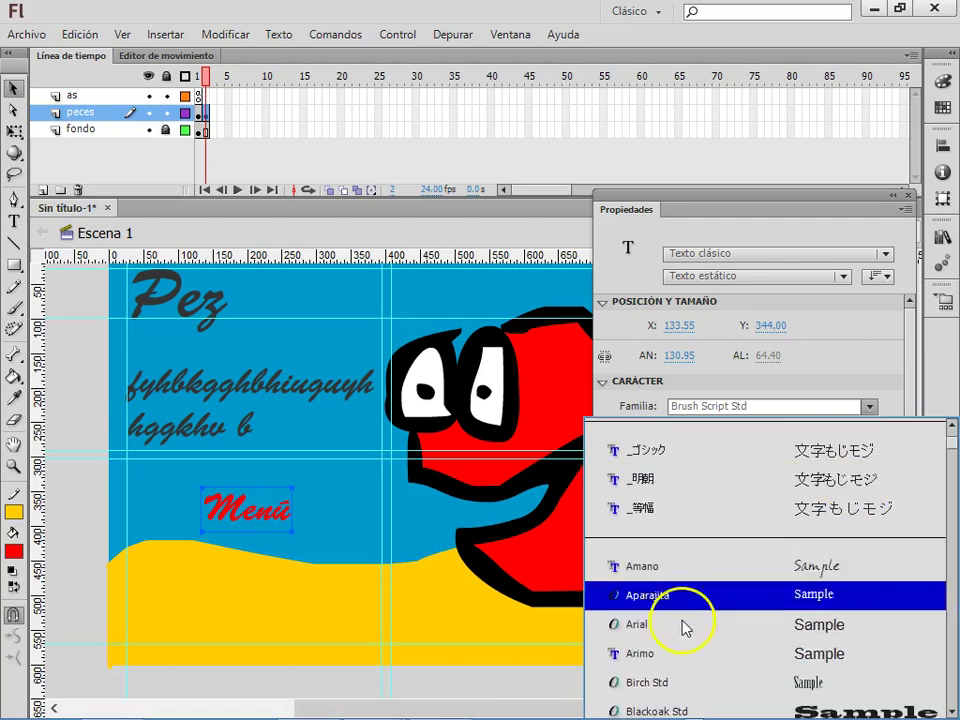
left_click(661, 625)
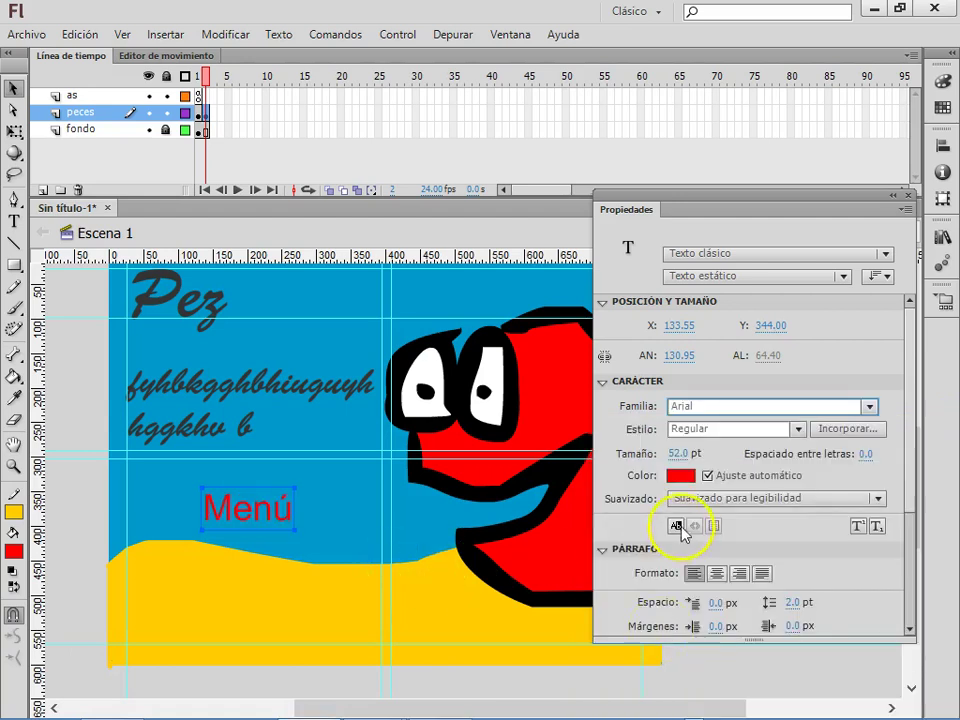
Set the "Menú" text's size to 39 pt, and move it onto the sand at about X 26.5, Y 524.
left_click(683, 453)
type("27")
key("Return")
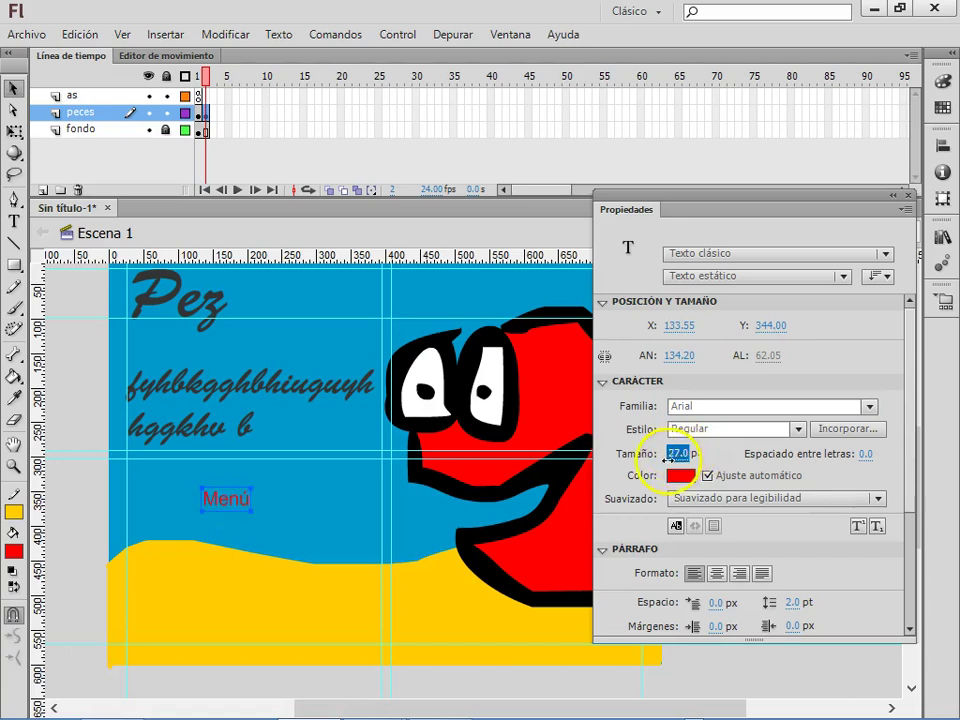
key("Up")
key("Up")
key("Up")
key("Up")
left_click(13, 88)
left_click_drag(225, 510, 150, 636)
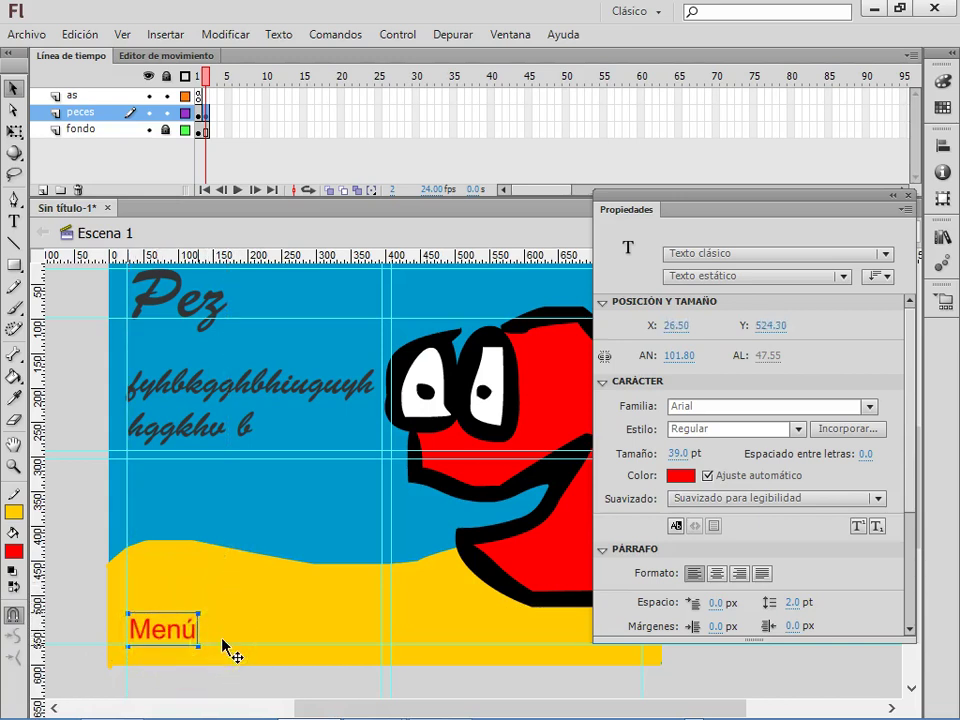
Nudge the "Menú" text on the sand to about X 23.8, Y 532.4.
key("Down")
key("Left")
left_click(172, 637)
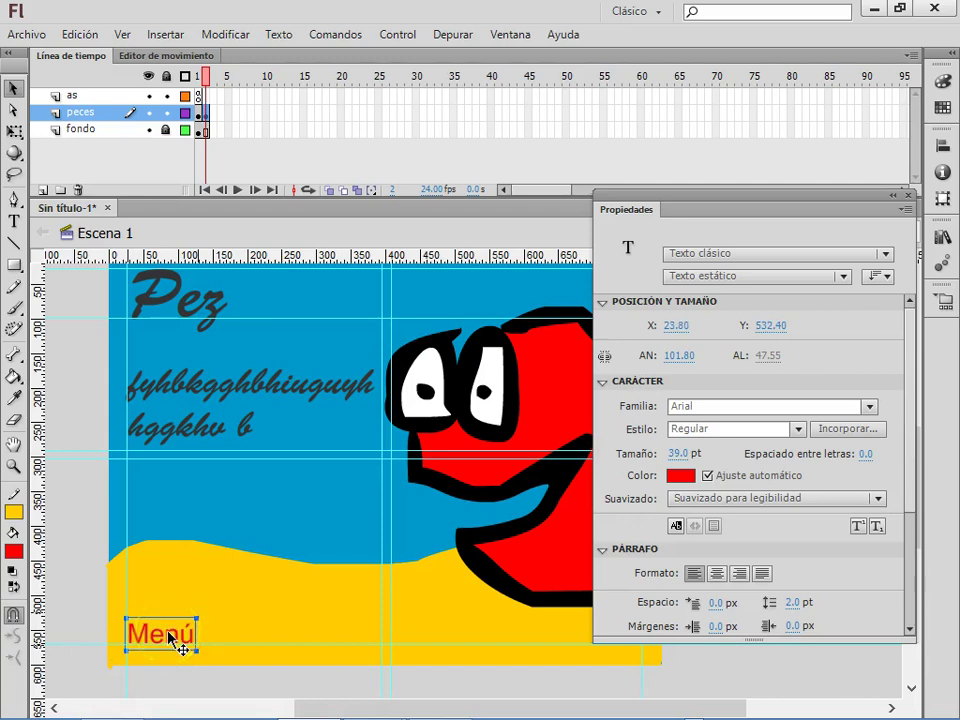
Convert the "Menú" text into a symbol of type Botón named Símbolo 2.
right_click(170, 637)
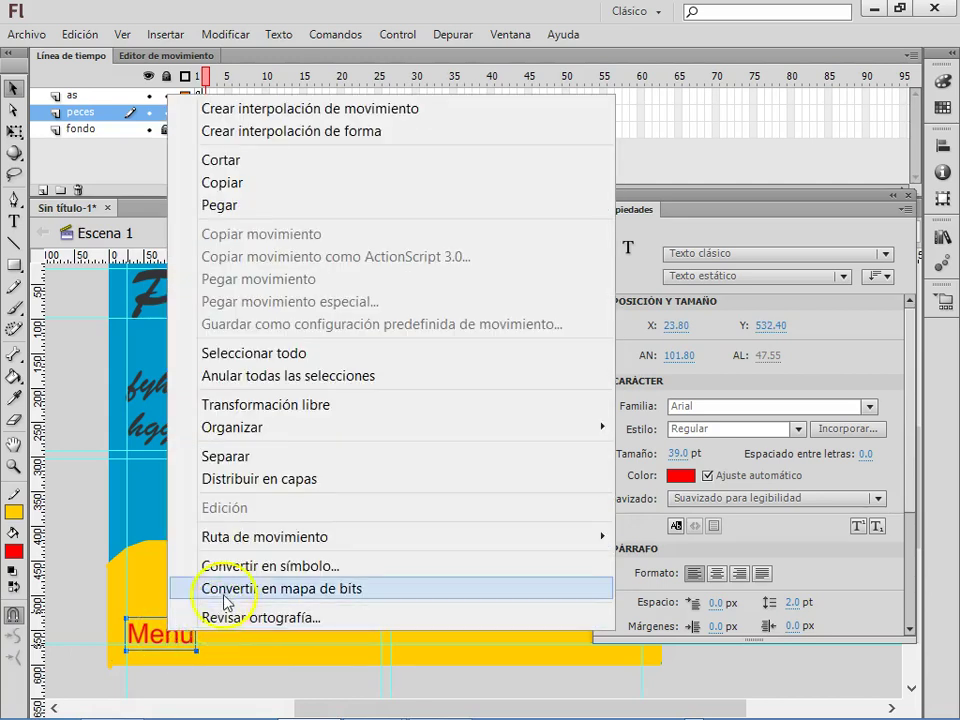
left_click(249, 569)
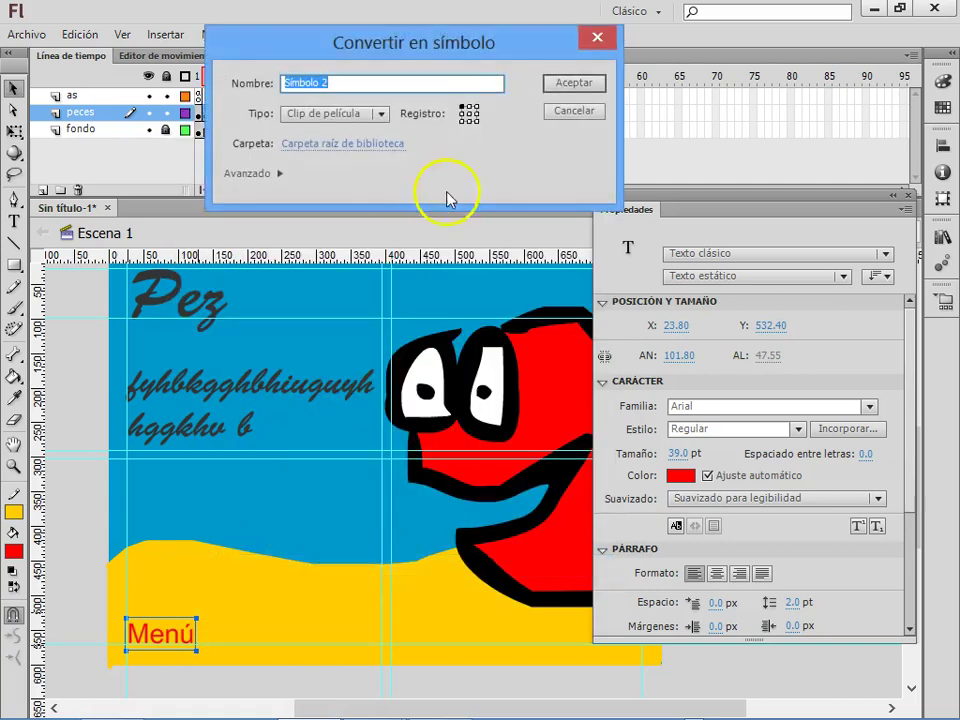
left_click(376, 112)
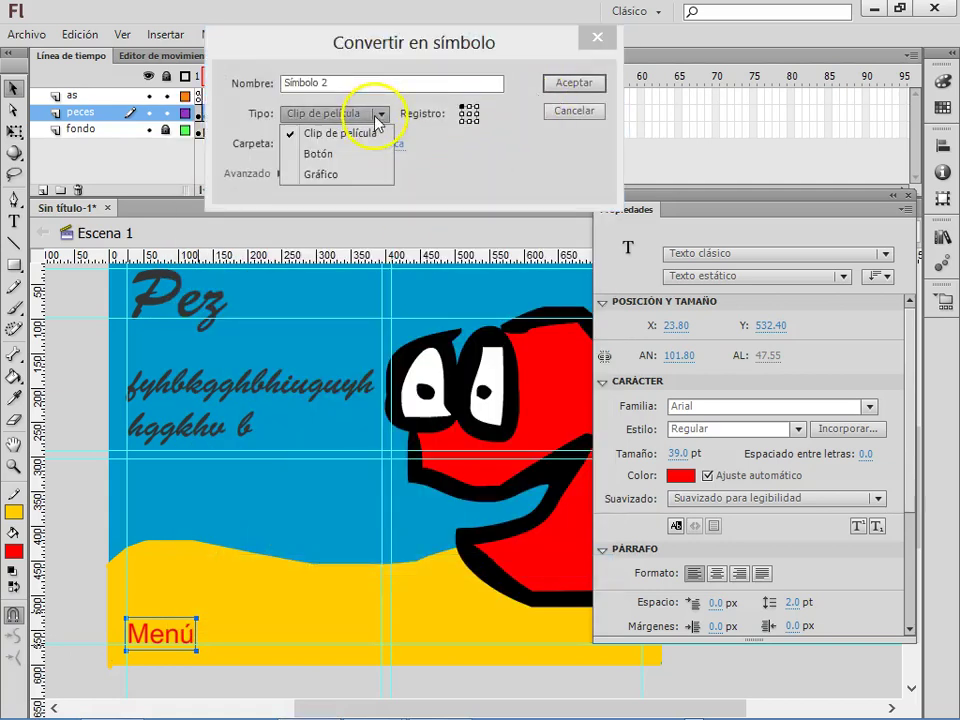
left_click(303, 156)
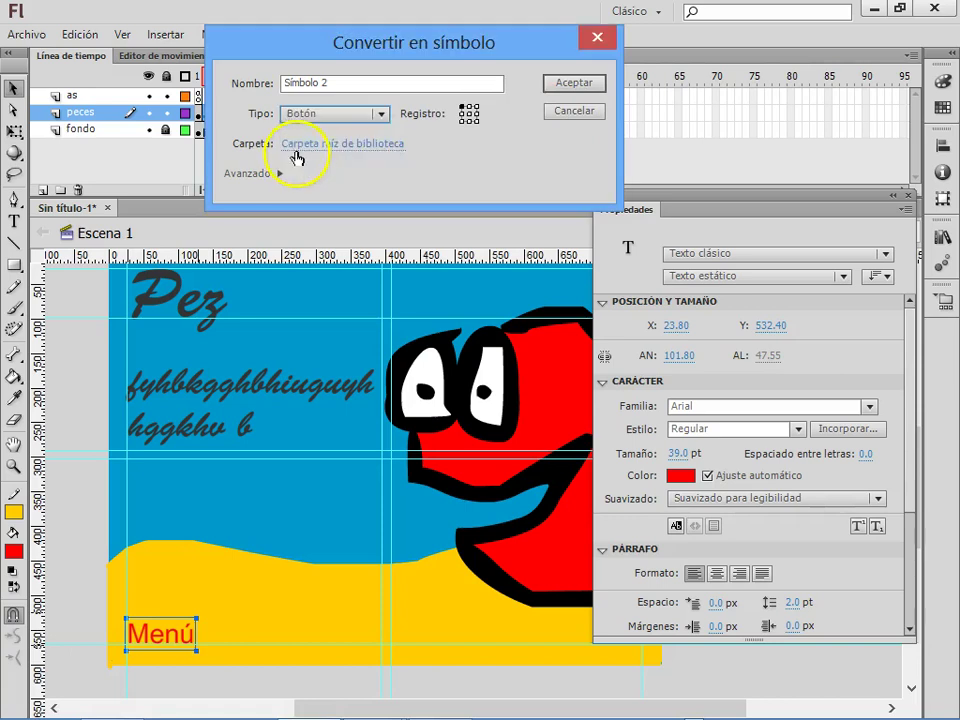
left_click(575, 84)
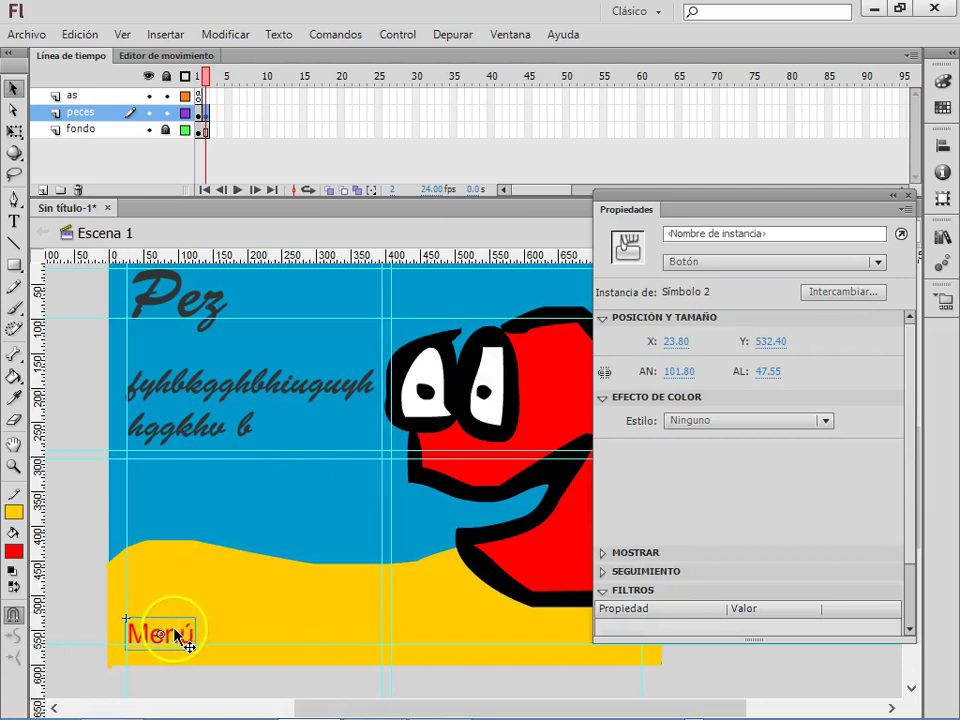
Open the "Menú" button symbol for editing, and insert a keyframe in its Sobre state.
double_click(298, 276)
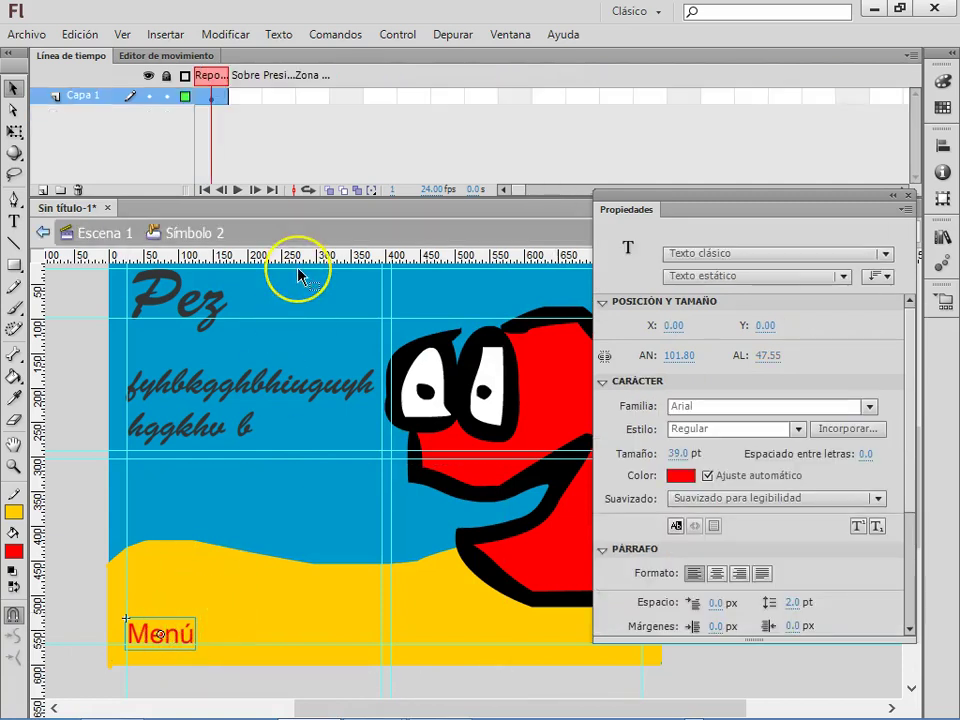
left_click_drag(306, 257, 307, 257)
key("F6")
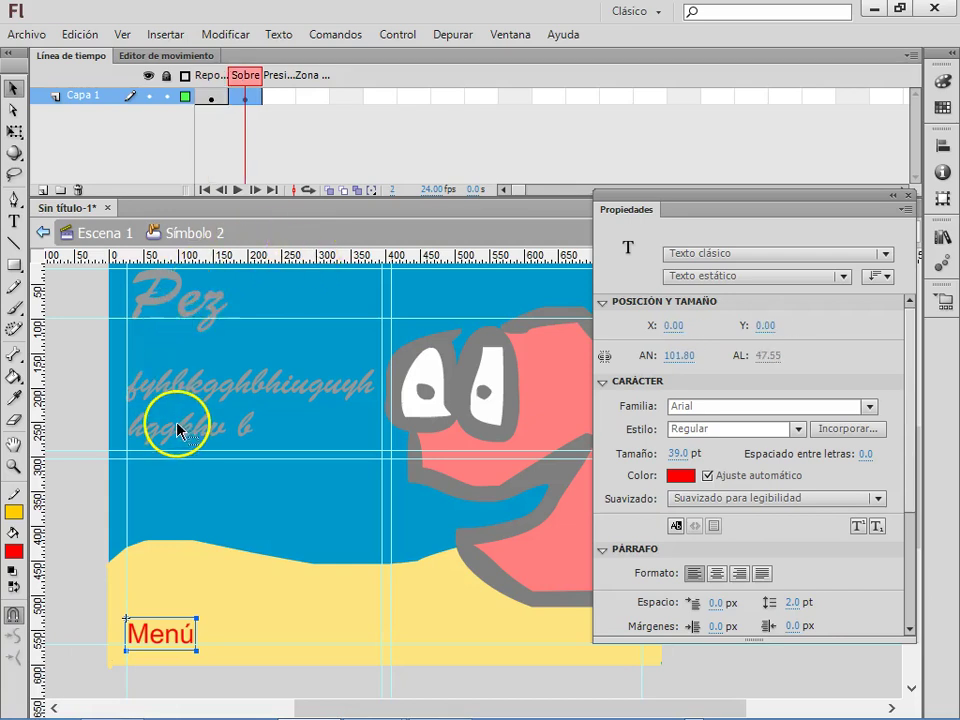
Convert the Sobre state's "Menú" text into a Clip de película symbol named "menu mov".
key("F8")
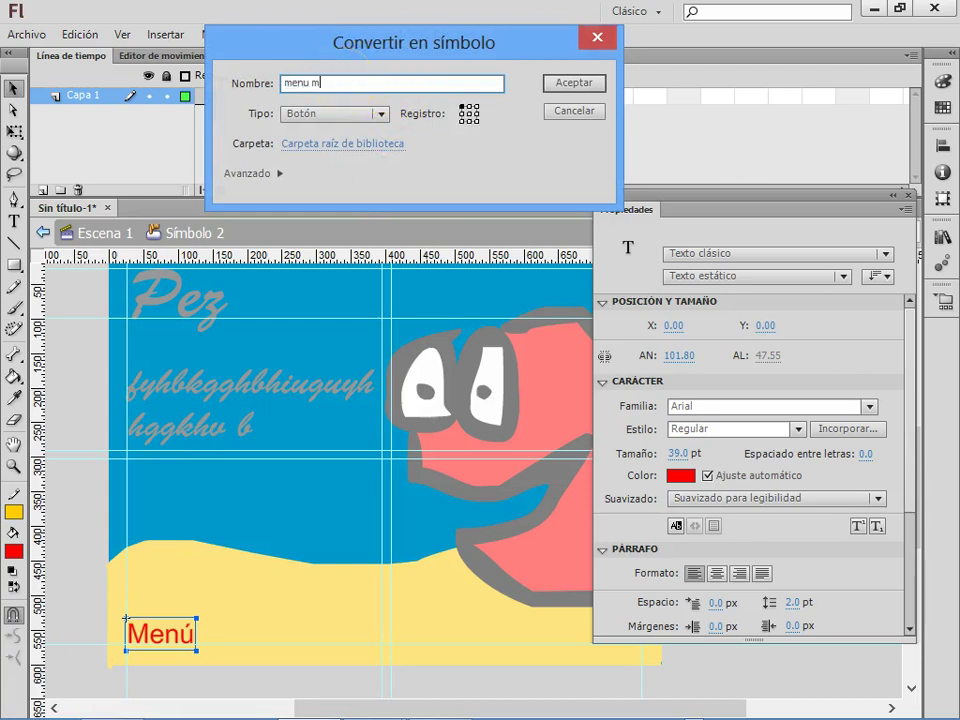
type("menu mov")
left_click(334, 113)
left_click(334, 131)
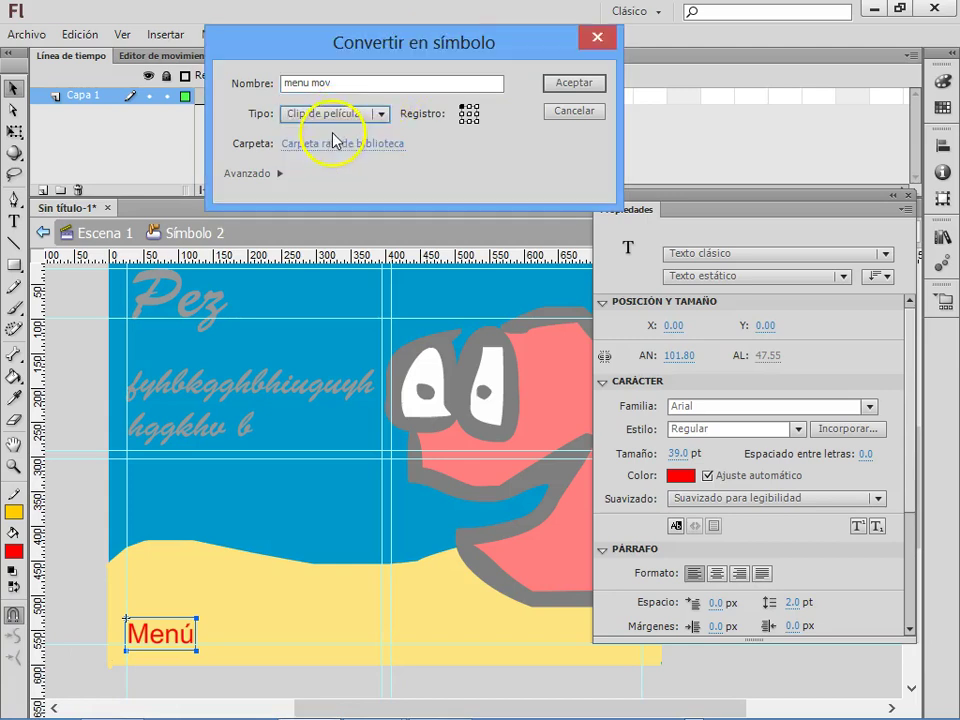
left_click(580, 84)
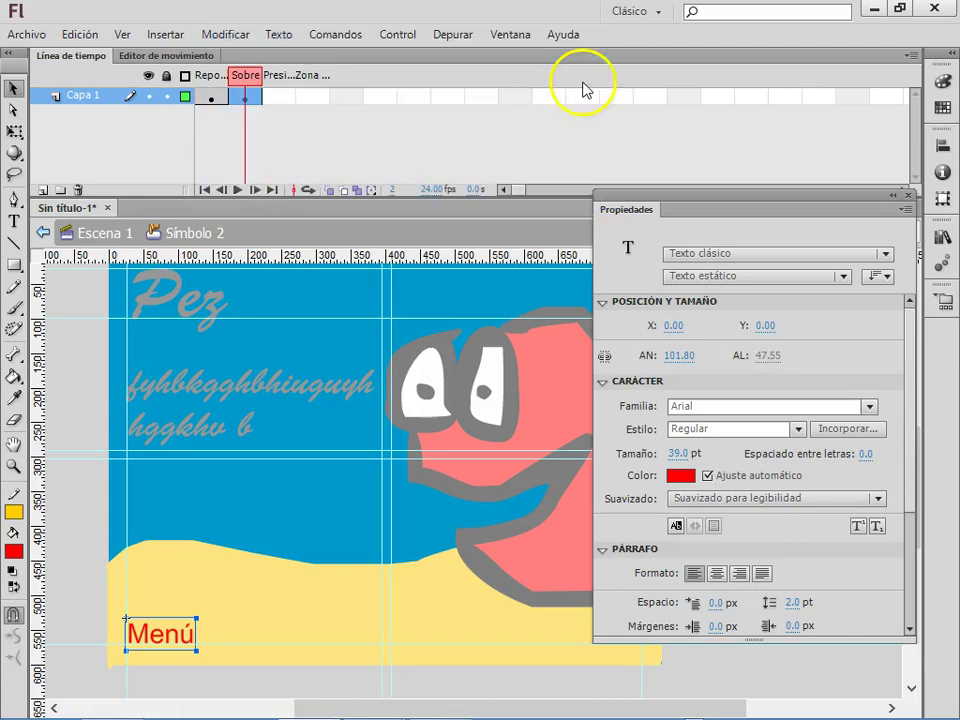
Open the "menu mov" clip for editing, and create a classic tween on frame 1.
left_click(143, 638)
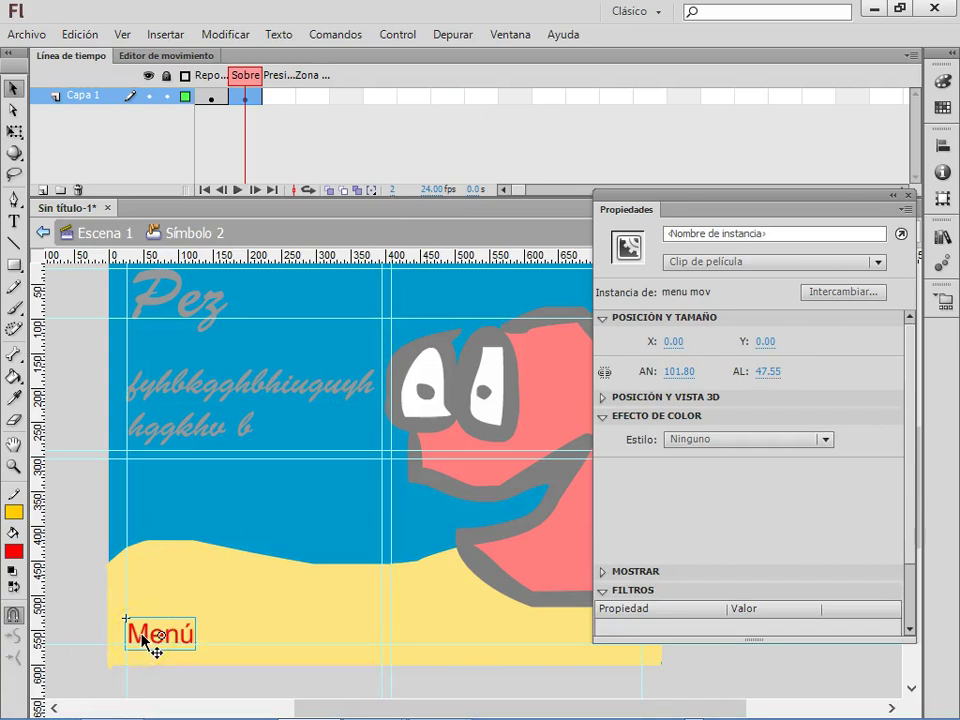
double_click(143, 638)
right_click(199, 97)
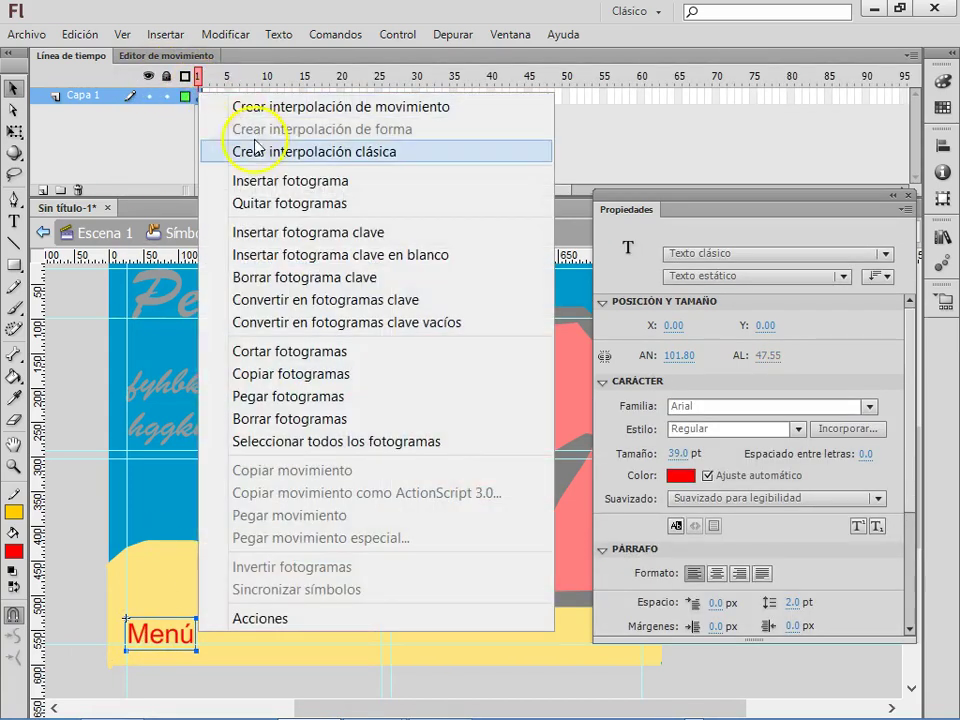
left_click(255, 150)
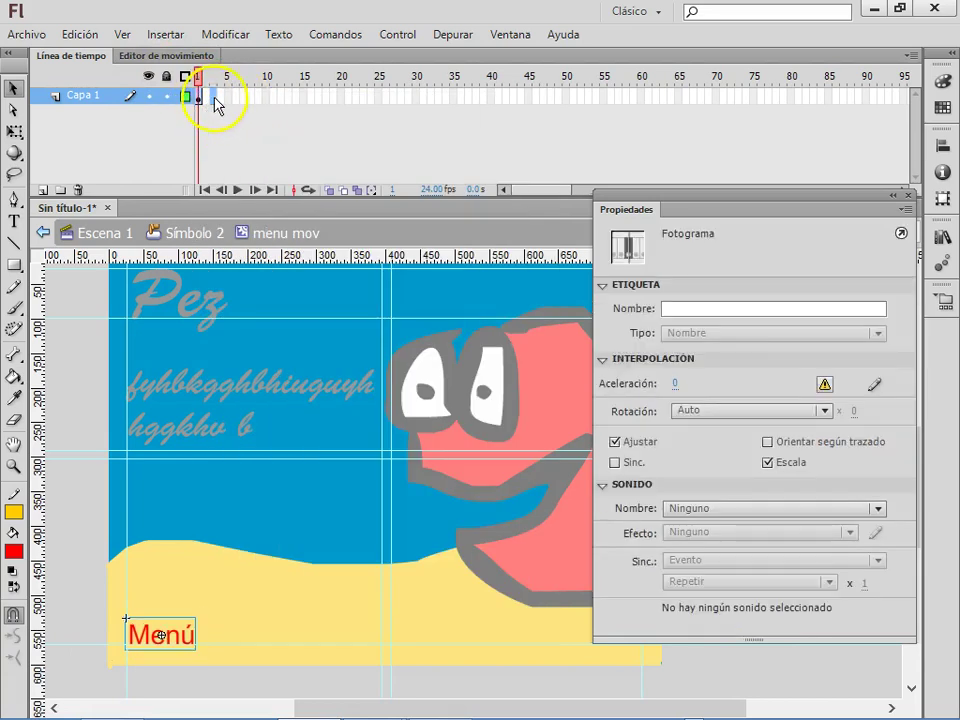
Insert a keyframe at frame 3 of "menu mov", and tilt the "Menú" text slightly counterclockwise.
left_click(213, 97)
left_click(197, 602)
key("q")
left_click(195, 618)
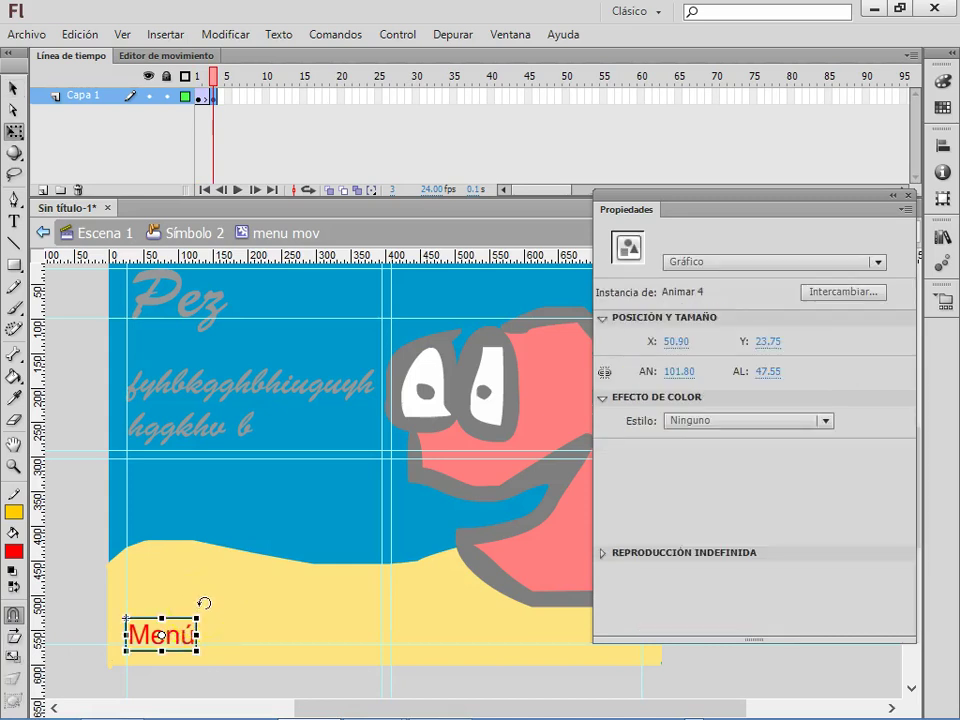
left_click_drag(204, 603, 194, 594)
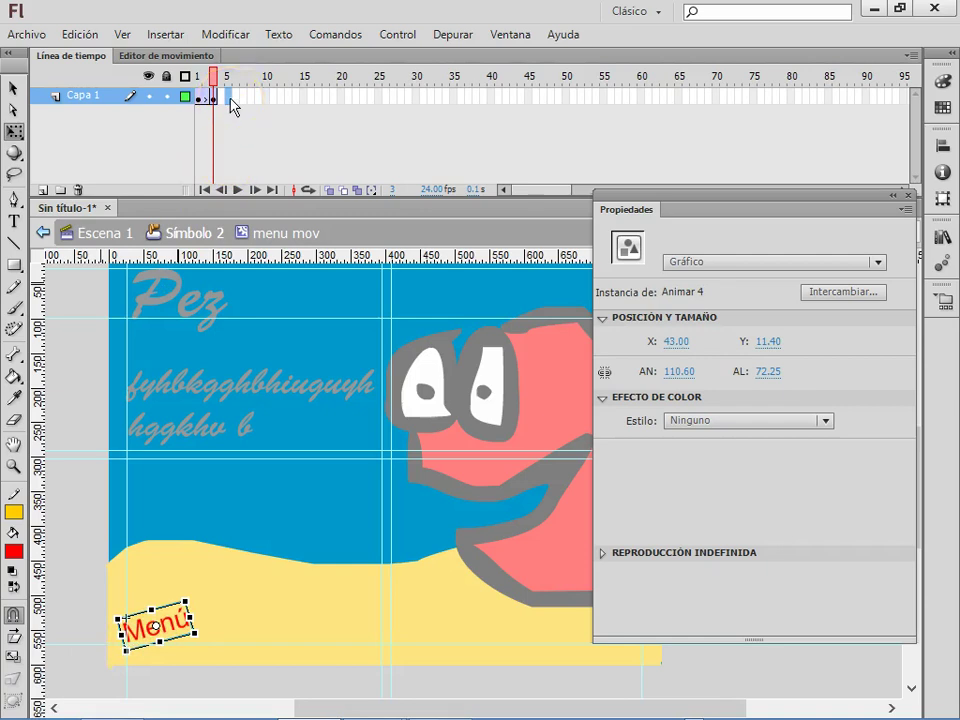
Insert a keyframe at frame 5 of "menu mov", and tilt the "Menú" text clockwise, the opposite way to frame 3.
key("ctrl+shift+a")
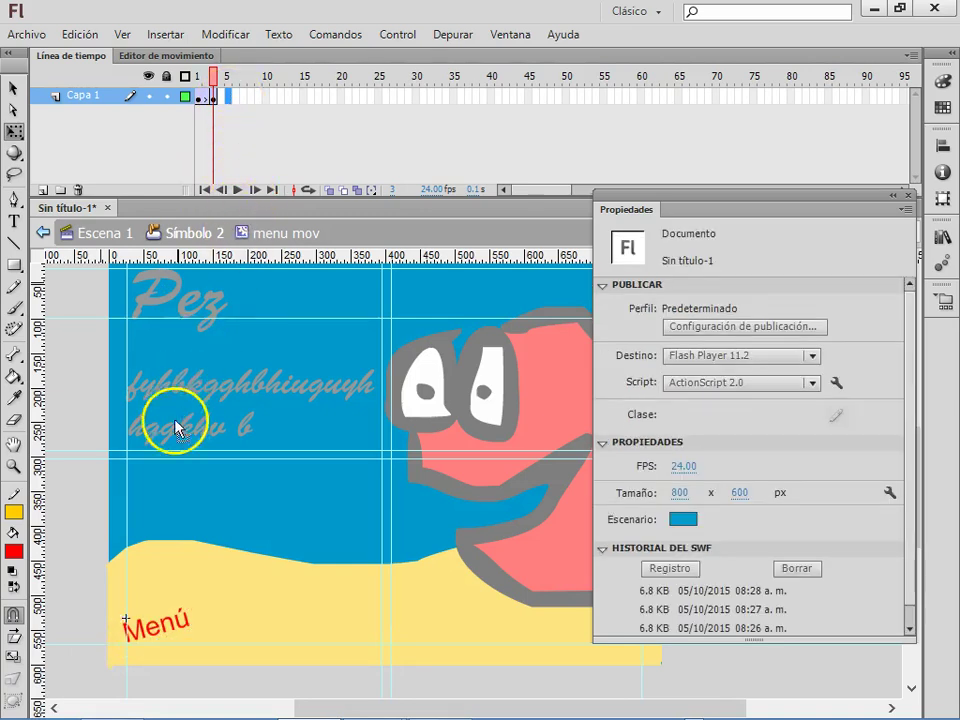
key("F6")
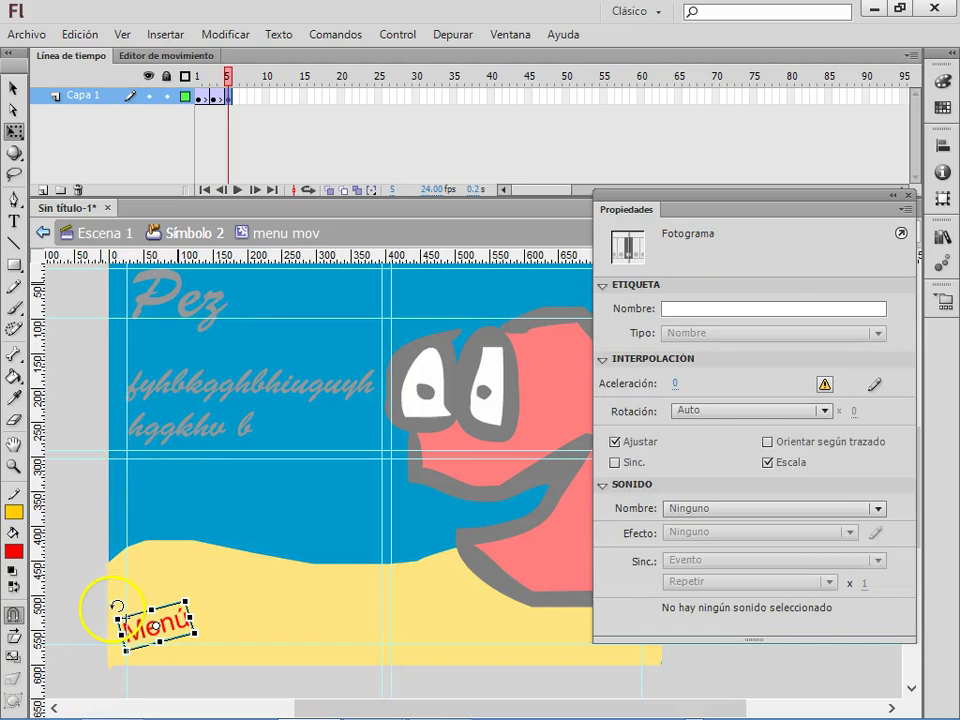
left_click(114, 597)
left_click_drag(127, 582, 118, 570)
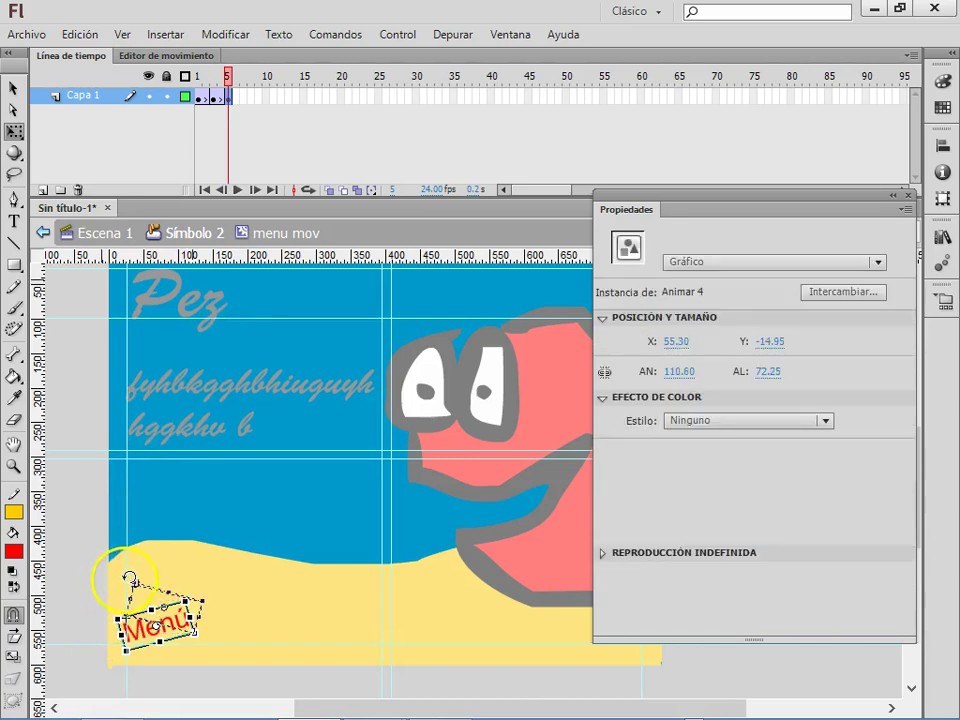
Copy the frame 3 keyframe of "menu mov", and paste it at frame 7.
right_click(213, 98)
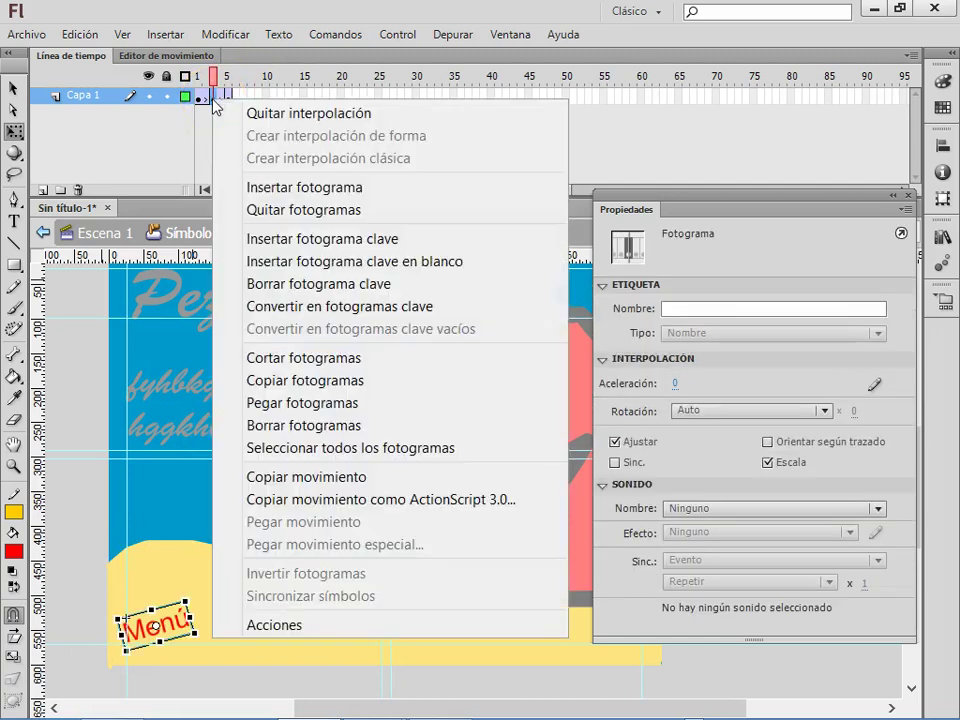
left_click(242, 380)
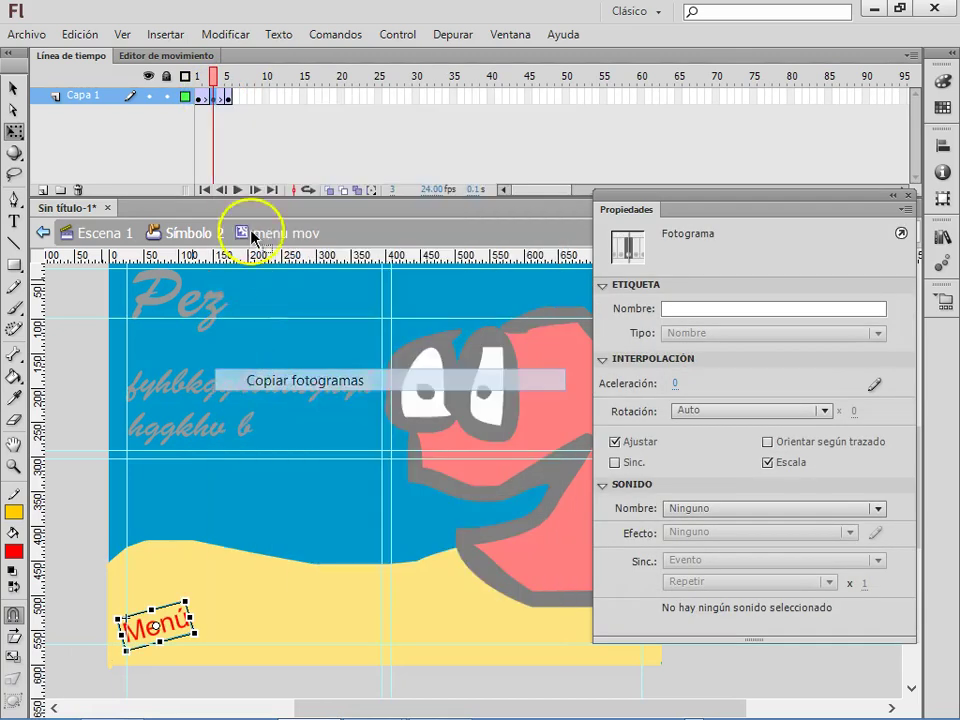
left_click(246, 99)
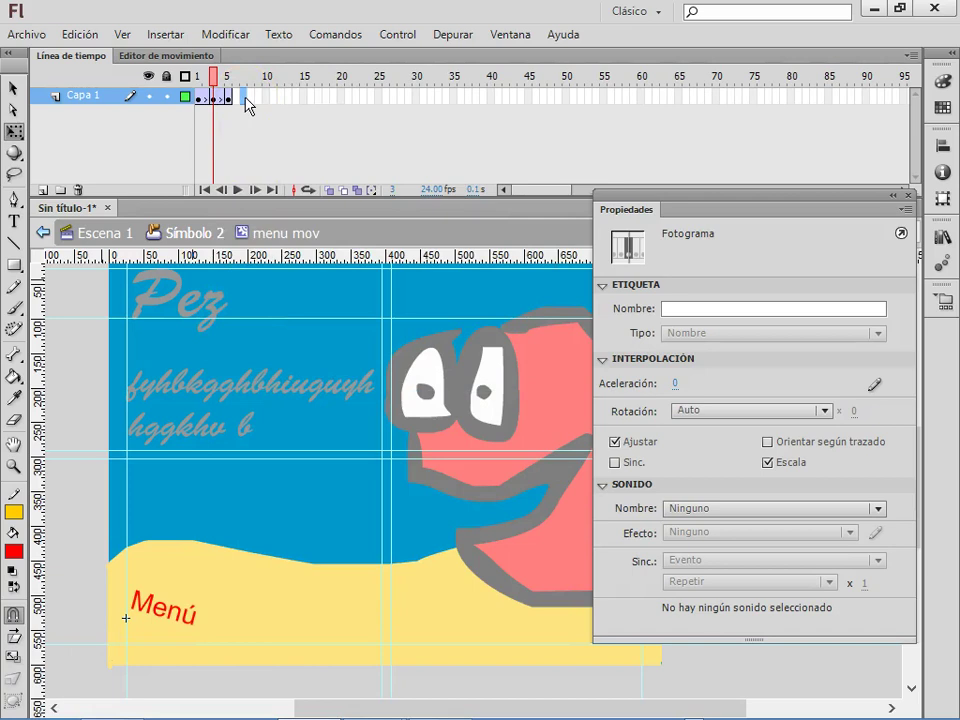
right_click(246, 100)
left_click(280, 401)
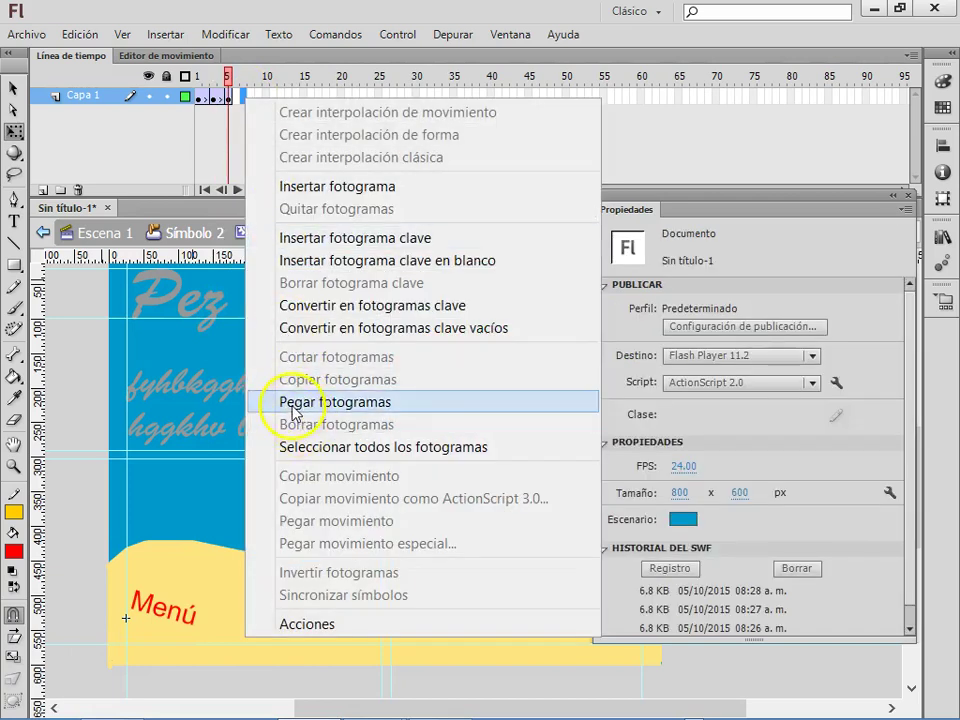
Copy the frame 1 keyframe of "menu mov" to frame 9, and return to Escena 1.
left_click(197, 99)
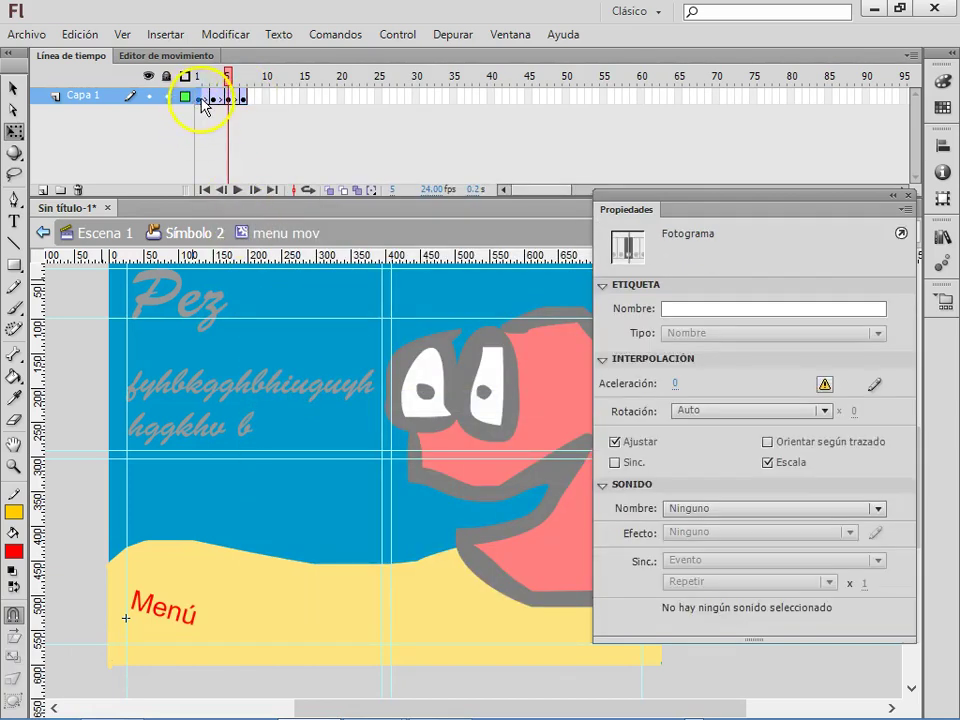
right_click(201, 100)
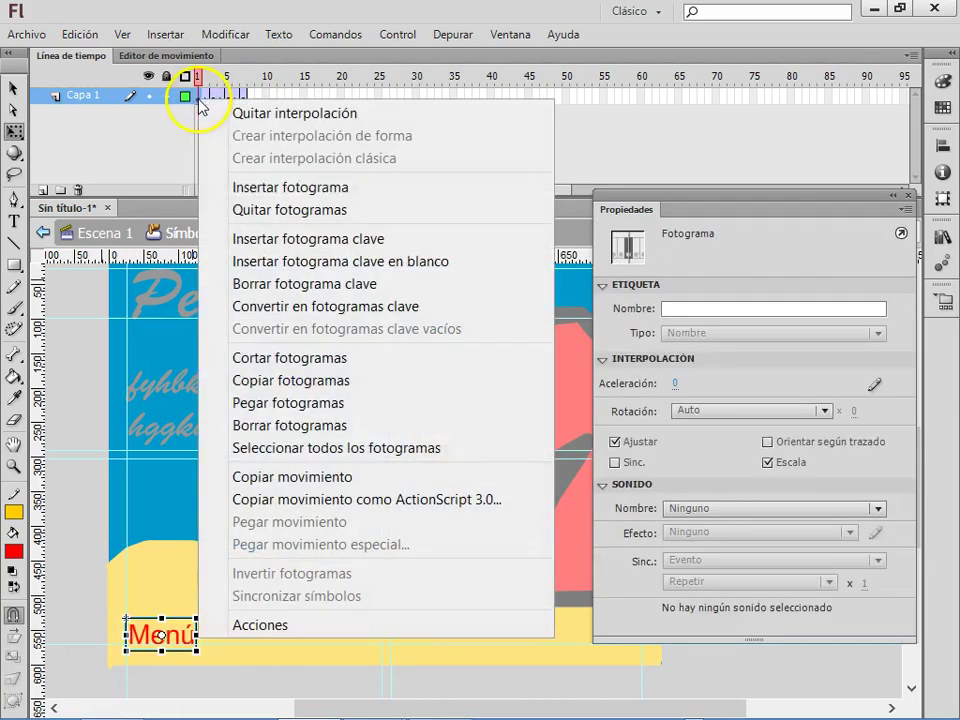
left_click(258, 381)
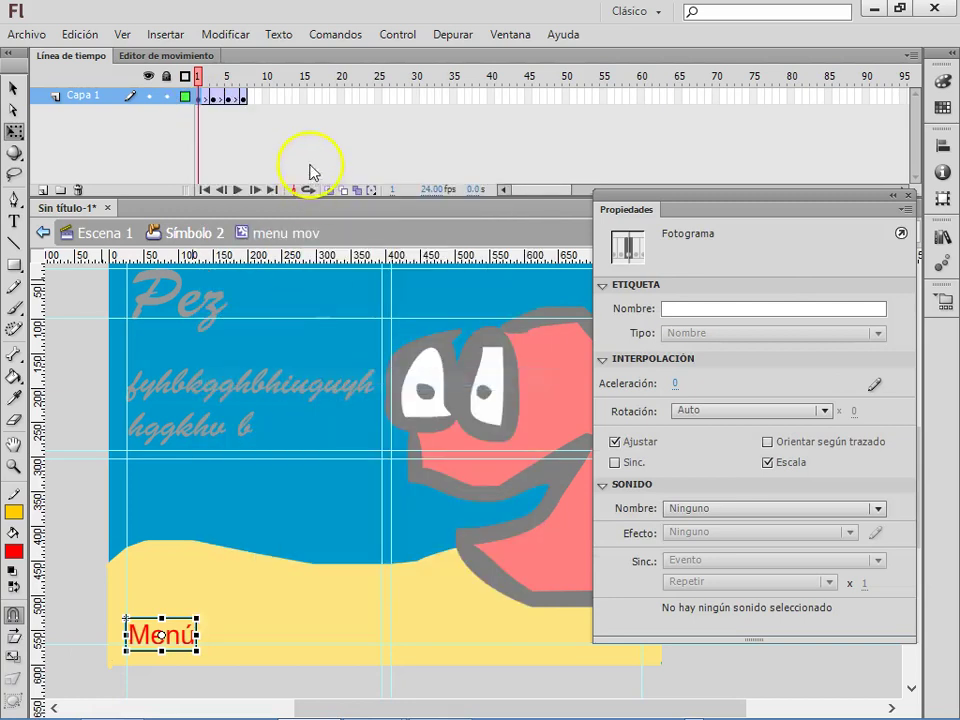
right_click(265, 101)
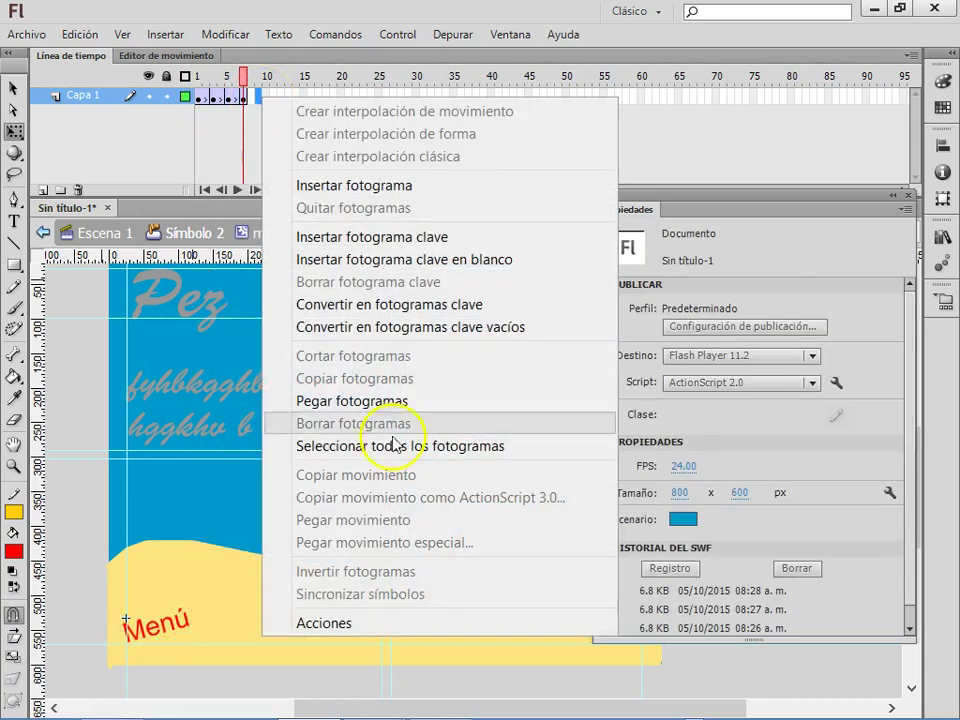
left_click(348, 402)
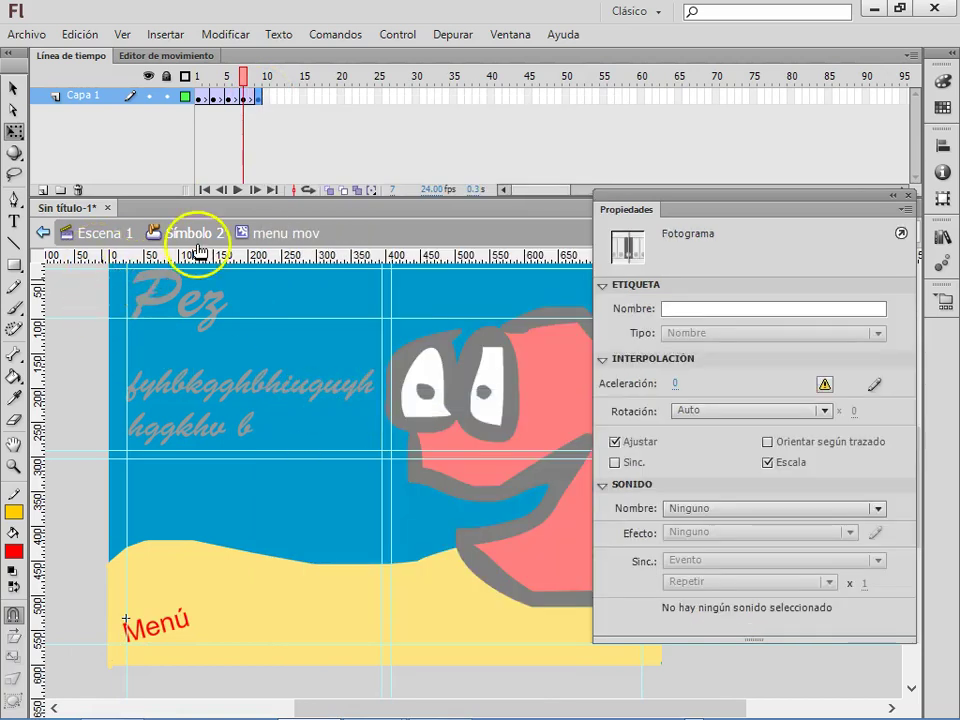
left_click(118, 236)
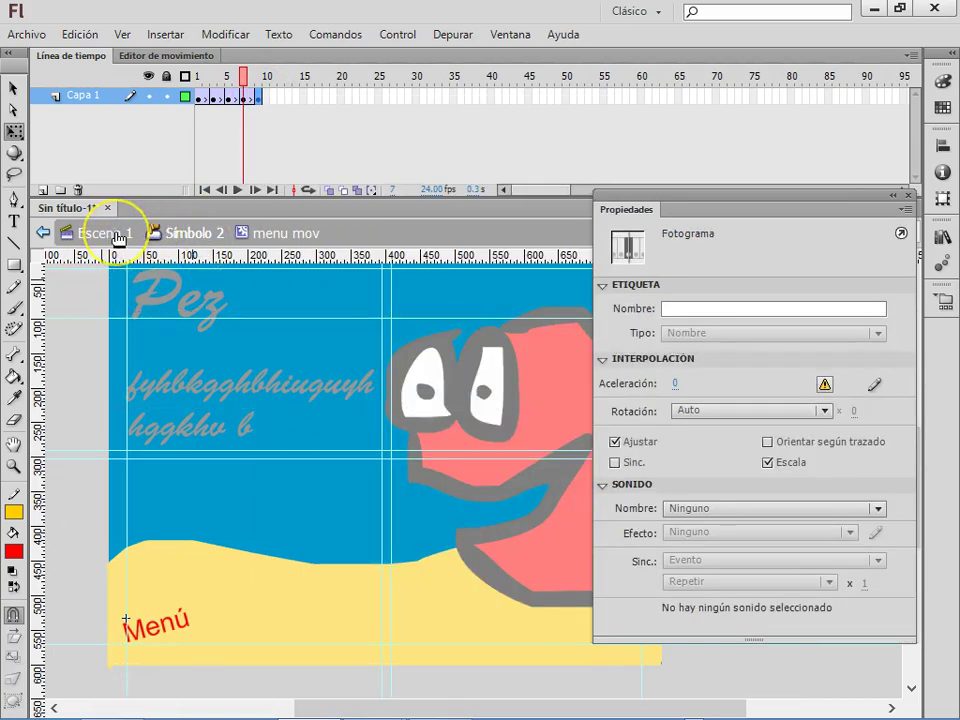
Test the movie in a preview window, and close the preview.
left_click(170, 645)
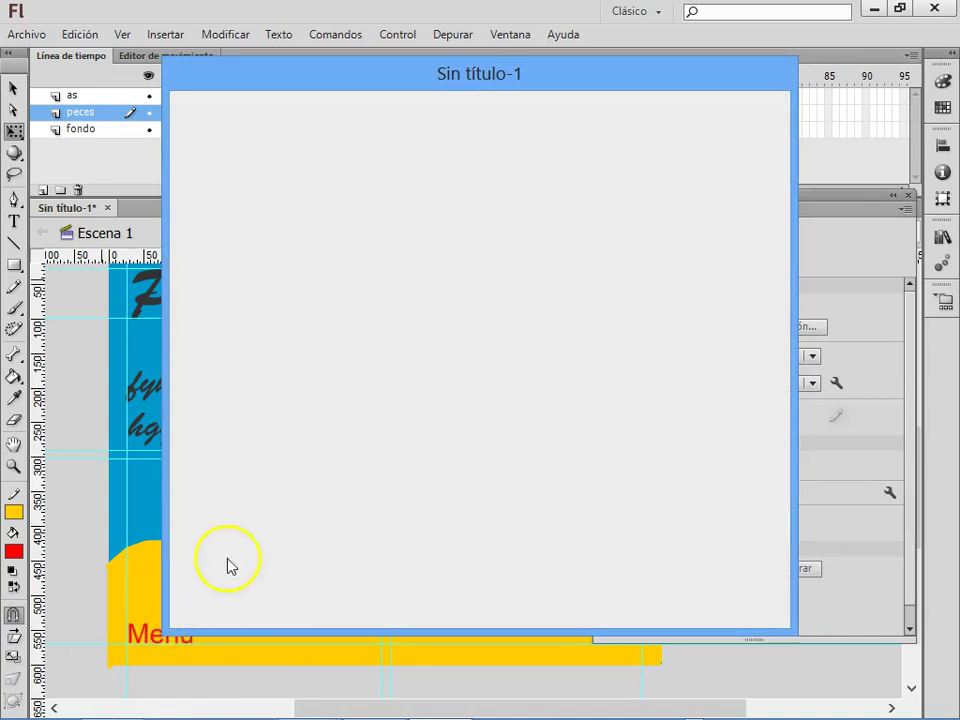
left_click_drag(334, 77, 429, 87)
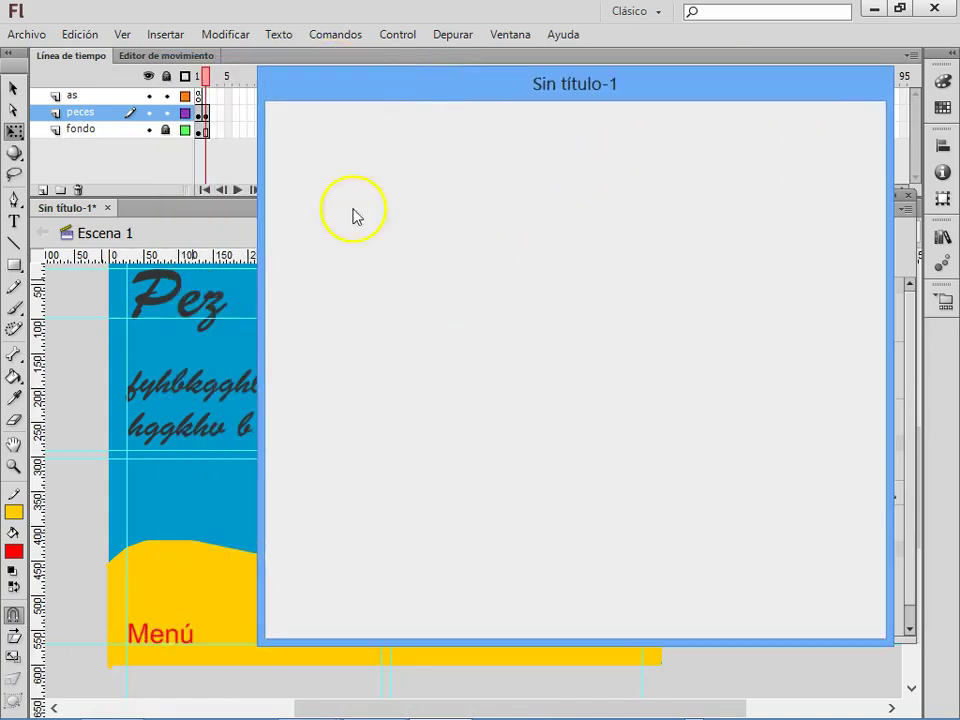
left_click(175, 636)
left_click(546, 296)
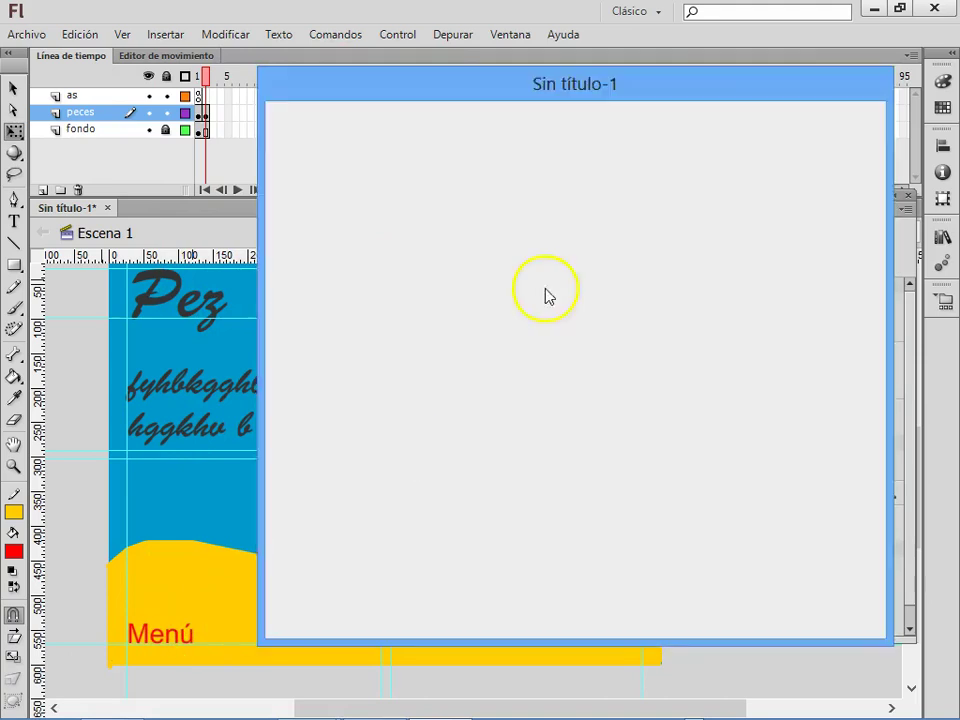
key("ctrl+w")
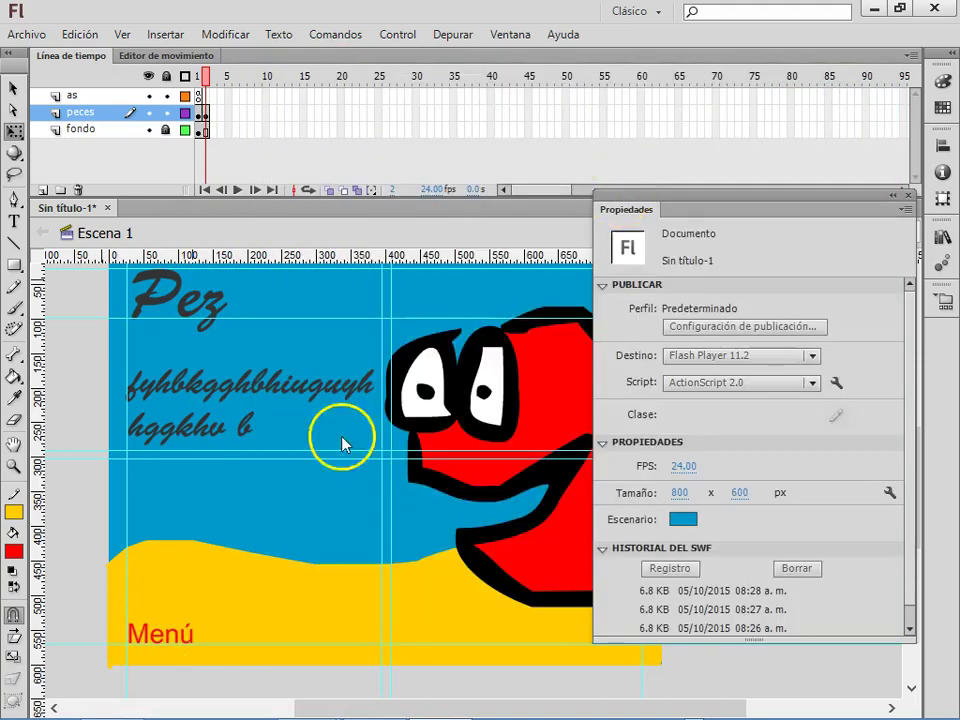
Add a goto action to the "Menú" button that goes to and plays frame 1 of the current scene on release.
right_click(185, 634)
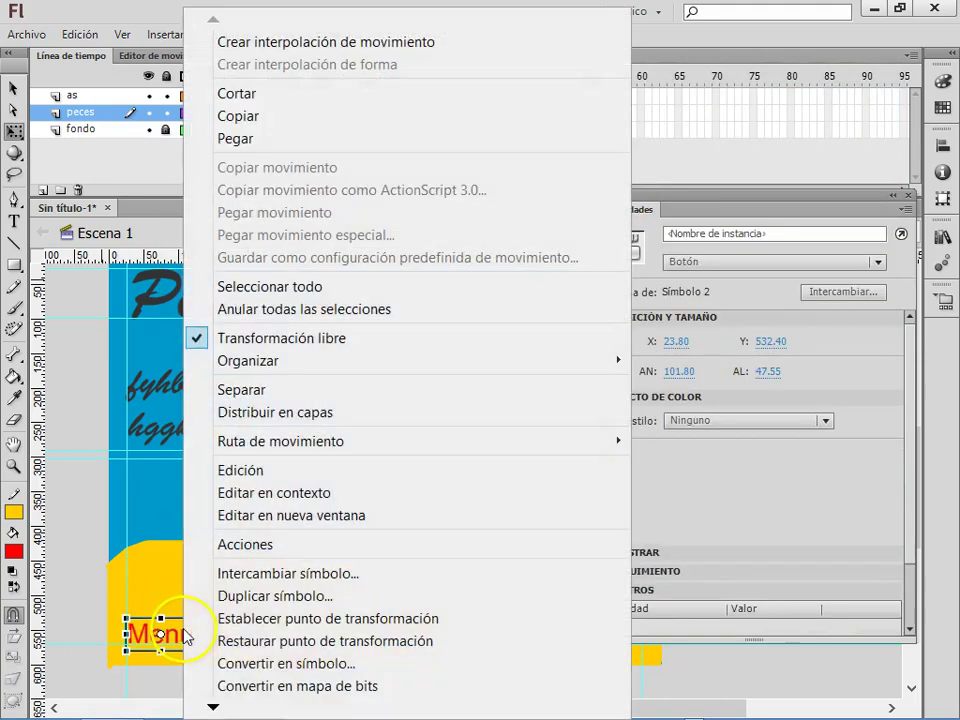
left_click(250, 545)
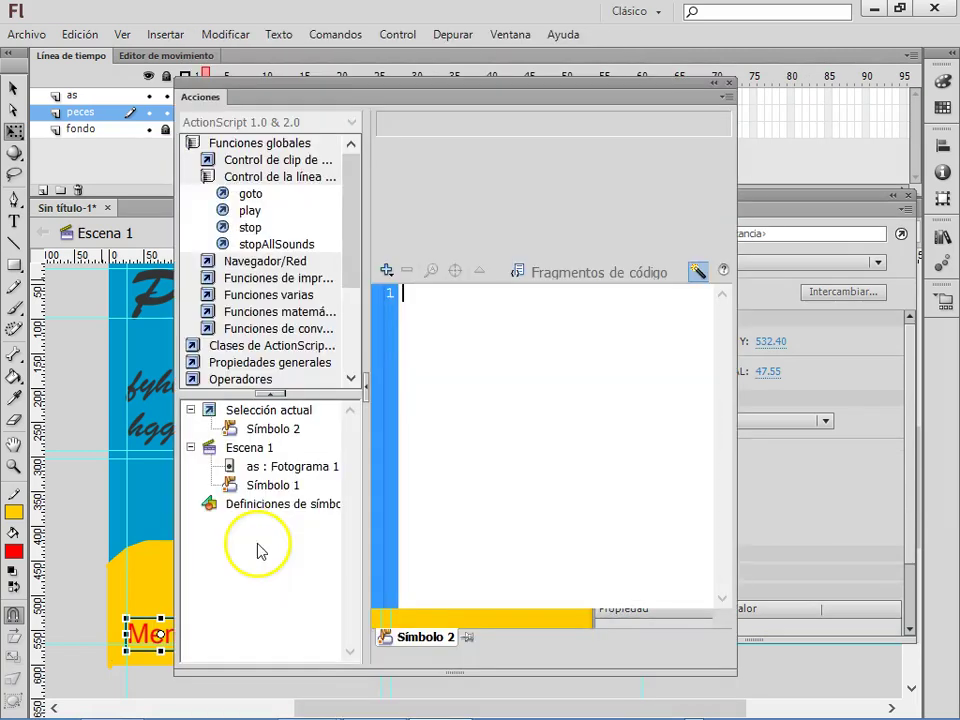
double_click(251, 193)
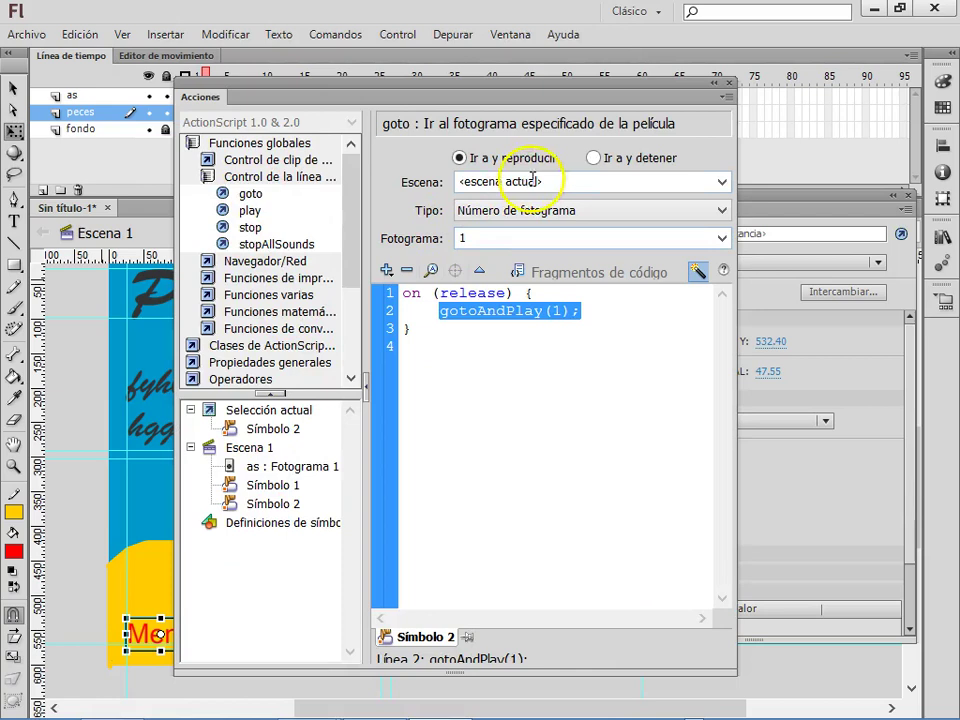
left_click(729, 85)
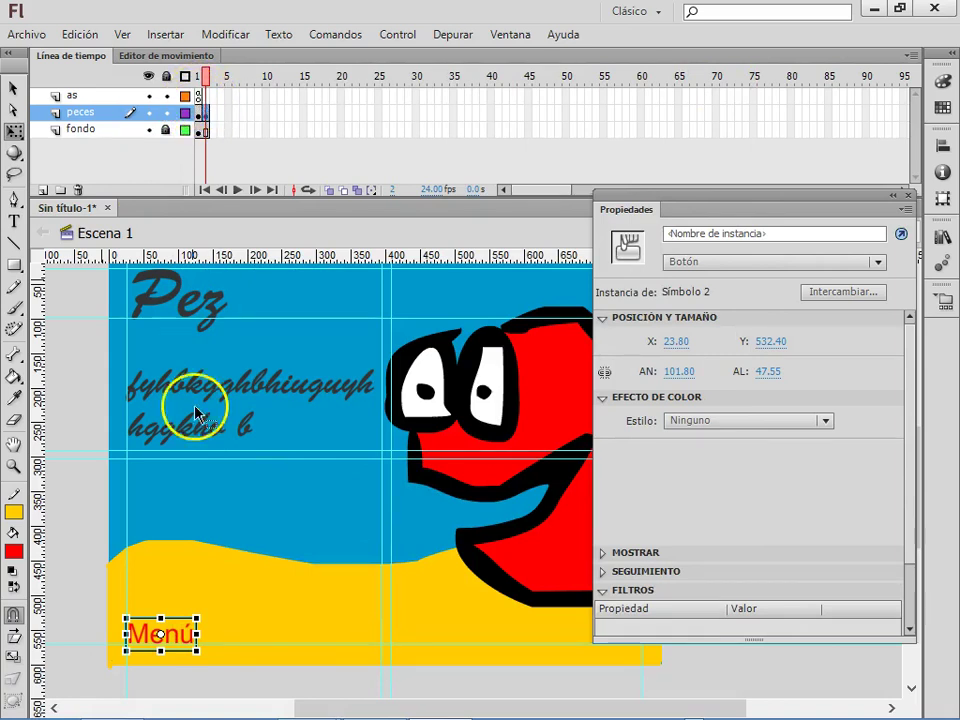
Test the movie, try the "Menú" button at normal and maximized window size, and close the preview.
key("ctrl+Return")
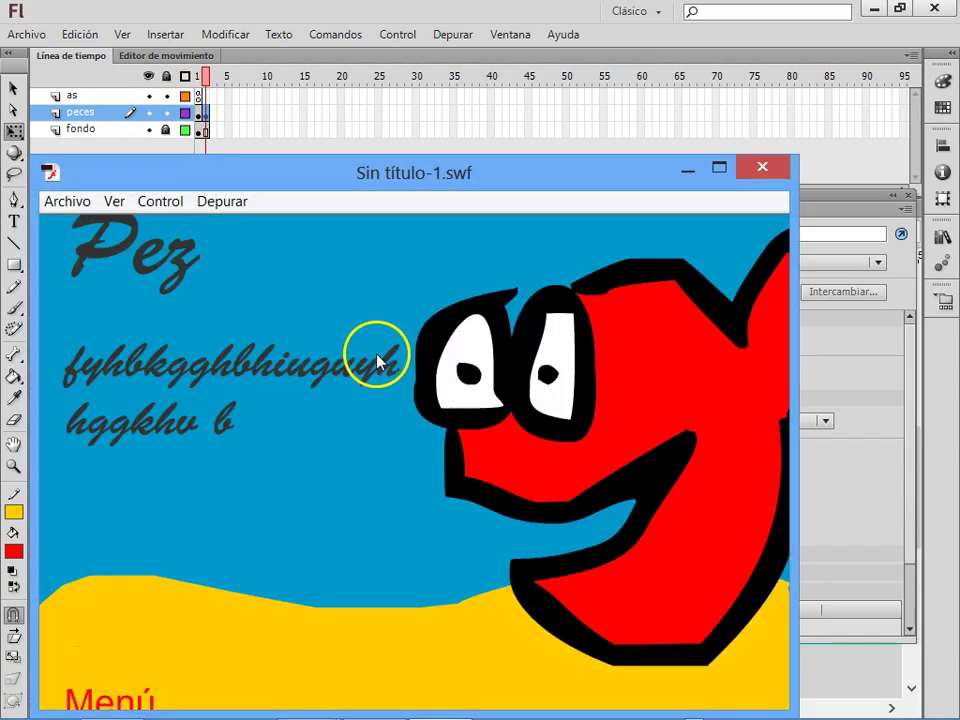
left_click(122, 699)
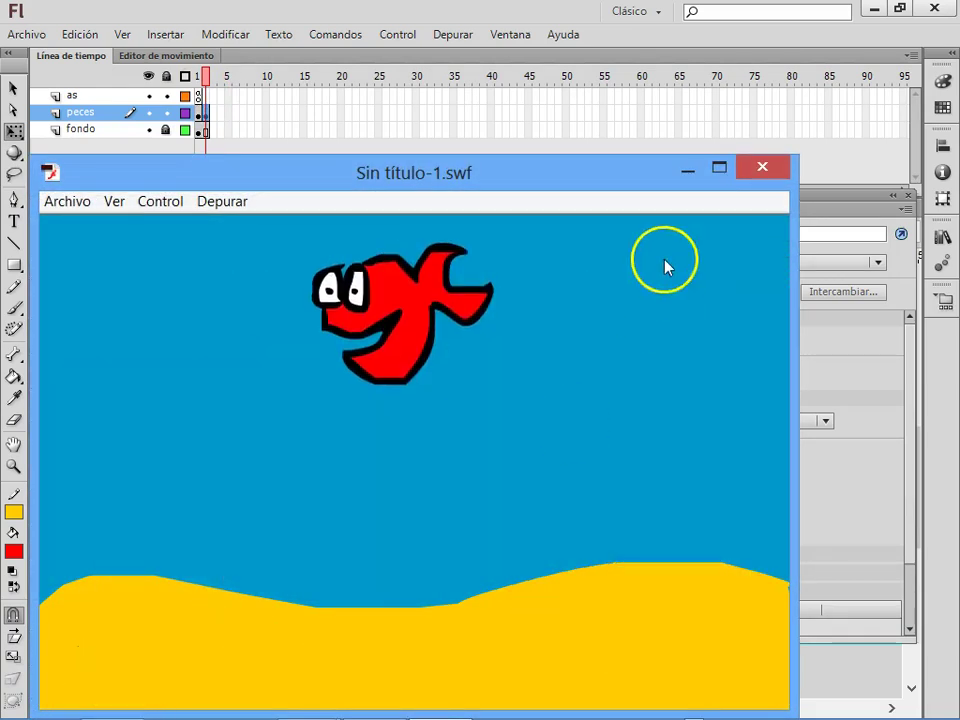
left_click(712, 170)
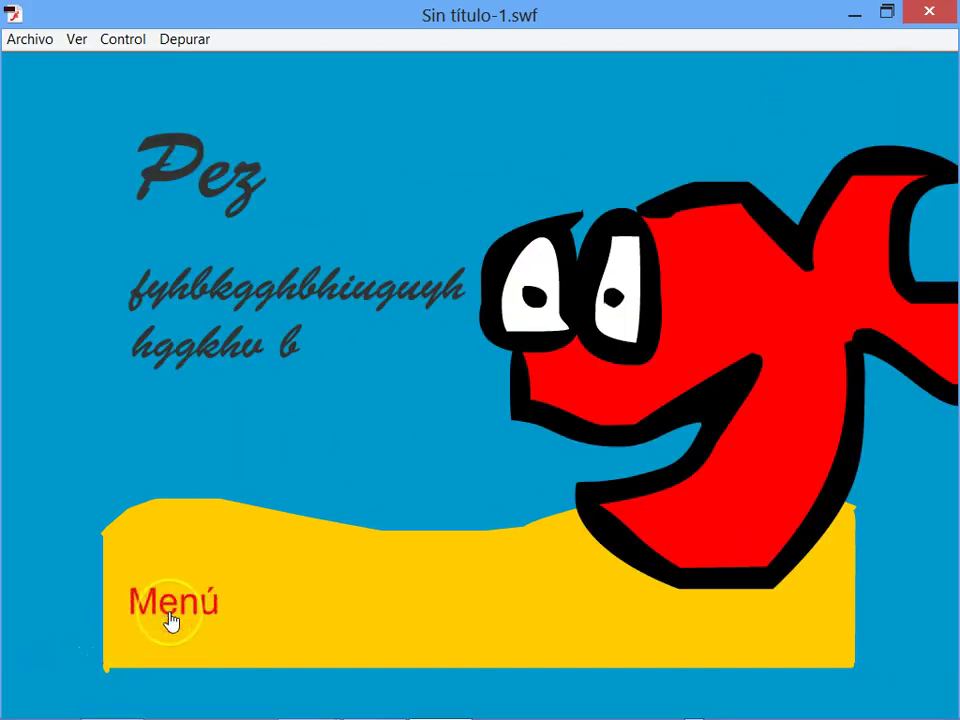
left_click(170, 622)
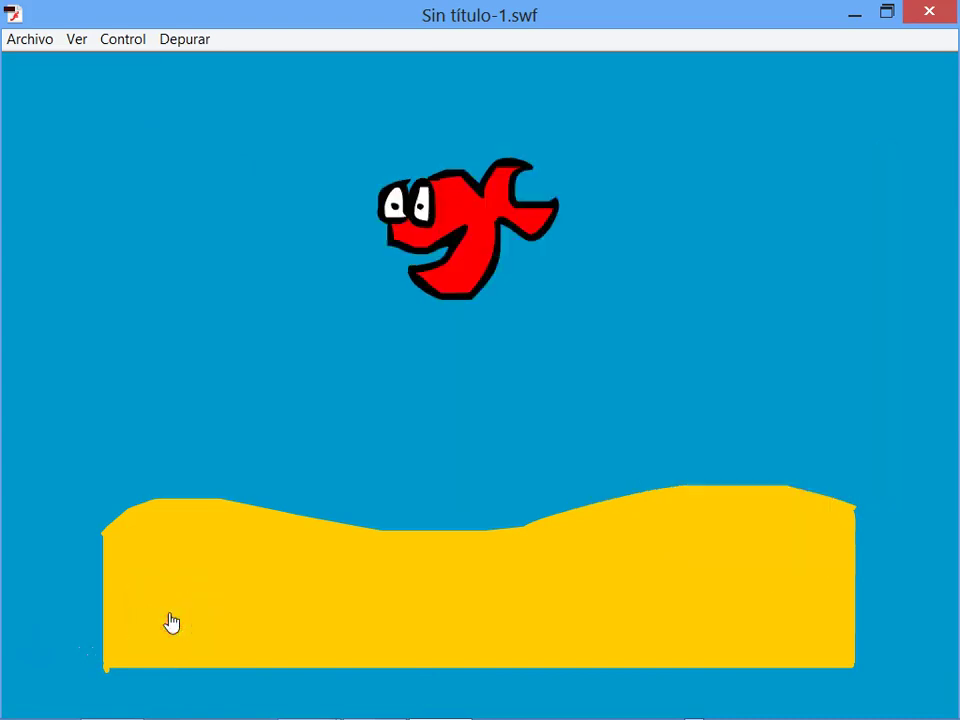
left_click(929, 11)
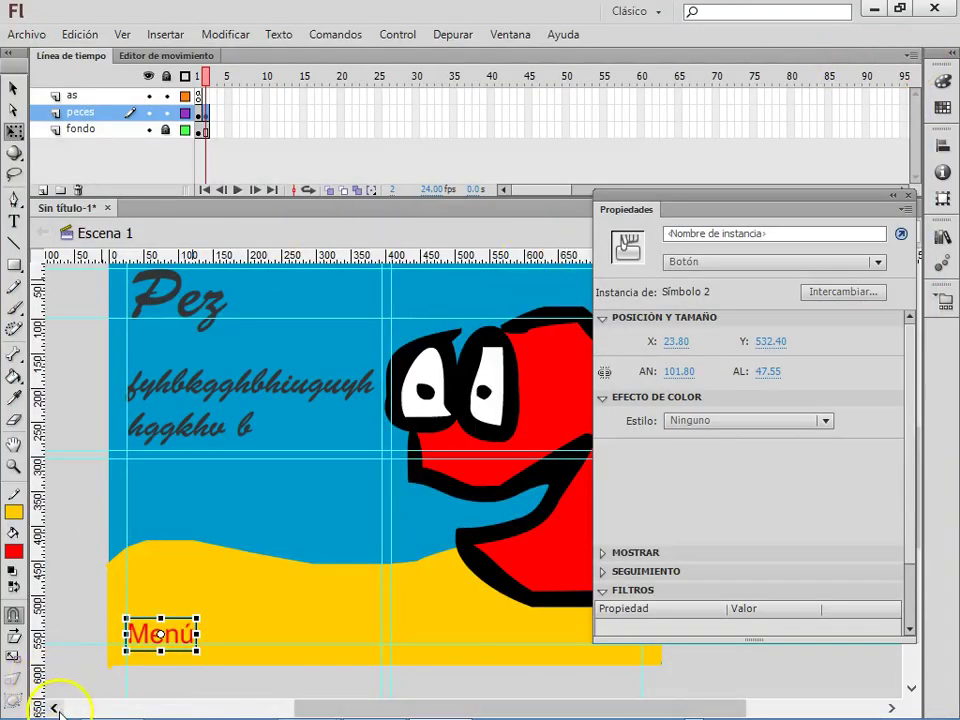